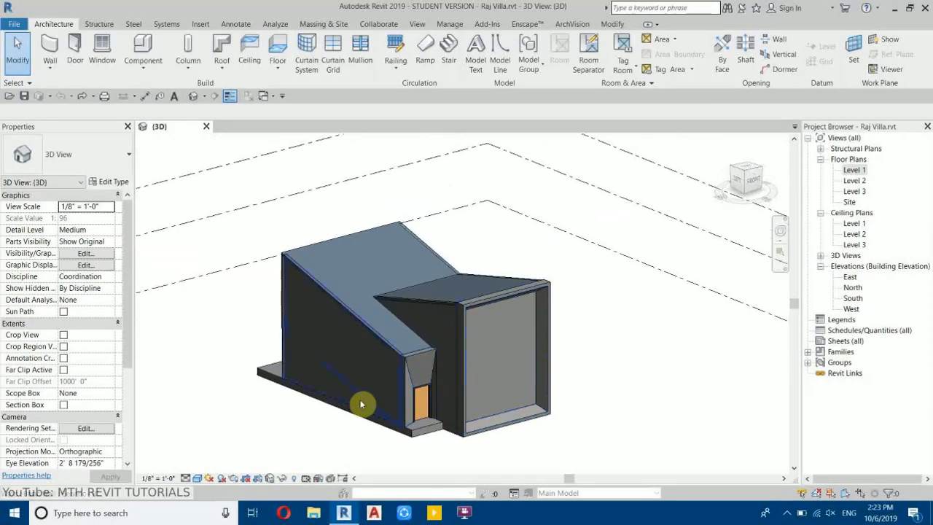
# Step: Open the 18" floor's boundary for editing and switch to the Level 1 floor plan
pyautogui.keyDown('shift'); pyautogui.moveTo(361, 404); pyautogui.dragTo(426, 283, button='middle'); pyautogui.keyUp('shift')
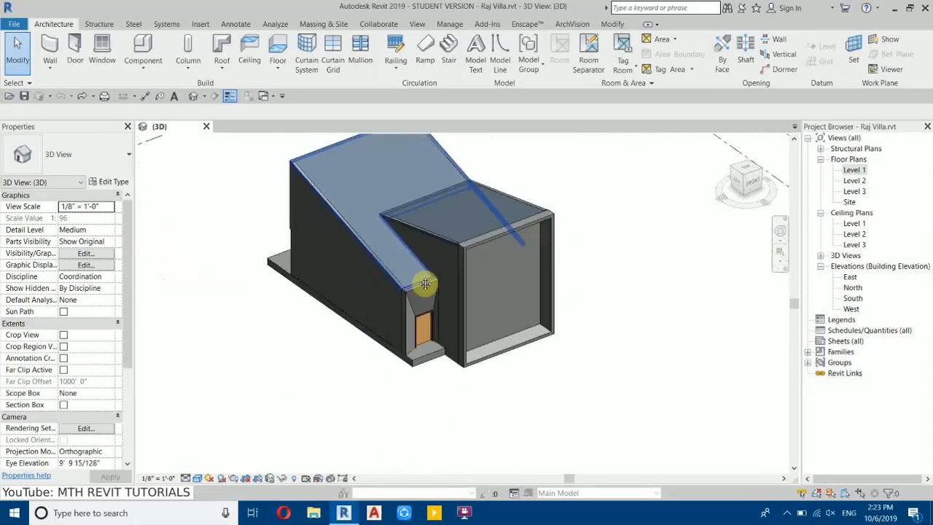
pyautogui.scroll(2, 365, 363)
pyautogui.moveTo(524, 379); pyautogui.dragTo(506, 389, button='middle')
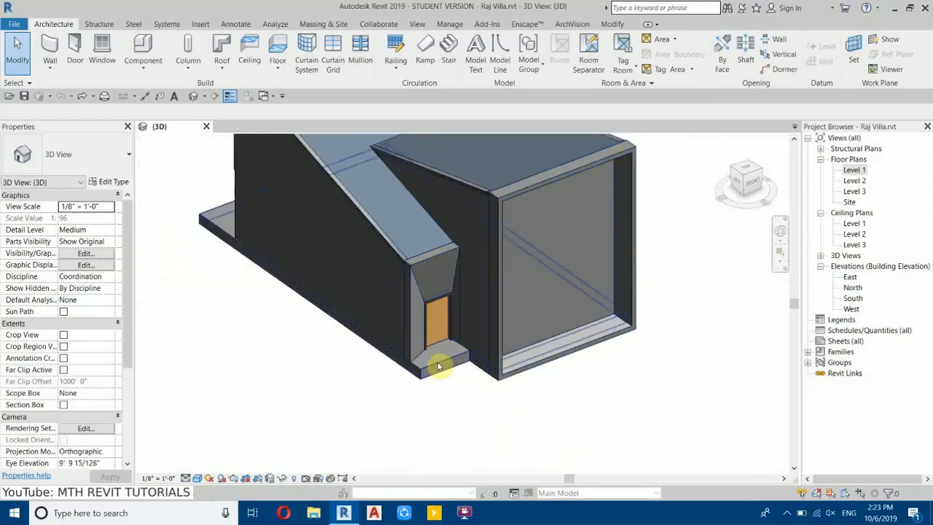
pyautogui.scroll(5, 462, 370)
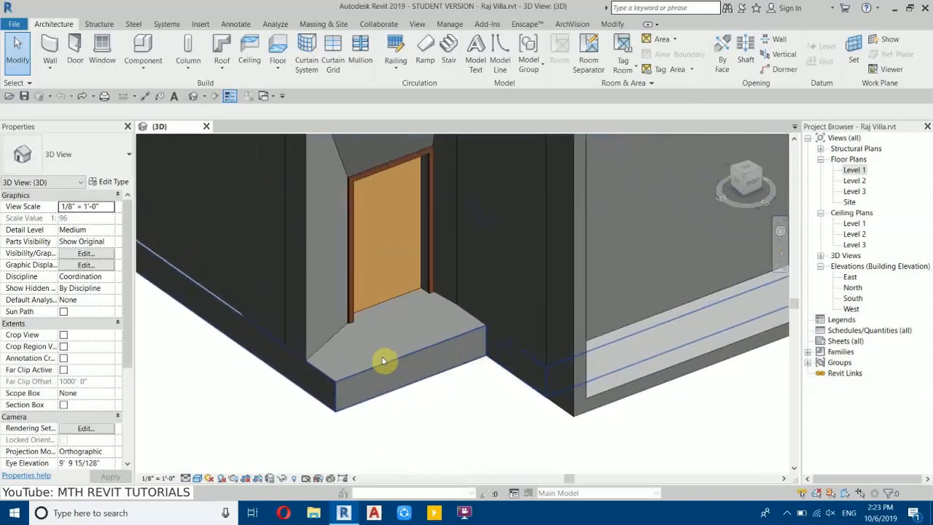
pyautogui.click(383, 360)
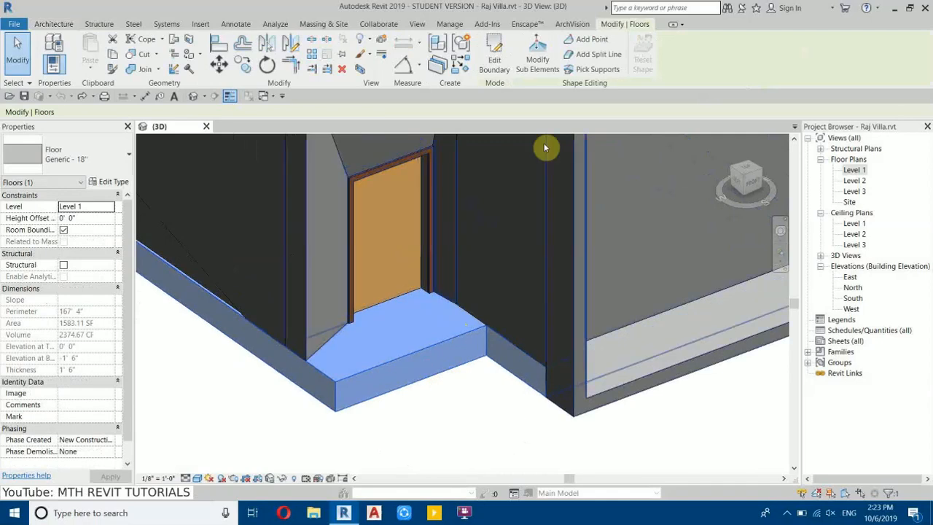
pyautogui.click(494, 60)
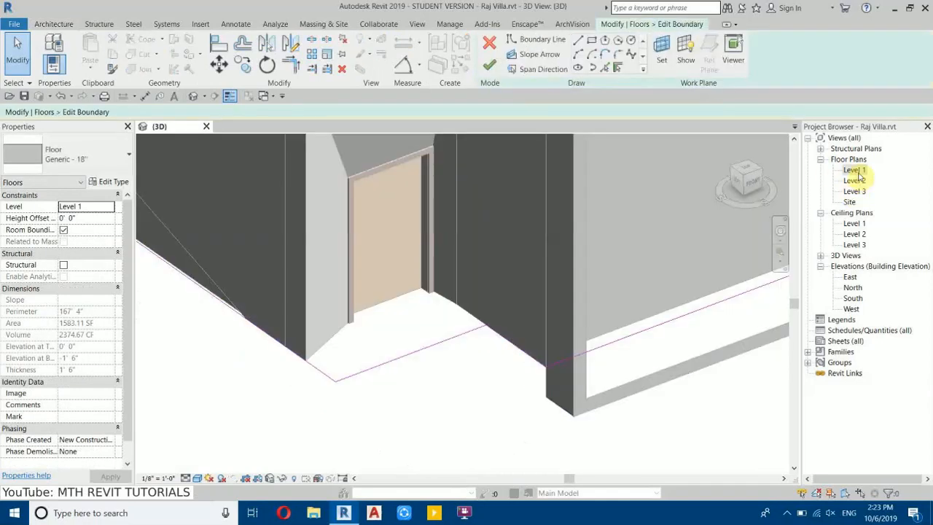
pyautogui.doubleClick(857, 172)
# Step: Move the floor's front boundary line at the entrance outward to 6'-0" from the door wall and finish the boundary edit
pyautogui.scroll(5, 437, 361)
pyautogui.scroll(1, 450, 380)
pyautogui.moveTo(450, 378); pyautogui.dragTo(450, 401)
pyautogui.scroll(3, 371, 363)
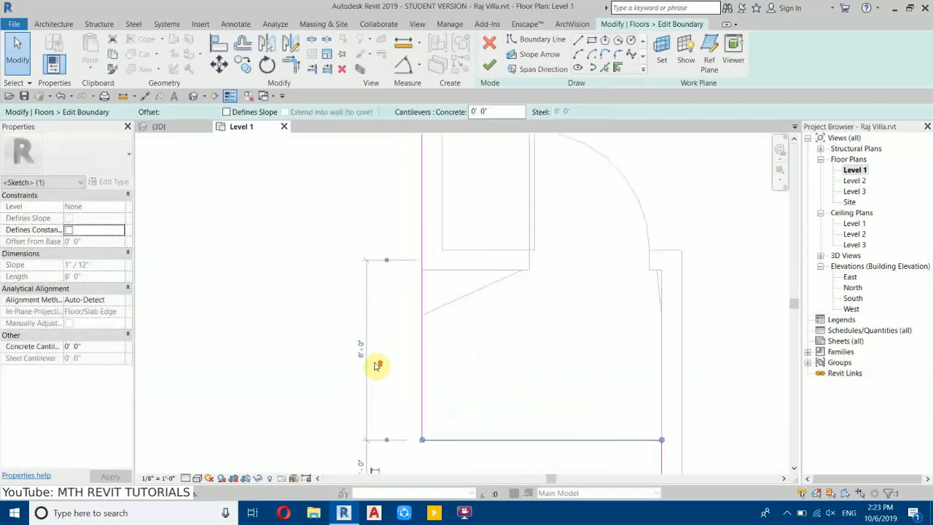
pyautogui.click(489, 65)
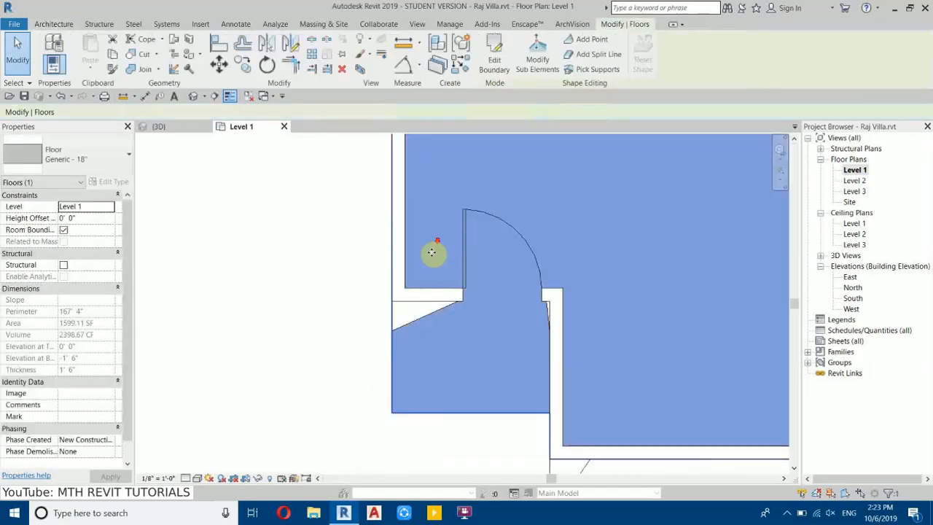
pyautogui.scroll(-3, 364, 287)
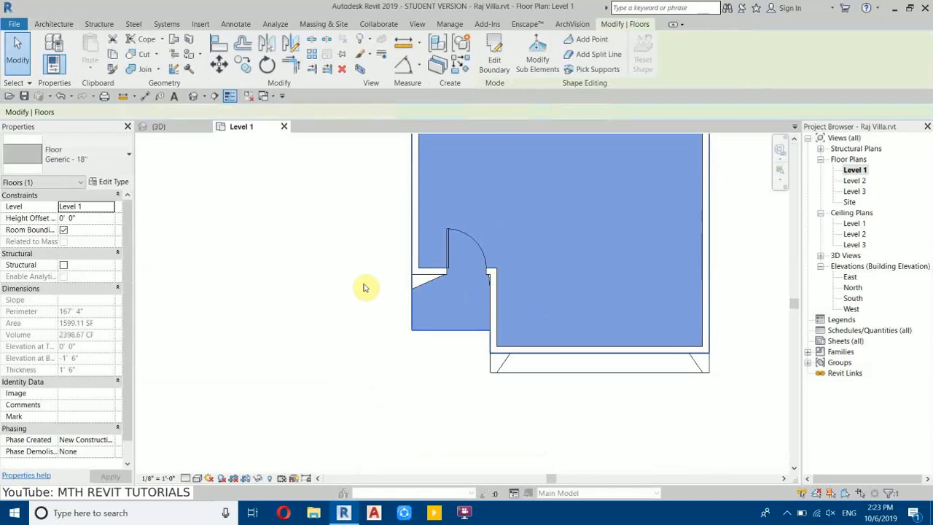
# Step: Start a new stair on Level 1 with top level None, a desired height of 1' 6" and 3 risers
pyautogui.click(54, 28)
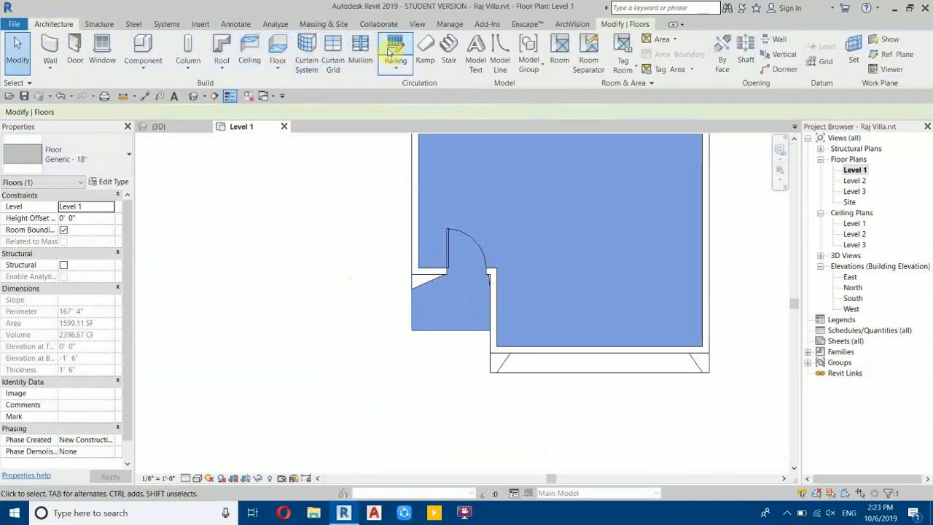
pyautogui.click(446, 52)
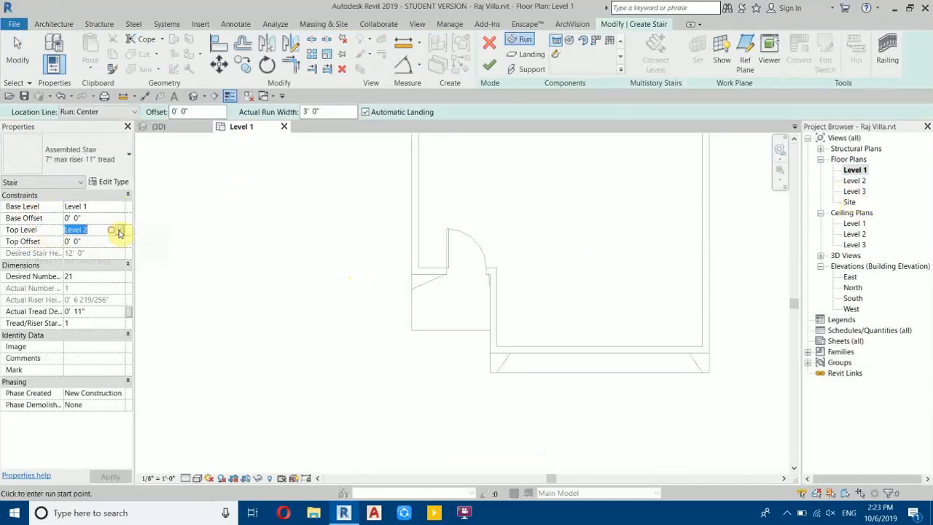
pyautogui.click(117, 231)
pyautogui.click(79, 243)
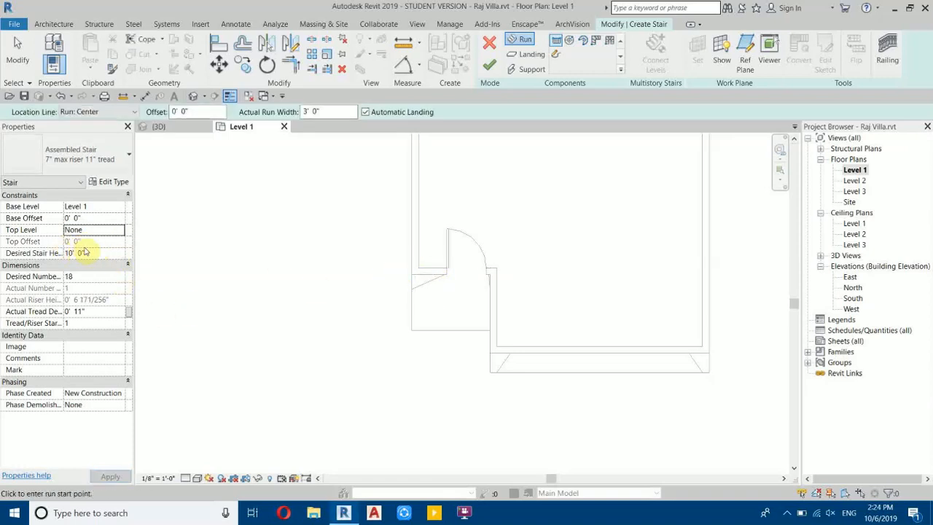
pyautogui.scroll(-4, 381, 306)
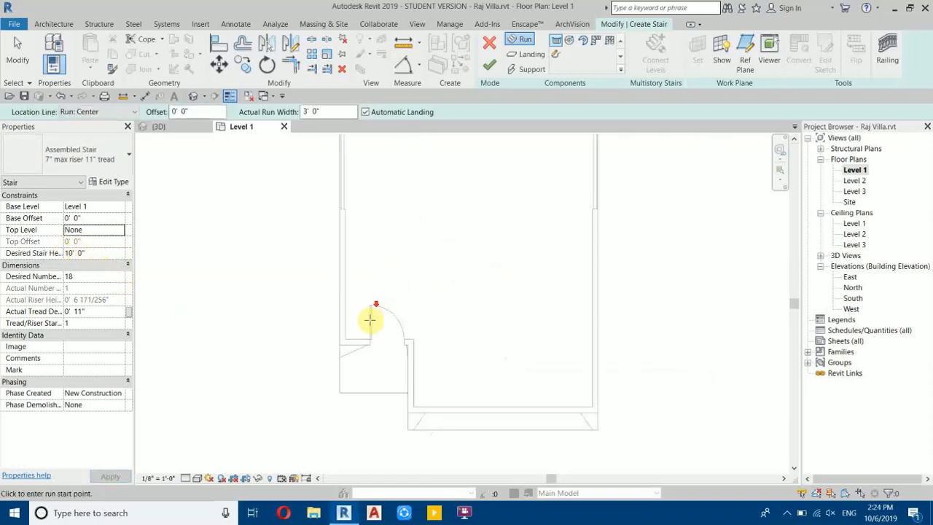
pyautogui.scroll(3, 350, 361)
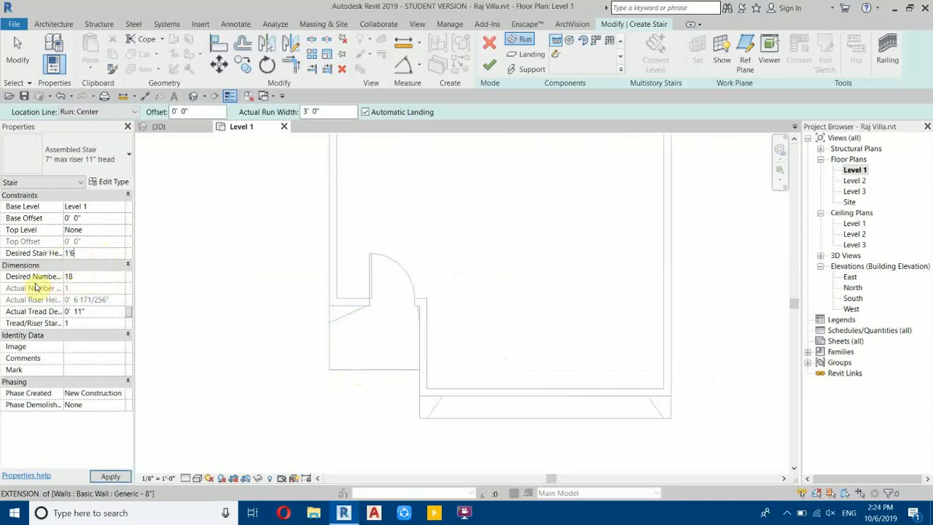
pyautogui.press('Return')
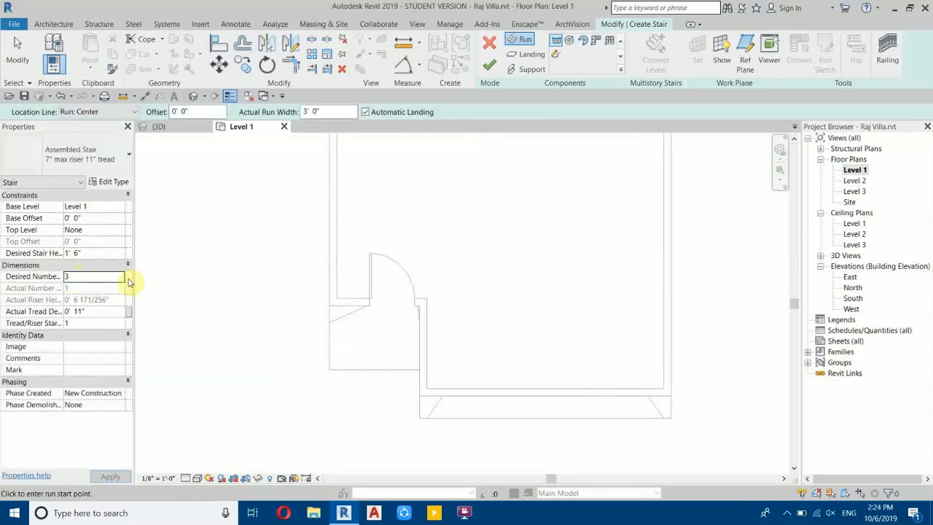
# Step: Place a straight 3'-0" wide stair run in front of the entrance porch, rising toward the door
pyautogui.scroll(2, 374, 419)
pyautogui.click(374, 416)
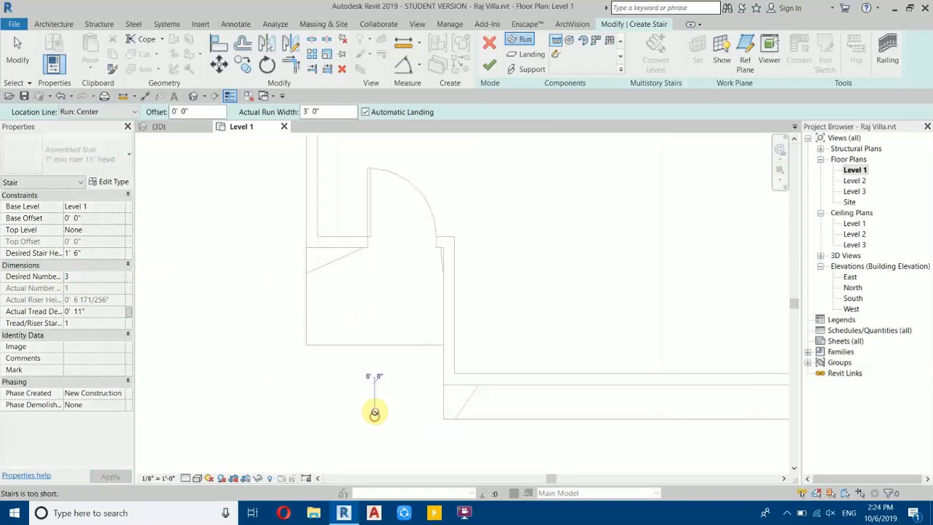
pyautogui.click(371, 294)
pyautogui.press('Escape')
pyautogui.scroll(2, 381, 364)
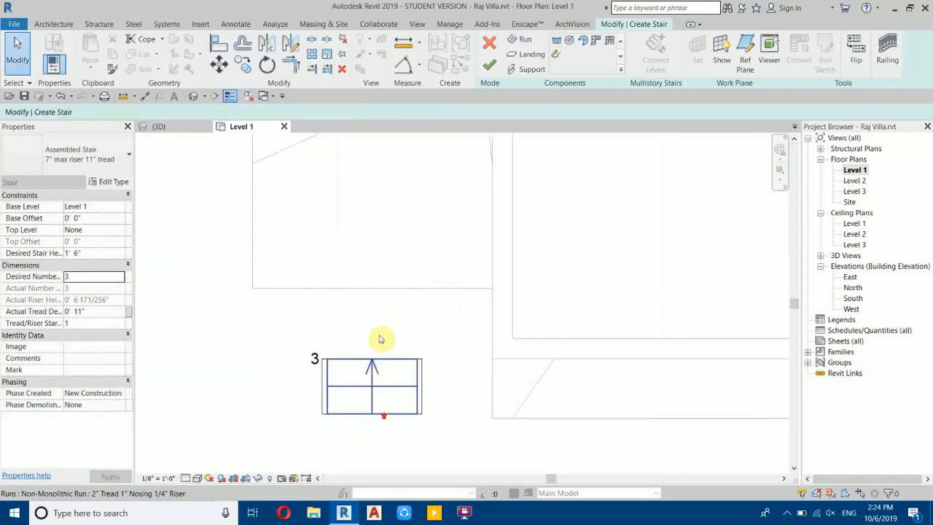
pyautogui.rightClick(386, 251)
pyautogui.click(398, 261)
# Step: Change the stair type to the cast-in-place Monolithic Stair and accept the tread depth warning
pyautogui.click(65, 154)
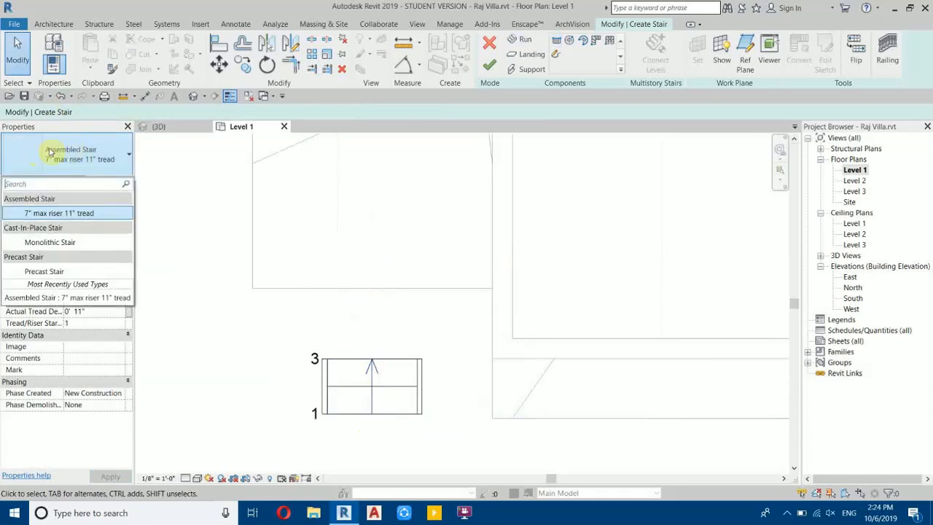
pyautogui.click(45, 248)
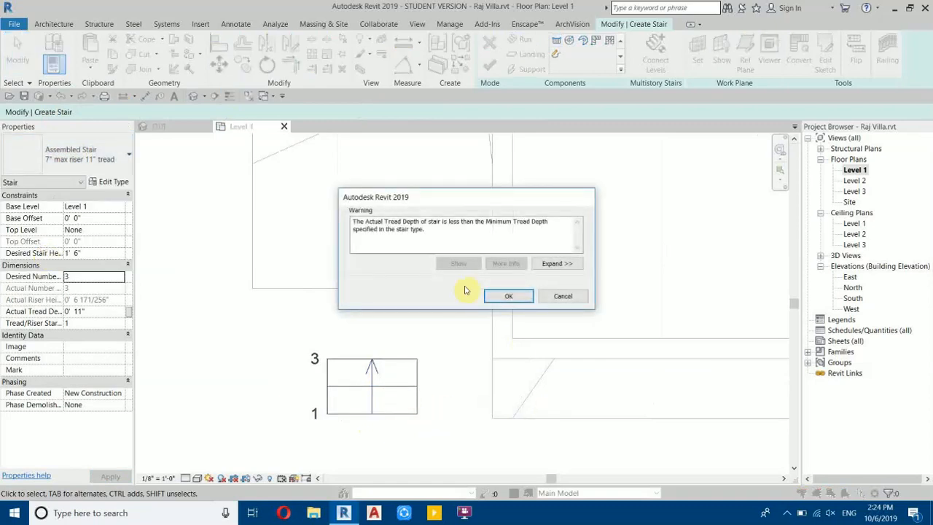
pyautogui.click(509, 294)
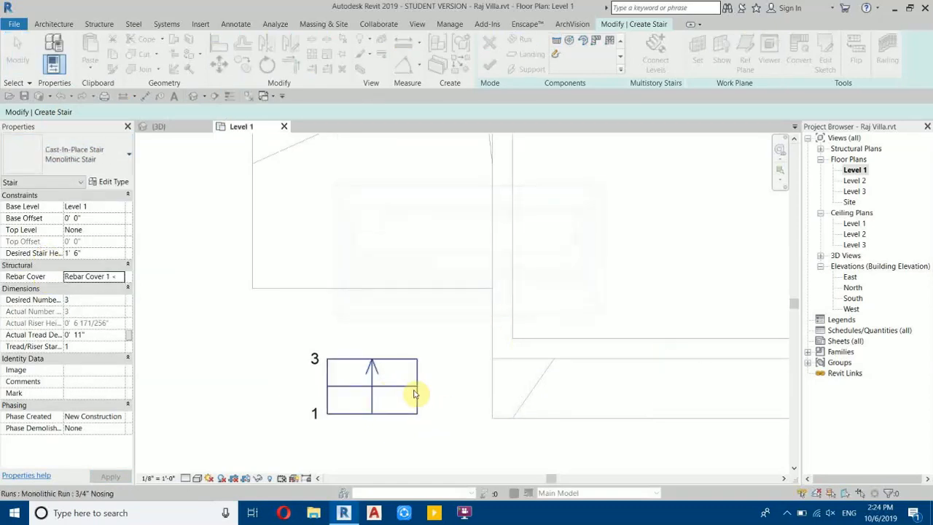
# Step: Stretch both sides of the stair run to about 7'-5" wide, from the adjacent wall toward the porch's outer edge
pyautogui.click(421, 388)
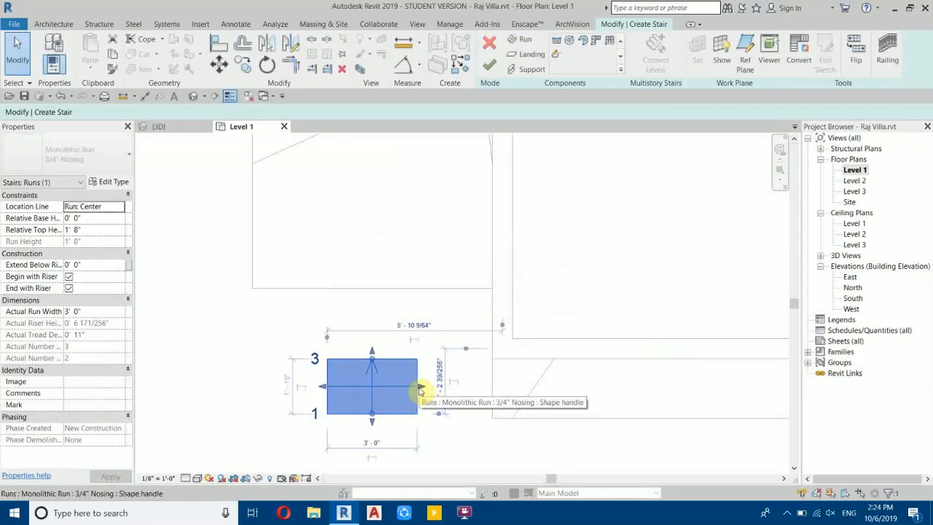
pyautogui.moveTo(422, 388); pyautogui.dragTo(493, 389)
pyautogui.moveTo(326, 389); pyautogui.dragTo(254, 378)
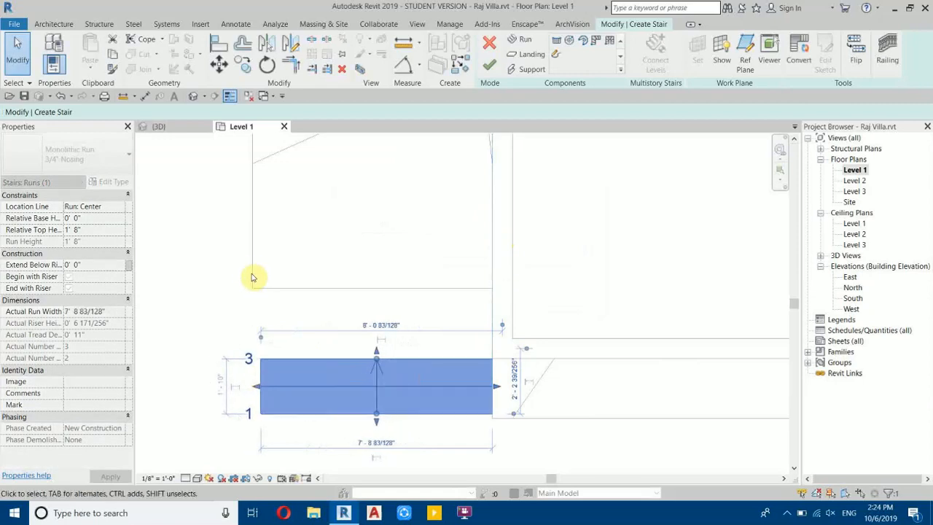
pyautogui.scroll(-3, 257, 305)
pyautogui.scroll(4, 258, 369)
pyautogui.moveTo(270, 406); pyautogui.dragTo(280, 417)
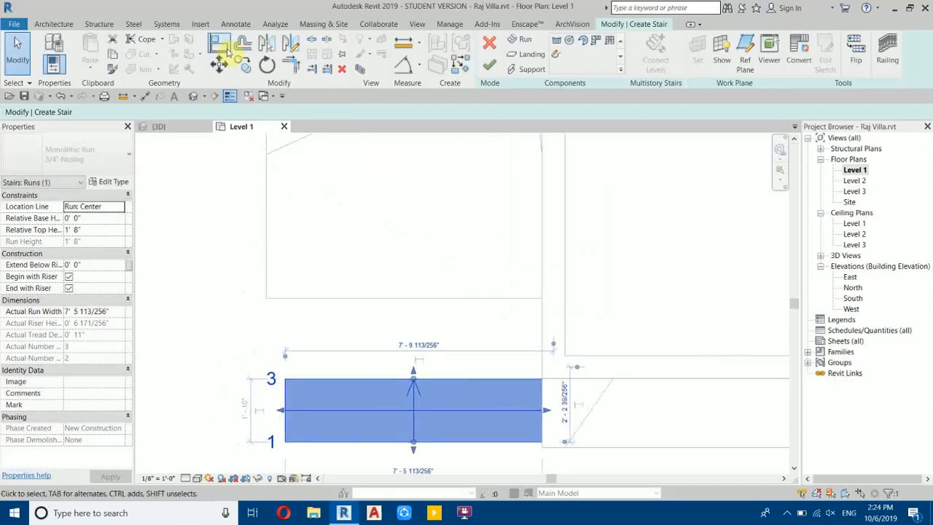
# Step: Align the outer side of the stair run with the porch floor's outer edge
pyautogui.press('a')
pyautogui.press('l')
pyautogui.click(266, 214)
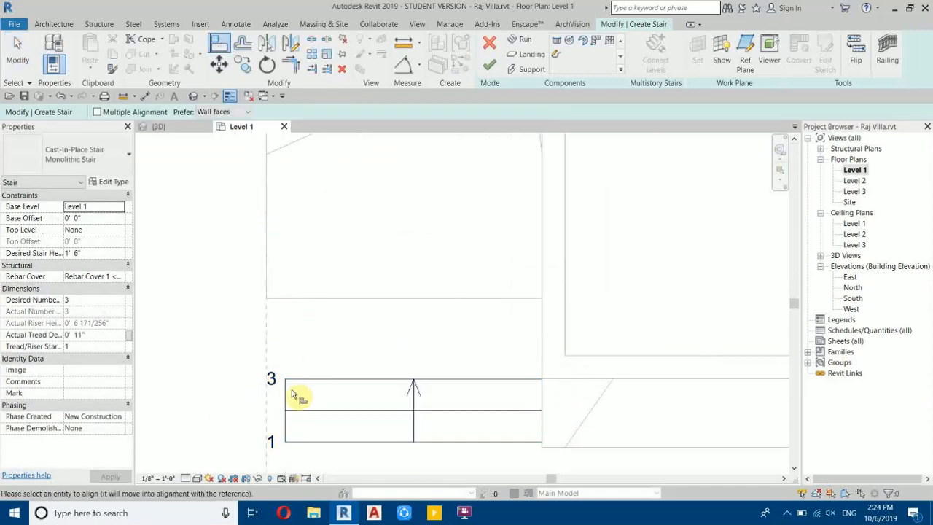
pyautogui.click(285, 391)
pyautogui.rightClick(421, 248)
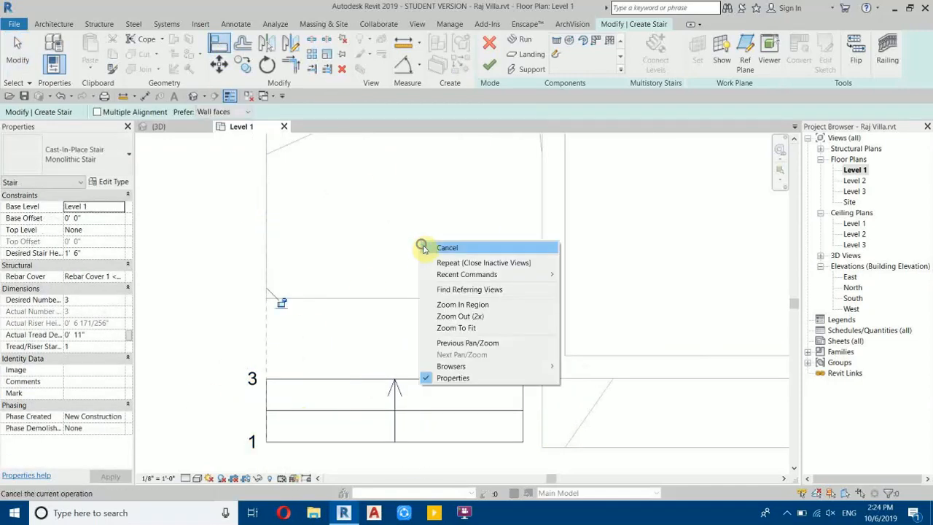
pyautogui.click(437, 252)
# Step: Stretch the run's inner side to the adjacent wall face for a run width of 8'-0"
pyautogui.click(522, 413)
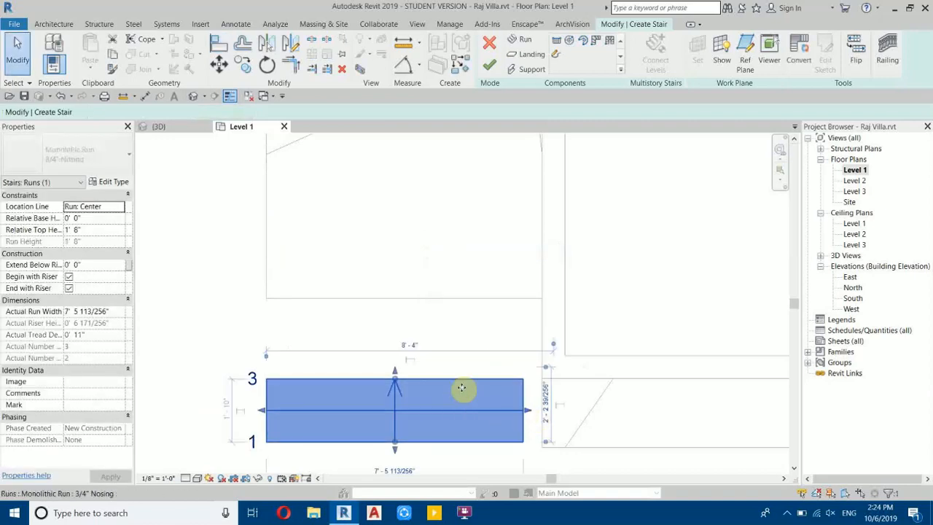
pyautogui.moveTo(530, 413); pyautogui.dragTo(542, 412)
pyautogui.click(381, 343)
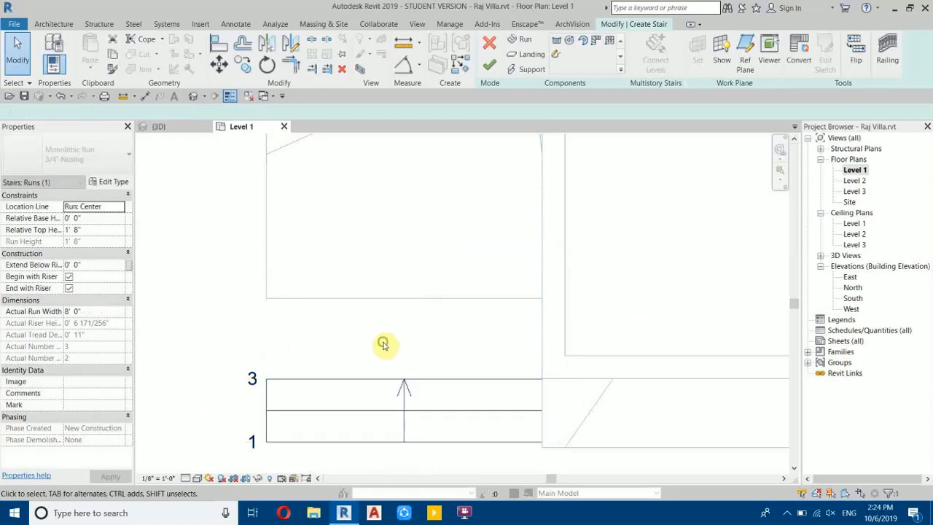
# Step: Move the stair run straight toward the door until its top riser meets the porch floor's front edge
pyautogui.moveTo(371, 379); pyautogui.dragTo(372, 353, button='middle')
pyautogui.click(369, 355)
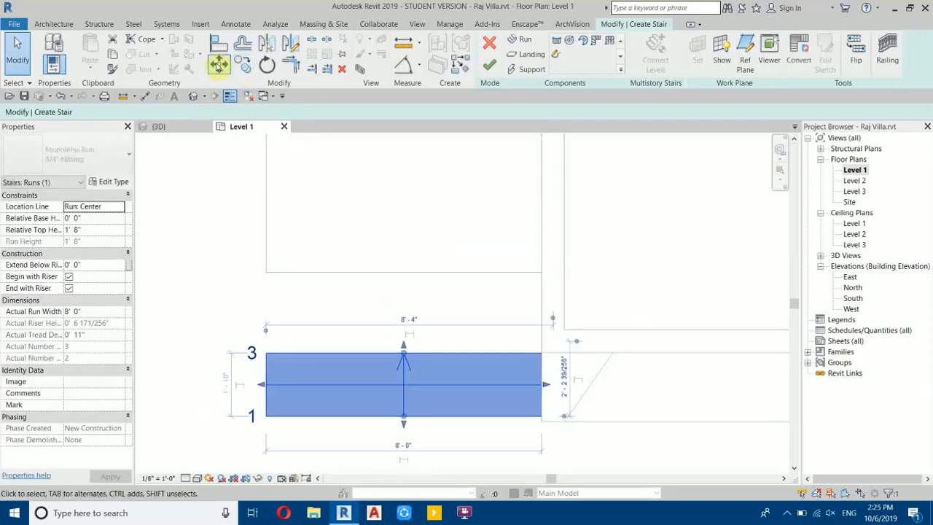
pyautogui.click(217, 65)
pyautogui.click(403, 355)
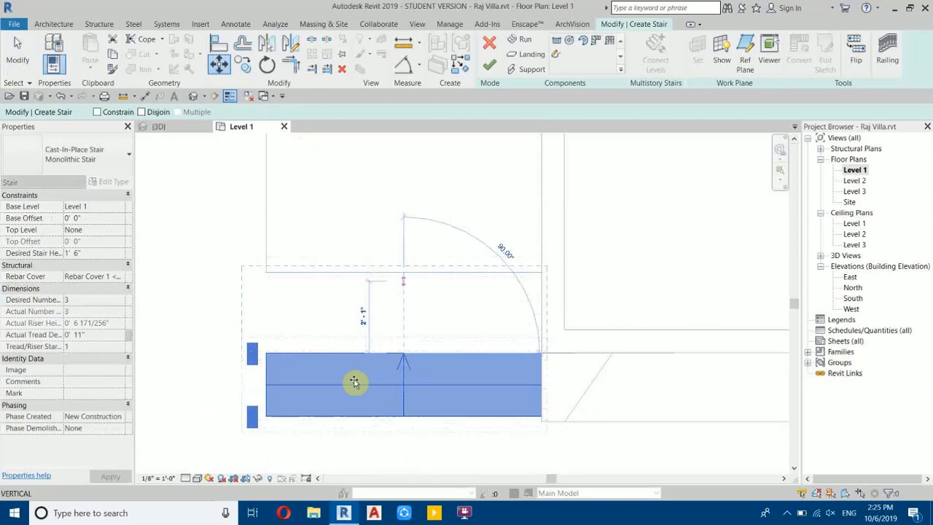
pyautogui.click(410, 269)
pyautogui.scroll(4, 414, 274)
pyautogui.click(429, 233)
pyautogui.scroll(-6, 418, 289)
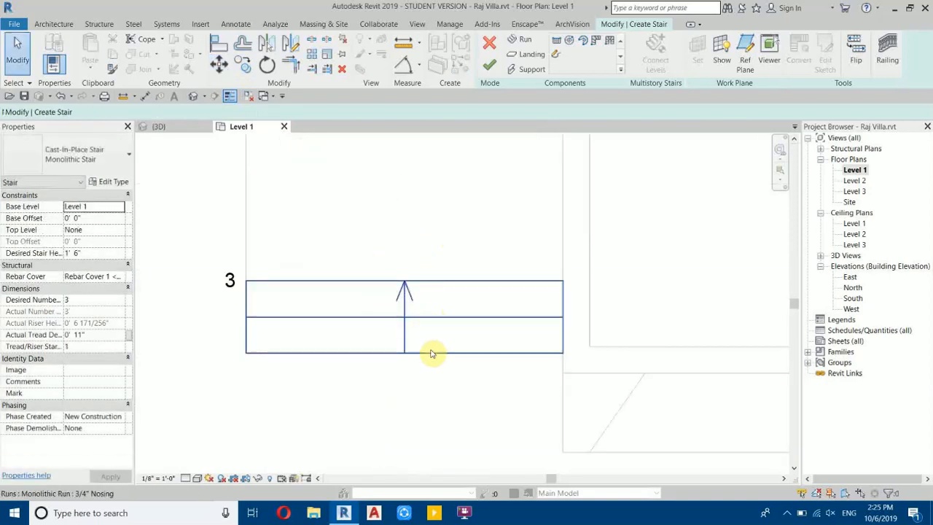
# Step: Finish the entrance stair and switch to the 3D view
pyautogui.scroll(2, 420, 313)
pyautogui.scroll(-2, 430, 317)
pyautogui.scroll(2, 444, 318)
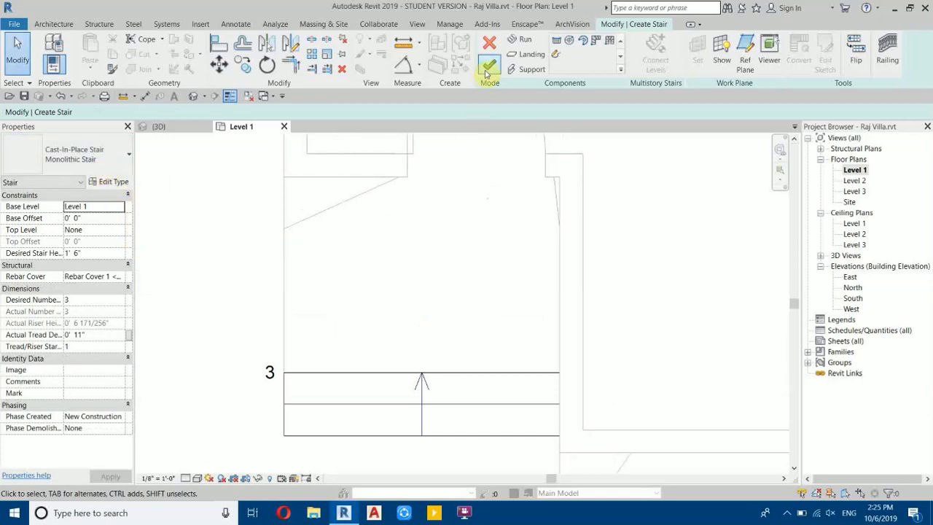
pyautogui.click(191, 98)
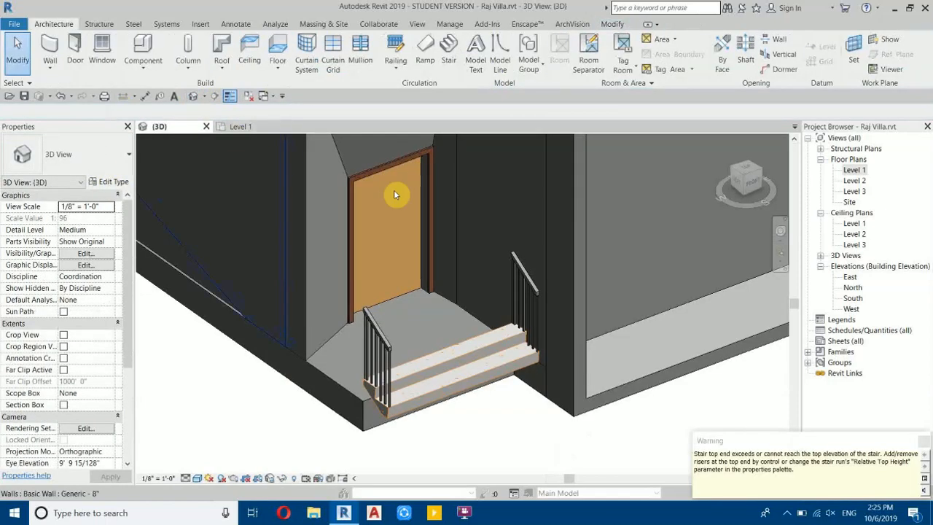
# Step: Delete both handrails from the entrance stair
pyautogui.scroll(3, 365, 383)
pyautogui.scroll(-2, 543, 292)
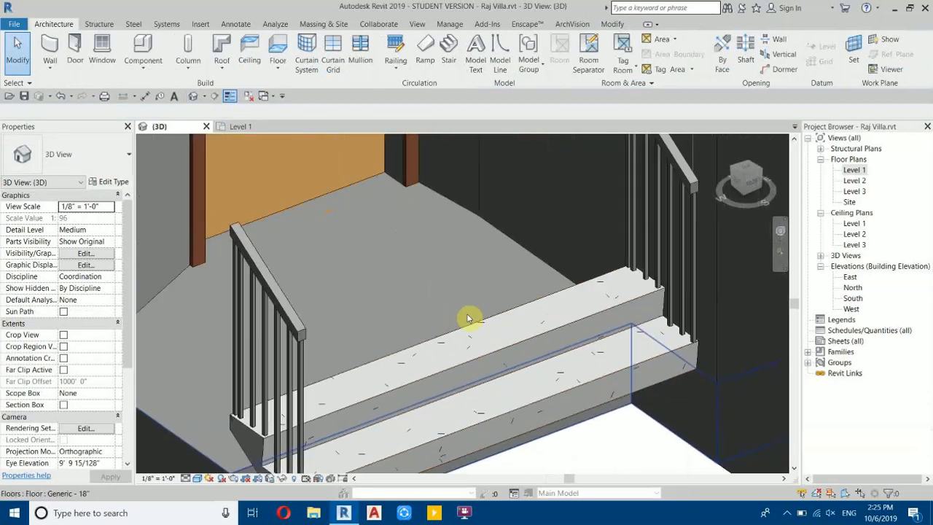
pyautogui.keyDown('shift'); pyautogui.moveTo(423, 323); pyautogui.dragTo(656, 323, button='middle'); pyautogui.keyUp('shift')
pyautogui.click(603, 237)
pyautogui.keyDown('ctrl'); pyautogui.click(371, 308); pyautogui.keyUp('ctrl')
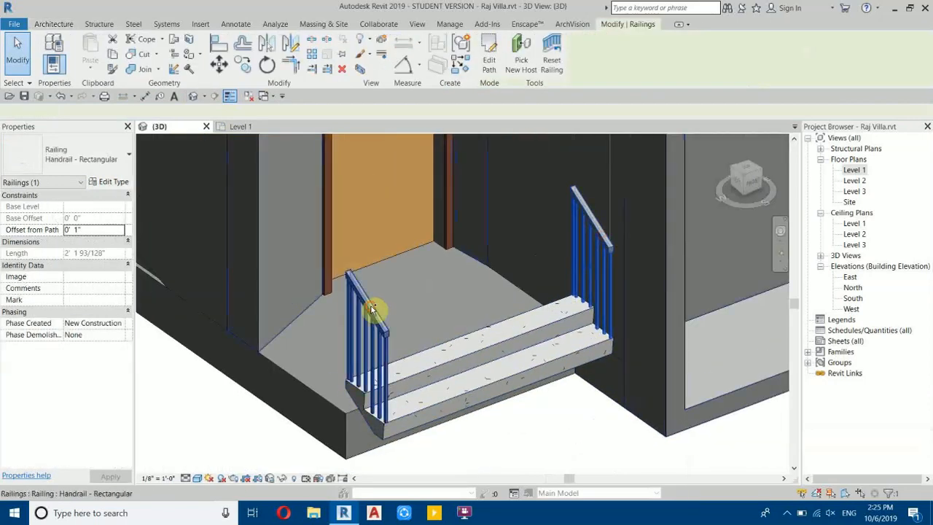
pyautogui.click(342, 69)
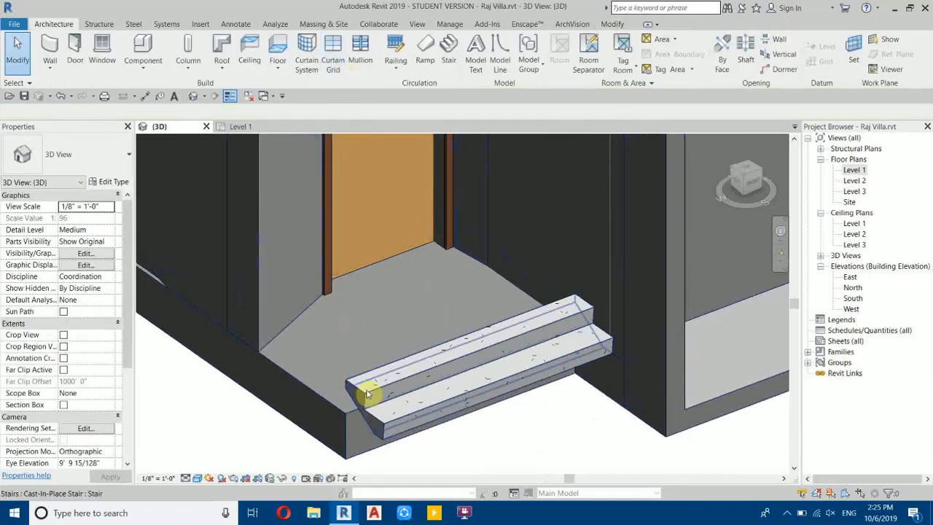
pyautogui.scroll(-1, 366, 347)
pyautogui.moveTo(381, 427); pyautogui.dragTo(400, 322, button='middle')
pyautogui.moveTo(517, 231); pyautogui.dragTo(401, 406, button='middle')
pyautogui.scroll(2, 485, 291)
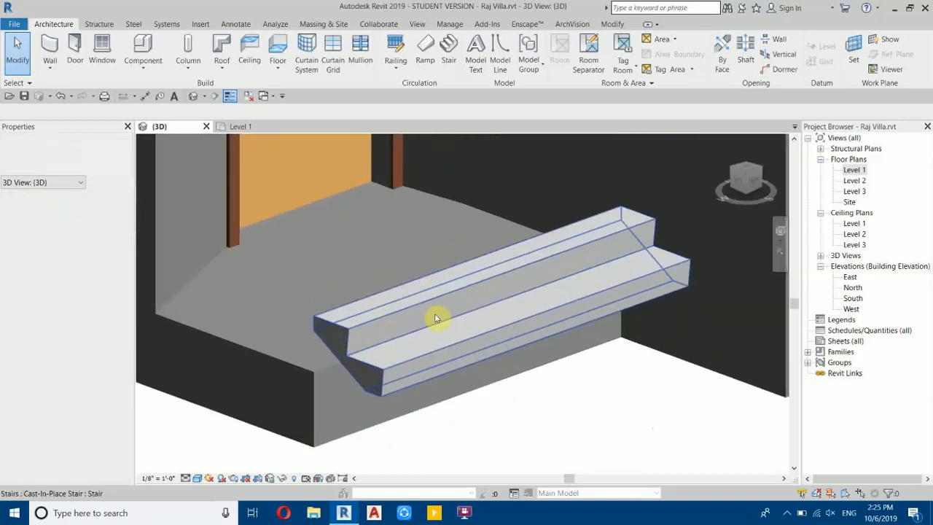
# Step: Set the entrance stair's base offset to -1' 6"
pyautogui.click(364, 323)
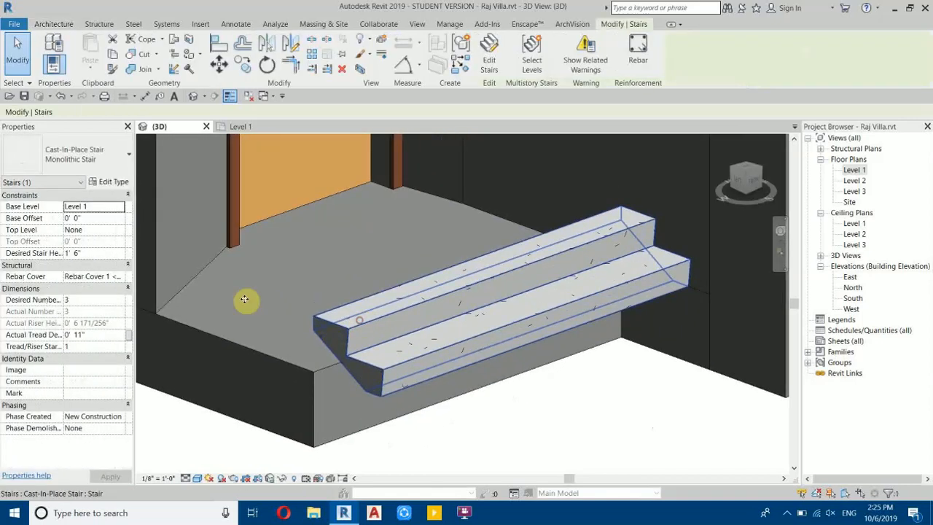
pyautogui.click(97, 220)
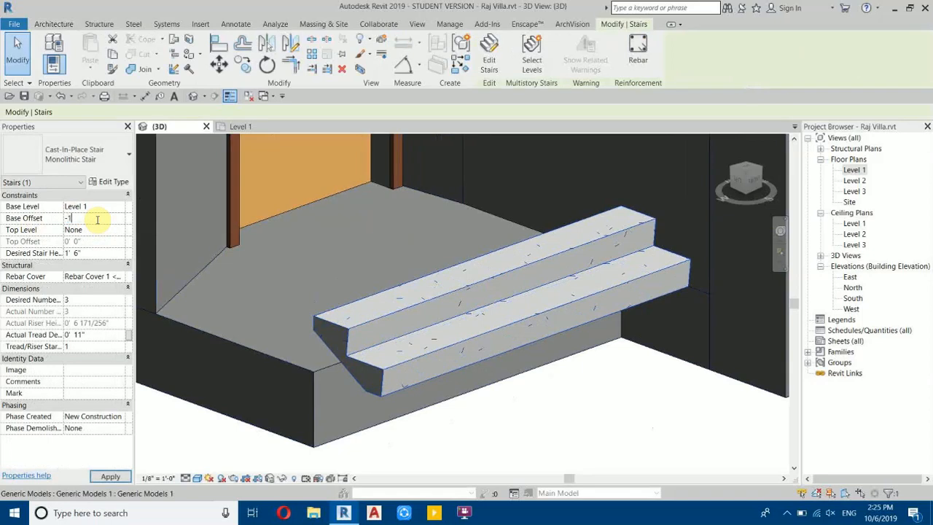
pyautogui.write("-1'6")
pyautogui.press('Return')
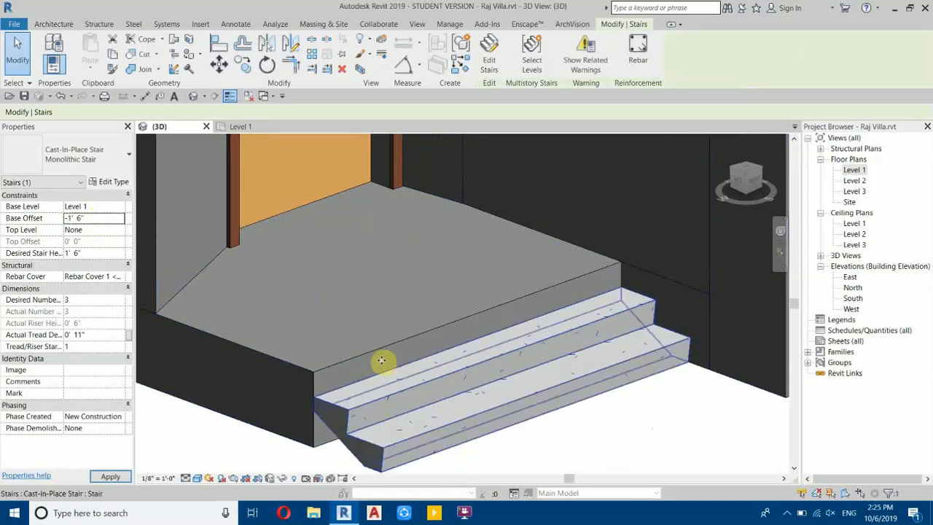
pyautogui.press('Escape')
# Step: Examine the entrance stair's exposed side profile and the gap beneath it where it meets the porch floor
pyautogui.scroll(5, 408, 321)
pyautogui.scroll(-4, 436, 345)
pyautogui.moveTo(347, 363); pyautogui.dragTo(381, 241, button='middle')
pyautogui.scroll(1, 464, 362)
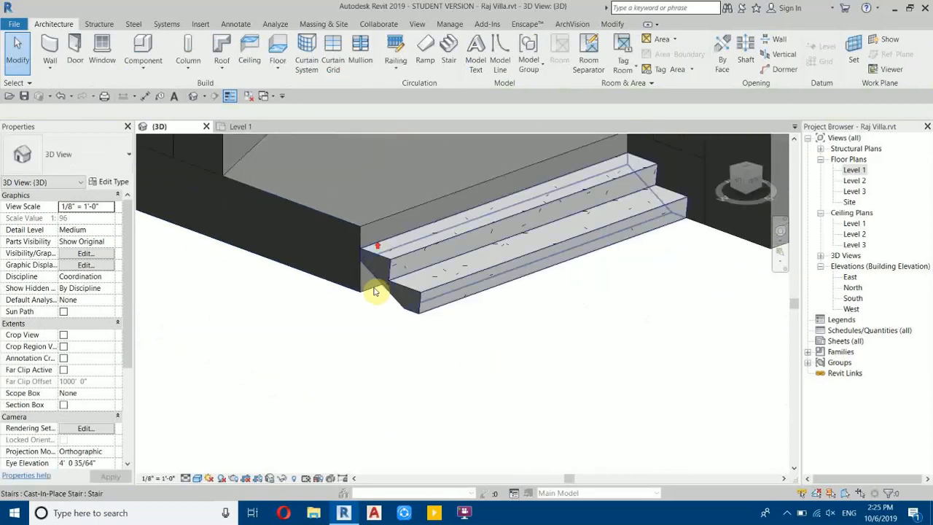
pyautogui.scroll(3, 374, 247)
pyautogui.keyDown('shift'); pyautogui.moveTo(446, 340); pyautogui.dragTo(484, 333, button='middle'); pyautogui.keyUp('shift')
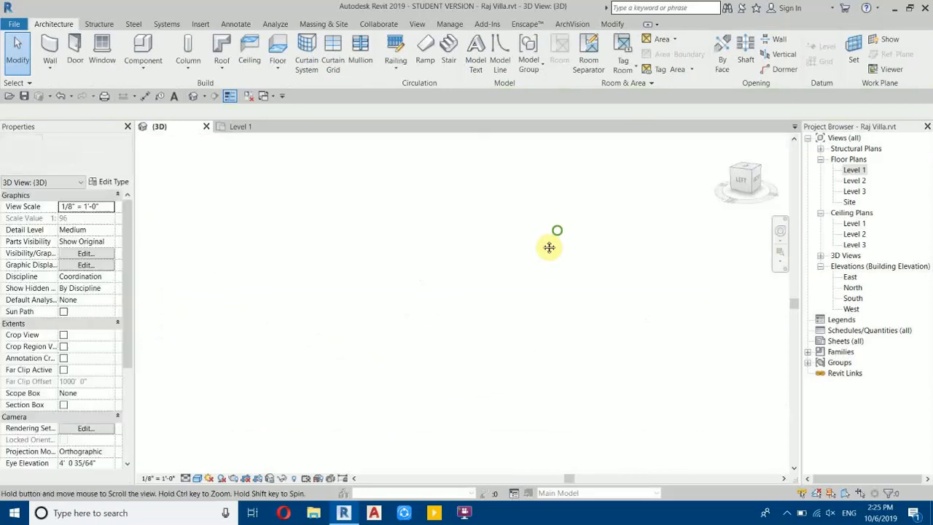
pyautogui.scroll(-2, 454, 269)
pyautogui.moveTo(475, 194); pyautogui.dragTo(57, 369, button='middle')
pyautogui.scroll(2, 462, 381)
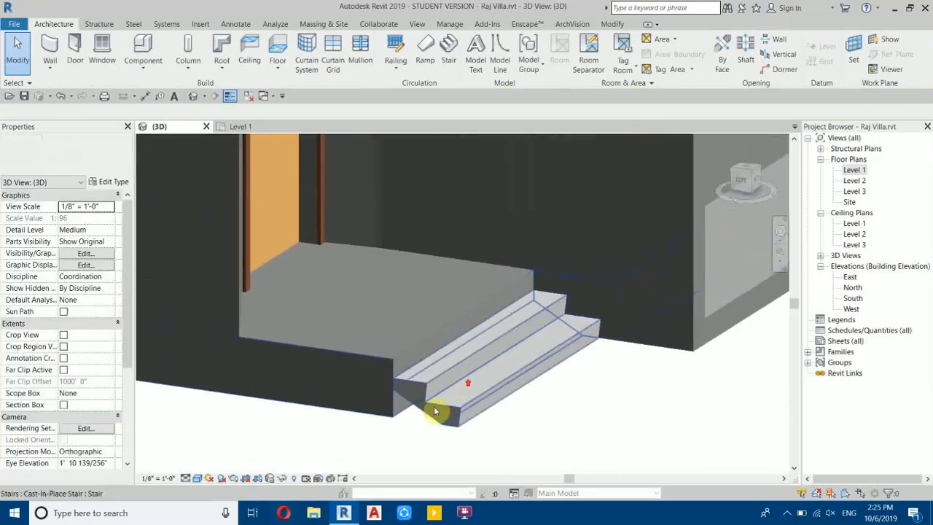
pyautogui.scroll(3, 367, 447)
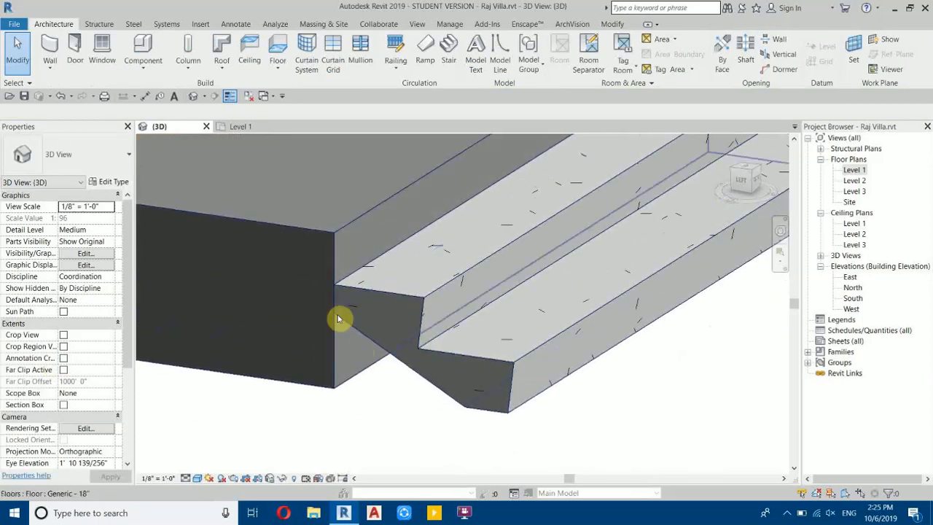
pyautogui.scroll(-3, 385, 451)
pyautogui.scroll(-4, 369, 274)
pyautogui.moveTo(369, 274); pyautogui.dragTo(548, 342, button='middle')
# Step: Switch to the Level 1 floor plan showing the entrance stair and the whole house
pyautogui.click(232, 127)
pyautogui.scroll(-4, 425, 302)
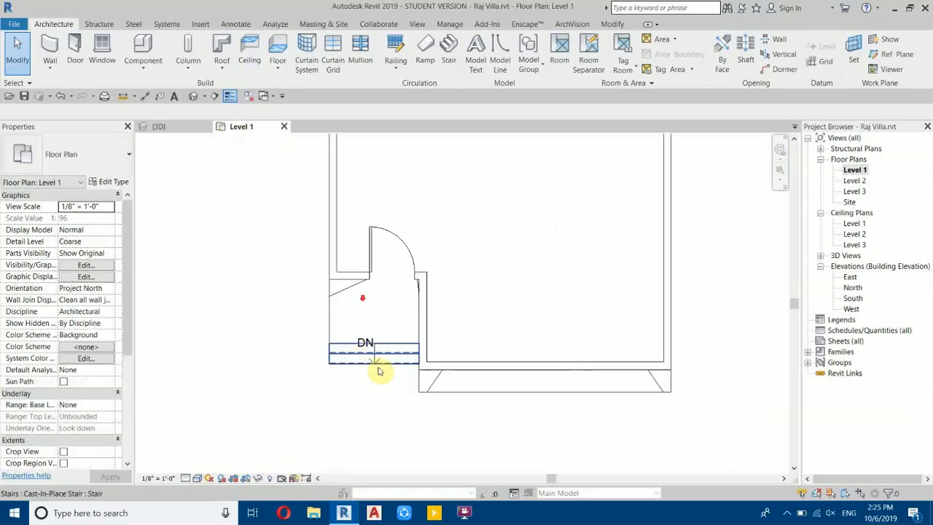
pyautogui.moveTo(444, 260); pyautogui.dragTo(369, 315, button='middle')
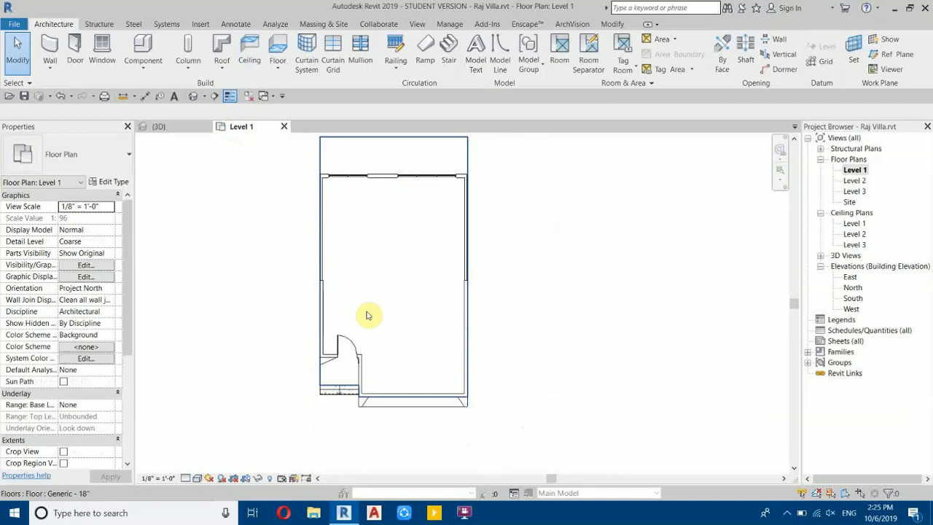
pyautogui.click(350, 399)
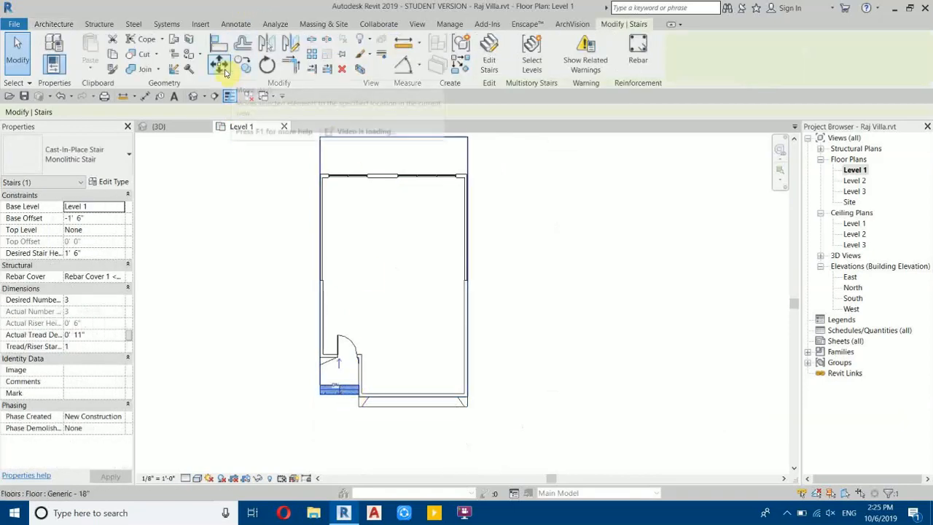
pyautogui.click(244, 66)
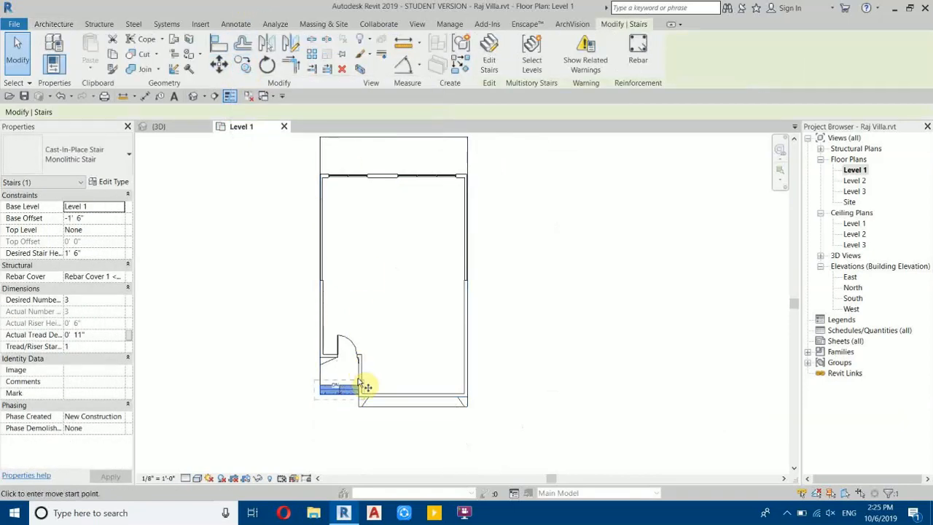
pyautogui.rightClick(245, 243)
pyautogui.click(269, 242)
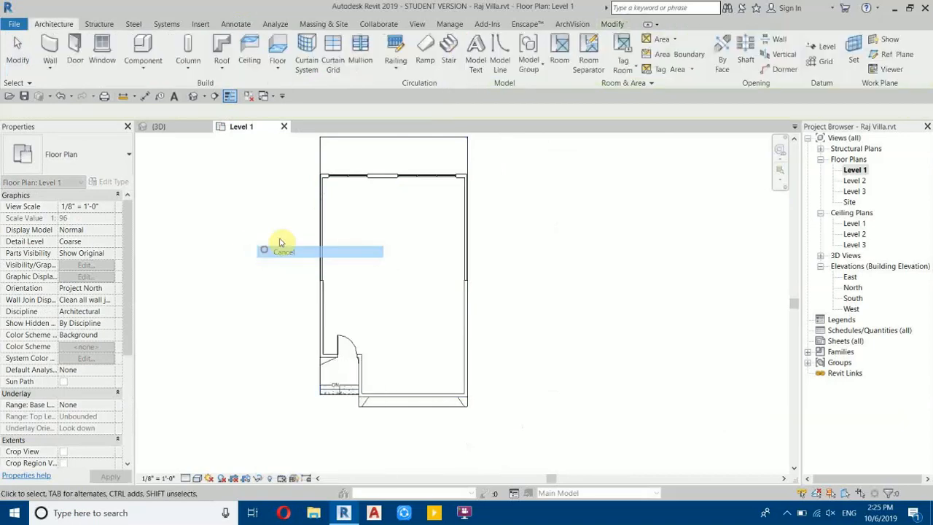
# Step: Mirror a copy of the entrance stair to the rear of the house about a horizontal axis drawn across the plan
pyautogui.click(353, 390)
pyautogui.click(290, 46)
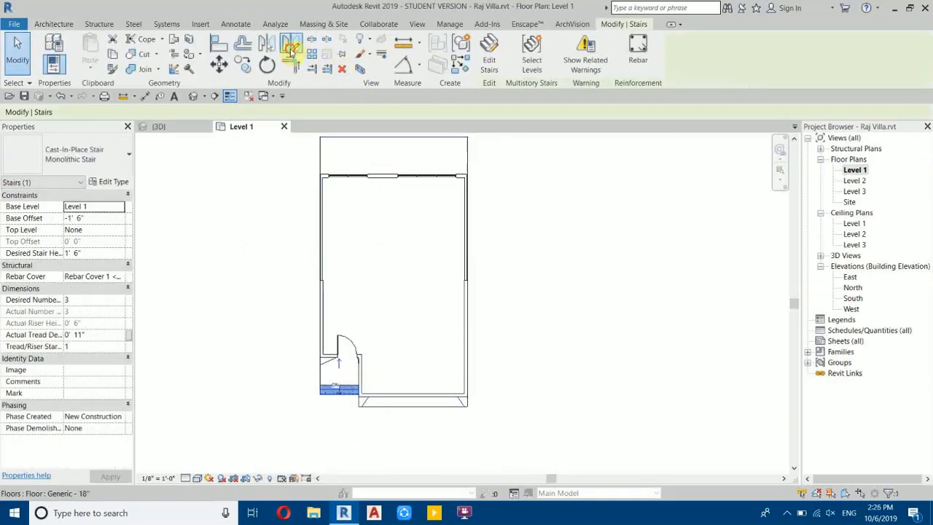
pyautogui.moveTo(344, 223); pyautogui.dragTo(323, 331, button='middle')
pyautogui.click(274, 332)
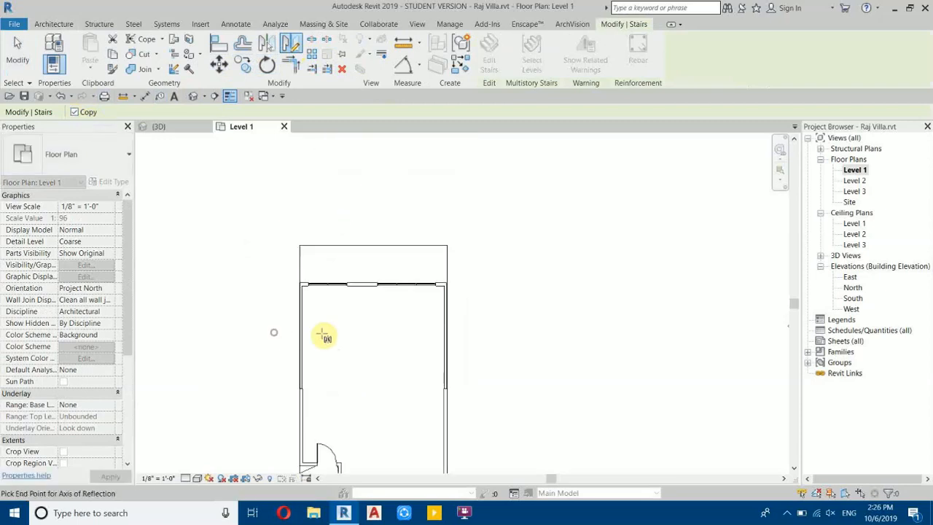
pyautogui.click(484, 334)
# Step: Move the mirrored stair so its inner corner meets the outer corner of the rear terrace floor
pyautogui.scroll(3, 317, 177)
pyautogui.press('m')
pyautogui.press('v')
pyautogui.click(298, 238)
pyautogui.scroll(4, 289, 389)
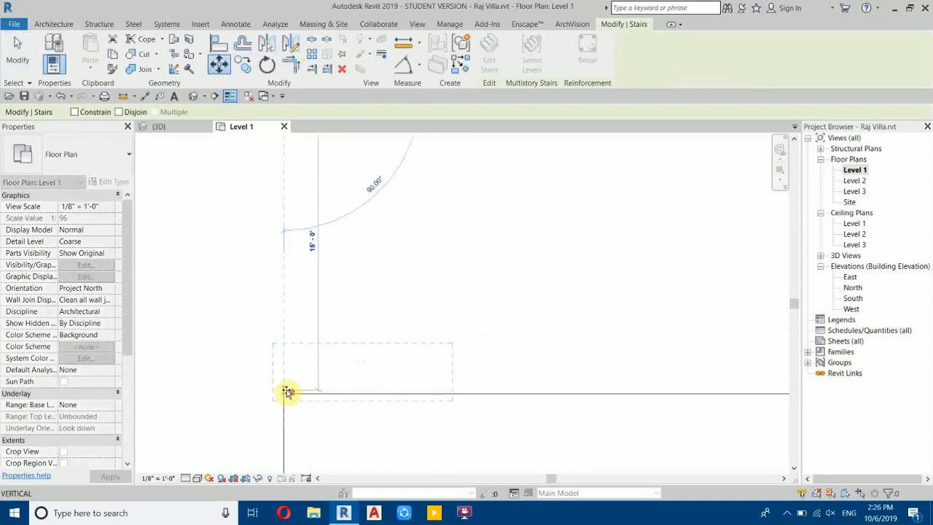
pyautogui.click(283, 400)
pyautogui.scroll(-3, 264, 261)
pyautogui.scroll(-3, 414, 316)
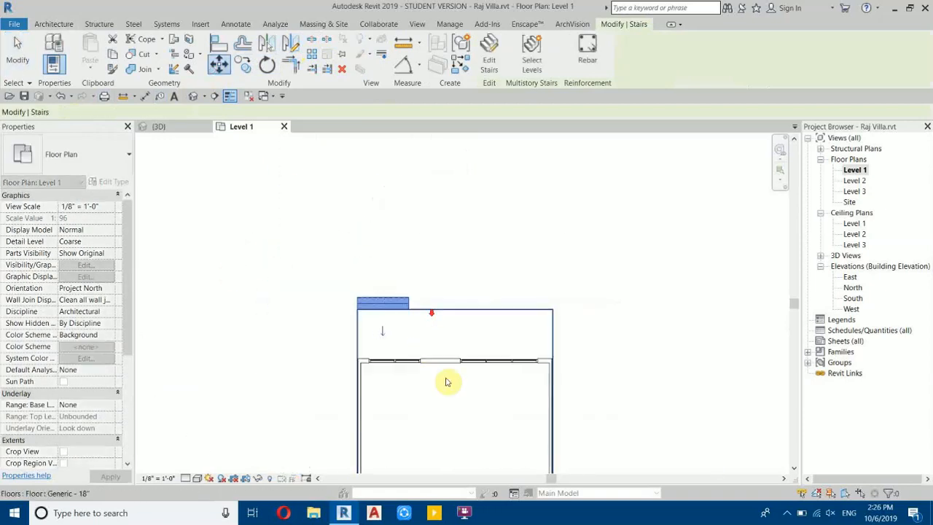
# Step: Edit the rear stair and stretch its run across the rear terrace floor toward the opposite side edge
pyautogui.scroll(2, 391, 305)
pyautogui.click(391, 305)
pyautogui.scroll(1, 391, 305)
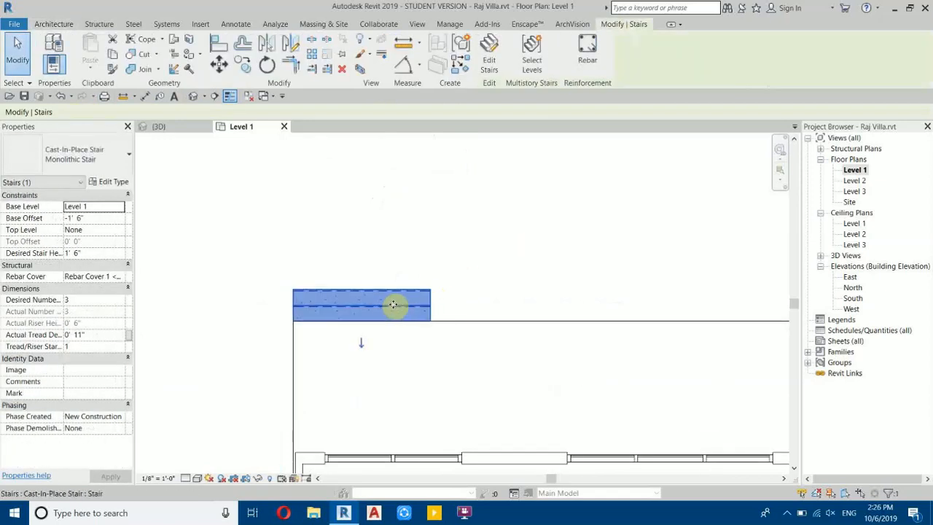
pyautogui.scroll(-2, 423, 314)
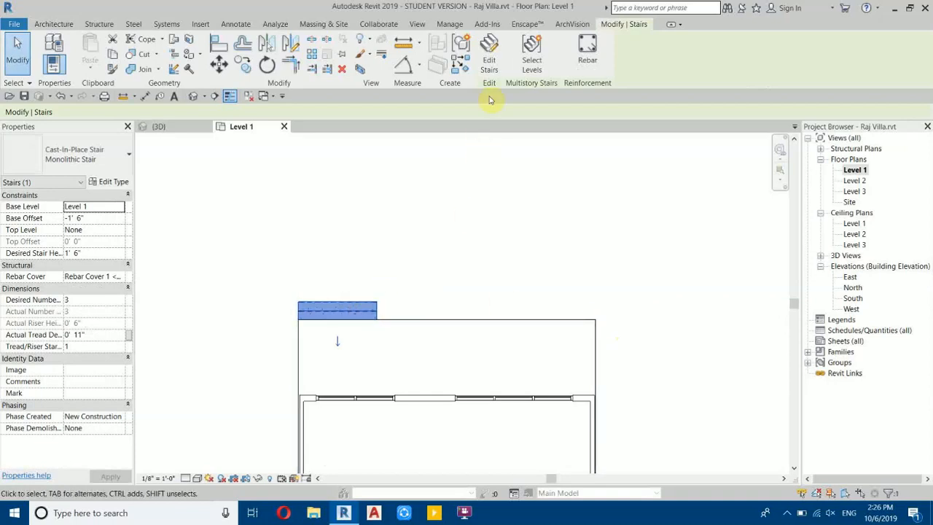
pyautogui.click(489, 65)
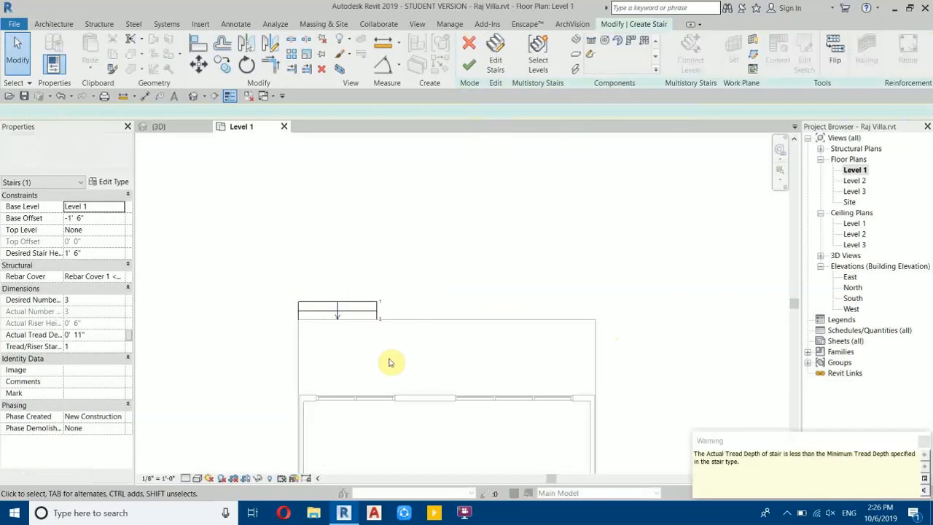
pyautogui.click(365, 313)
pyautogui.moveTo(383, 317); pyautogui.dragTo(595, 330)
pyautogui.click(598, 330)
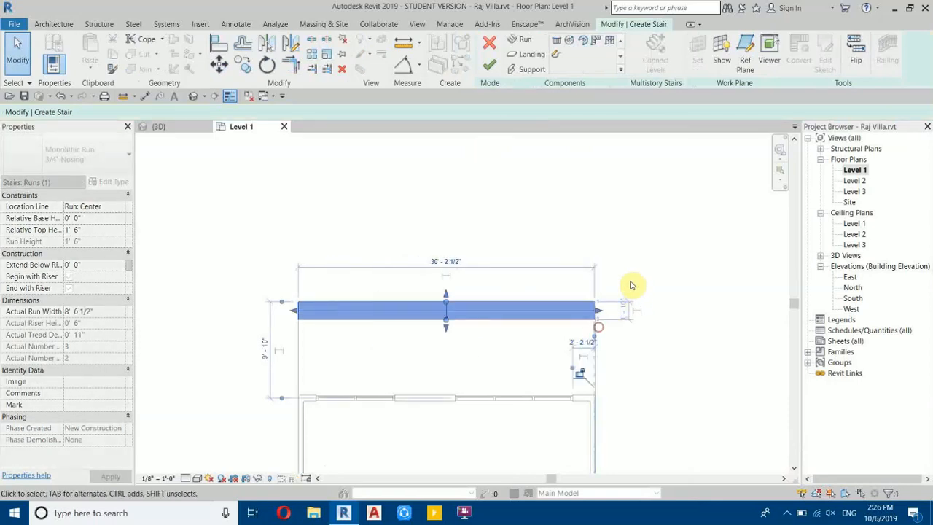
# Step: Try to align the free end of the rear stair run exactly with the terrace floor's side edge
pyautogui.scroll(5, 619, 328)
pyautogui.click(564, 296)
pyautogui.scroll(3, 564, 296)
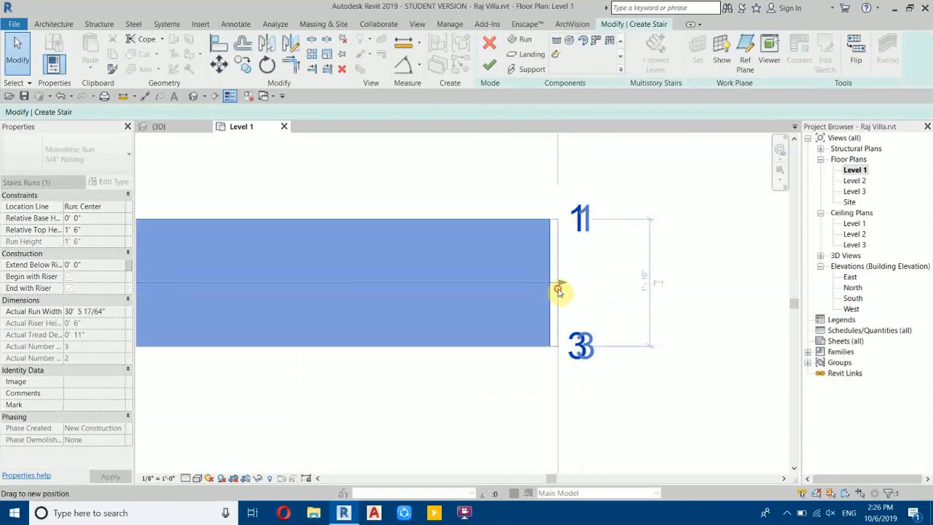
pyautogui.click(624, 365)
pyautogui.scroll(4, 625, 364)
pyautogui.scroll(-5, 466, 372)
pyautogui.scroll(3, 489, 341)
pyautogui.click(425, 306)
pyautogui.moveTo(489, 310); pyautogui.dragTo(423, 325)
pyautogui.click(550, 267)
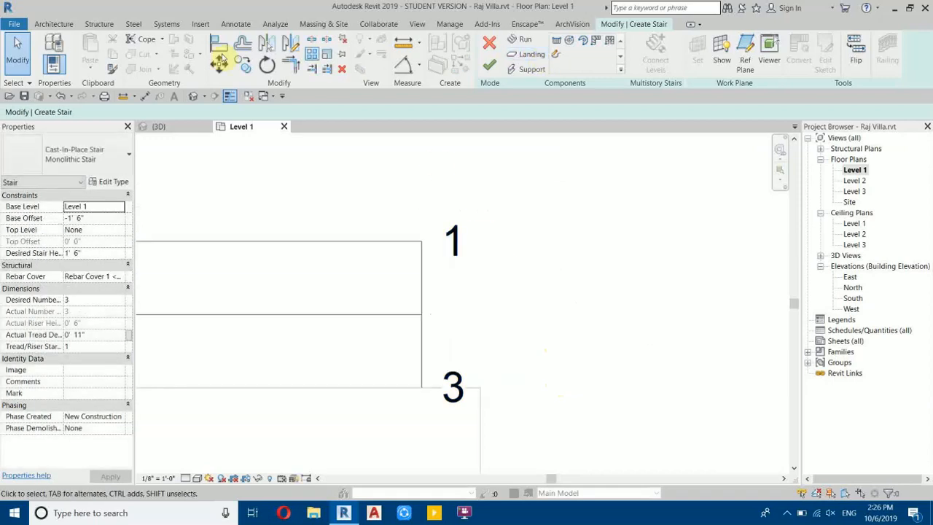
# Step: Draw a vertical model line 2'-8" long along the terrace floor's side edge, past the stair, as an alignment reference
pyautogui.click(54, 25)
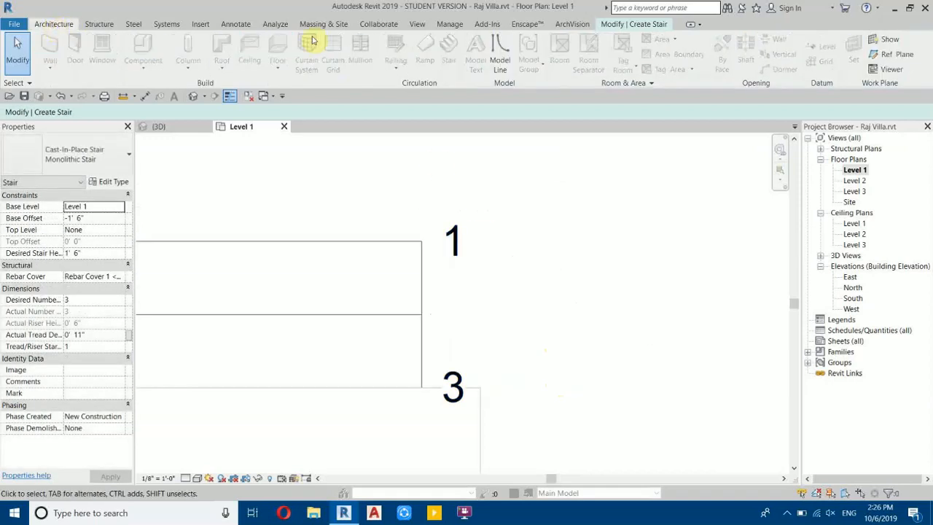
pyautogui.click(503, 59)
pyautogui.click(446, 427)
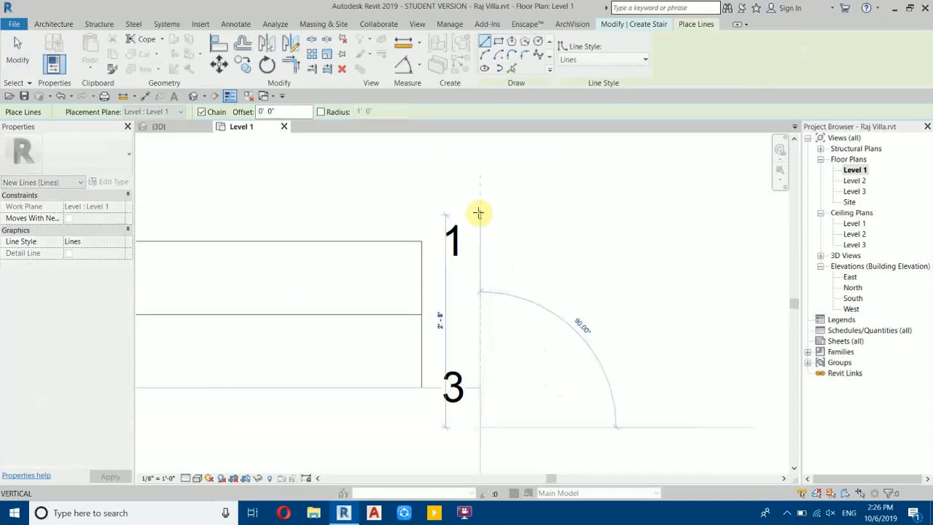
pyautogui.rightClick(537, 244)
pyautogui.click(555, 249)
# Step: Stretch the rear stair run's free end to the reference line and finish editing the stair
pyautogui.click(416, 283)
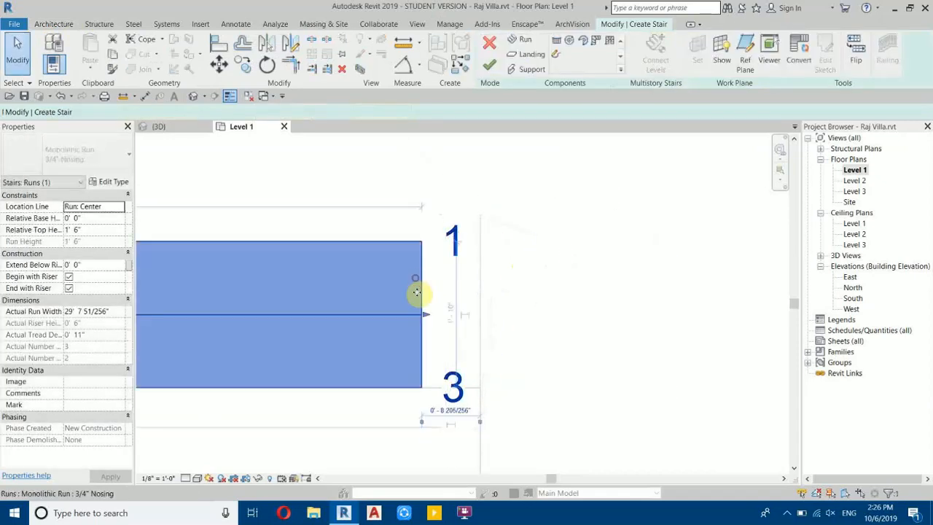
pyautogui.moveTo(429, 314); pyautogui.dragTo(478, 315)
pyautogui.click(456, 230)
pyautogui.click(442, 244)
pyautogui.click(508, 181)
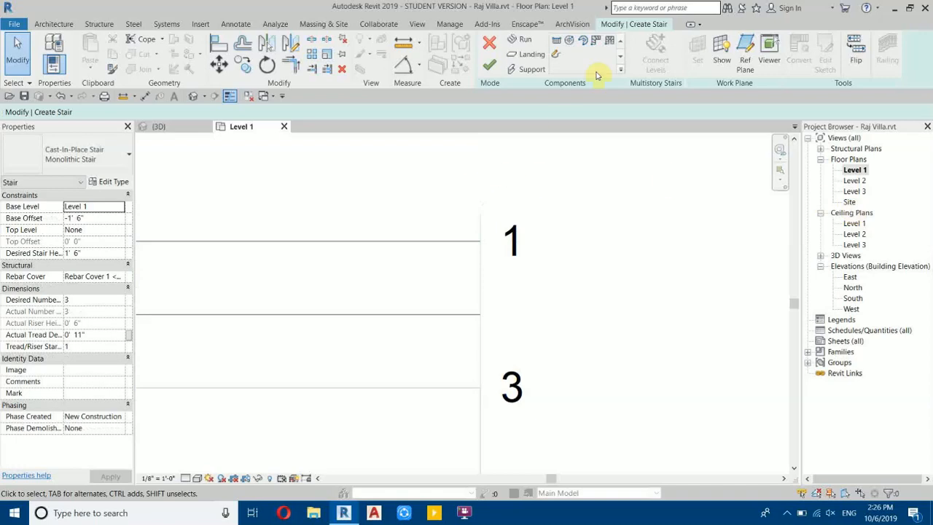
pyautogui.click(493, 70)
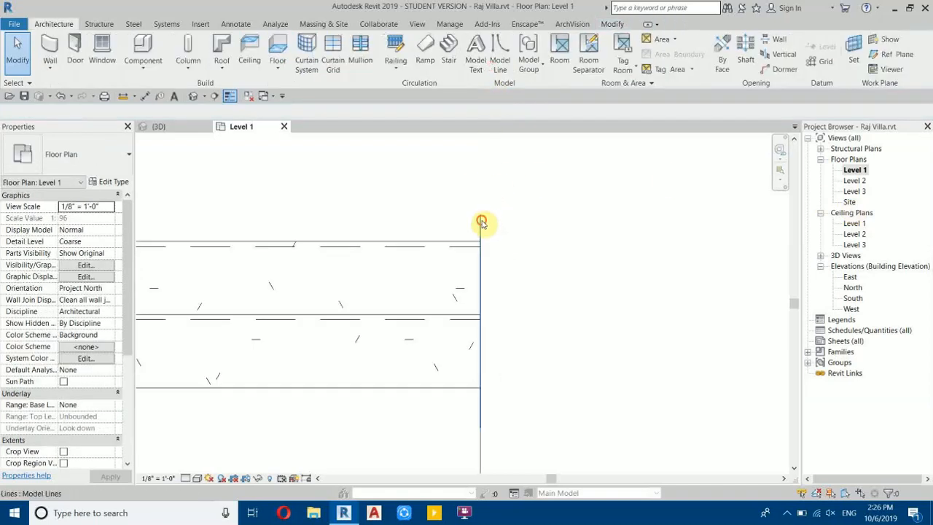
# Step: Delete the reference model line beside the rear stair and switch to the 3D view of the stair's open end
pyautogui.click(481, 221)
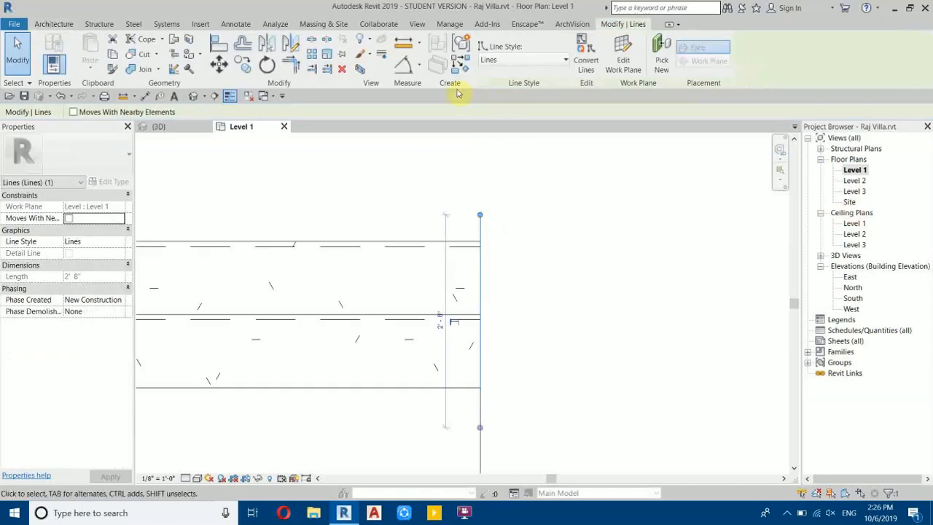
pyautogui.click(342, 69)
pyautogui.click(192, 99)
pyautogui.keyDown('shift'); pyautogui.moveTo(416, 271); pyautogui.dragTo(481, 315, button='middle'); pyautogui.keyUp('shift')
# Step: Start a new in-place component in the Generic Models category, keeping the suggested name
pyautogui.click(143, 65)
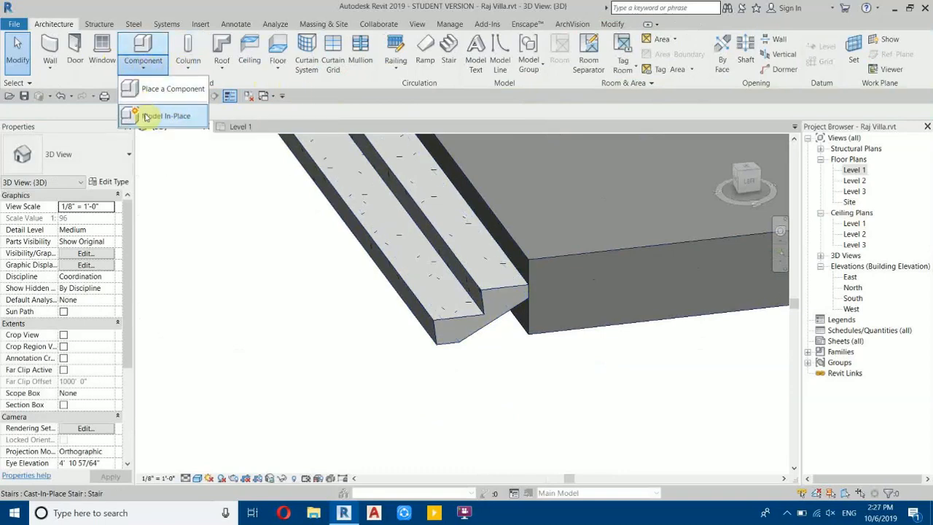
pyautogui.click(166, 116)
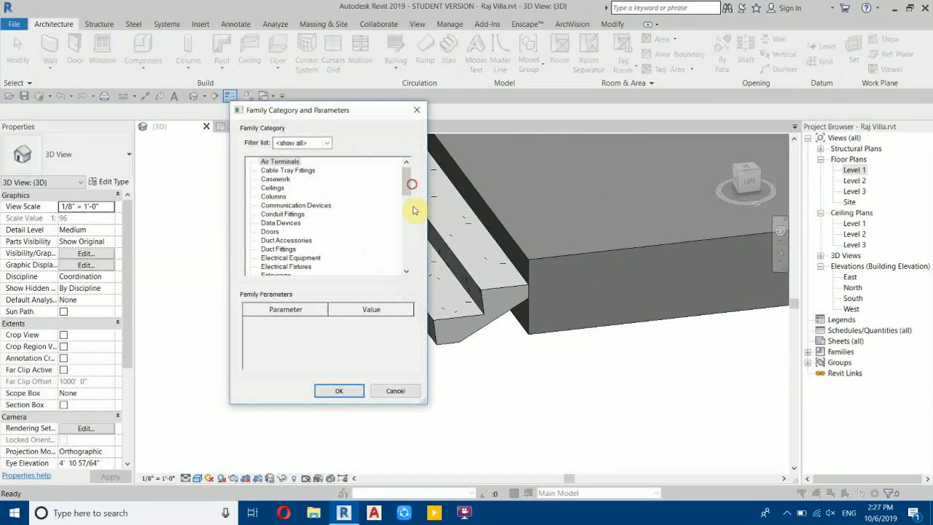
pyautogui.moveTo(406, 181); pyautogui.dragTo(379, 246)
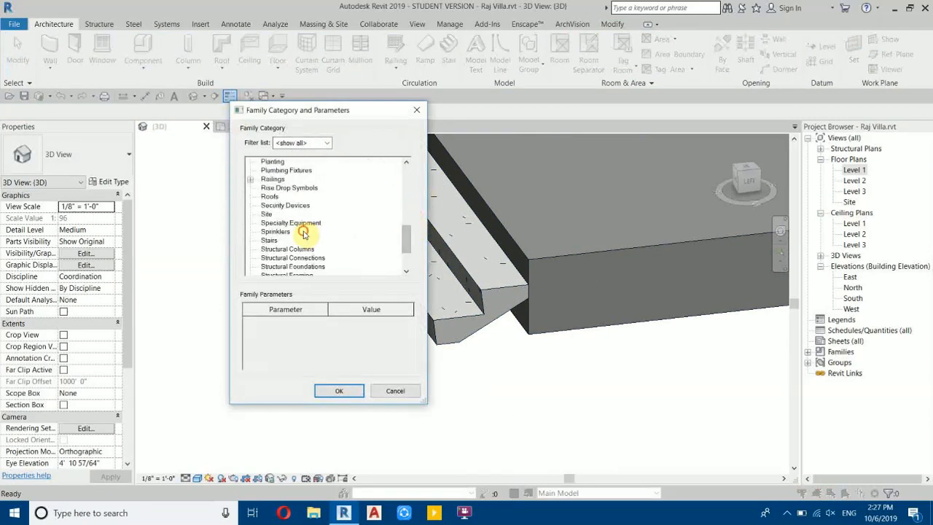
pyautogui.scroll(3, 304, 218)
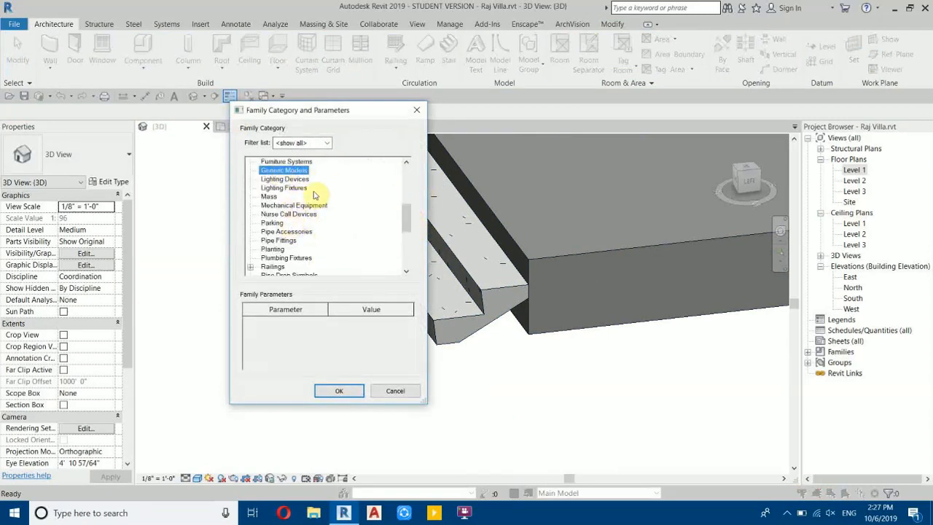
pyautogui.click(365, 391)
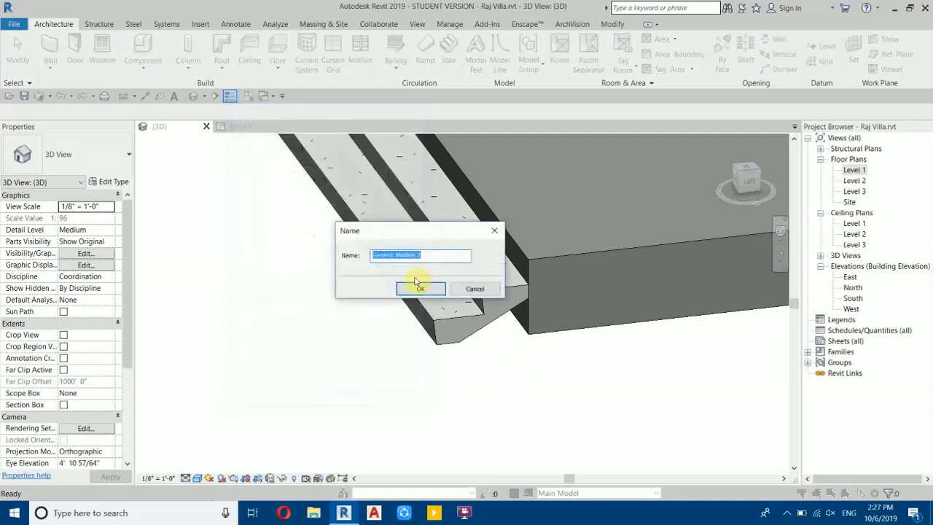
pyautogui.click(425, 295)
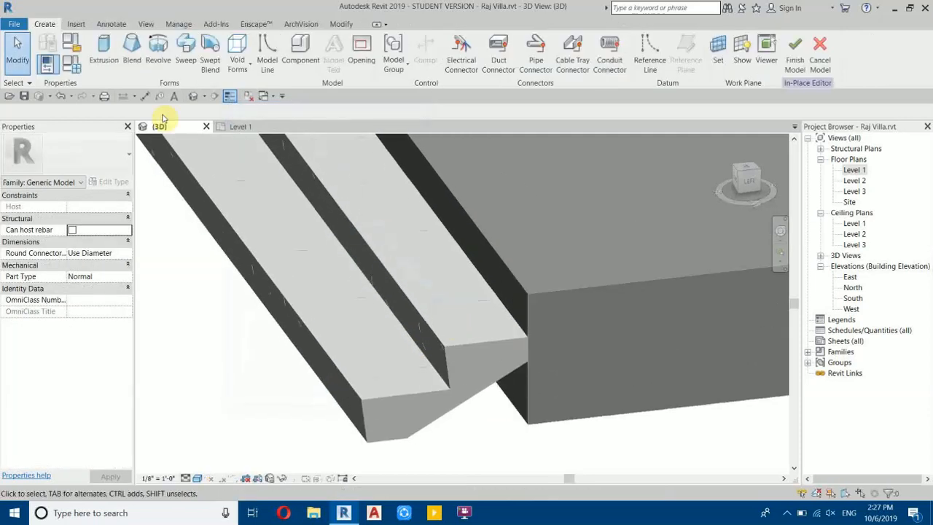
# Step: Start an extrusion and pick the rear stair's open end face as its work plane
pyautogui.click(109, 62)
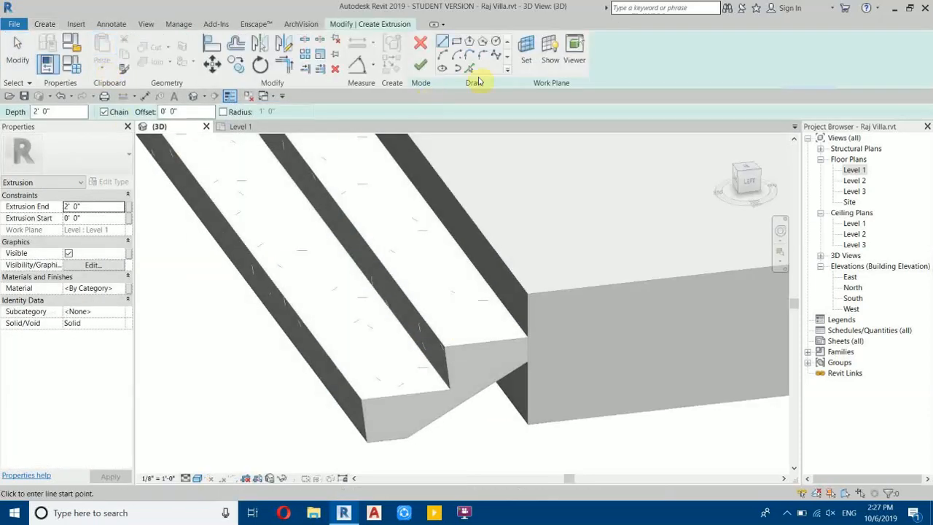
pyautogui.click(525, 58)
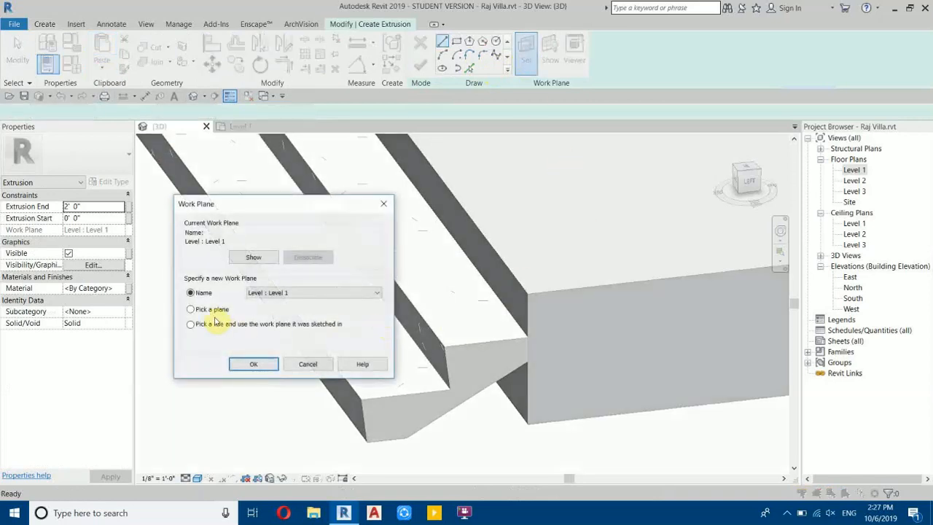
pyautogui.click(254, 362)
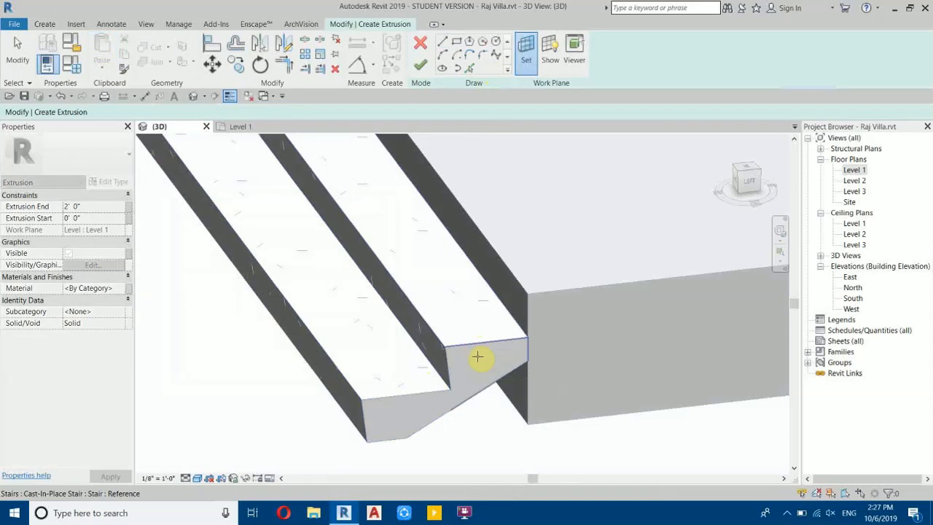
pyautogui.click(471, 359)
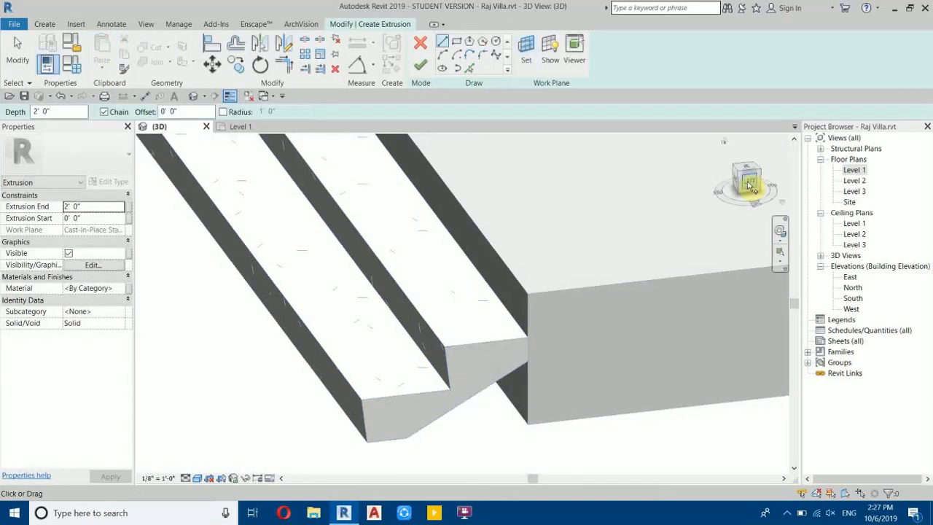
# Step: Sketch a closed triangle in the gap between the rear stair's sloped underside, its base line and the terrace floor
pyautogui.click(749, 180)
pyautogui.scroll(5, 444, 329)
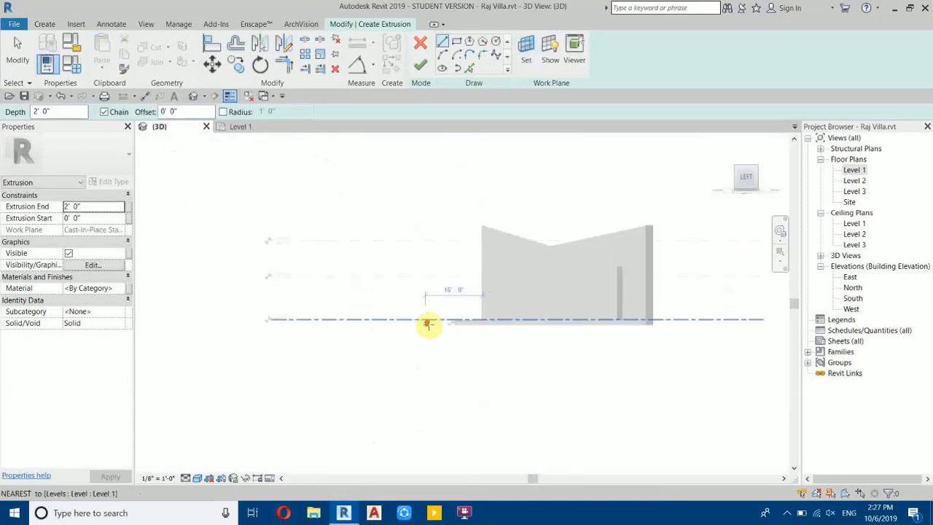
pyautogui.scroll(2, 423, 304)
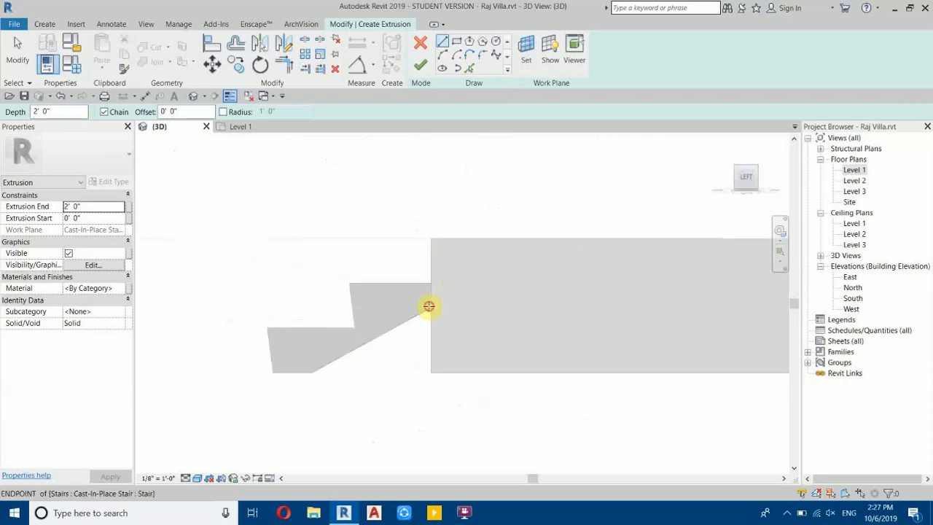
pyautogui.click(313, 368)
pyautogui.click(431, 372)
pyautogui.click(431, 307)
pyautogui.scroll(-5, 295, 311)
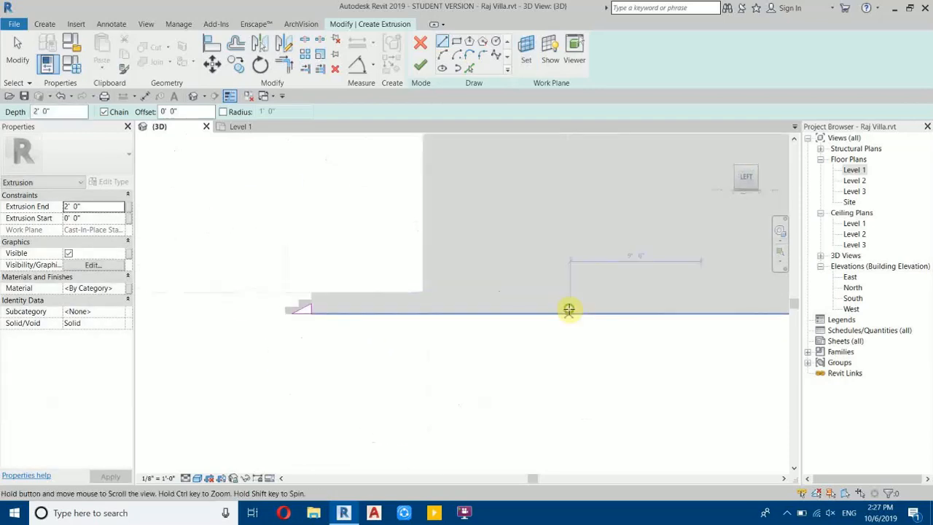
# Step: Add a matching closed triangle under the front porch stair's sloped underside and finish the extrusion sketch
pyautogui.moveTo(619, 307); pyautogui.dragTo(248, 313, button='middle')
pyautogui.moveTo(664, 319); pyautogui.dragTo(572, 320, button='middle')
pyautogui.scroll(3, 595, 309)
pyautogui.scroll(3, 562, 309)
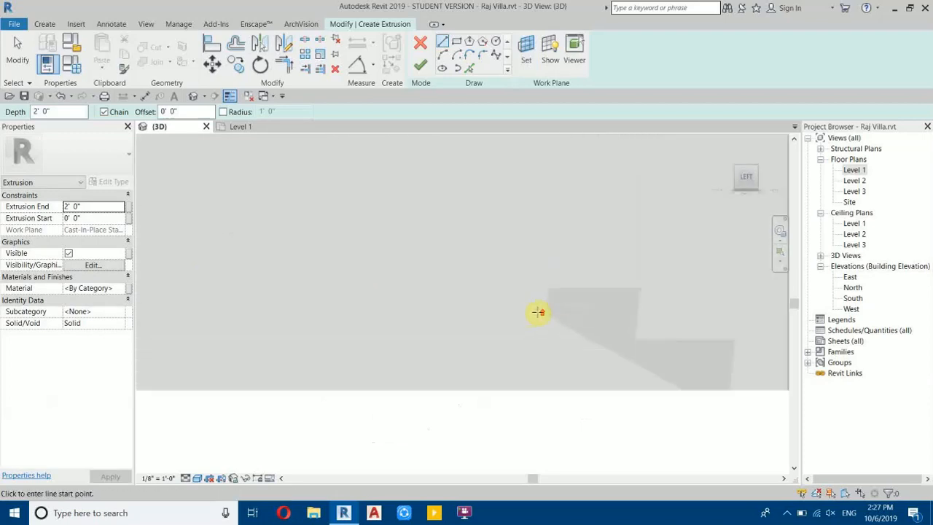
pyautogui.click(547, 315)
pyautogui.click(684, 391)
pyautogui.click(547, 391)
pyautogui.click(547, 316)
pyautogui.scroll(-3, 583, 318)
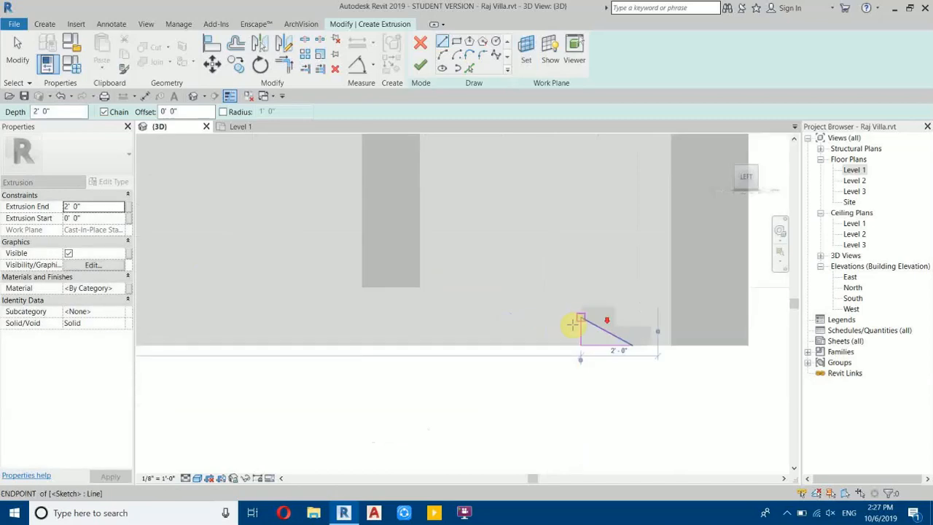
pyautogui.scroll(-5, 510, 303)
pyautogui.moveTo(318, 269); pyautogui.dragTo(538, 313, button='middle')
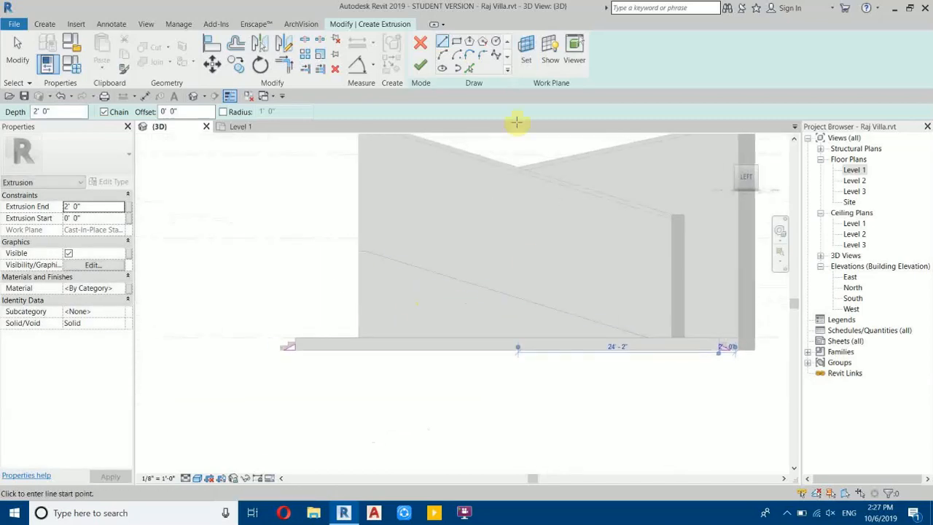
pyautogui.click(420, 69)
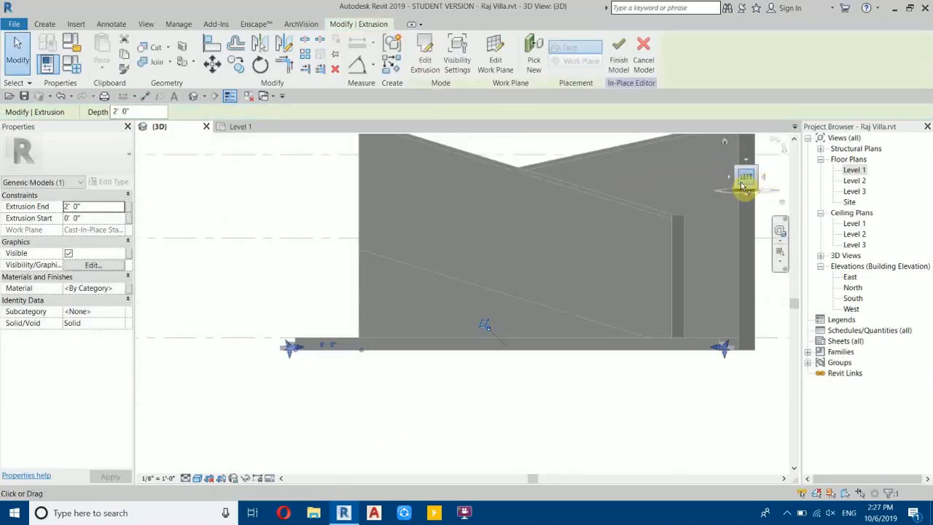
# Step: Stretch both ends of the extrusion in the top view so it spans the stairs across the building's width
pyautogui.click(749, 160)
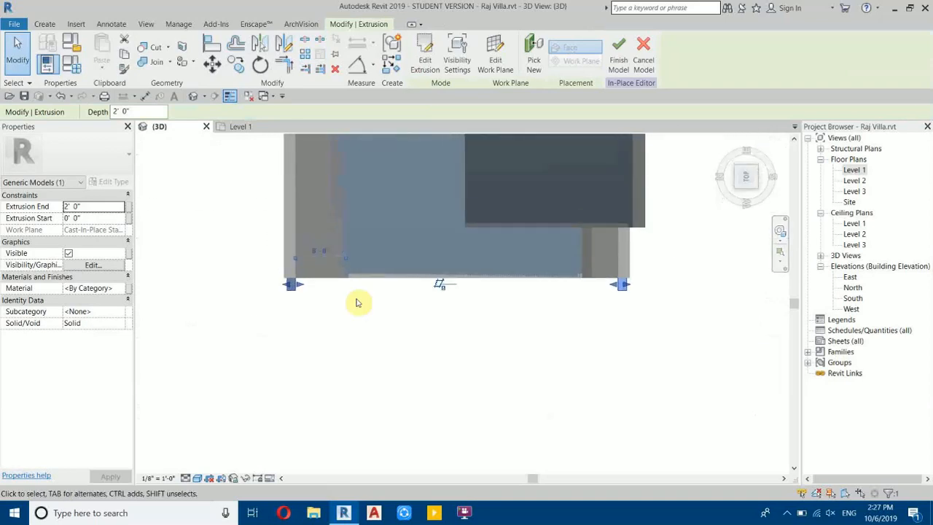
pyautogui.click(335, 351)
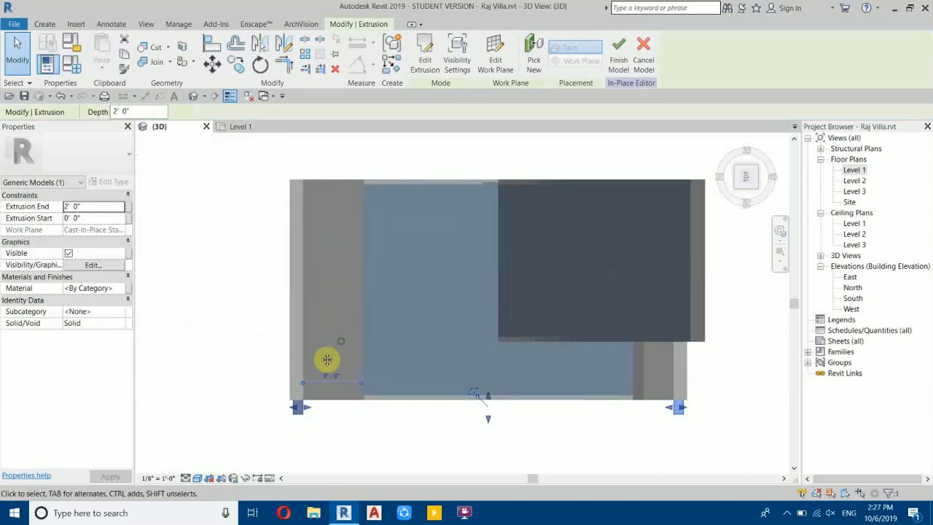
pyautogui.scroll(-2, 548, 396)
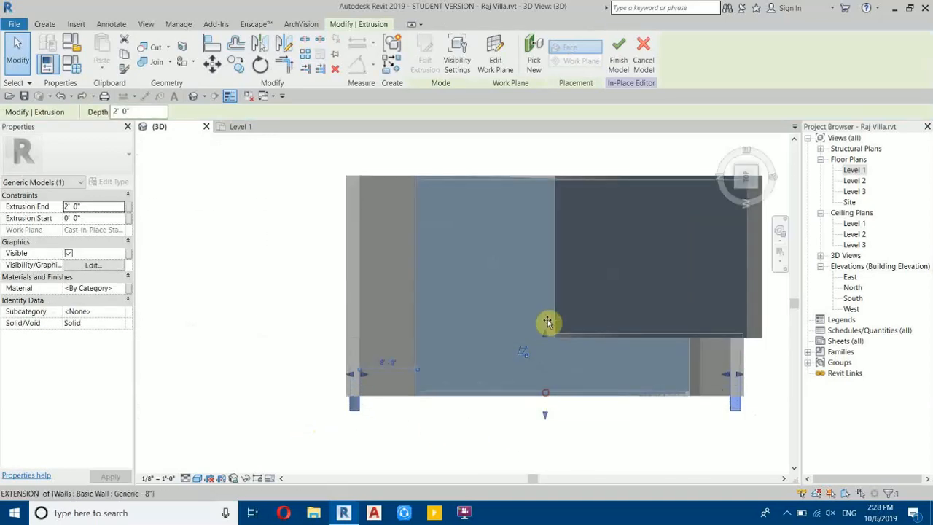
pyautogui.moveTo(532, 180); pyautogui.dragTo(522, 409)
pyautogui.scroll(3, 521, 410)
pyautogui.scroll(-5, 512, 449)
pyautogui.moveTo(517, 446); pyautogui.dragTo(517, 424)
pyautogui.click(264, 382)
pyautogui.scroll(-1, 315, 391)
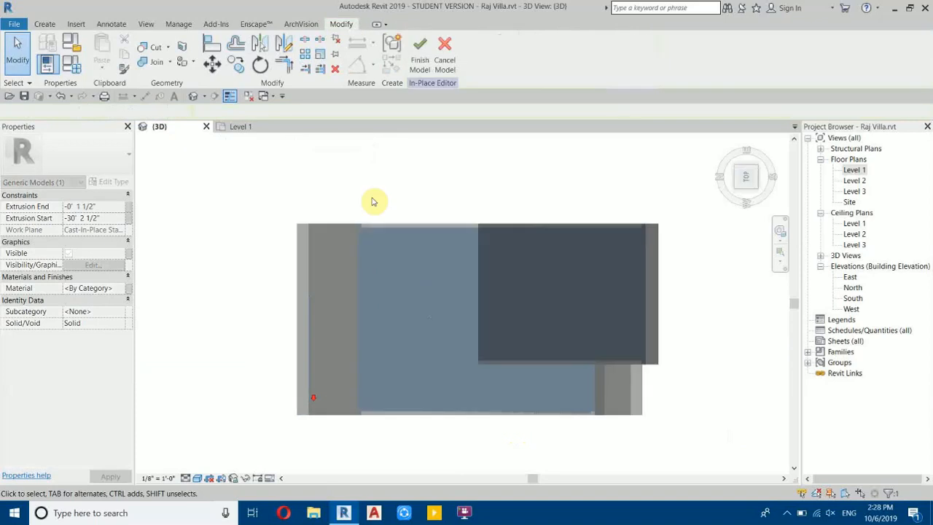
# Step: Switch the view to Wireframe and stretch the extrusion's far end exactly to the terrace floor's outer edge
pyautogui.scroll(2, 347, 211)
pyautogui.scroll(2, 248, 210)
pyautogui.scroll(2, 266, 238)
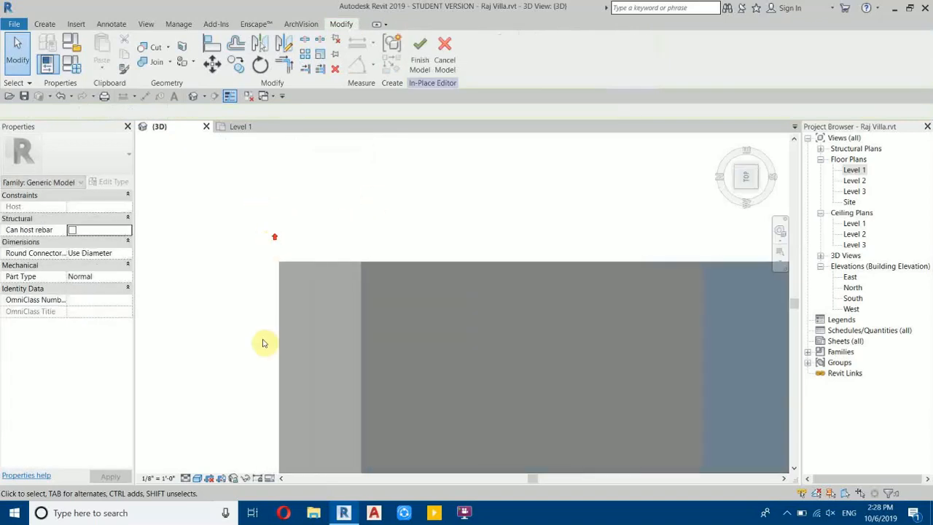
pyautogui.click(200, 478)
pyautogui.click(214, 410)
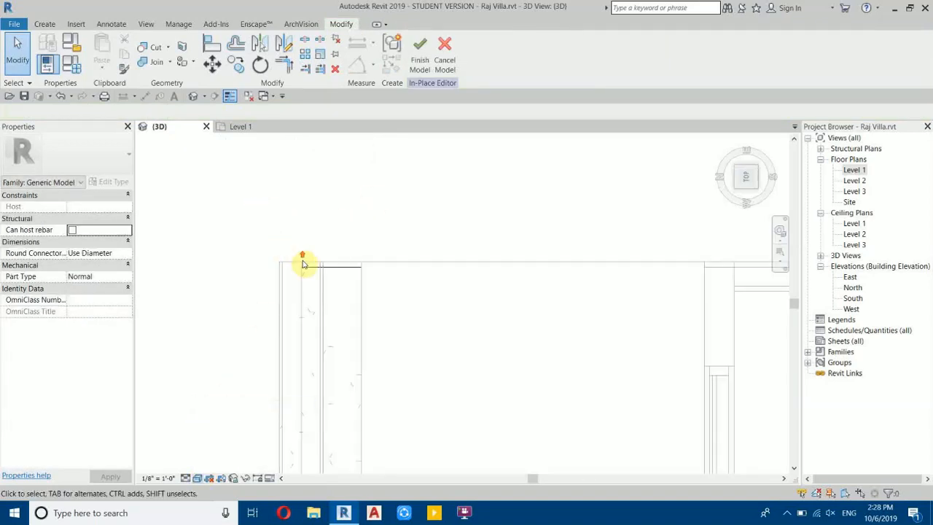
pyautogui.click(375, 289)
pyautogui.moveTo(263, 285); pyautogui.dragTo(427, 369, button='middle')
pyautogui.scroll(3, 398, 364)
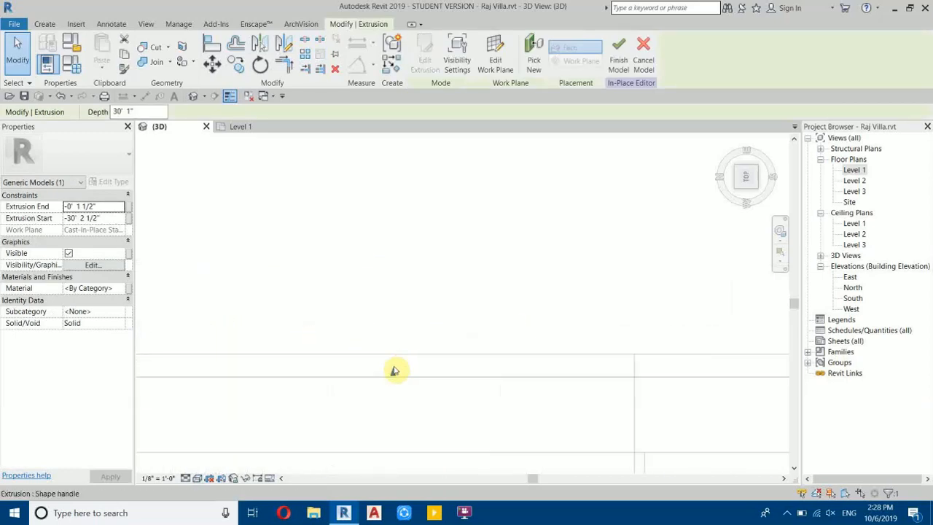
pyautogui.moveTo(394, 371); pyautogui.dragTo(396, 354)
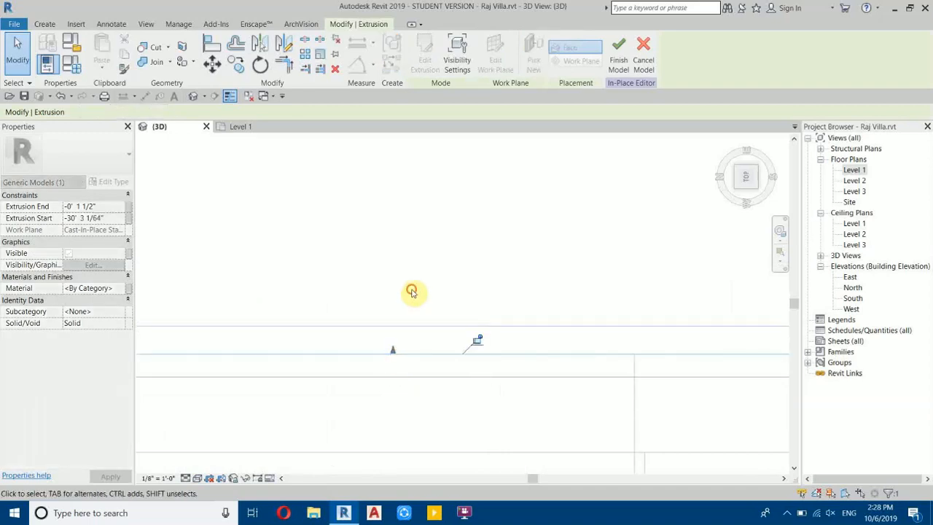
pyautogui.click(410, 288)
# Step: Associate the extrusion's material with a new family type parameter named Steps
pyautogui.scroll(-3, 407, 268)
pyautogui.scroll(-3, 419, 284)
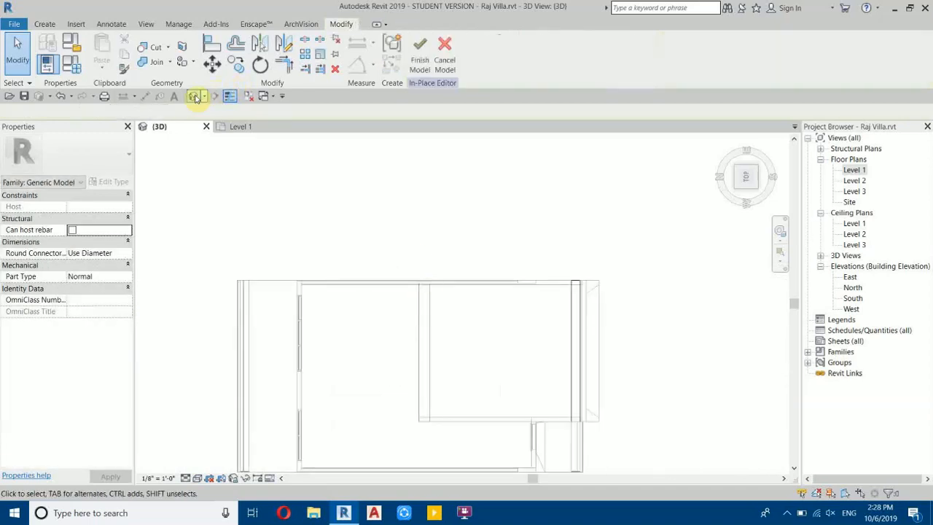
pyautogui.keyDown('shift'); pyautogui.moveTo(440, 284); pyautogui.dragTo(527, 94, button='middle'); pyautogui.keyUp('shift')
pyautogui.scroll(3, 340, 367)
pyautogui.moveTo(340, 367); pyautogui.dragTo(626, 358, button='middle')
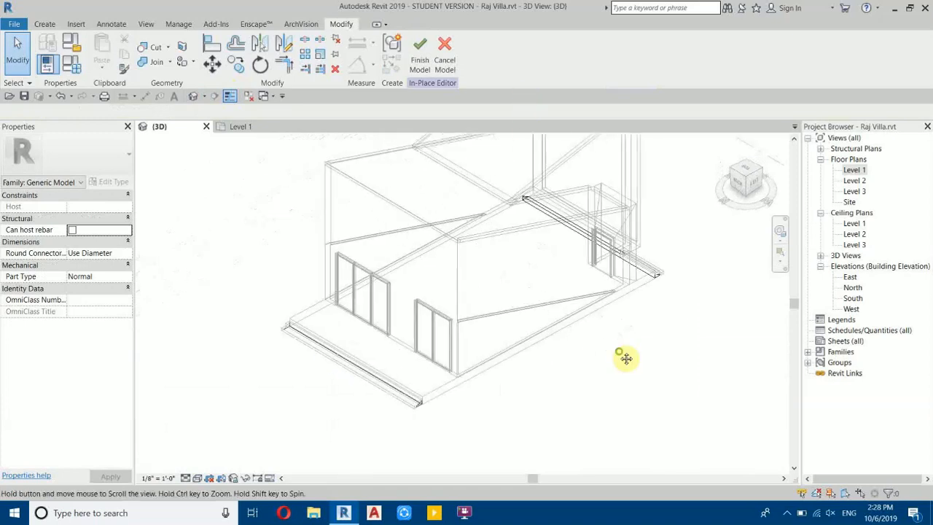
pyautogui.click(655, 280)
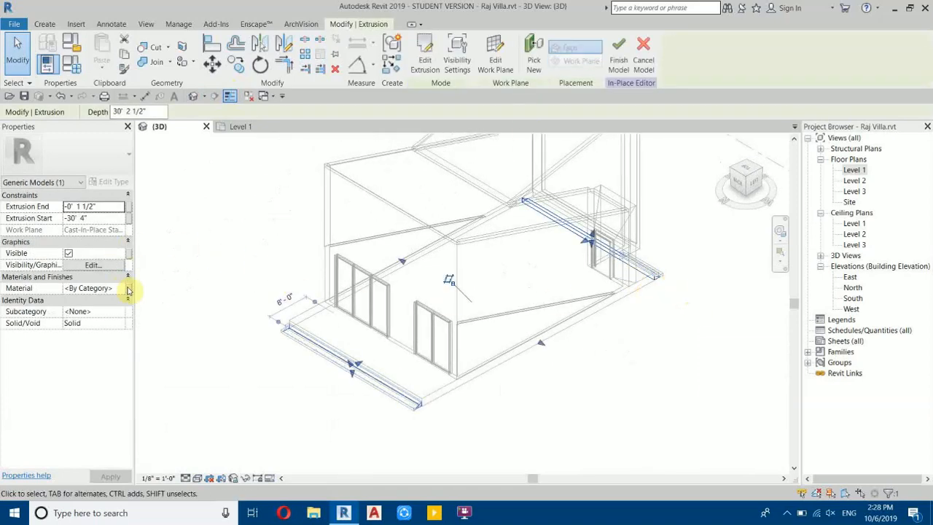
pyautogui.click(129, 291)
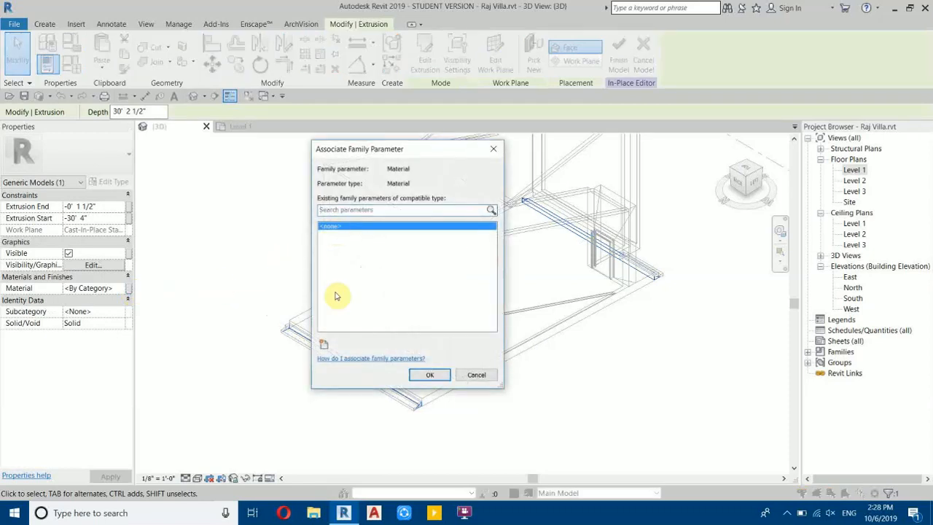
pyautogui.click(324, 347)
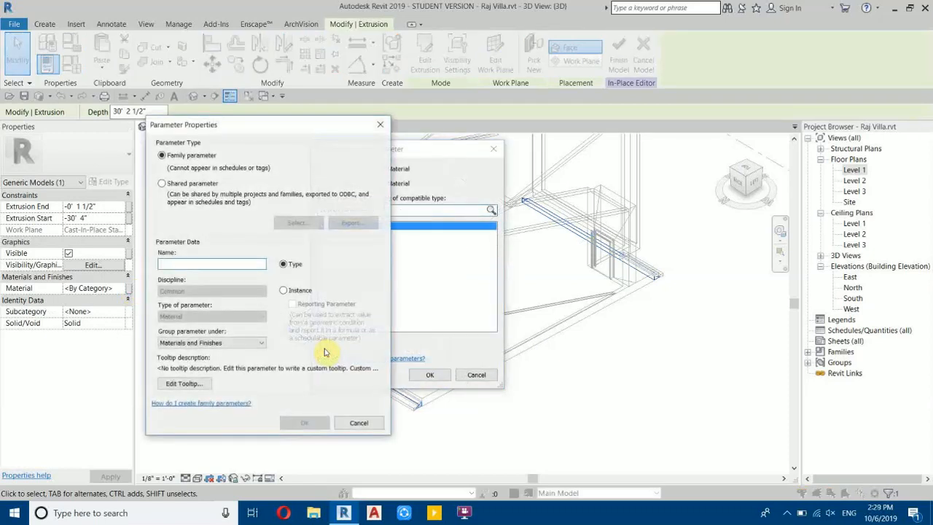
pyautogui.write('Steps')
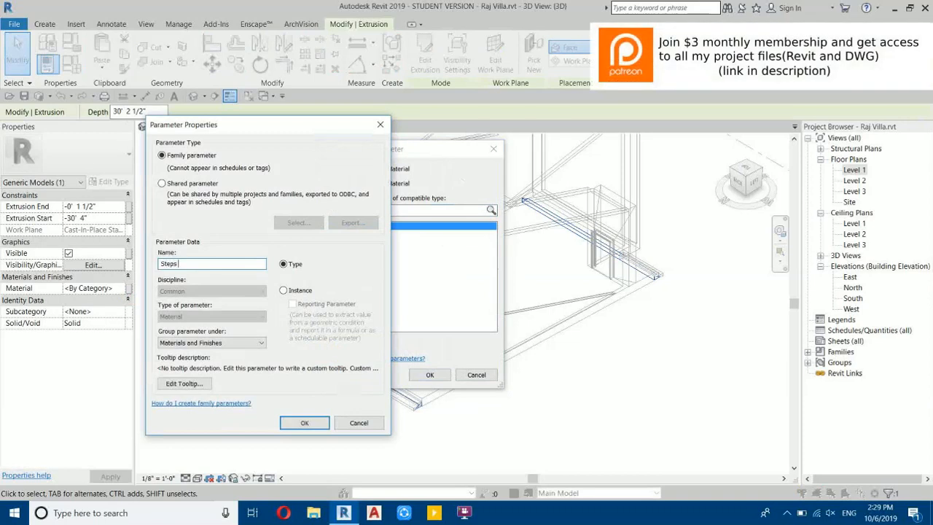
pyautogui.click(306, 423)
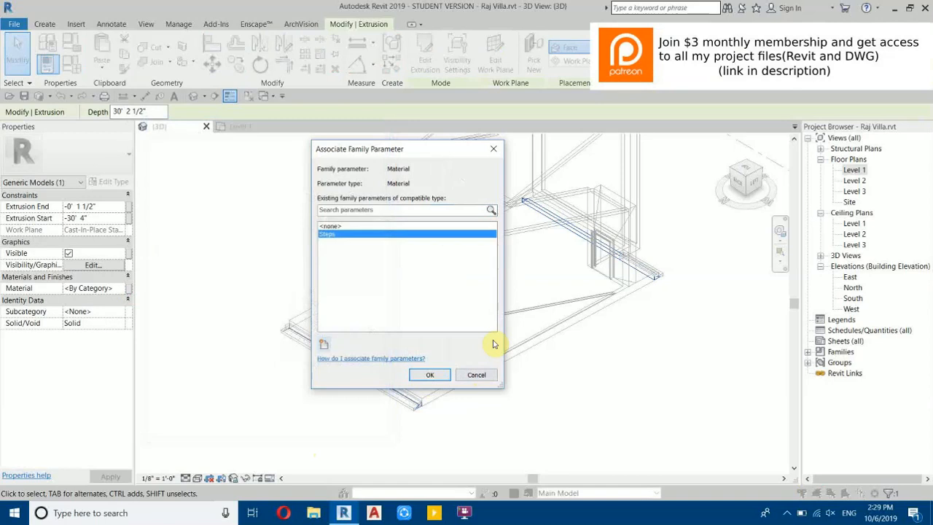
pyautogui.click(430, 374)
# Step: Finish the in-place model and display the 3D view shaded, facing the villa's front
pyautogui.click(619, 44)
pyautogui.scroll(-2, 500, 370)
pyautogui.press('s')
pyautogui.press('d')
pyautogui.moveTo(280, 321)
pyautogui.keyDown('shift'); pyautogui.mouseDown(button='middle')
pyautogui.moveTo(538, 364)
pyautogui.moveTo(687, 306)
pyautogui.moveTo(677, 350)
pyautogui.moveTo(531, 377)
pyautogui.moveTo(561, 353)
pyautogui.moveTo(635, 350)
pyautogui.moveTo(473, 381)
pyautogui.moveTo(430, 344)
pyautogui.mouseUp(button='middle'); pyautogui.keyUp('shift')
pyautogui.scroll(3, 430, 342)
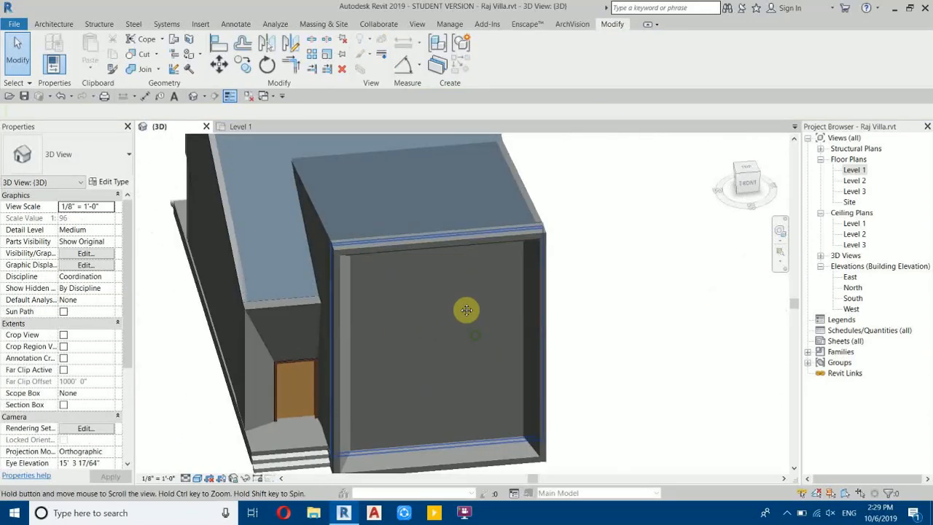
pyautogui.moveTo(472, 322); pyautogui.dragTo(455, 288, button='middle')
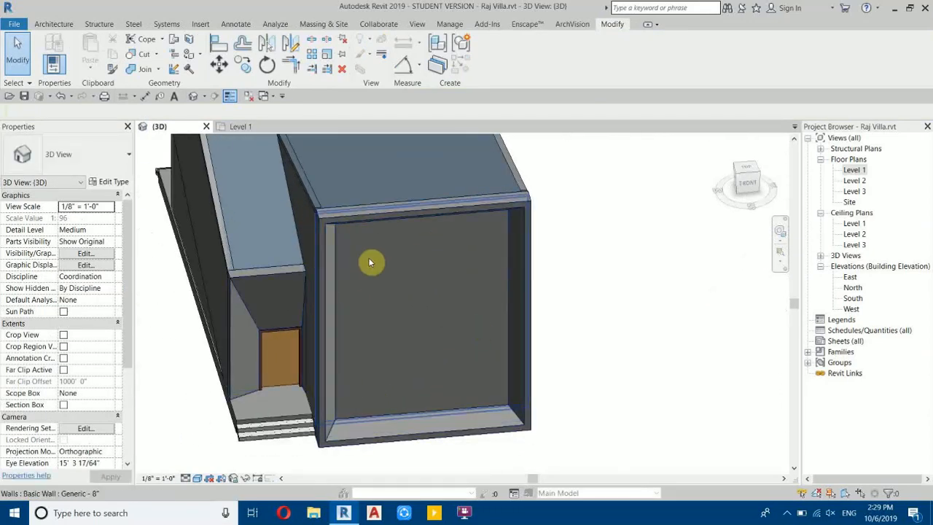
pyautogui.keyDown('shift'); pyautogui.moveTo(360, 298); pyautogui.dragTo(433, 340, button='middle'); pyautogui.keyUp('shift')
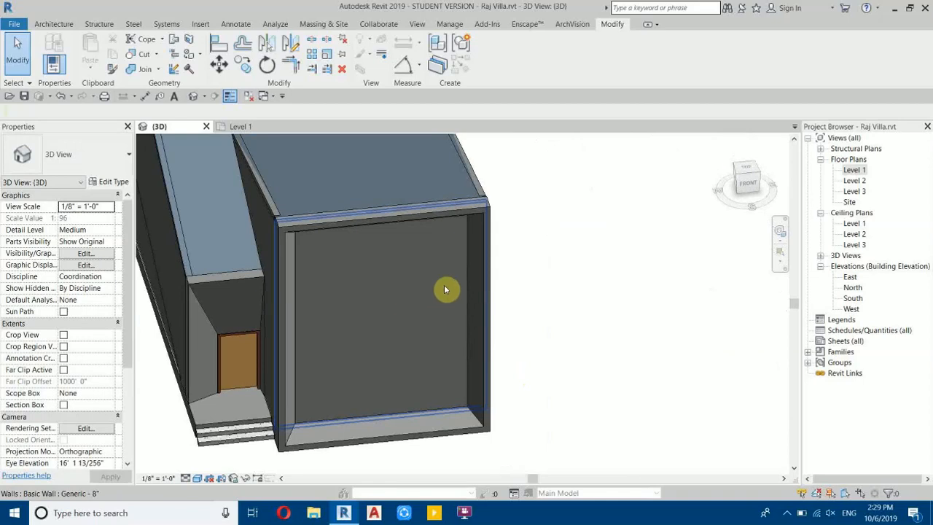
pyautogui.doubleClick(850, 203)
pyautogui.scroll(5, 537, 374)
pyautogui.moveTo(543, 383); pyautogui.dragTo(416, 406, button='middle')
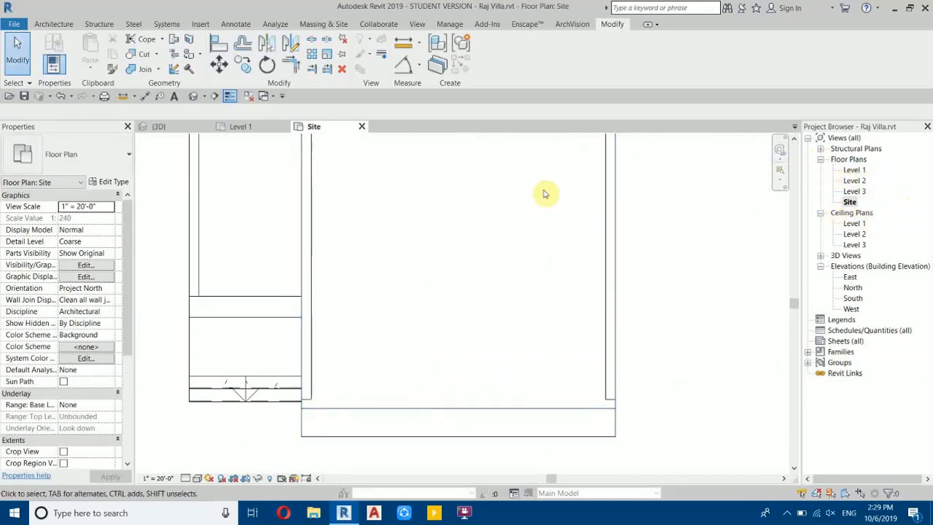
# Step: On the Level 1 floor plan, start a wall at the villa's front using the Curtain Wall 1 type
pyautogui.click(252, 127)
pyautogui.scroll(-5, 448, 151)
pyautogui.scroll(3, 362, 400)
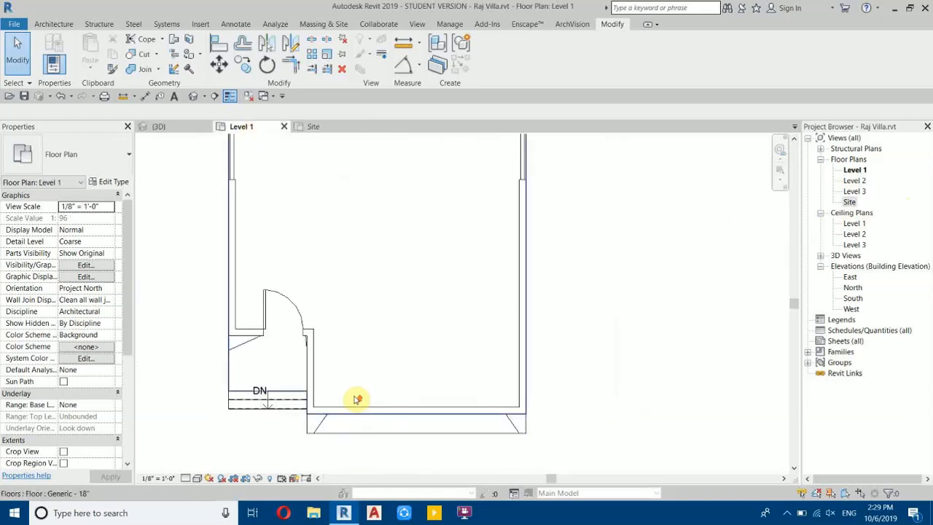
pyautogui.scroll(3, 363, 399)
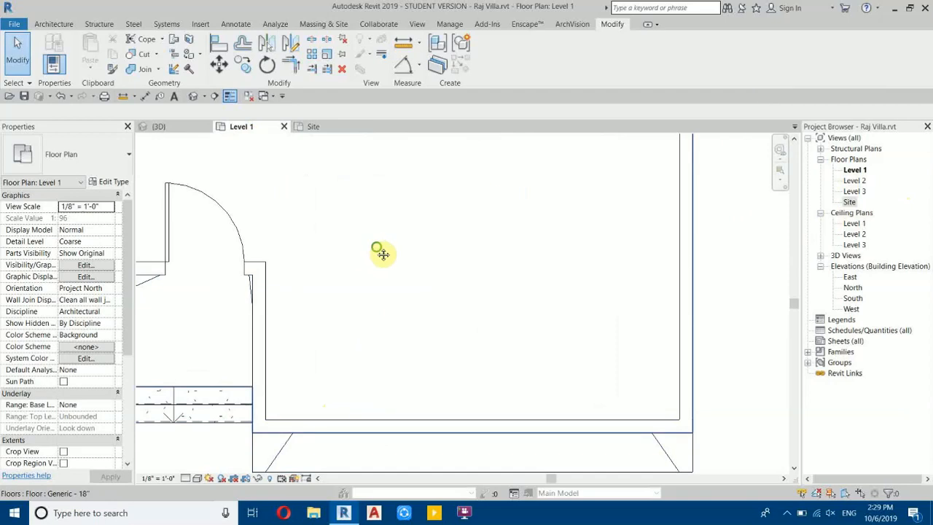
pyautogui.moveTo(377, 250); pyautogui.dragTo(336, 215, button='middle')
pyautogui.scroll(1, 283, 416)
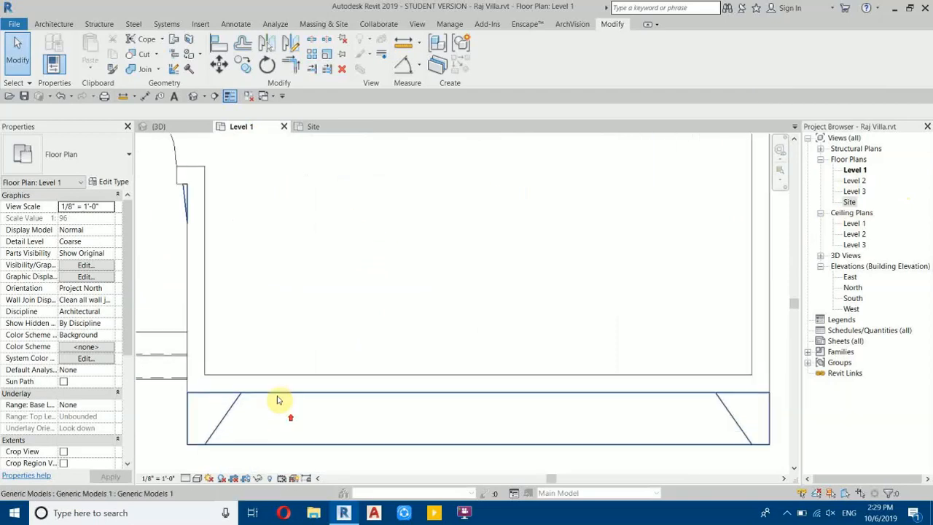
pyautogui.click(53, 24)
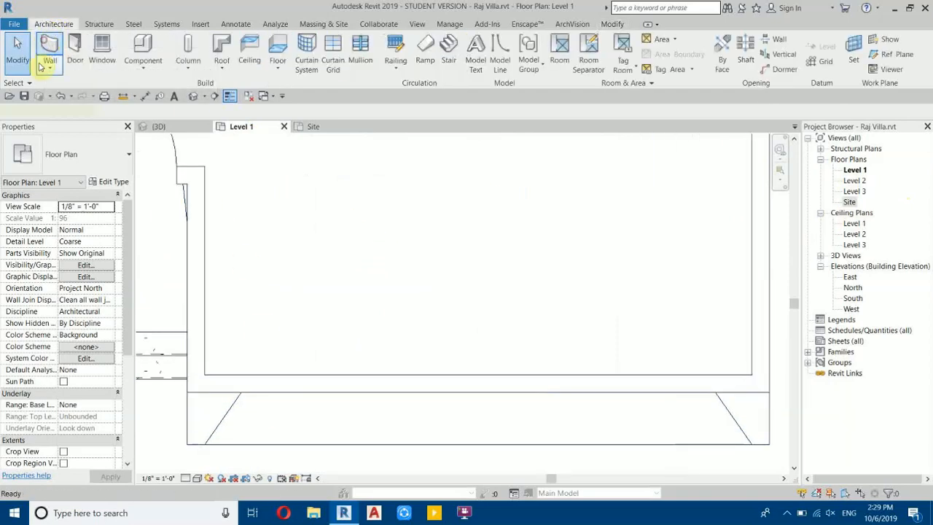
pyautogui.click(50, 51)
pyautogui.click(73, 154)
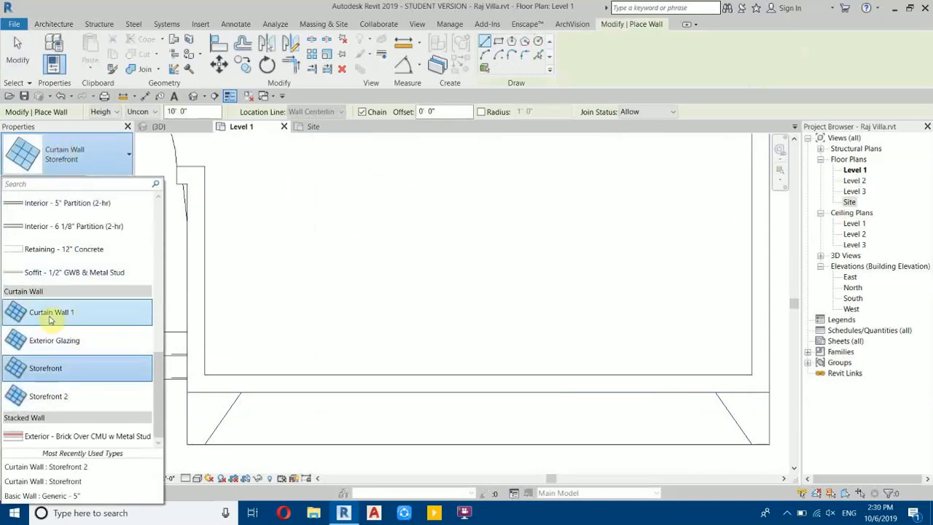
pyautogui.moveTo(60, 319)
pyautogui.click(65, 313)
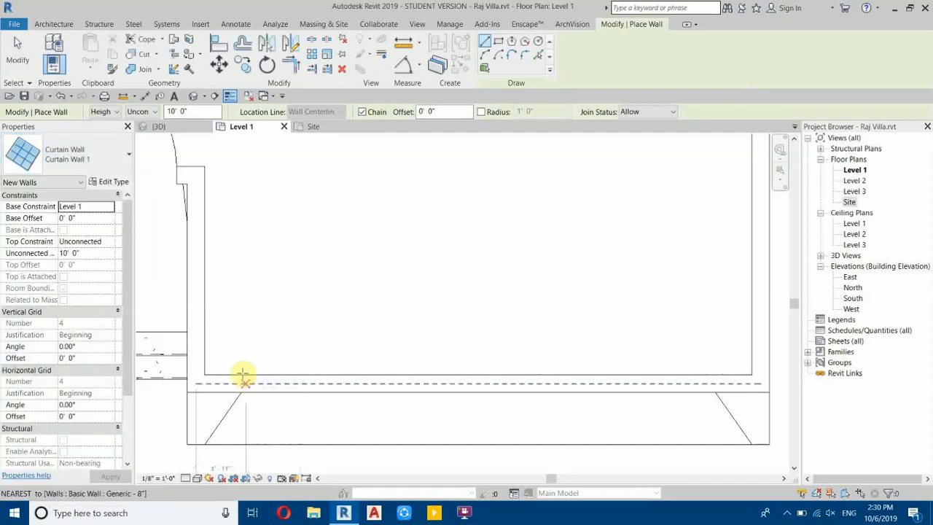
# Step: Enable Automatically Embed in the Curtain Wall 1 type properties
pyautogui.click(115, 183)
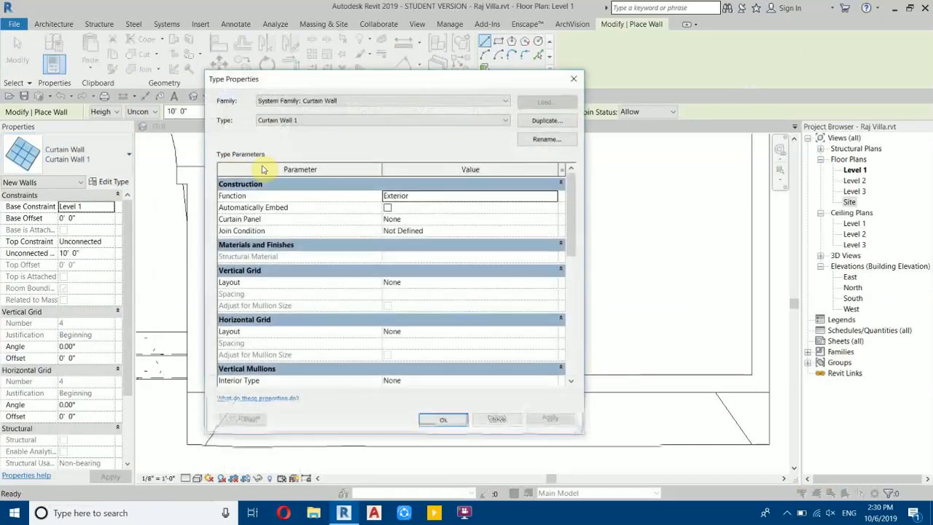
pyautogui.click(395, 210)
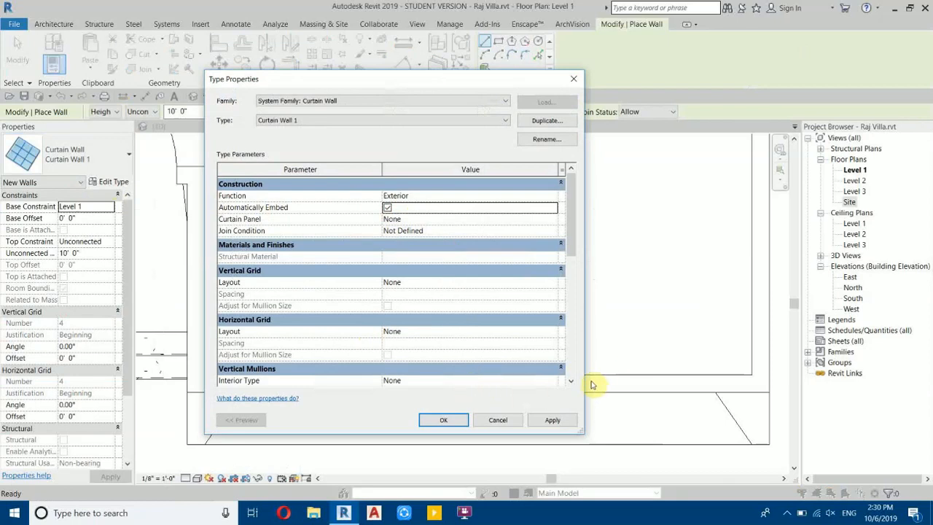
pyautogui.click(440, 420)
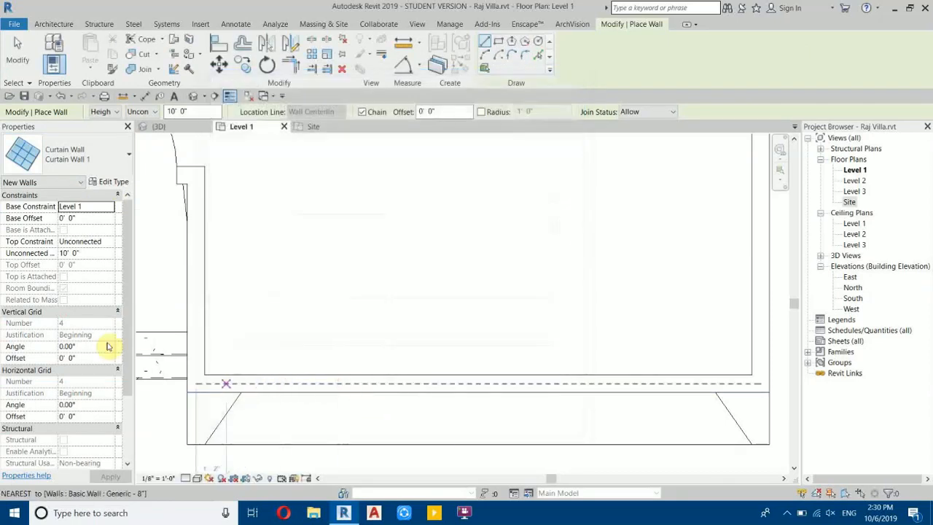
# Step: Set the new curtain wall's base offset to 1' 0" from Level 1
pyautogui.click(72, 257)
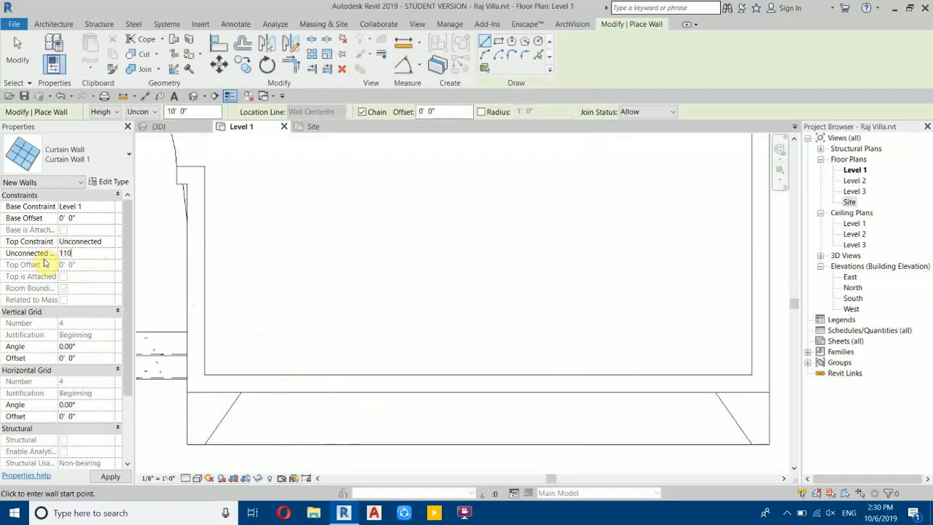
pyautogui.press('Left')
pyautogui.write('1')
pyautogui.press('Return')
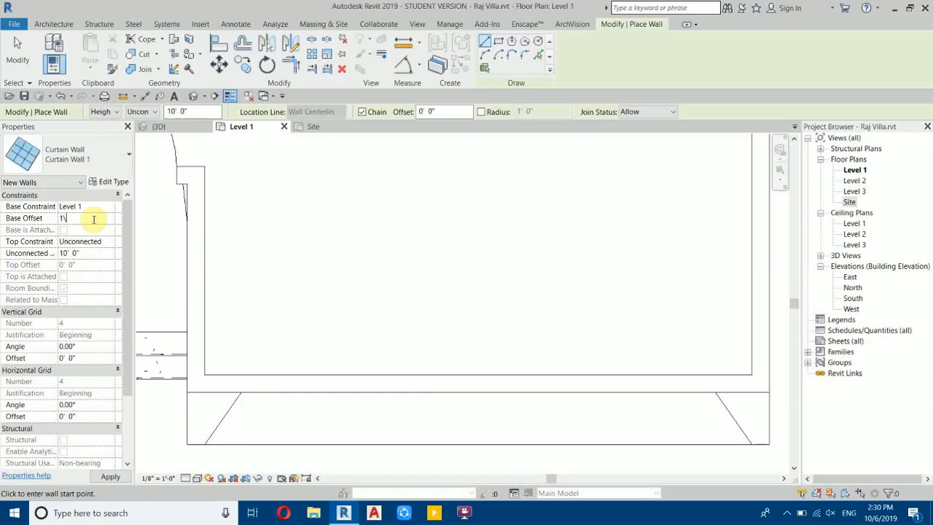
pyautogui.moveTo(406, 321)
pyautogui.press('Return')
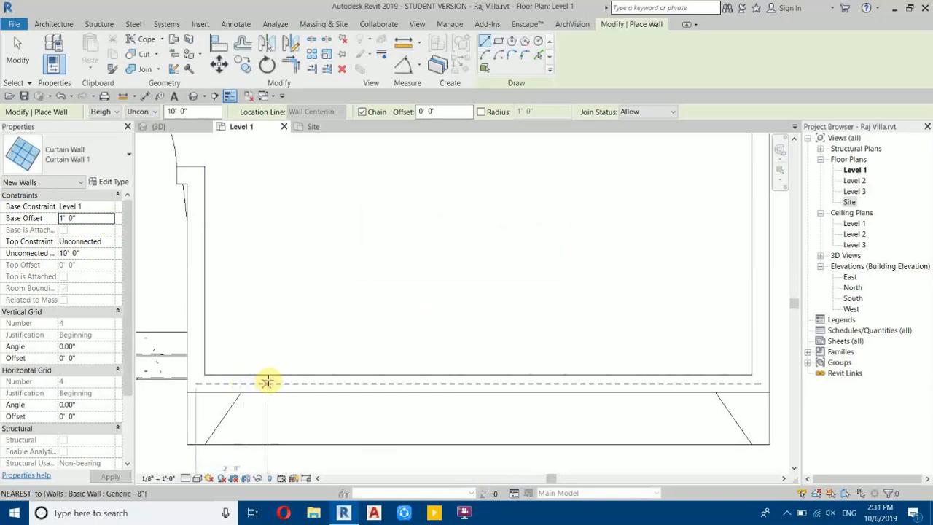
# Step: Draw a curtain wall about 7'-6" long inside the front wall, check it in the 3D view, and end the command
pyautogui.click(267, 382)
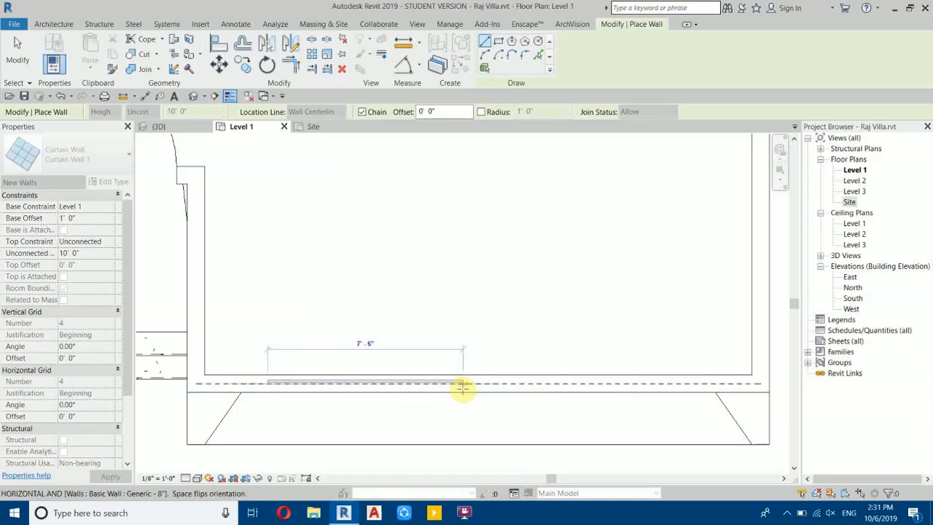
pyautogui.click(462, 387)
pyautogui.click(192, 95)
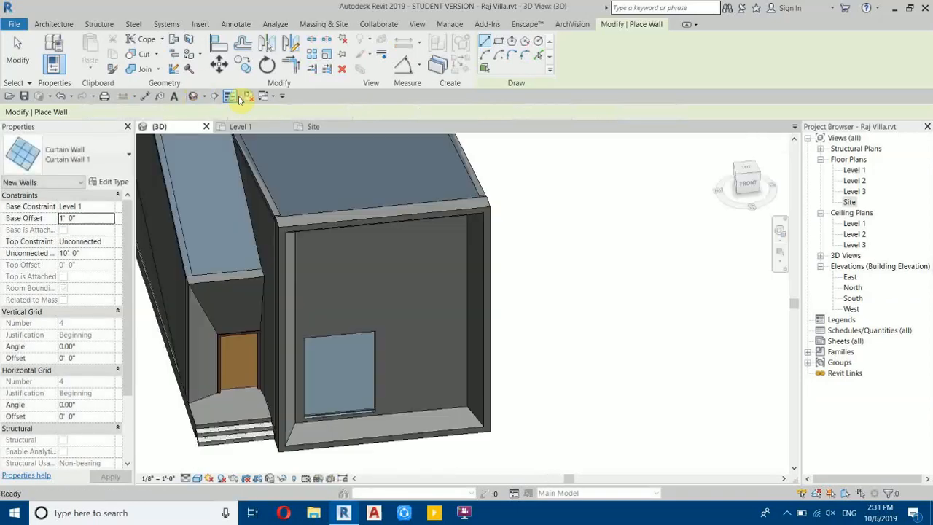
pyautogui.scroll(3, 334, 318)
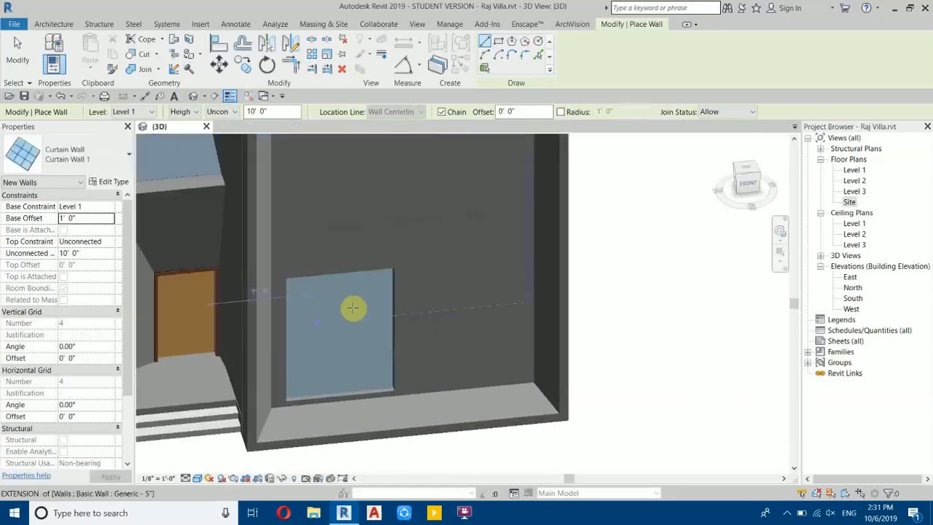
pyautogui.rightClick(670, 232)
pyautogui.click(682, 234)
# Step: Face the 3D view to the front and set the placed curtain wall's base offset to 2' 0"
pyautogui.click(754, 182)
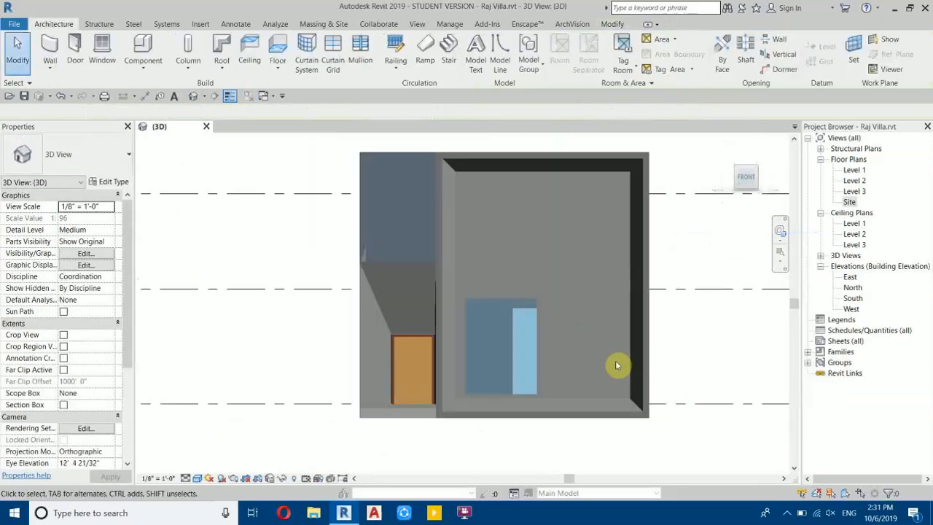
pyautogui.scroll(3, 636, 369)
pyautogui.click(359, 234)
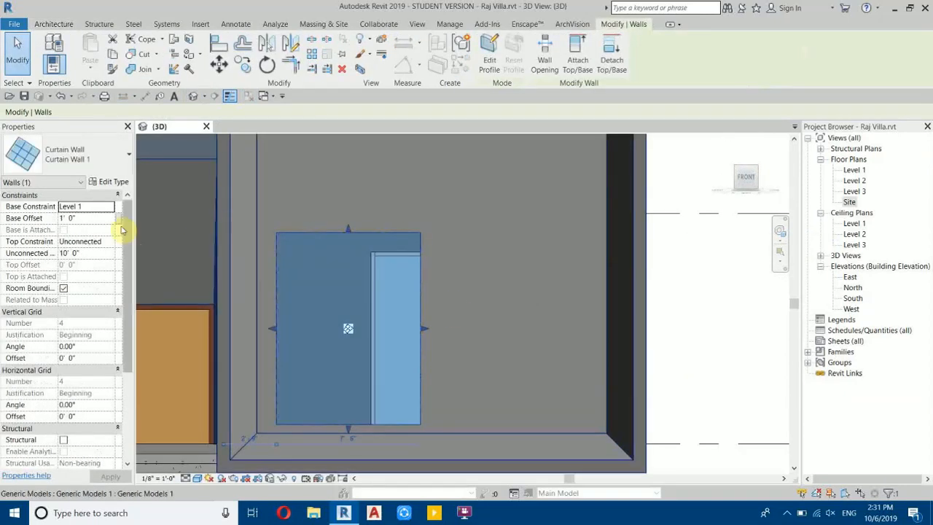
pyautogui.click(87, 214)
pyautogui.write('2')
pyautogui.moveTo(504, 325); pyautogui.dragTo(377, 335, button='middle')
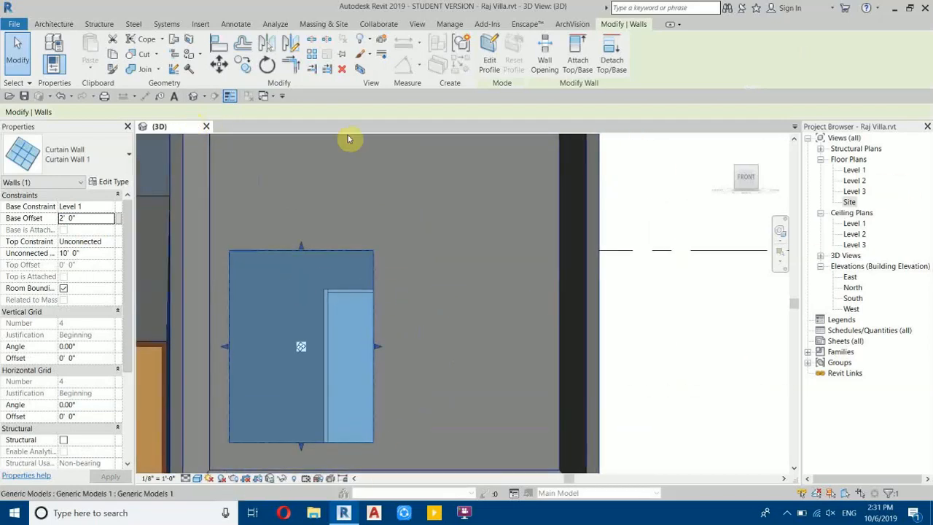
# Step: On the Level 1 plan, copy the curtain wall along the front wall so the copy starts about 11'-9" from the left side wall
pyautogui.doubleClick(855, 170)
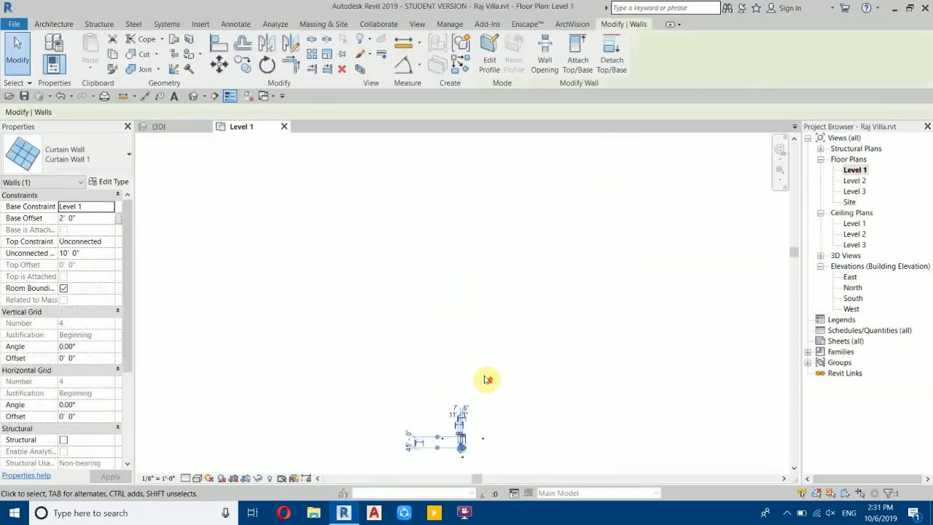
pyautogui.moveTo(500, 423); pyautogui.dragTo(446, 281, button='middle')
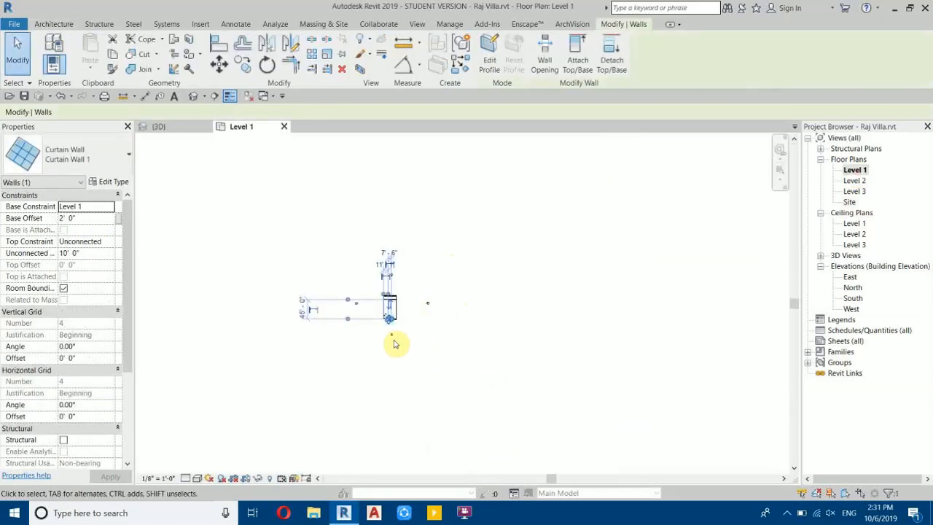
pyautogui.press('a')
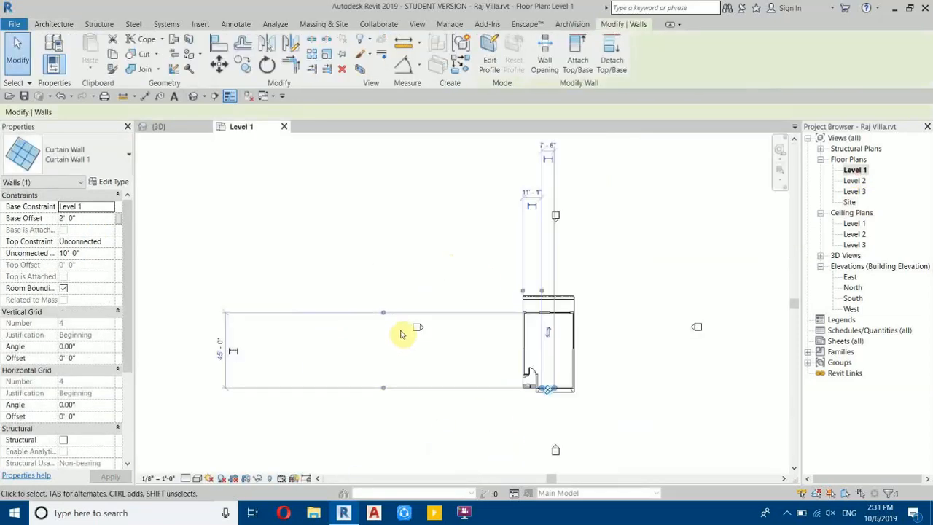
pyautogui.scroll(6, 563, 405)
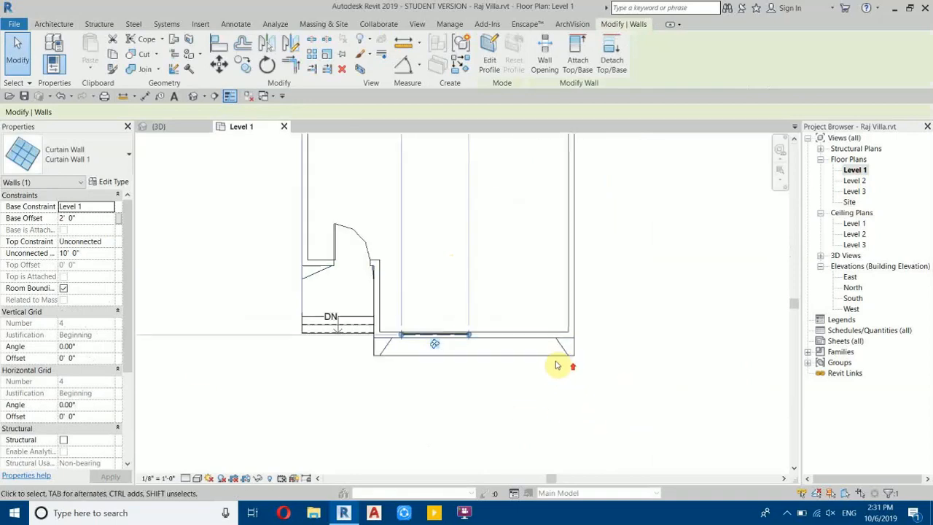
pyautogui.click(433, 414)
pyautogui.scroll(3, 438, 335)
pyautogui.click(392, 321)
pyautogui.moveTo(446, 326); pyautogui.dragTo(381, 340, button='middle')
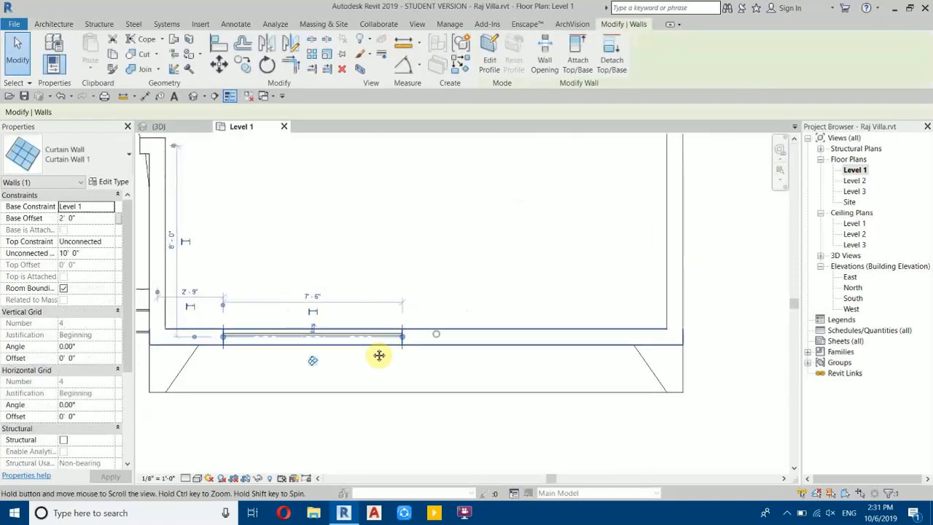
pyautogui.click(243, 64)
pyautogui.click(225, 341)
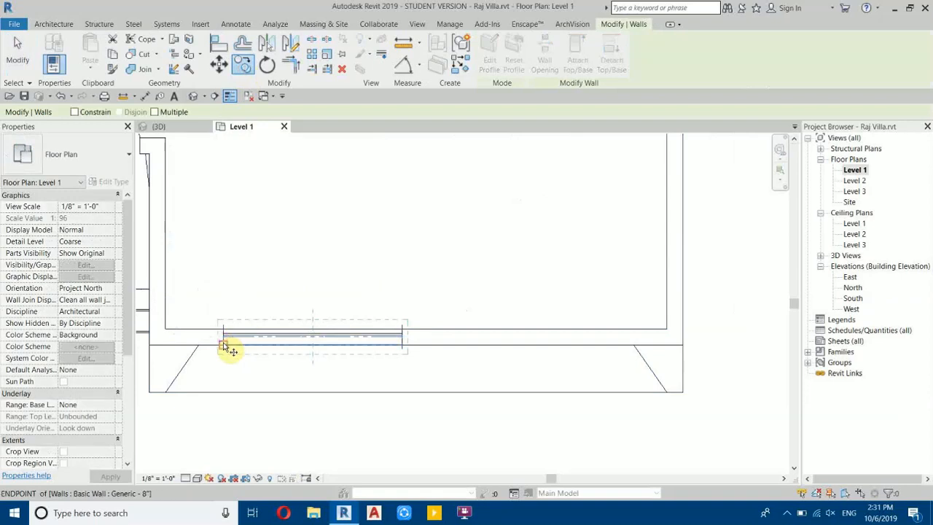
pyautogui.click(438, 344)
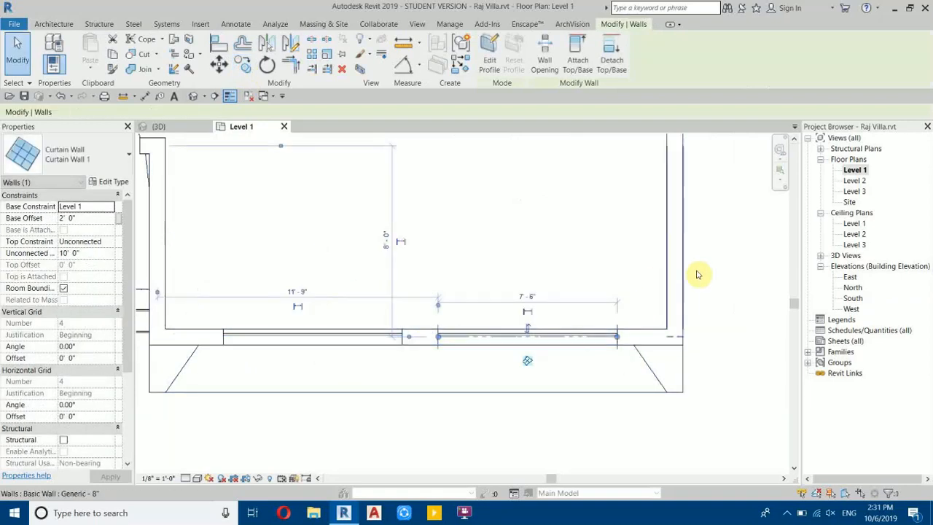
pyautogui.click(719, 302)
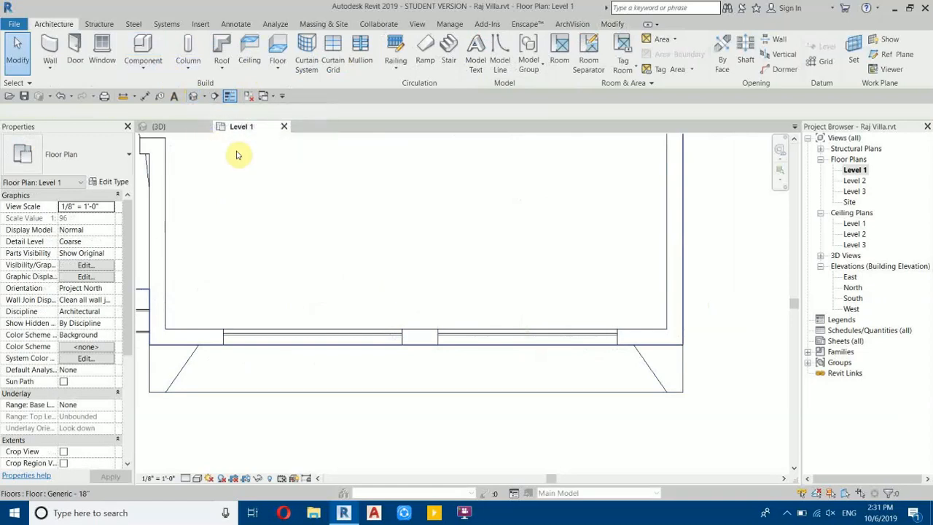
# Step: Copy both front curtain walls to the clipboard and paste them aligned to Level 2
pyautogui.click(482, 337)
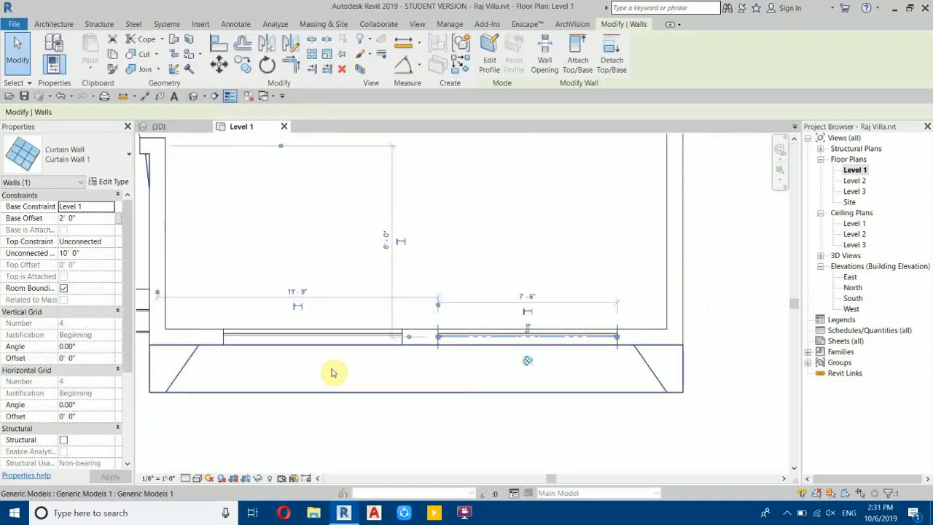
pyautogui.click(686, 337)
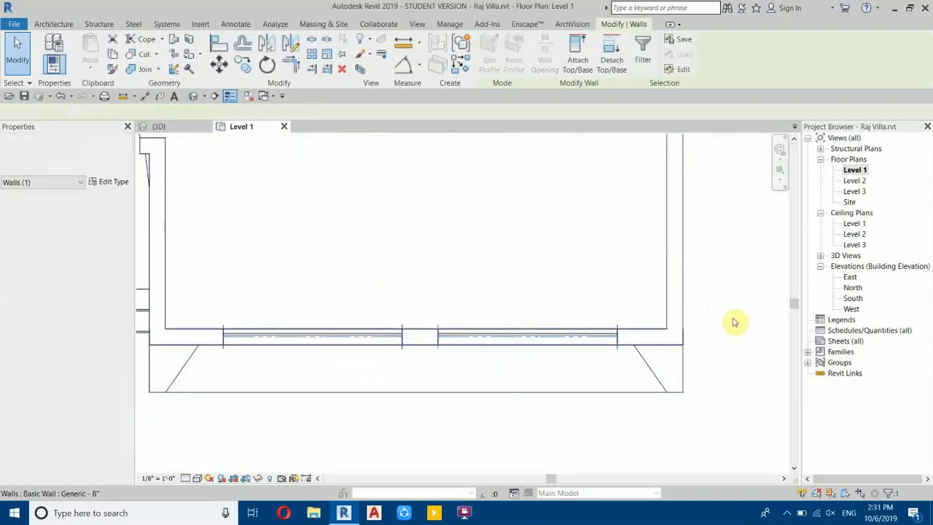
pyautogui.click(479, 423)
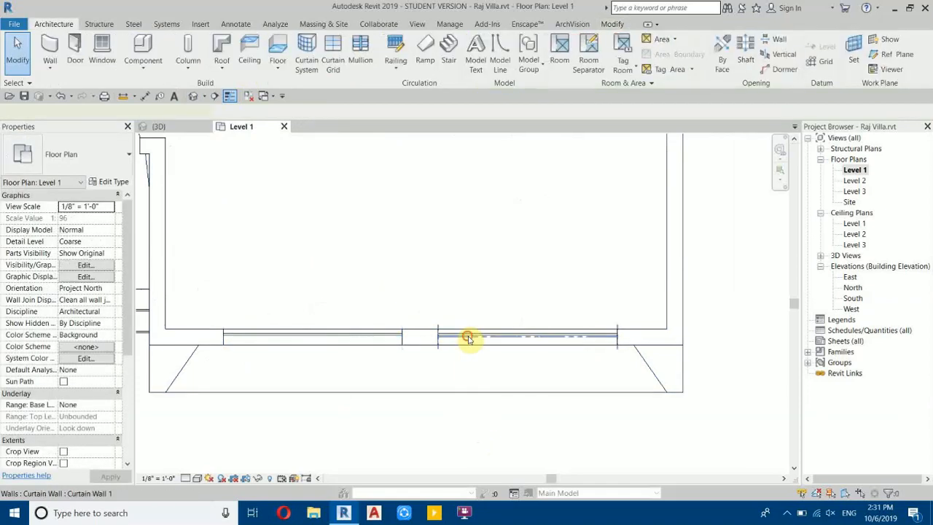
pyautogui.click(365, 339)
pyautogui.keyDown('ctrl'); pyautogui.click(336, 340); pyautogui.keyUp('ctrl')
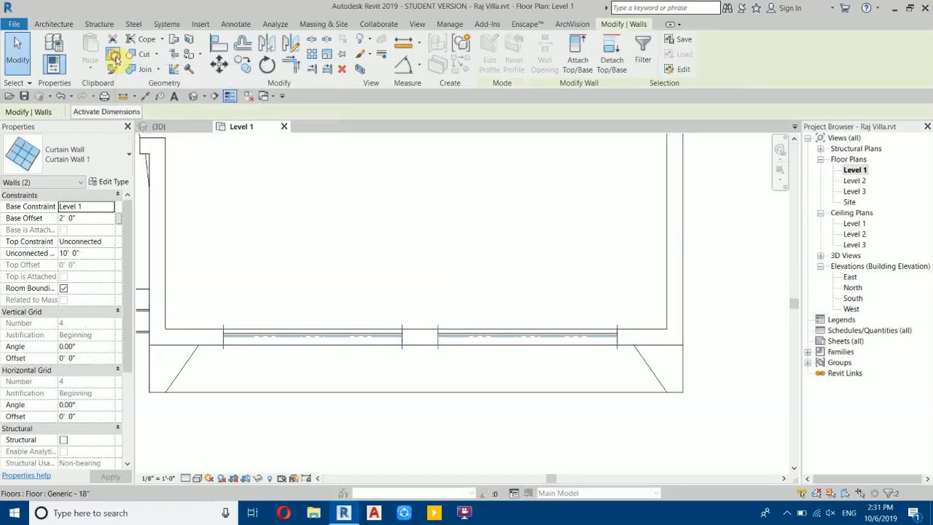
pyautogui.click(93, 66)
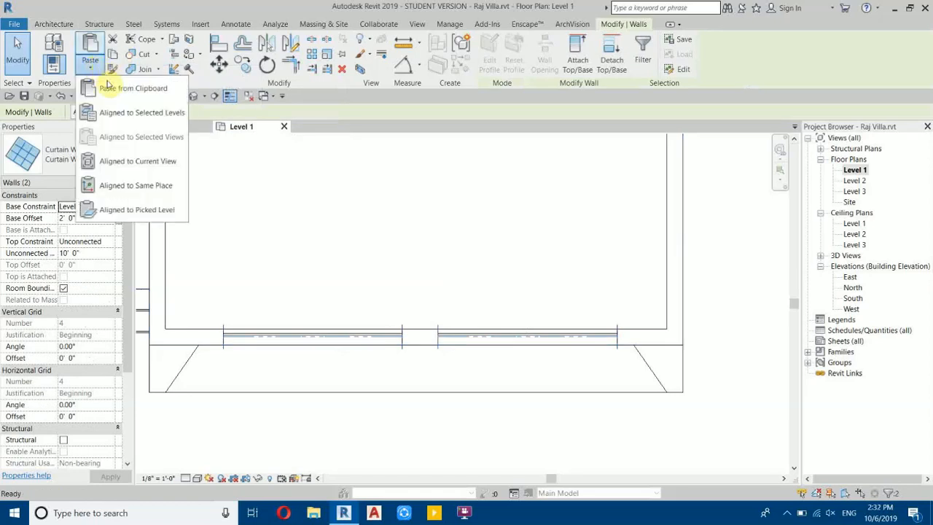
pyautogui.click(128, 119)
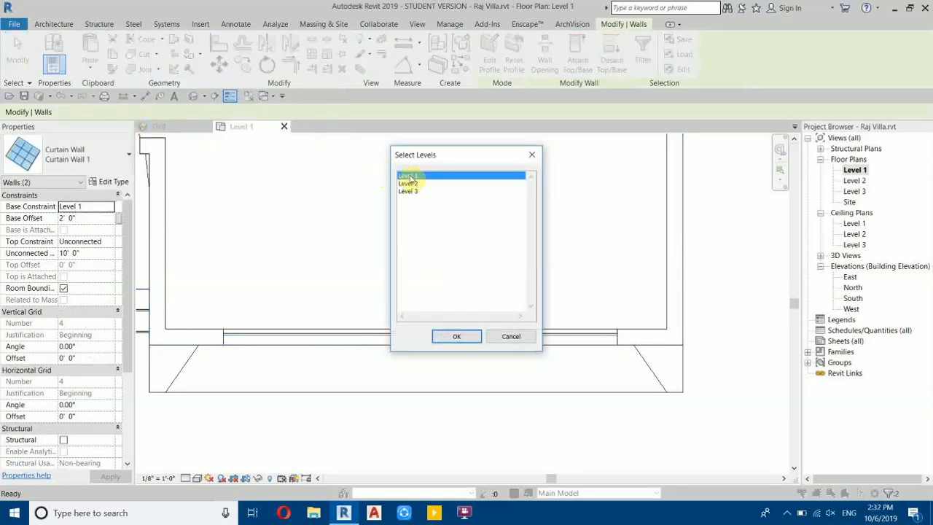
pyautogui.click(413, 192)
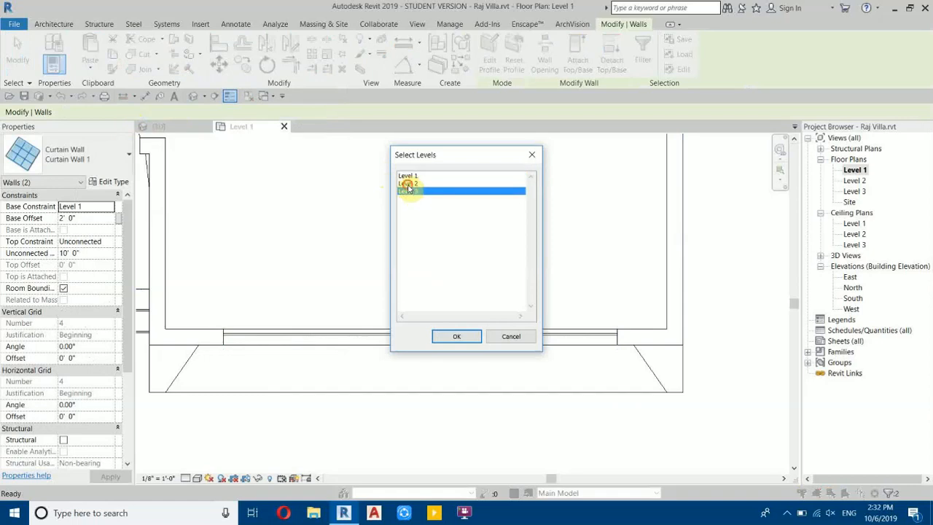
pyautogui.click(408, 184)
pyautogui.click(458, 337)
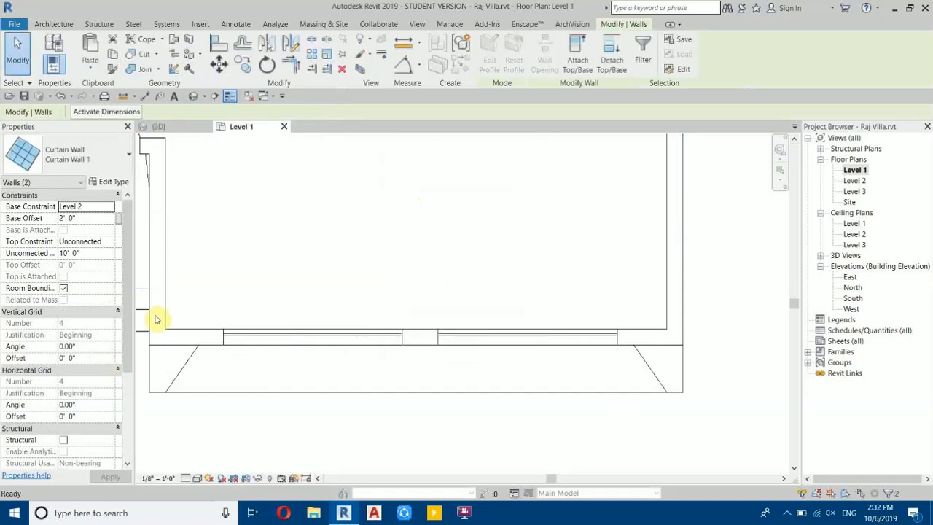
# Step: In the 3D view, select the two Level 2 front curtain walls and set their base offset to 1' 6"
pyautogui.click(192, 98)
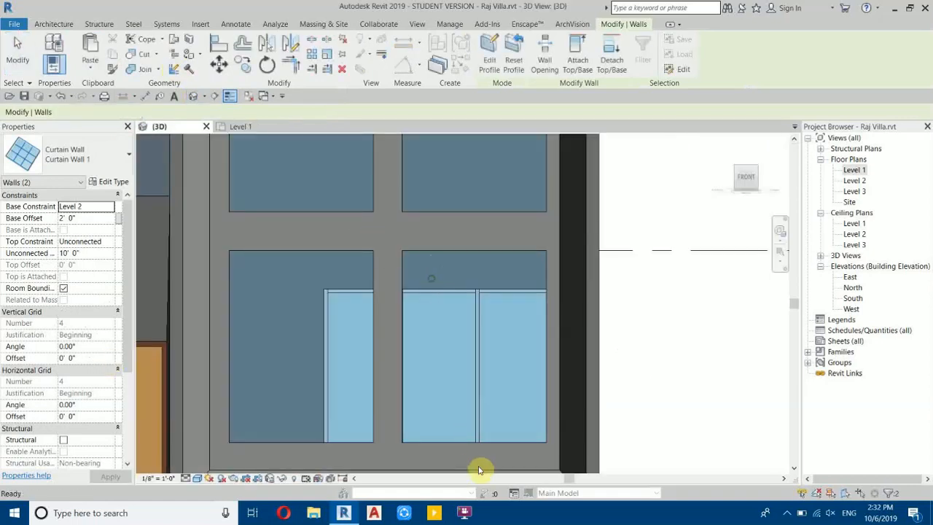
pyautogui.press('Escape')
pyautogui.scroll(-4, 388, 194)
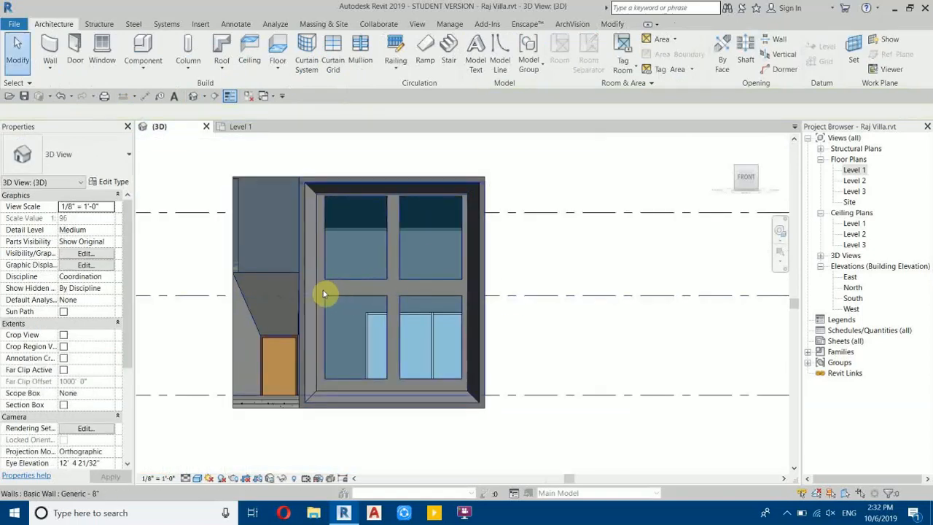
pyautogui.scroll(3, 355, 203)
pyautogui.click(361, 203)
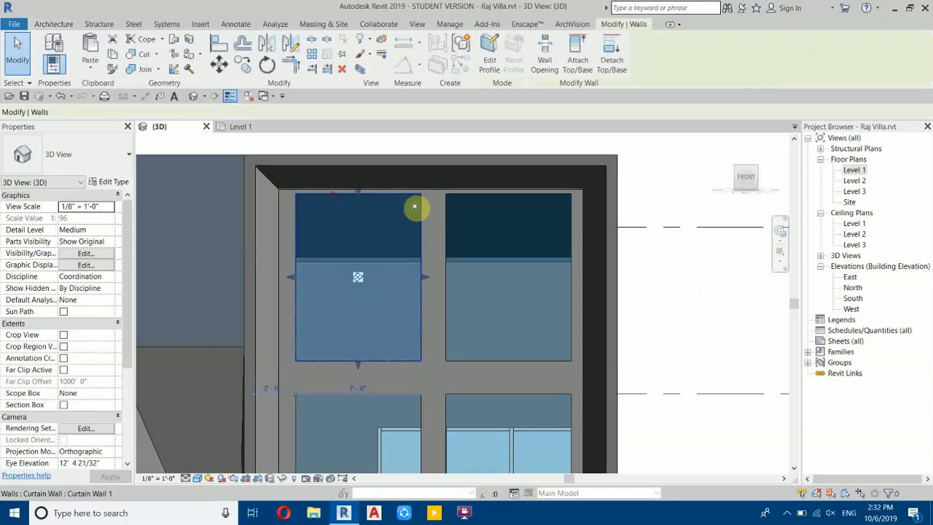
pyautogui.keyDown('ctrl'); pyautogui.click(451, 199); pyautogui.keyUp('ctrl')
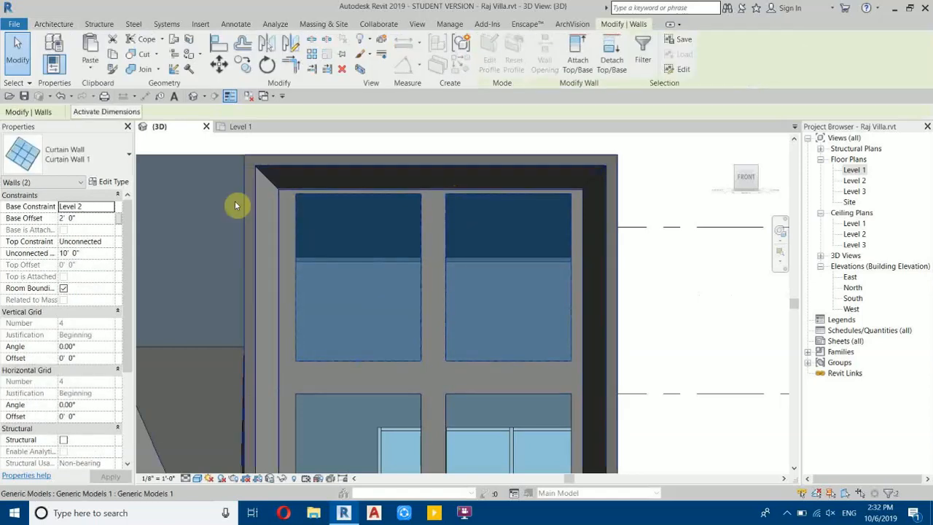
pyautogui.click(90, 220)
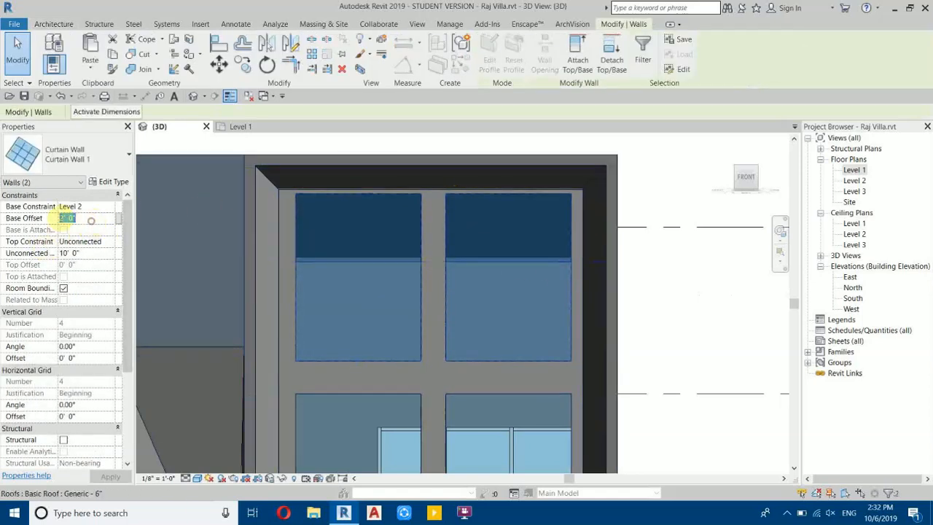
pyautogui.press('Return')
pyautogui.scroll(-2, 457, 293)
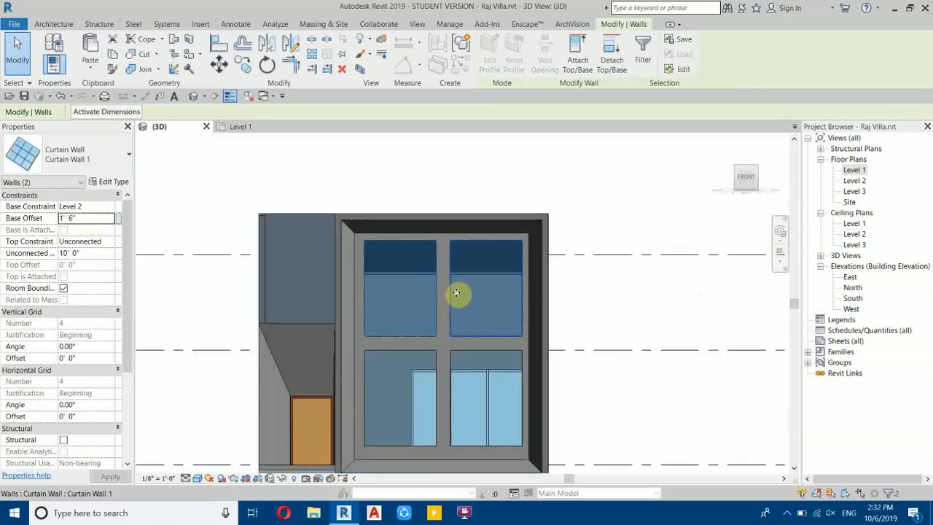
# Step: Set the base offset of the two selected Level 2 curtain walls to 1' 0"
pyautogui.scroll(3, 453, 318)
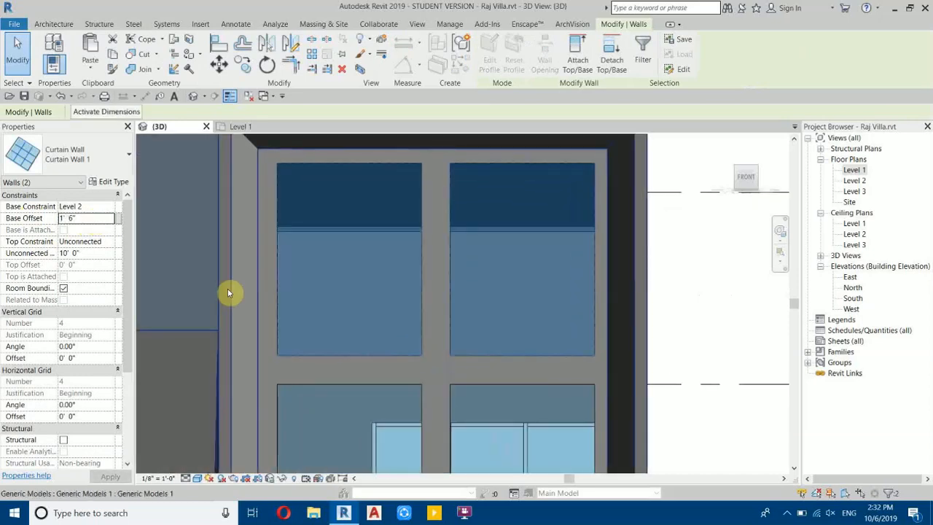
pyautogui.click(96, 217)
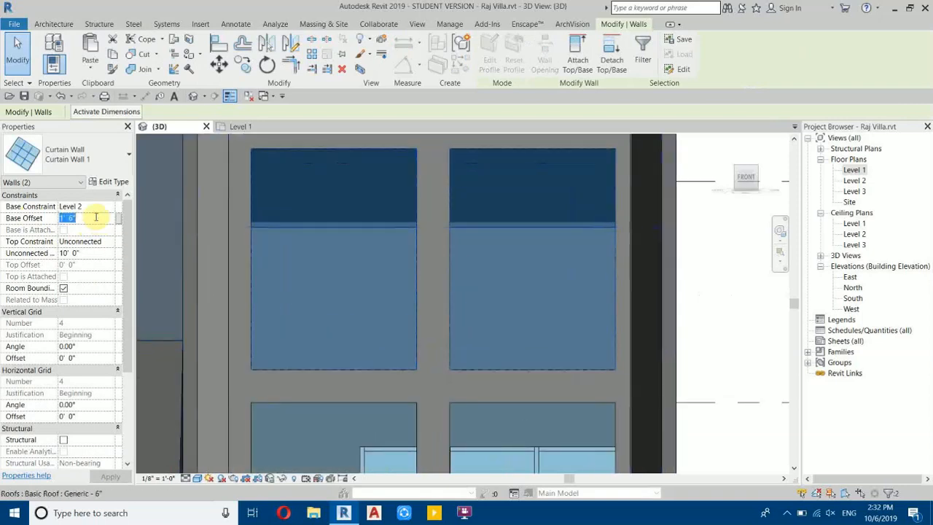
pyautogui.write('1')
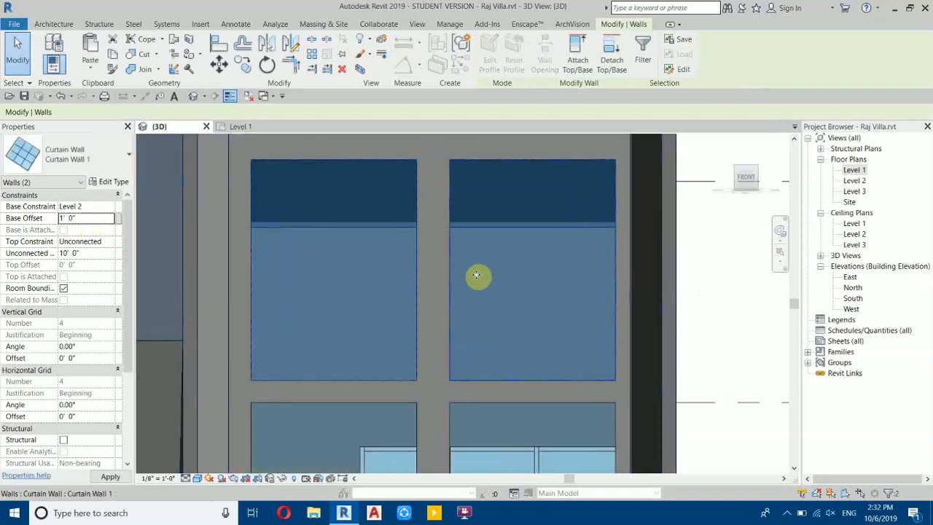
pyautogui.scroll(-3, 513, 309)
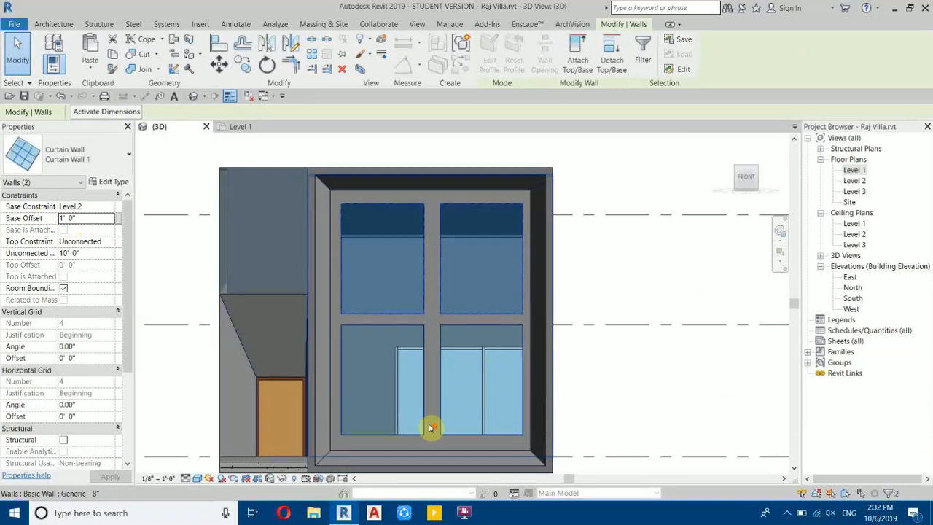
# Step: Select all four front curtain walls and set their unconnected height to 10' 6"
pyautogui.scroll(3, 447, 422)
pyautogui.moveTo(478, 261); pyautogui.dragTo(477, 401, button='middle')
pyautogui.click(477, 316)
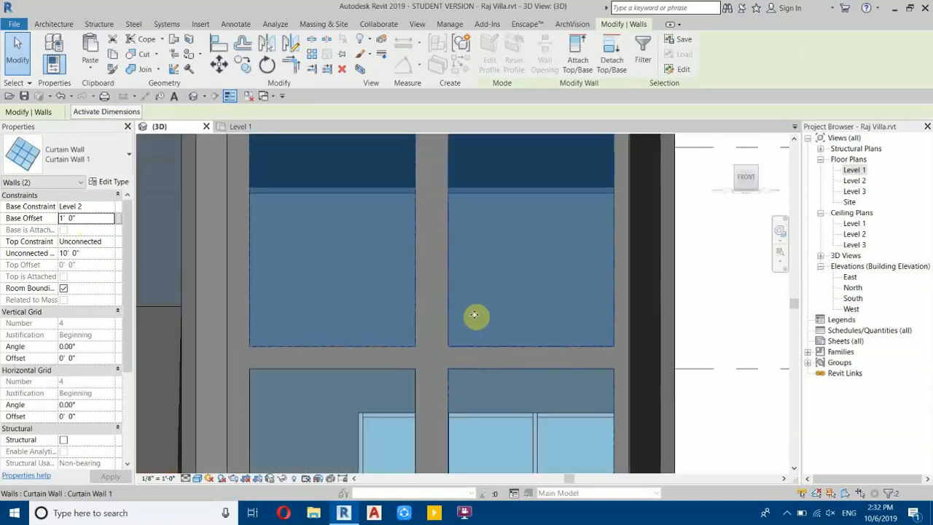
pyautogui.keyDown('ctrl'); pyautogui.click(389, 318); pyautogui.keyUp('ctrl')
pyautogui.keyDown('ctrl'); pyautogui.click(381, 390); pyautogui.keyUp('ctrl')
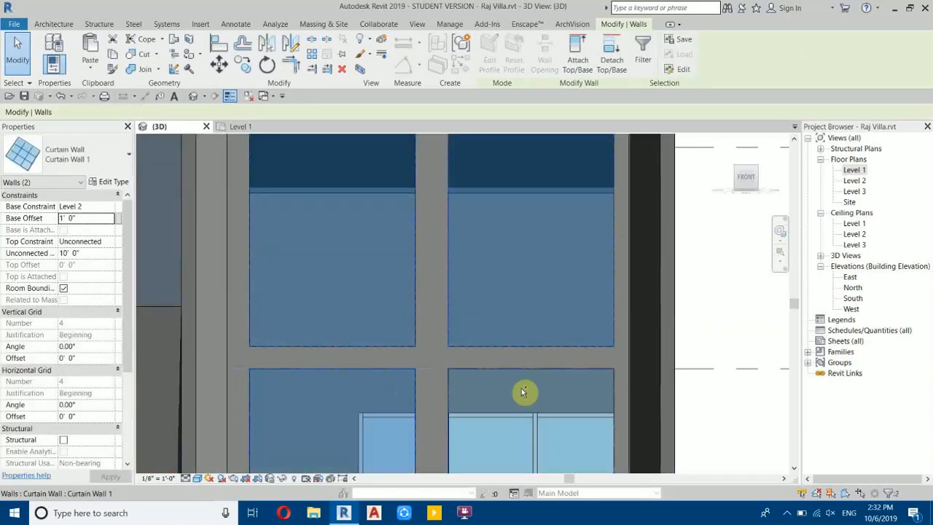
pyautogui.keyDown('ctrl'); pyautogui.click(527, 389); pyautogui.keyUp('ctrl')
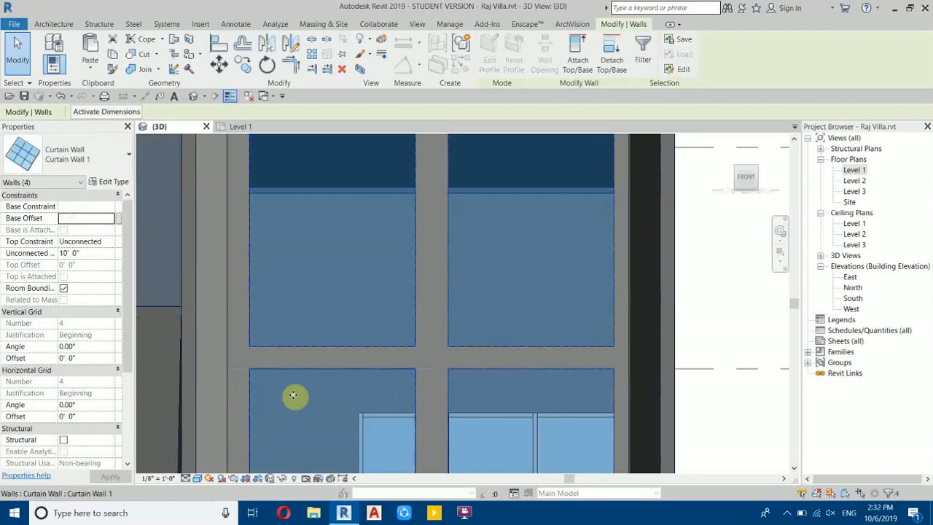
pyautogui.click(93, 254)
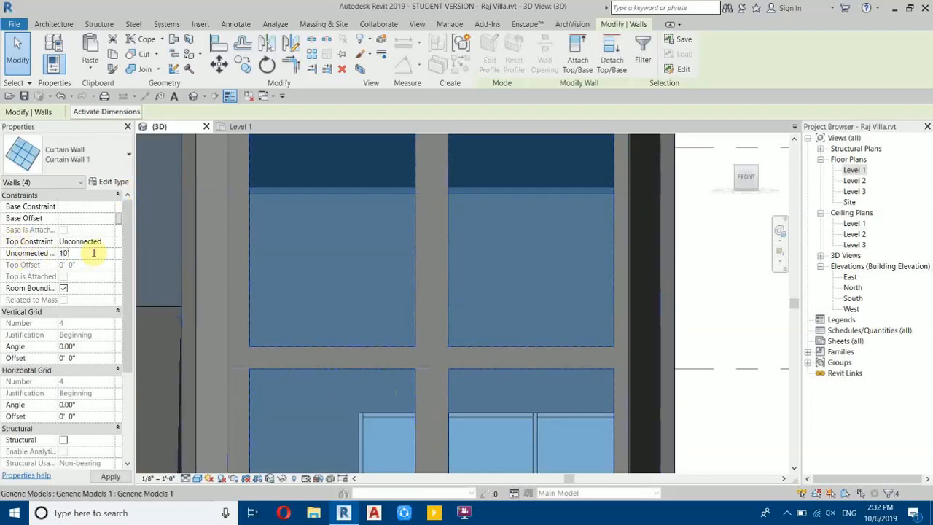
pyautogui.write("10'6")
# Step: Set the unconnected height of the four selected curtain walls to 9' 6" and clear the selection
pyautogui.scroll(-5, 467, 304)
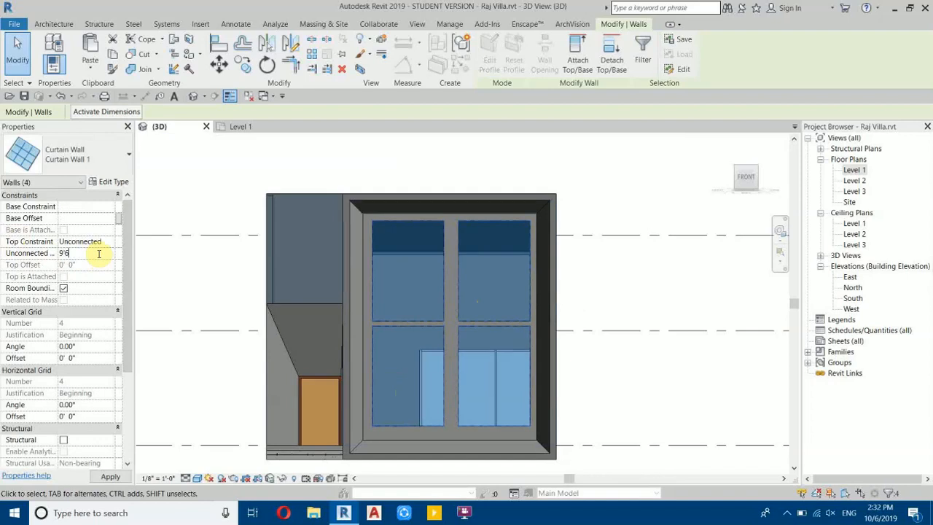
pyautogui.scroll(2, 605, 321)
pyautogui.click(611, 299)
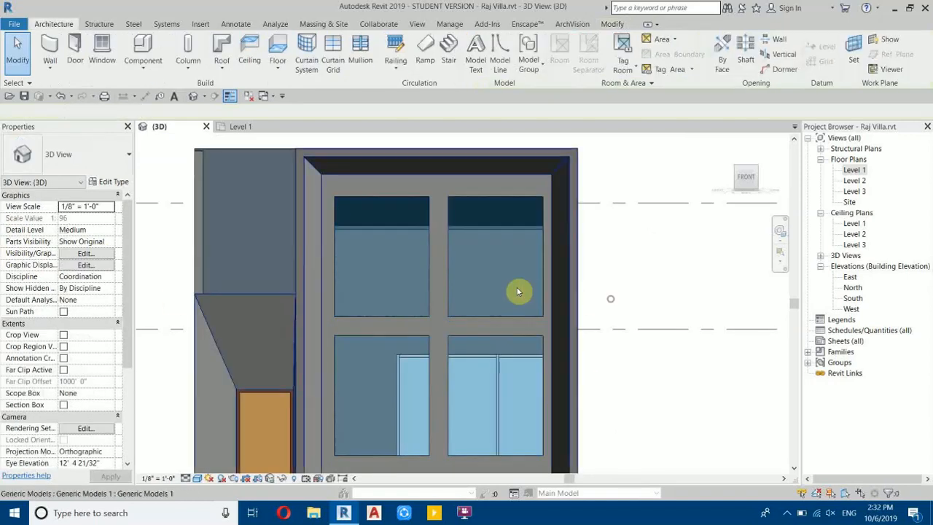
# Step: Set the base offset of the two Level 2 front curtain walls to 1' 6" and deselect them
pyautogui.click(466, 303)
pyautogui.keyDown('ctrl'); pyautogui.click(567, 229); pyautogui.keyUp('ctrl')
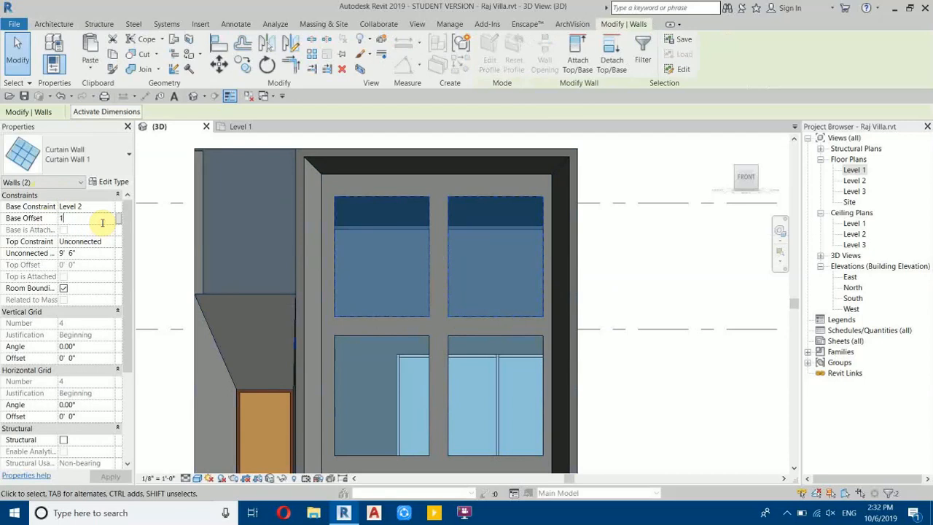
pyautogui.click(654, 277)
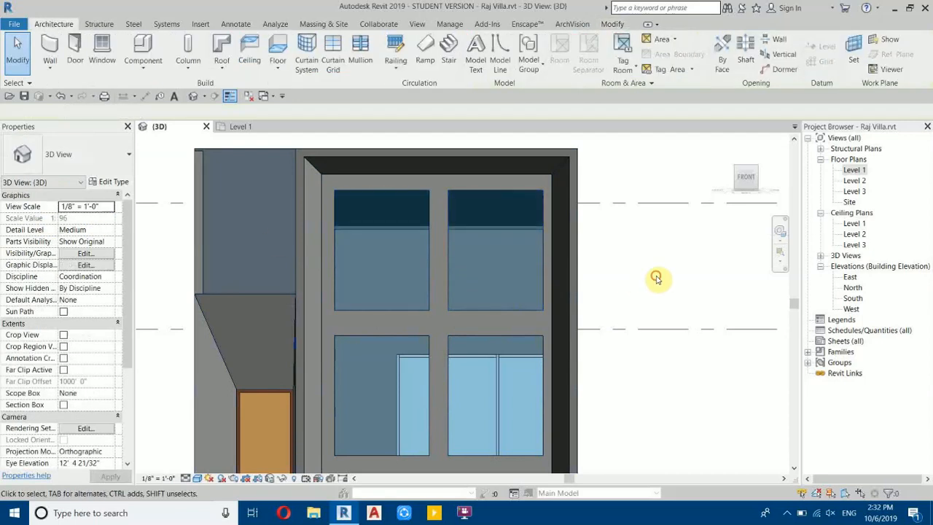
# Step: Load the family Curtain Wall Bricks Pattern.rfa from the For Tutorials folder into the project
pyautogui.scroll(-3, 424, 272)
pyautogui.keyDown('shift'); pyautogui.moveTo(452, 298); pyautogui.dragTo(498, 265, button='middle'); pyautogui.keyUp('shift')
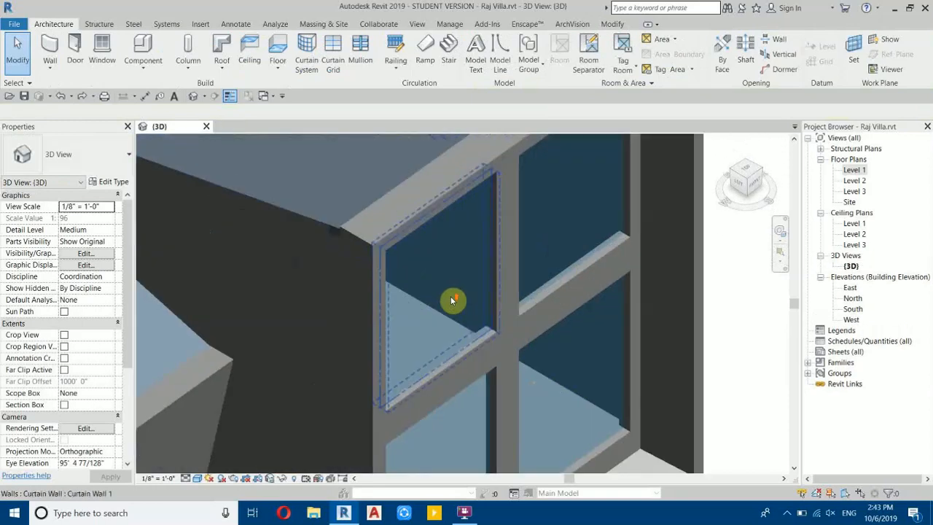
pyautogui.scroll(3, 455, 261)
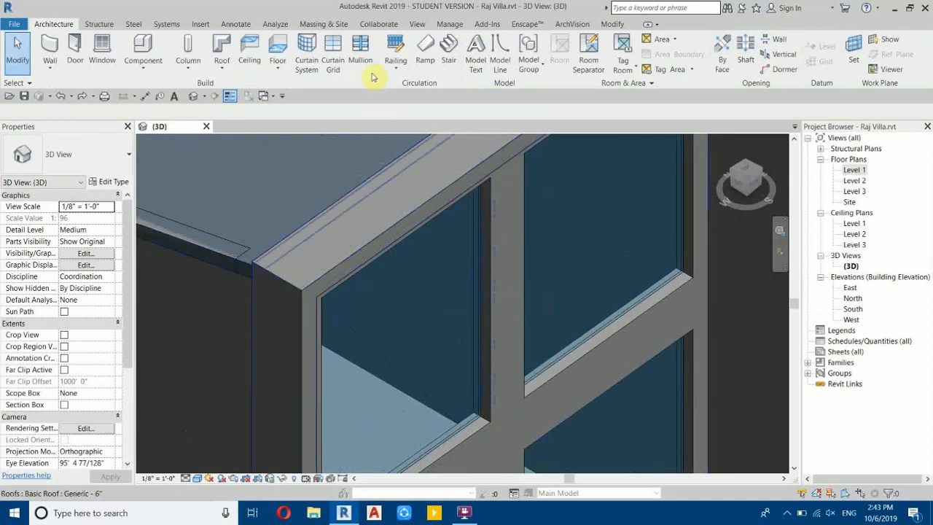
pyautogui.click(198, 24)
pyautogui.click(438, 60)
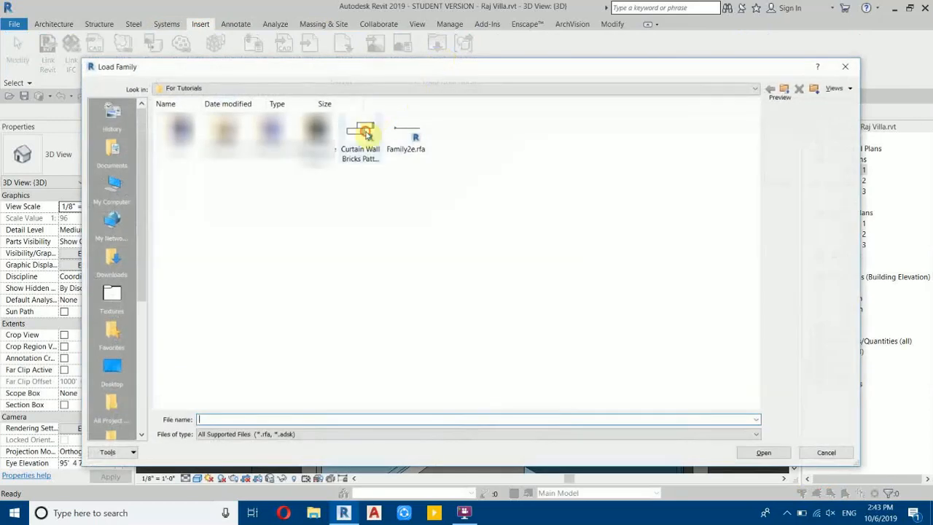
pyautogui.click(369, 136)
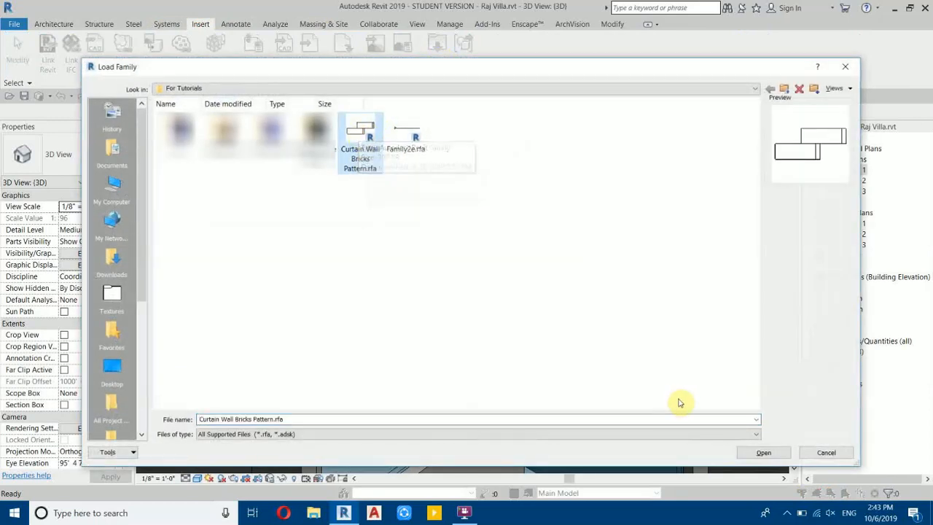
pyautogui.click(764, 453)
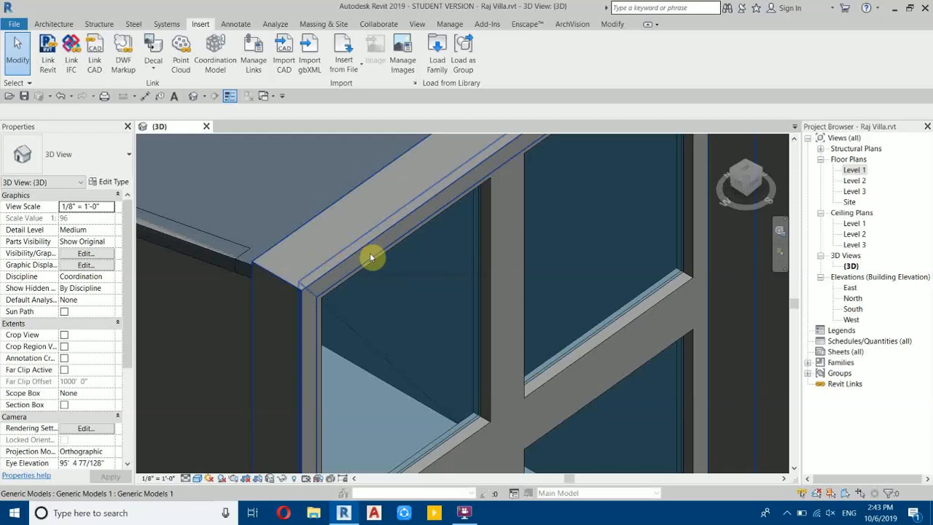
# Step: Search the project's families for "Bricks" to locate the loaded curtain panel family, and close the search
pyautogui.scroll(-3, 342, 300)
pyautogui.scroll(-1, 379, 251)
pyautogui.moveTo(346, 235); pyautogui.dragTo(387, 207, button='middle')
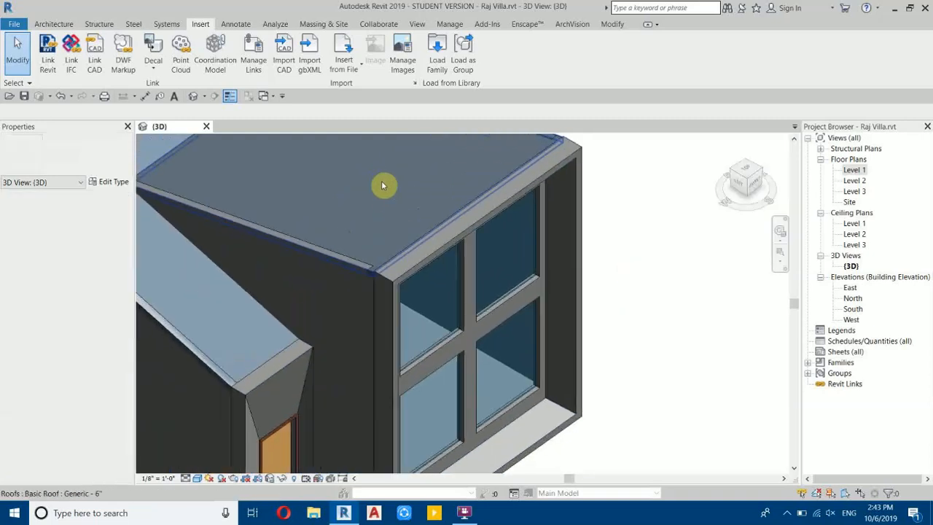
pyautogui.rightClick(840, 364)
pyautogui.click(879, 384)
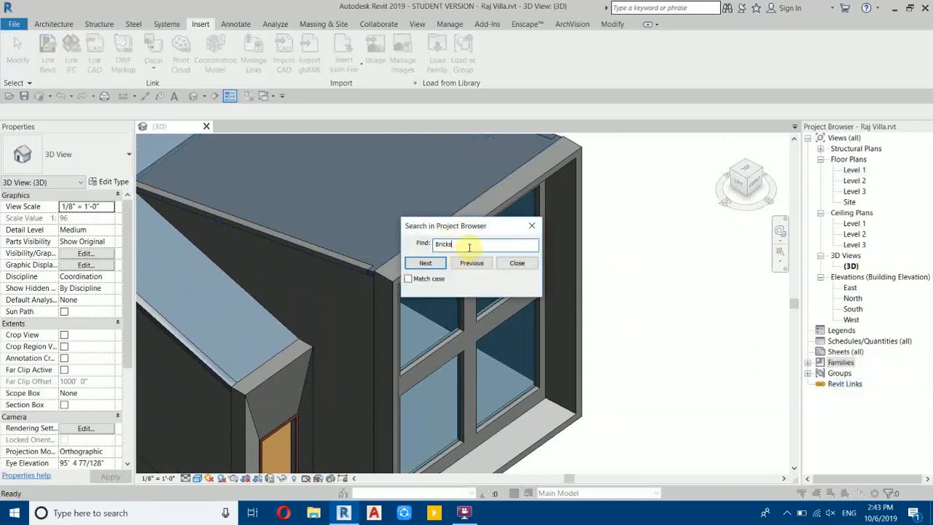
pyautogui.press('BackSpace')
pyautogui.click(425, 262)
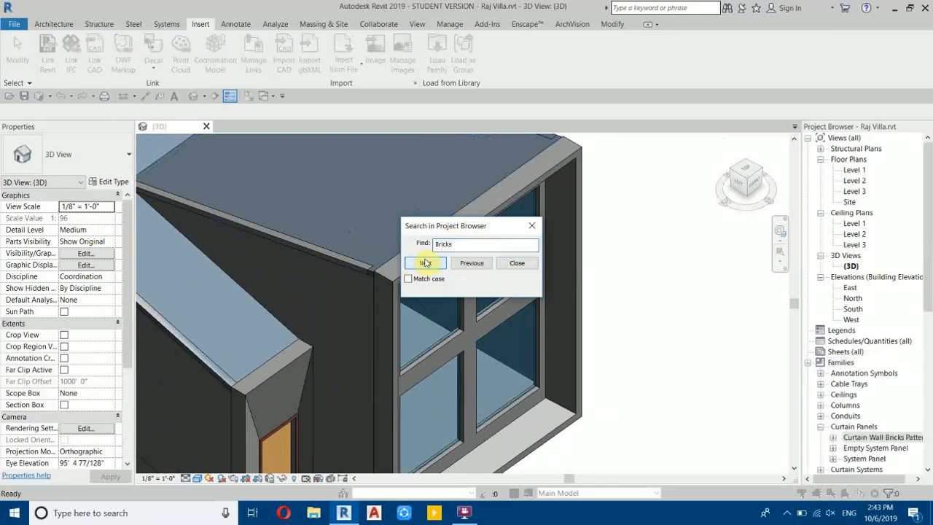
pyautogui.click(533, 225)
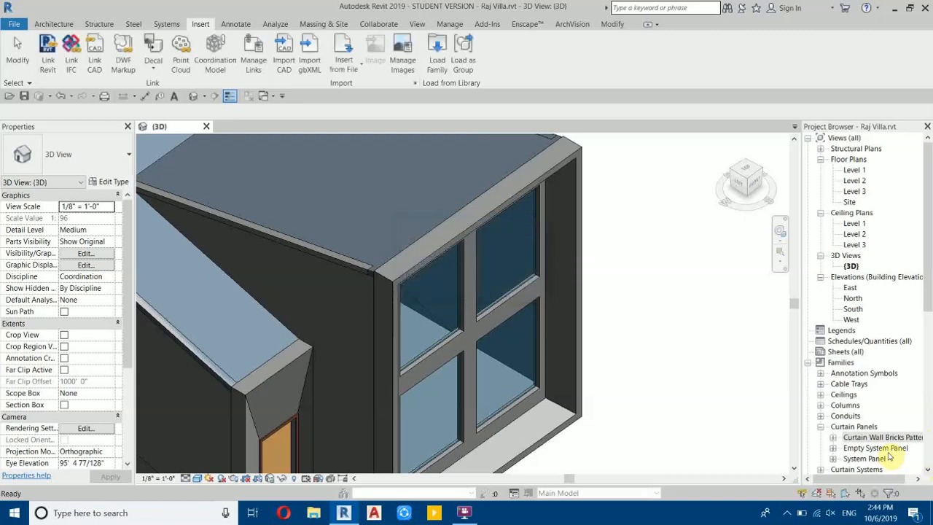
# Step: Open the Curtain Wall Bricks Pattern panel family for editing and examine its two stacked bricks from several angles
pyautogui.click(854, 439)
pyautogui.rightClick(859, 439)
pyautogui.click(710, 443)
pyautogui.rightClick(901, 439)
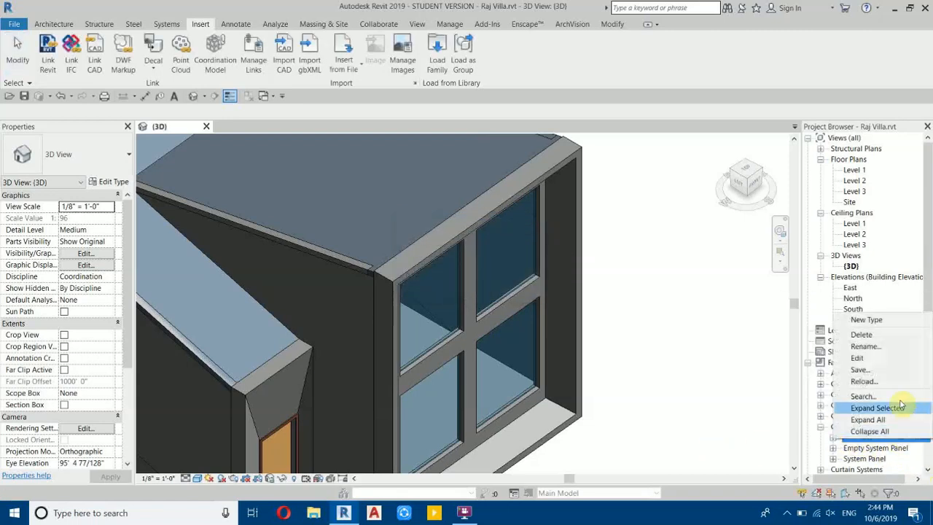
pyautogui.click(882, 358)
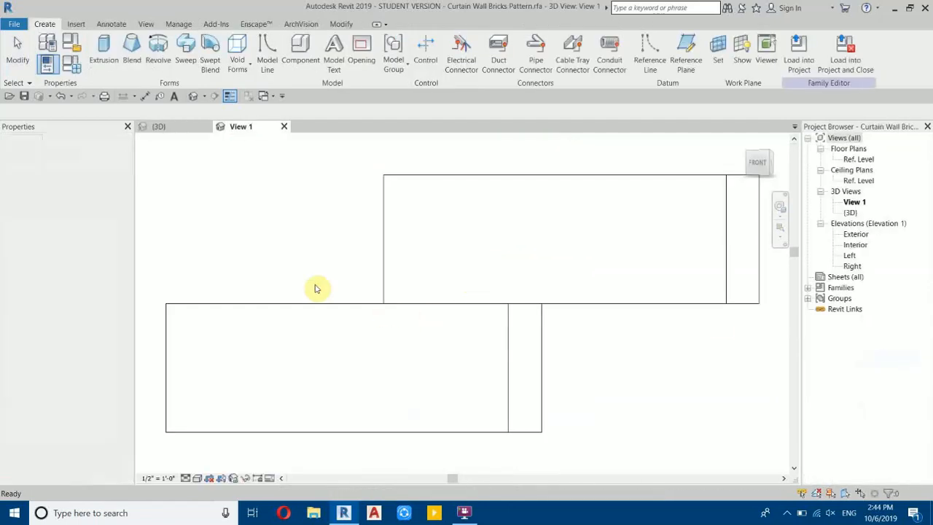
pyautogui.scroll(-4, 501, 278)
pyautogui.keyDown('shift'); pyautogui.moveTo(550, 295); pyautogui.dragTo(383, 277, button='middle'); pyautogui.keyUp('shift')
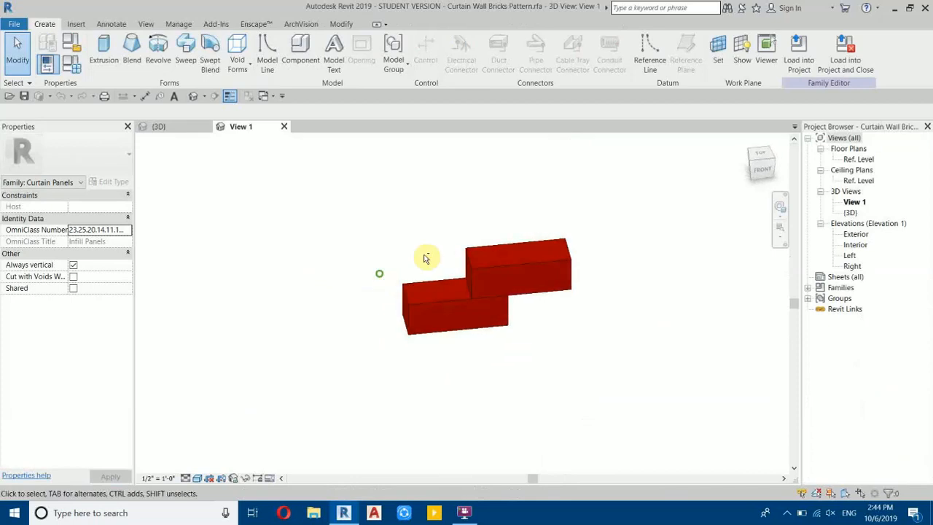
pyautogui.keyDown('shift'); pyautogui.moveTo(277, 313); pyautogui.dragTo(703, 281, button='middle'); pyautogui.keyUp('shift')
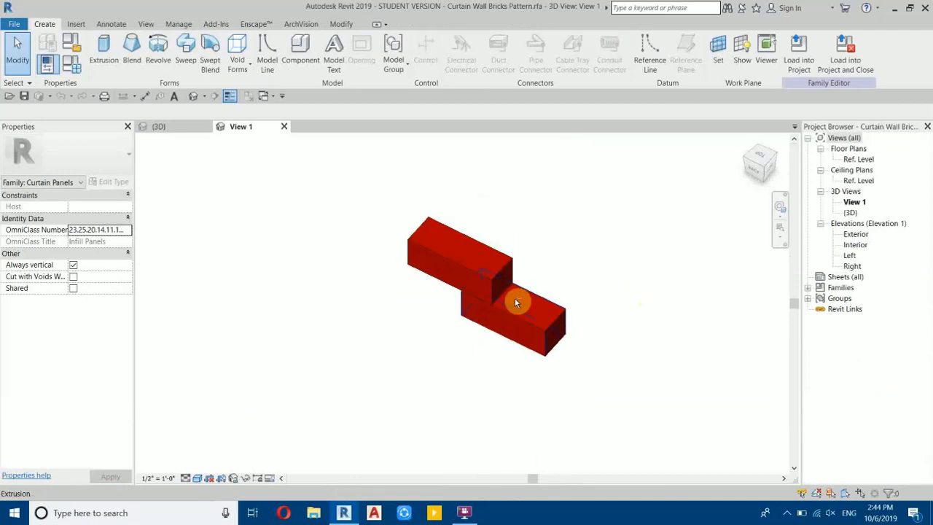
pyautogui.scroll(-2, 571, 375)
pyautogui.moveTo(509, 312); pyautogui.dragTo(326, 288, button='middle')
pyautogui.scroll(4, 267, 177)
# Step: Inspect the type properties of the villa's upper-left front curtain wall without changing them, and return to the bricks pattern family view
pyautogui.click(161, 128)
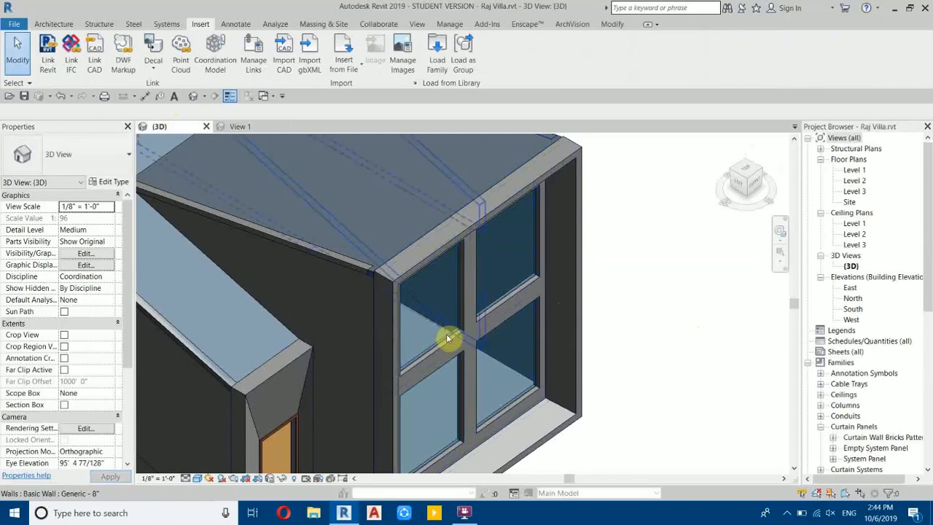
pyautogui.scroll(2, 434, 341)
pyautogui.click(431, 359)
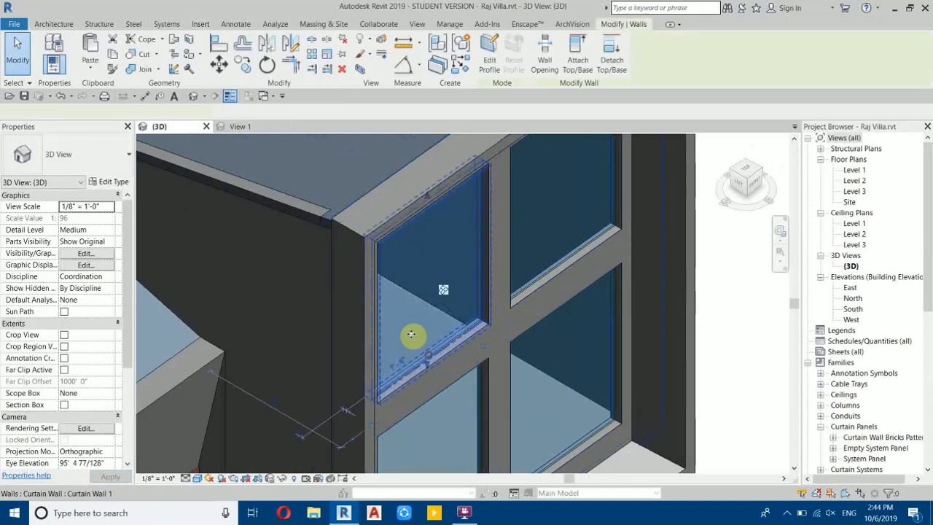
pyautogui.click(111, 182)
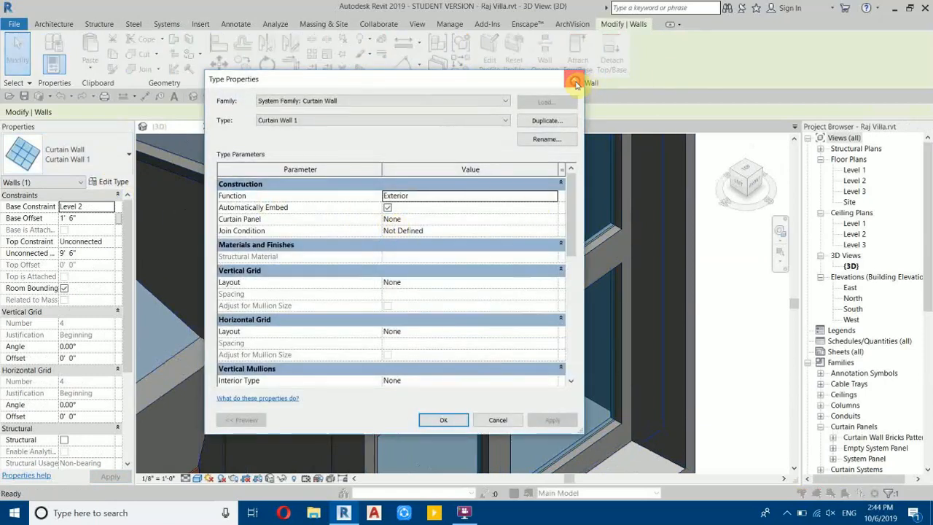
pyautogui.click(574, 80)
pyautogui.click(235, 126)
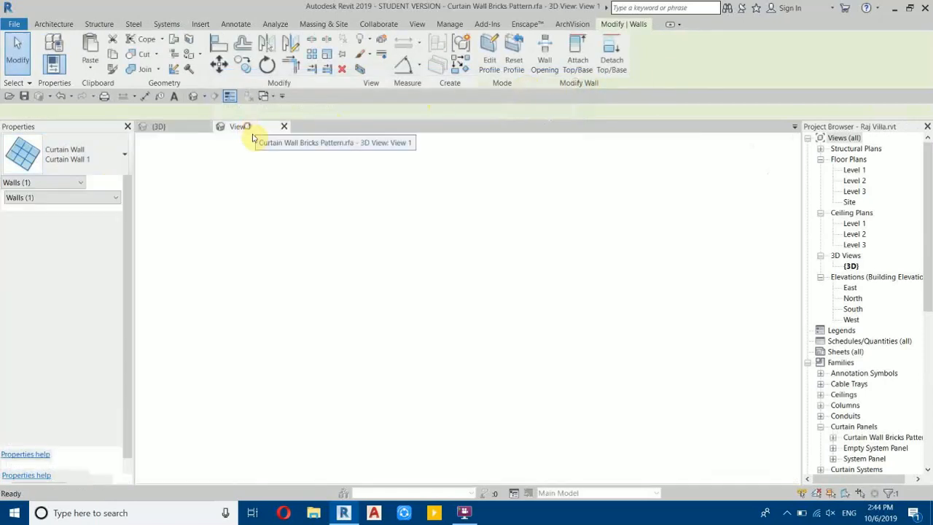
# Step: Open the Interior elevation of the bricks pattern family and dimension the overall width between the outer vertical reference planes
pyautogui.scroll(-3, 439, 313)
pyautogui.scroll(4, 333, 265)
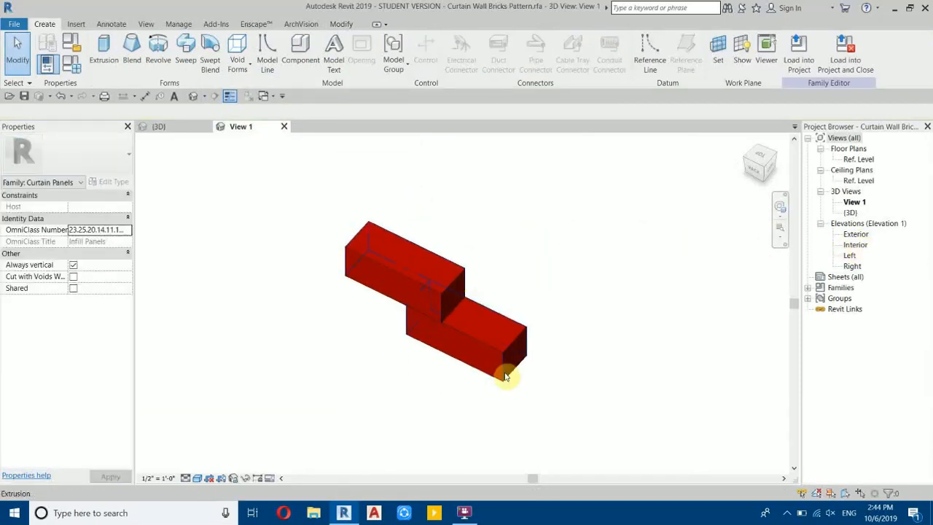
pyautogui.doubleClick(857, 244)
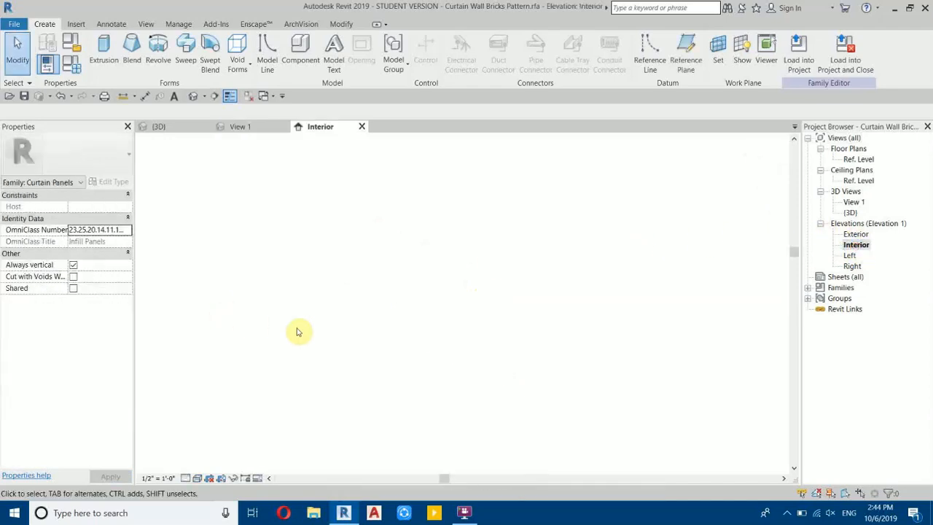
pyautogui.scroll(5, 474, 406)
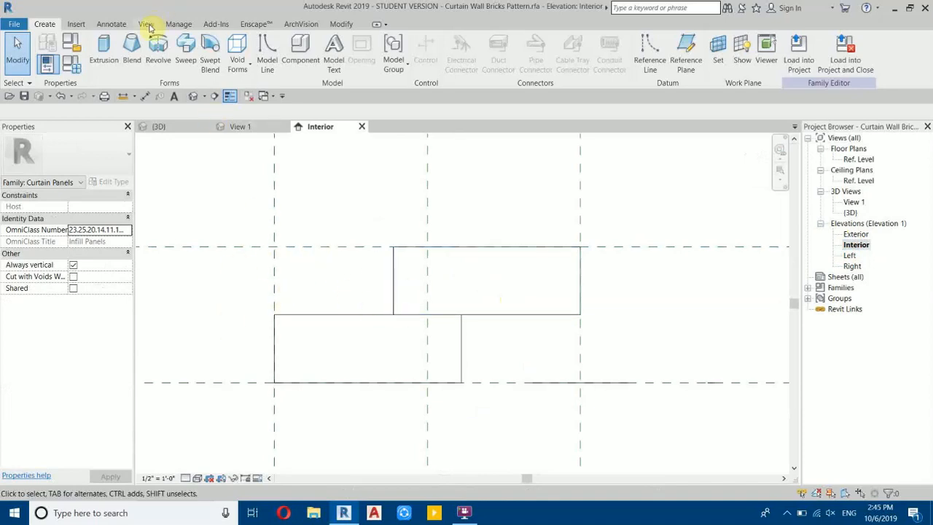
pyautogui.click(145, 97)
pyautogui.click(272, 200)
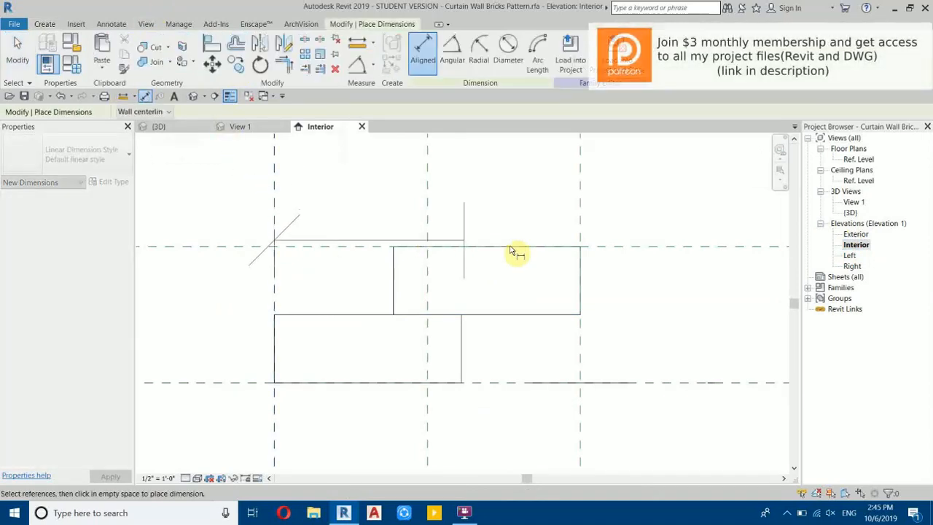
pyautogui.click(585, 241)
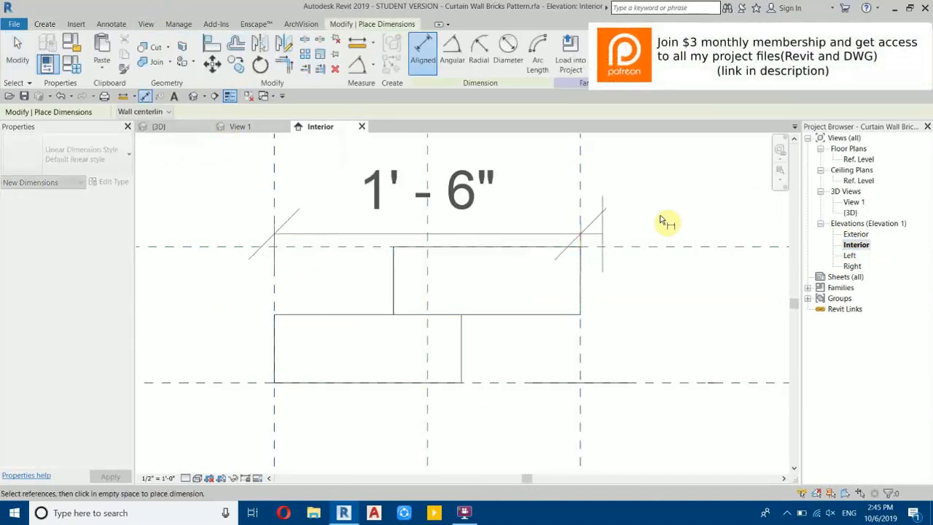
pyautogui.click(444, 204)
# Step: Dimension the panel's overall height between the upper and lower reference planes, and end the dimension command
pyautogui.click(217, 248)
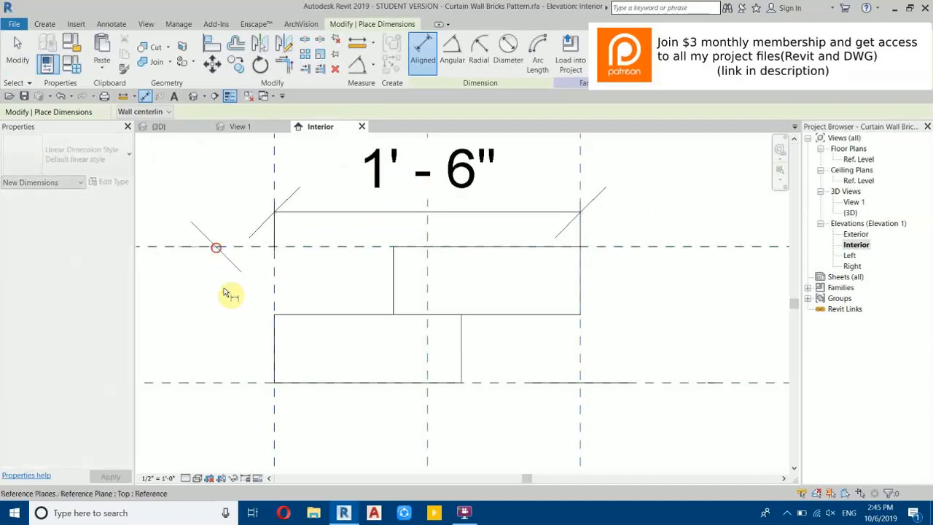
pyautogui.click(228, 394)
pyautogui.click(227, 420)
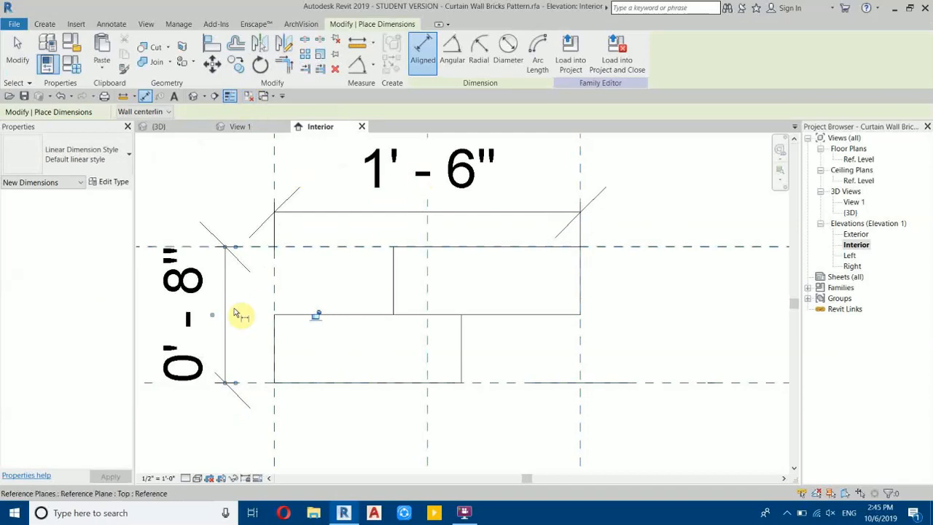
pyautogui.rightClick(187, 211)
pyautogui.click(208, 203)
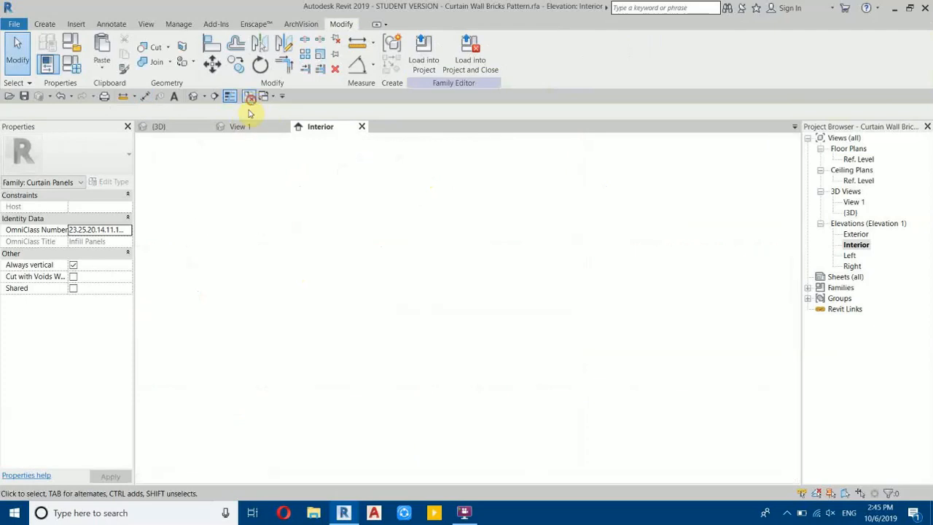
# Step: Close the inactive views and the bricks pattern family without saving its changes, and widen the Project Browser in the villa project
pyautogui.click(250, 99)
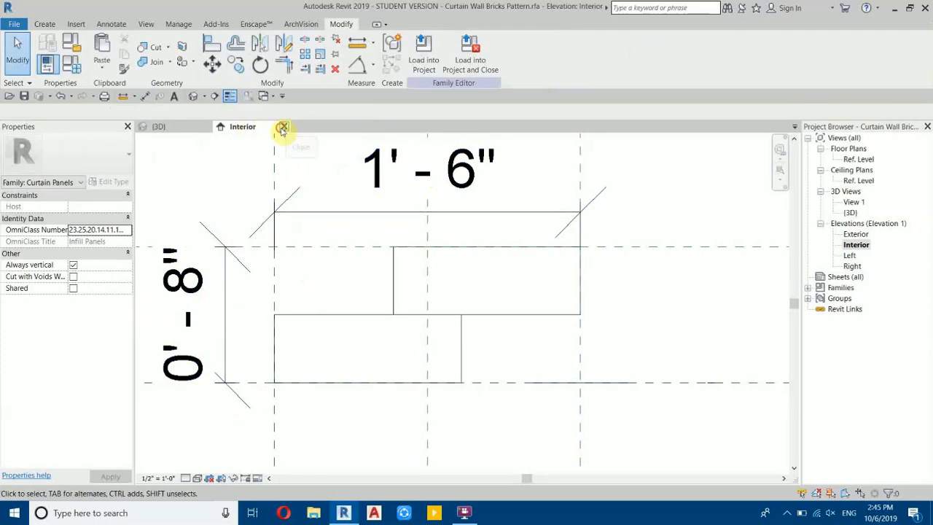
pyautogui.click(282, 127)
pyautogui.moveTo(432, 191); pyautogui.dragTo(421, 320)
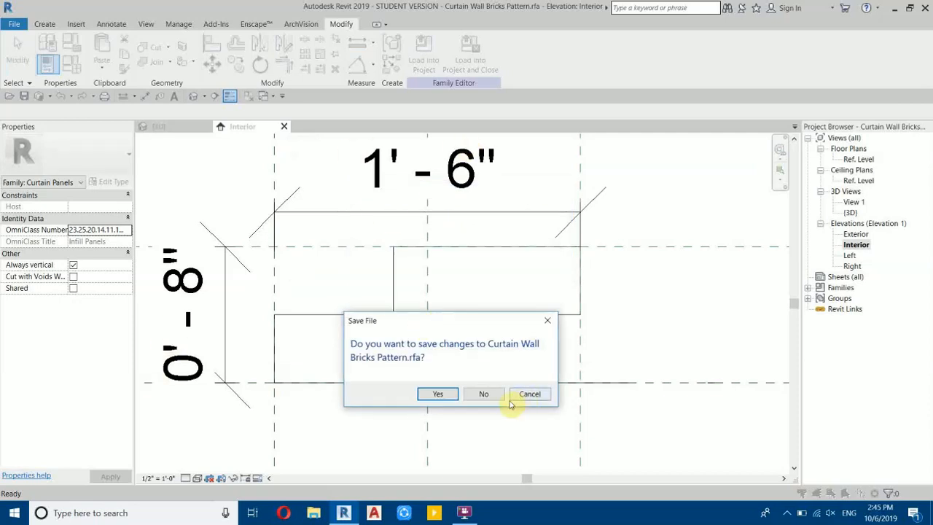
pyautogui.click(481, 394)
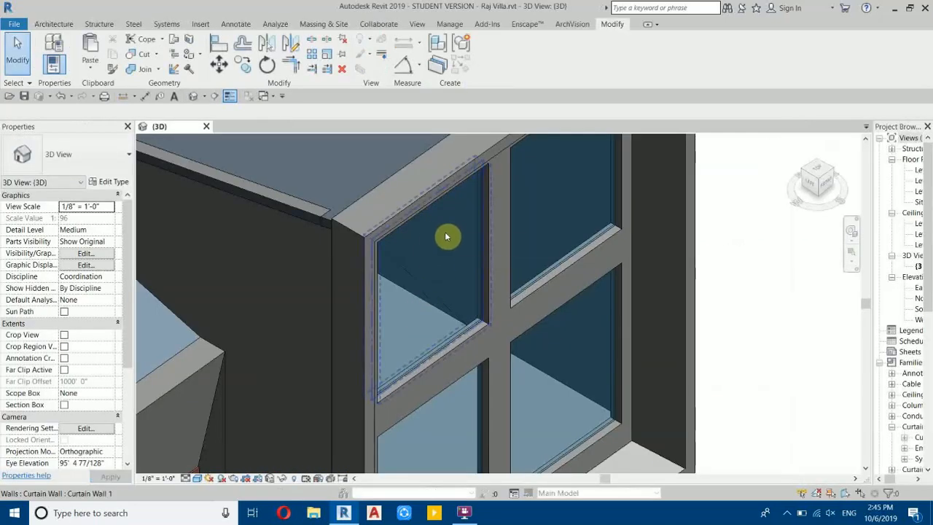
pyautogui.moveTo(893, 127); pyautogui.dragTo(931, 141)
pyautogui.moveTo(931, 178); pyautogui.dragTo(931, 157)
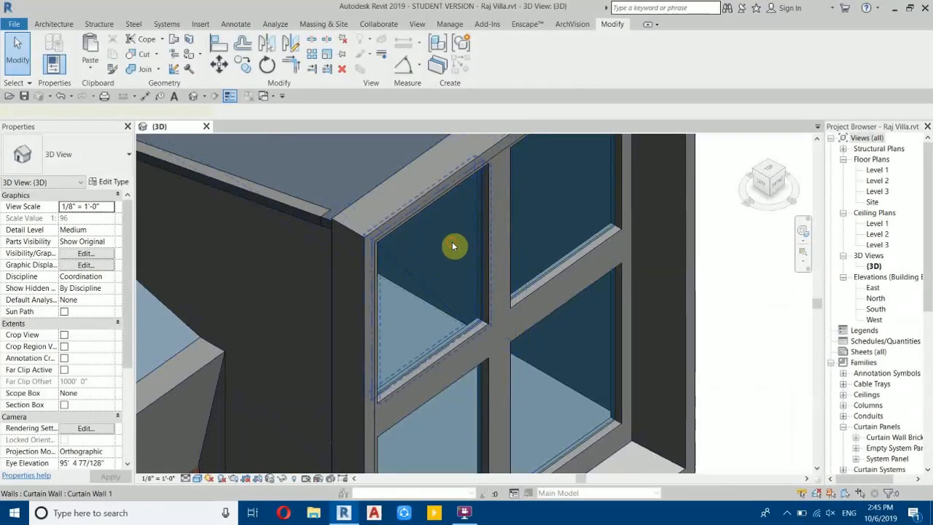
# Step: Duplicate the type of the villa's upper-left front curtain wall under the name Bricks Patters
pyautogui.click(452, 246)
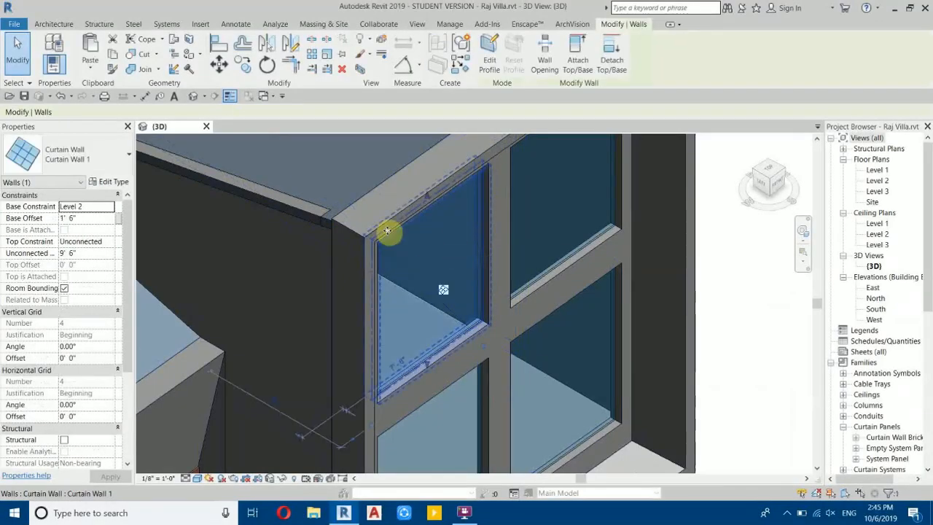
pyautogui.click(109, 181)
pyautogui.click(542, 123)
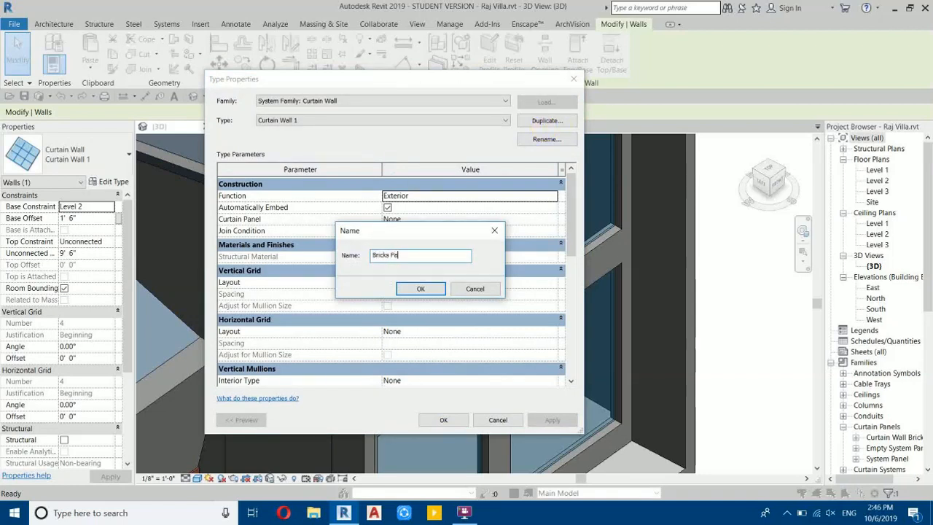
pyautogui.click(436, 289)
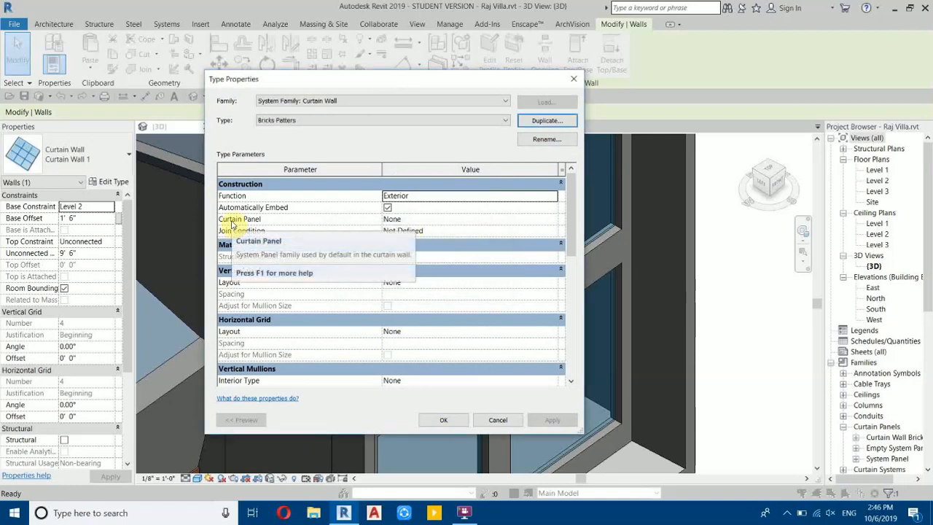
# Step: Set the Bricks Patters type's curtain panel to Curtain Wall Bricks Pattern
pyautogui.click(462, 220)
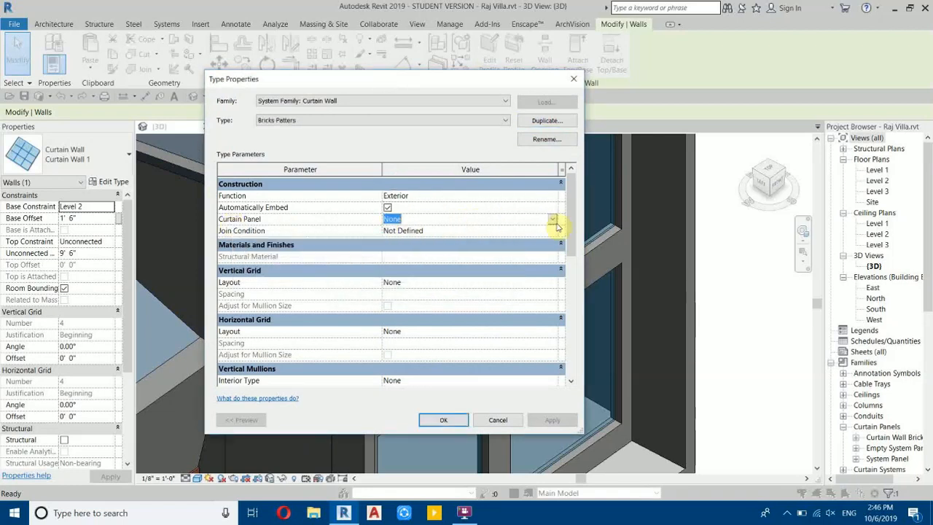
pyautogui.click(554, 220)
pyautogui.moveTo(564, 245); pyautogui.dragTo(567, 275)
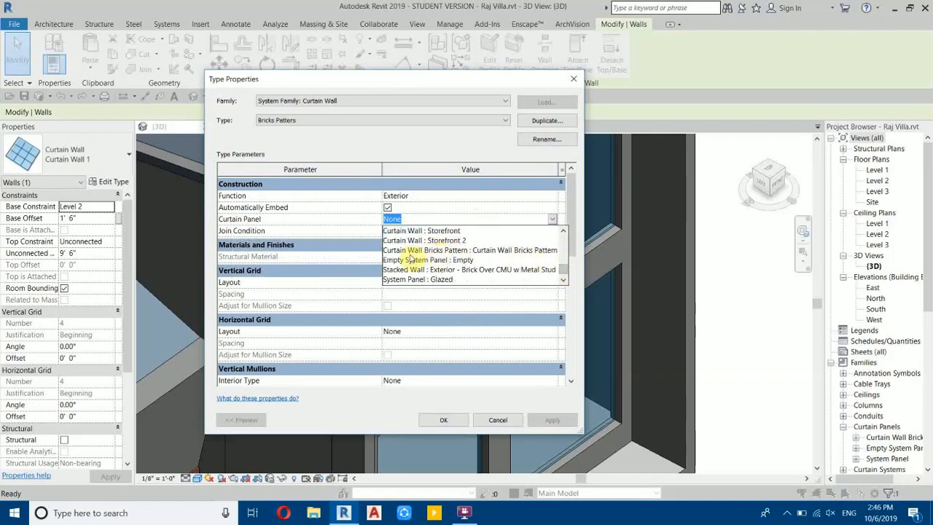
pyautogui.click(461, 250)
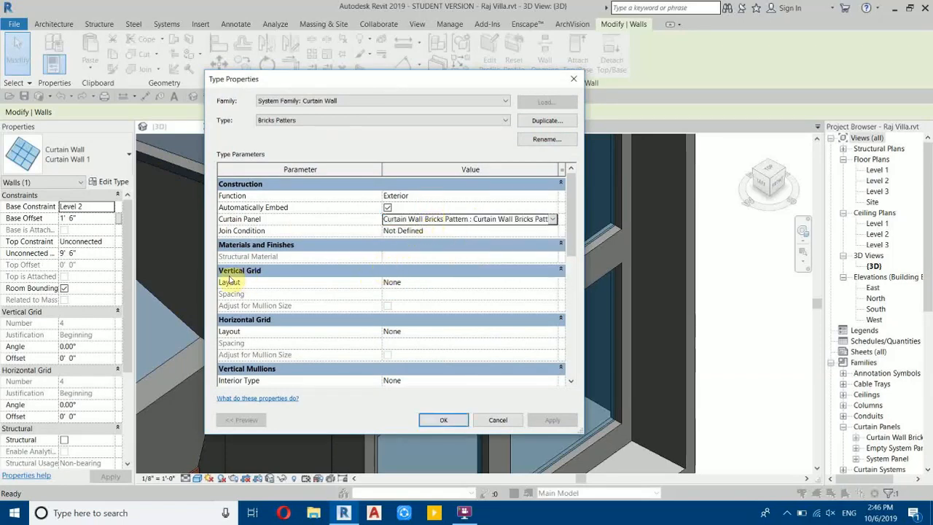
# Step: Set the type's vertical grid layout to Fixed Distance with a spacing of 1' 6"
pyautogui.click(396, 283)
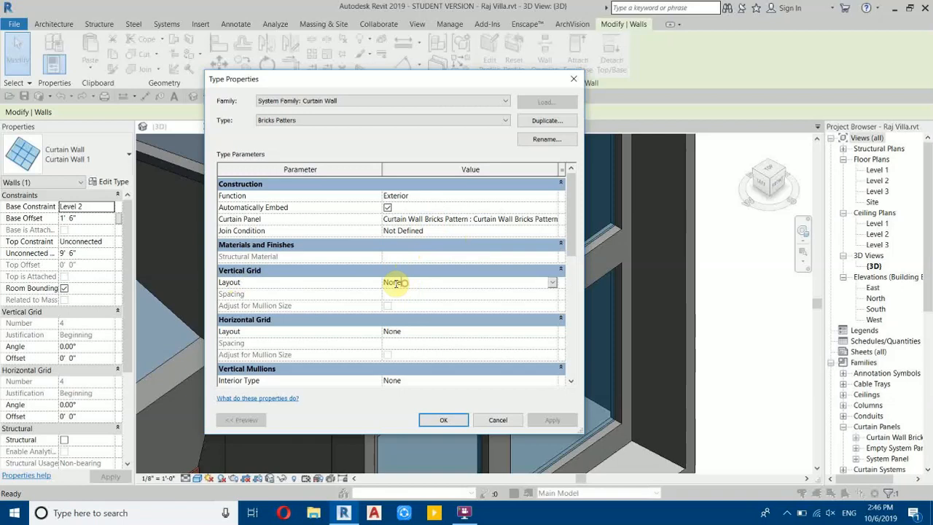
pyautogui.click(551, 283)
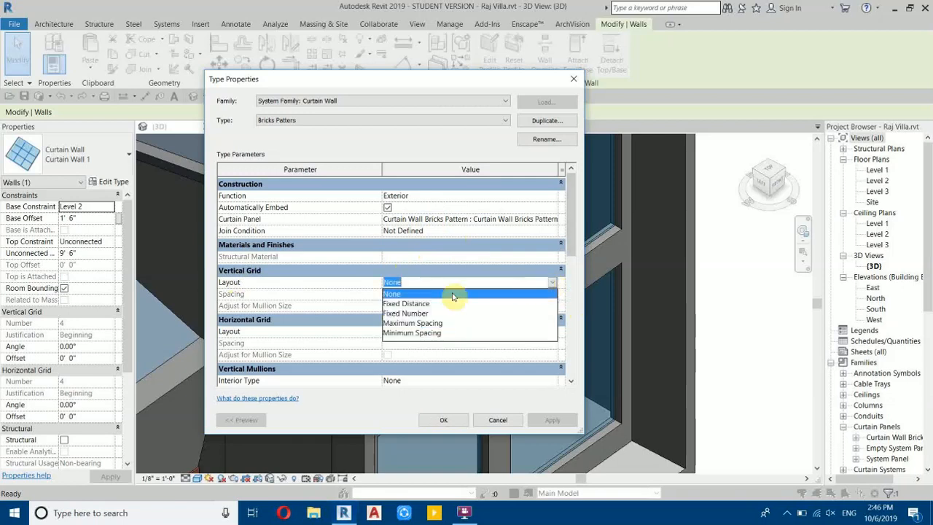
pyautogui.click(409, 304)
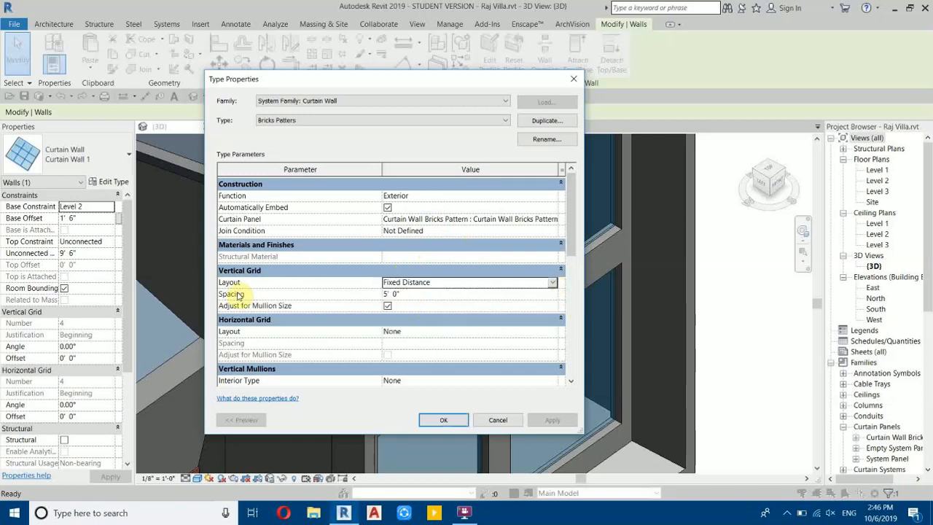
pyautogui.click(451, 295)
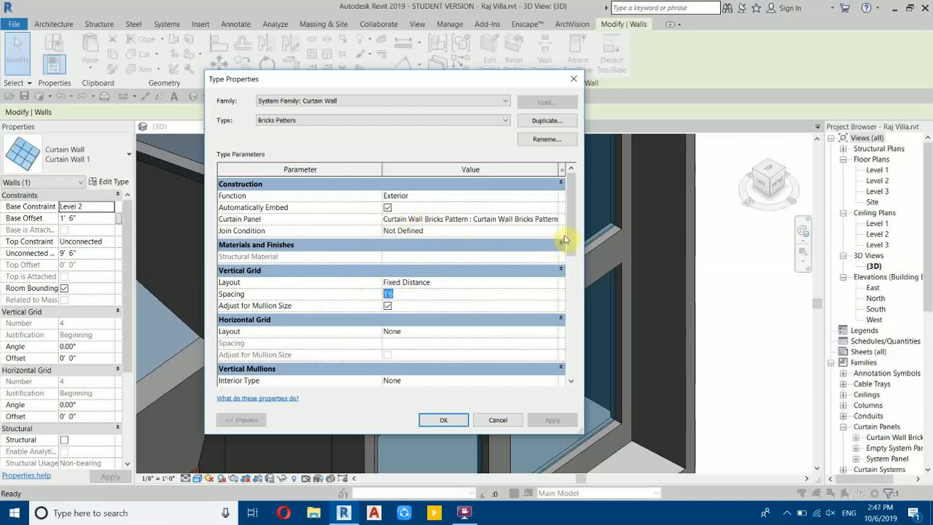
# Step: Set the type's horizontal grid layout to Fixed Distance with 8" spacing, and apply the type properties to the wall
pyautogui.scroll(-2, 569, 238)
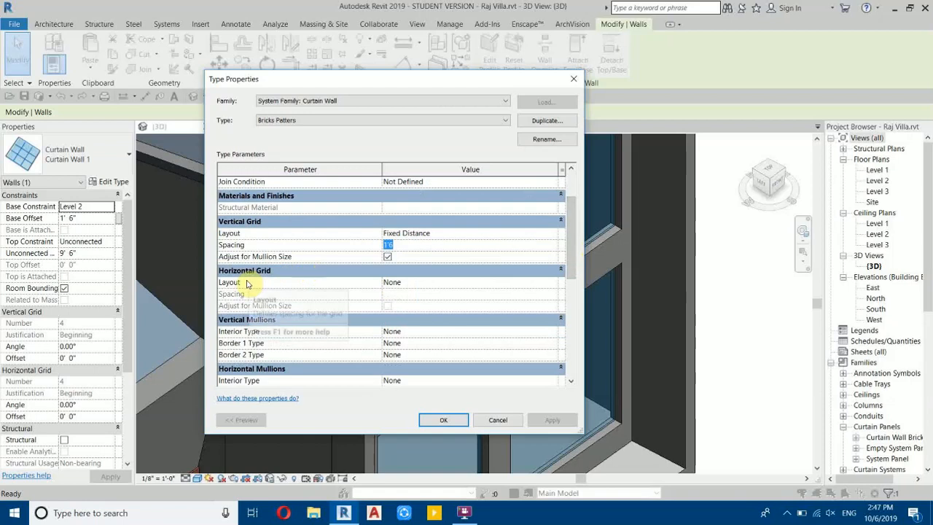
pyautogui.click(552, 283)
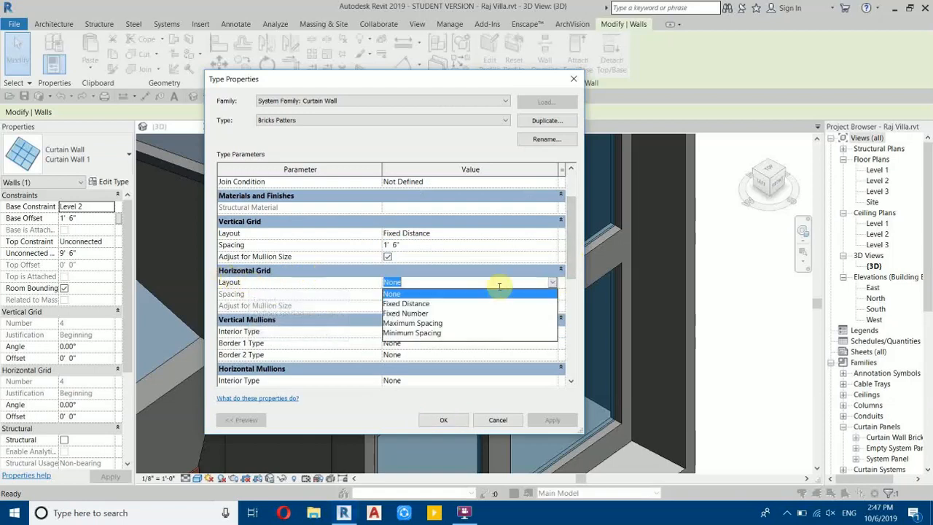
pyautogui.click(402, 304)
pyautogui.click(433, 299)
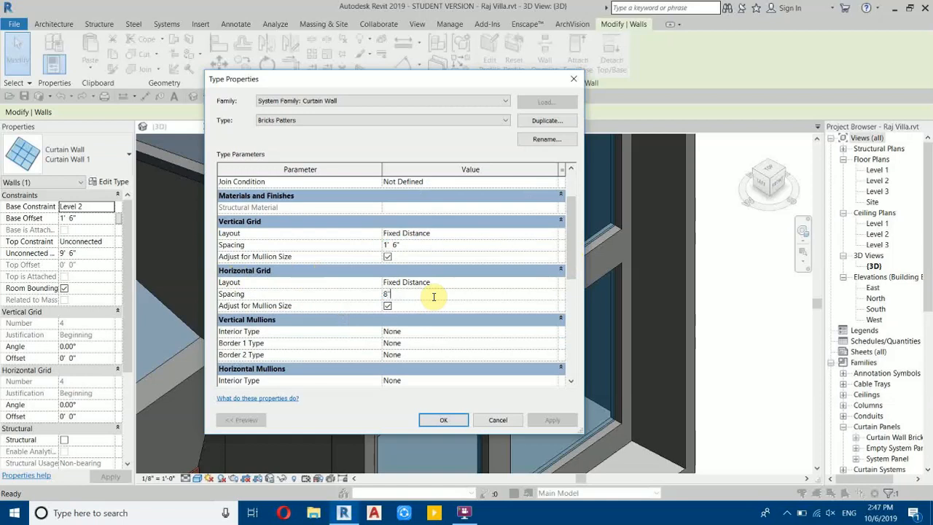
pyautogui.moveTo(384, 88); pyautogui.dragTo(231, 71)
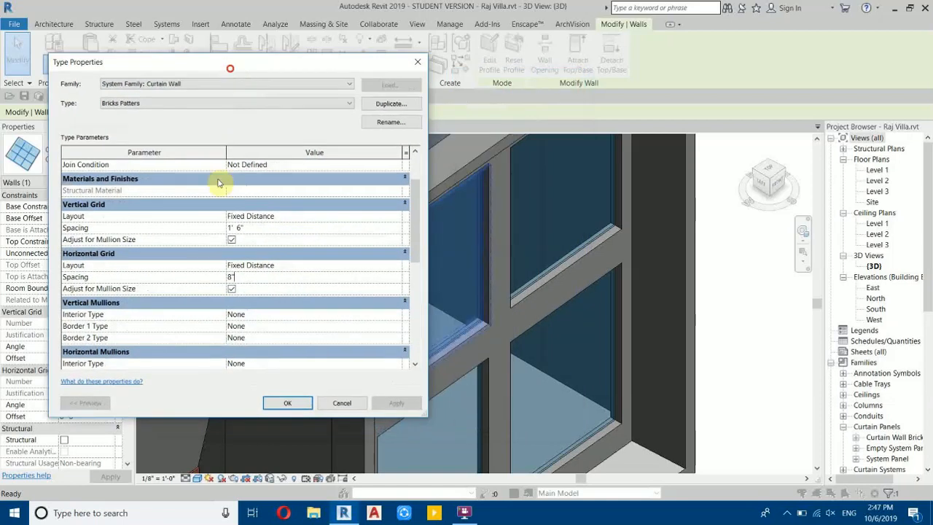
pyautogui.click(278, 402)
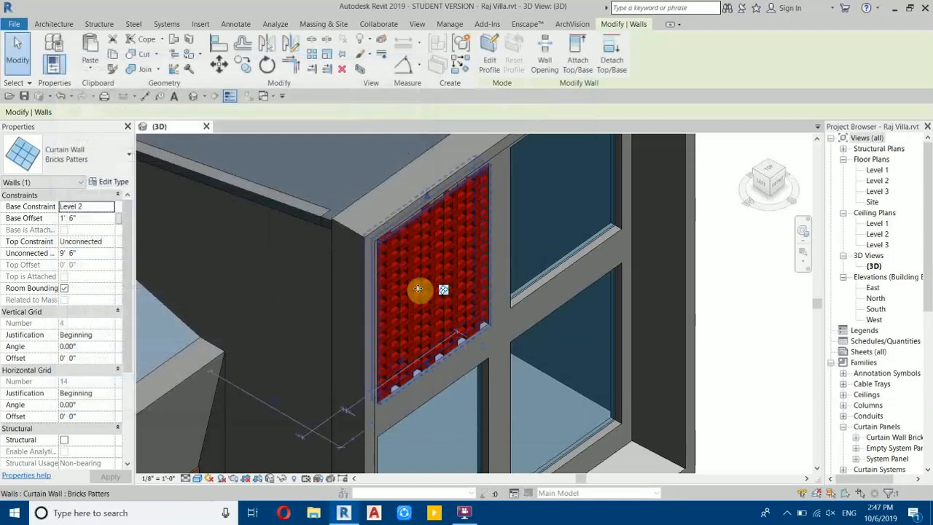
# Step: Examine the brick-patterned curtain wall in 3D up close and from several angles, with nothing selected
pyautogui.scroll(3, 412, 277)
pyautogui.scroll(-4, 444, 325)
pyautogui.keyDown('shift'); pyautogui.moveTo(444, 325); pyautogui.dragTo(311, 256, button='middle'); pyautogui.keyUp('shift')
pyautogui.click(179, 199)
pyautogui.scroll(4, 448, 214)
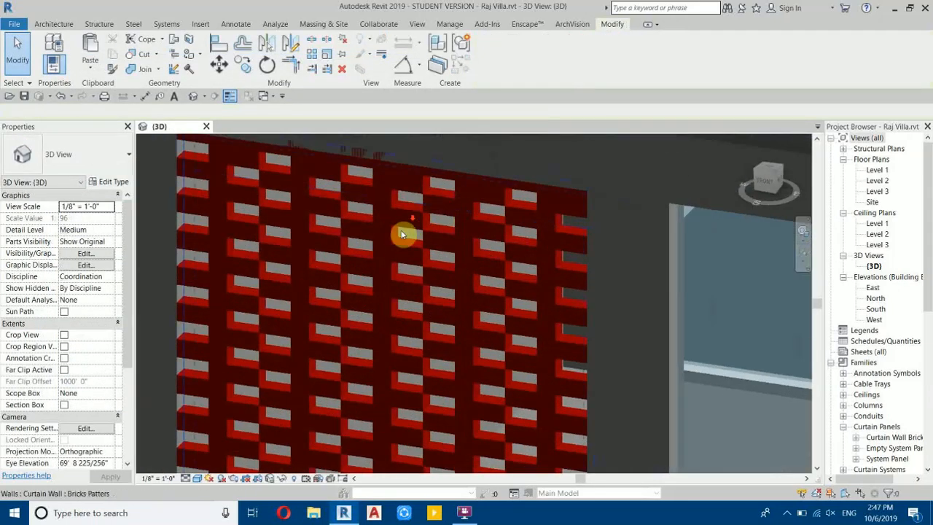
pyautogui.scroll(-4, 408, 229)
pyautogui.keyDown('shift'); pyautogui.moveTo(498, 285); pyautogui.dragTo(328, 261, button='middle'); pyautogui.keyUp('shift')
pyautogui.scroll(3, 406, 271)
pyautogui.scroll(-3, 538, 248)
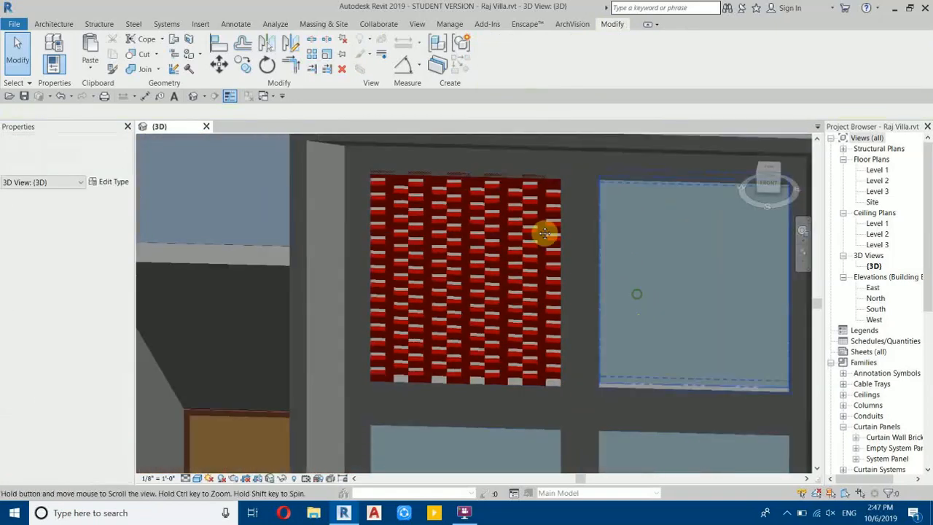
# Step: Pick the brick-patterned curtain wall as the source for matching type properties to the neighbouring front windows
pyautogui.moveTo(634, 297); pyautogui.dragTo(514, 226, button='middle')
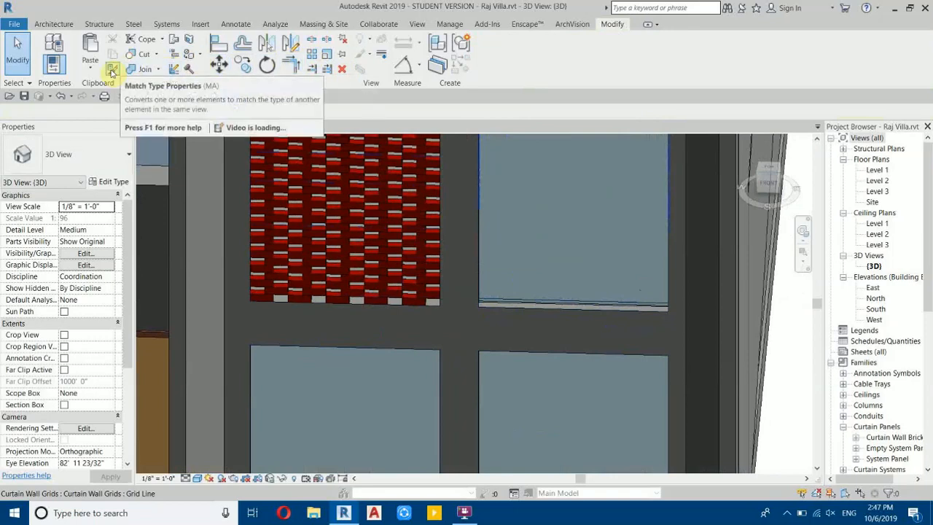
pyautogui.click(112, 70)
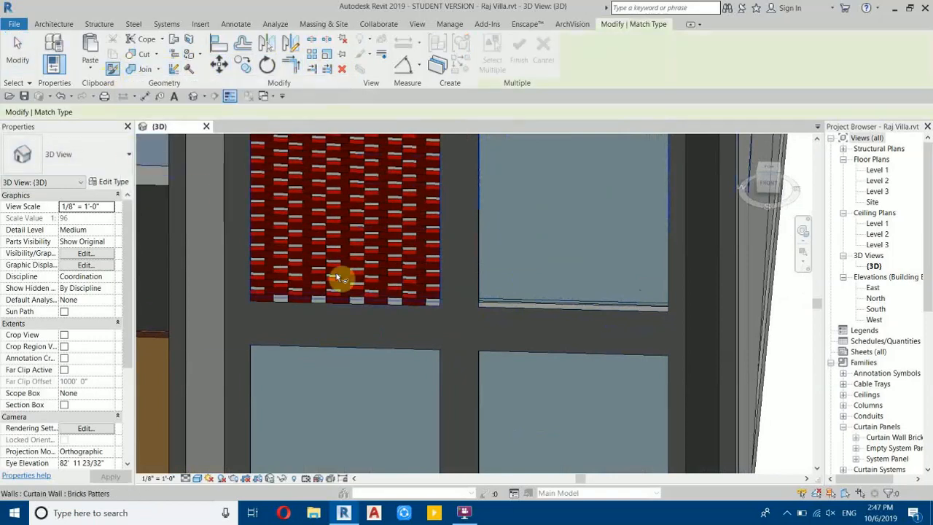
pyautogui.click(298, 274)
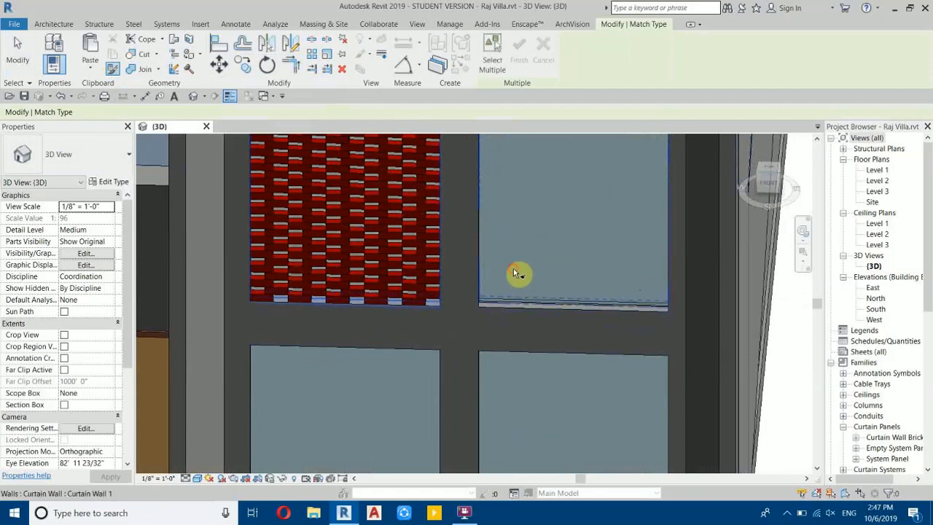
# Step: Match the upper-left curtain wall's brick pattern type onto the other three glazed curtain walls of the front facade
pyautogui.click(516, 273)
pyautogui.click(525, 387)
pyautogui.click(361, 369)
pyautogui.scroll(-5, 430, 300)
pyautogui.keyDown('shift'); pyautogui.moveTo(416, 294); pyautogui.dragTo(409, 212, button='middle'); pyautogui.keyUp('shift')
pyautogui.scroll(4, 408, 212)
pyautogui.rightClick(661, 239)
pyautogui.click(678, 247)
pyautogui.rightClick(676, 247)
pyautogui.click(701, 271)
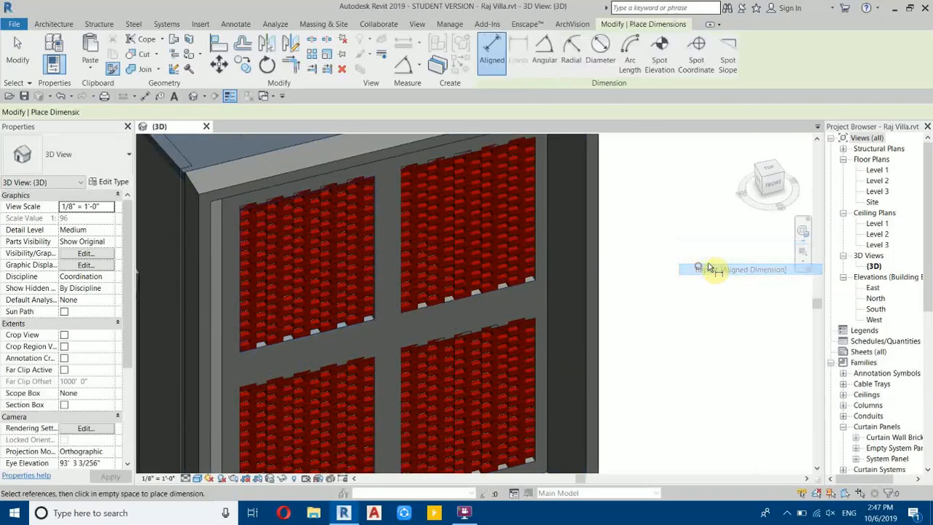
pyautogui.press('Escape')
pyautogui.press('Escape')
# Step: Examine the brick-pattern curtain walls up close, the whole villa, and the rear facade above the ground-floor storefronts
pyautogui.scroll(3, 432, 195)
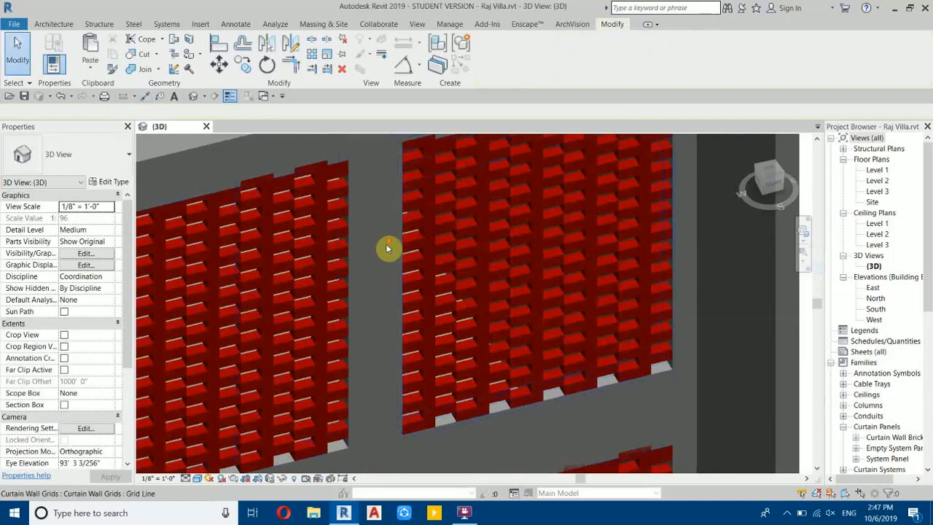
pyautogui.scroll(-3, 399, 212)
pyautogui.scroll(-1, 306, 310)
pyautogui.keyDown('shift'); pyautogui.moveTo(316, 267); pyautogui.dragTo(610, 299, button='middle'); pyautogui.keyUp('shift')
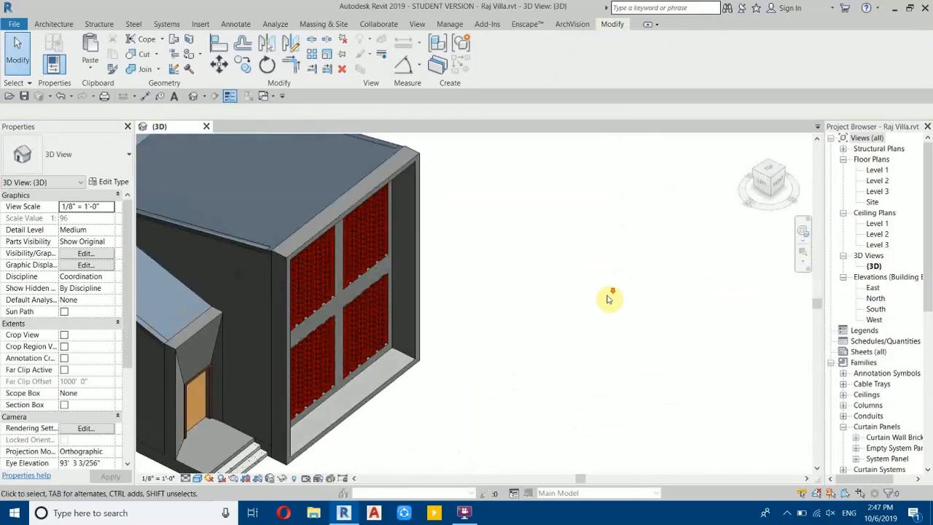
pyautogui.scroll(-5, 327, 272)
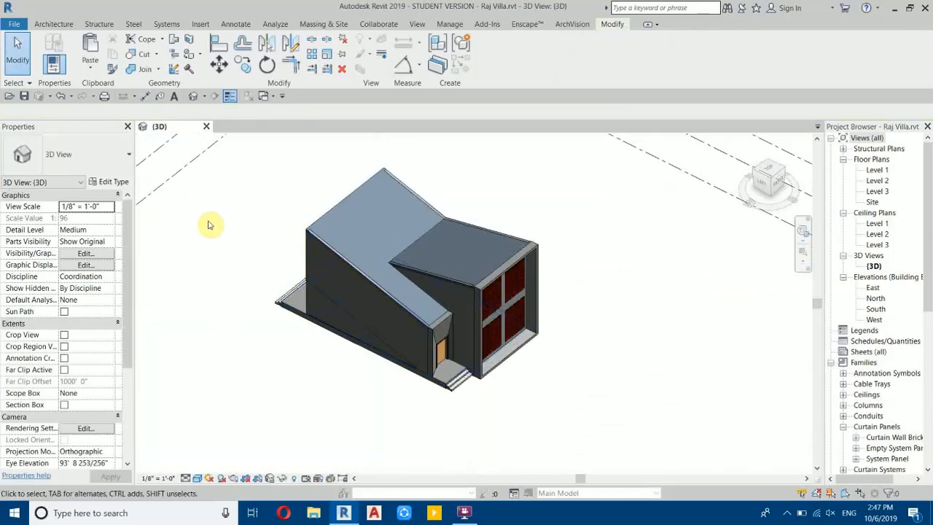
pyautogui.scroll(3, 218, 221)
pyautogui.scroll(-2, 245, 241)
pyautogui.keyDown('shift'); pyautogui.moveTo(570, 259); pyautogui.dragTo(379, 315, button='middle'); pyautogui.keyUp('shift')
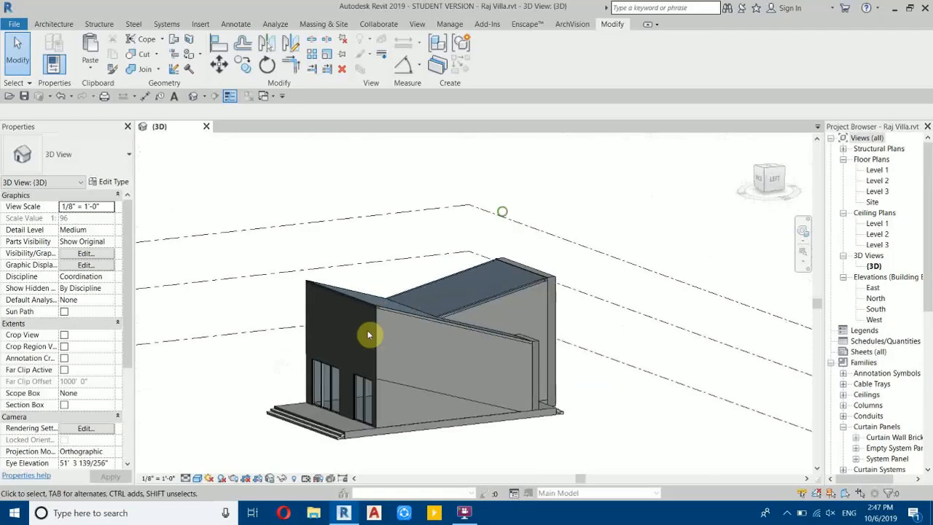
pyautogui.scroll(4, 378, 315)
pyautogui.moveTo(216, 306); pyautogui.dragTo(377, 234, button='middle')
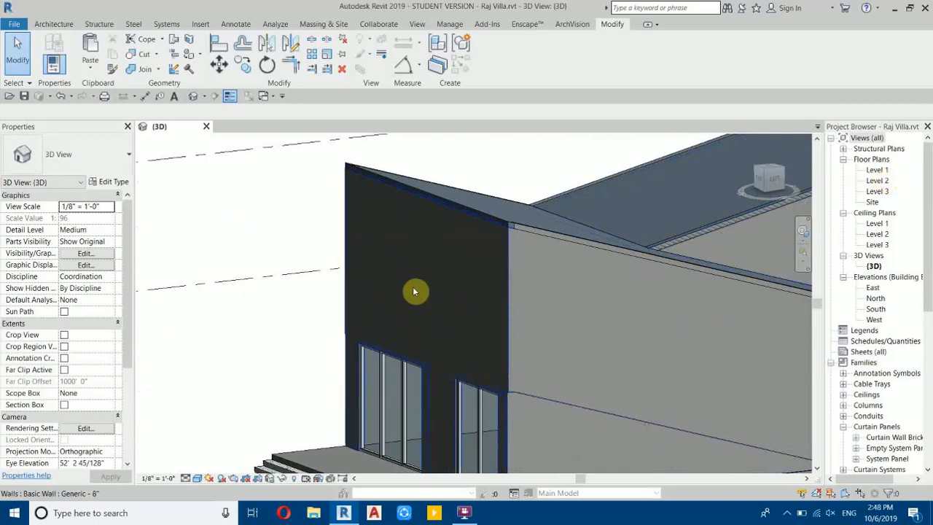
# Step: Open the Level 2 floor plan and choose the Storefront curtain wall type for a new wall
pyautogui.doubleClick(886, 182)
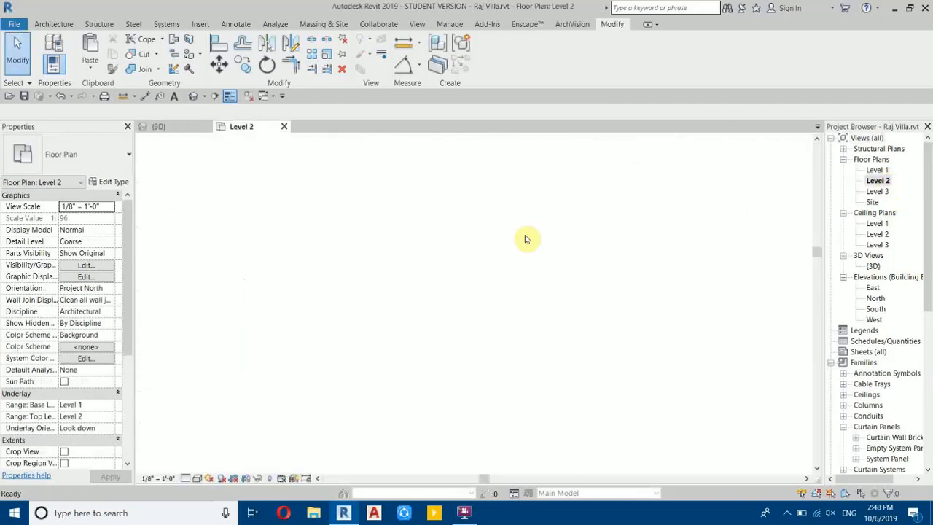
pyautogui.scroll(2, 477, 243)
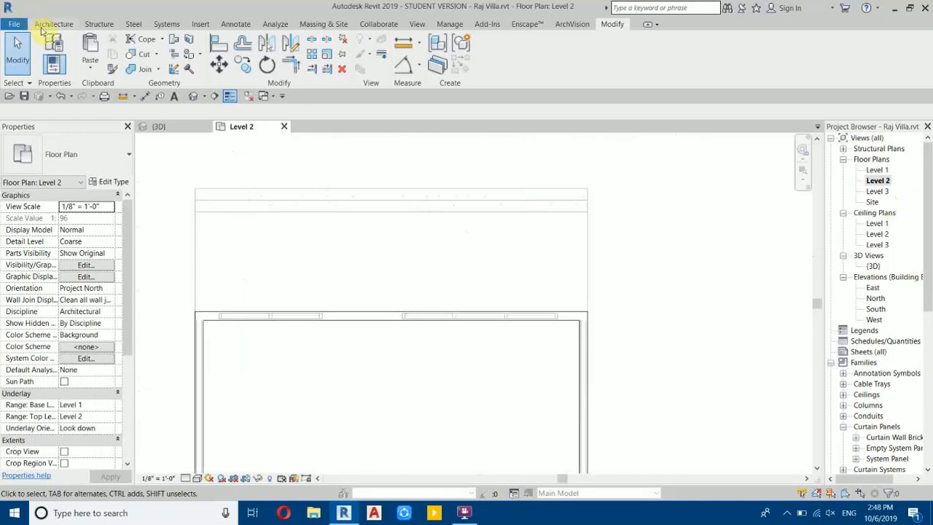
pyautogui.click(35, 24)
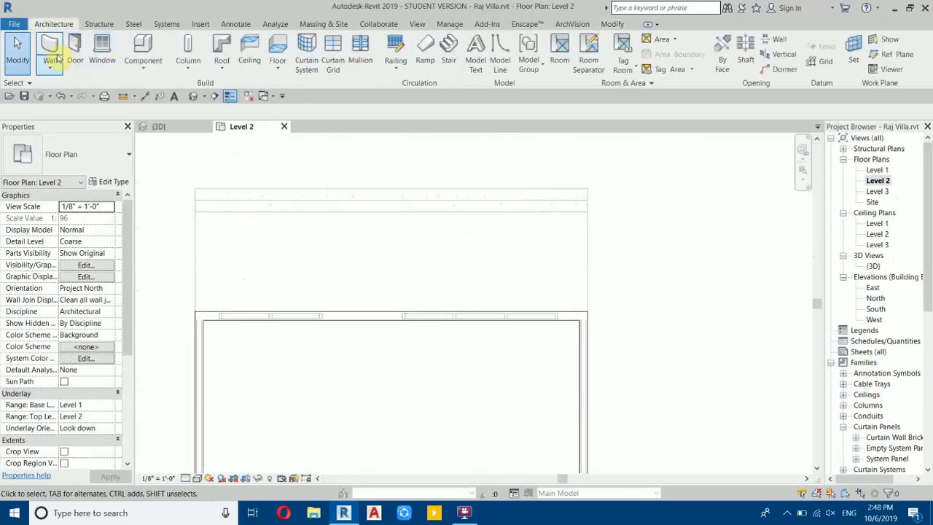
pyautogui.click(46, 45)
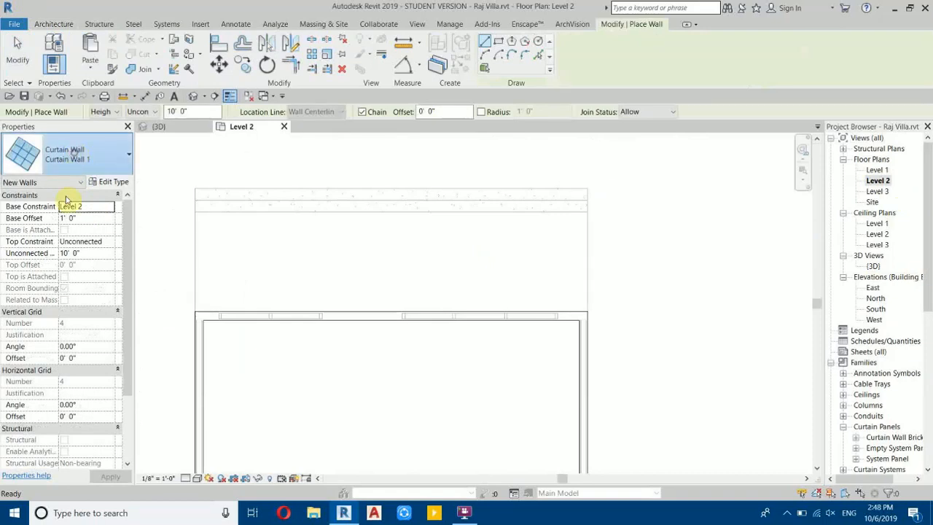
pyautogui.click(81, 152)
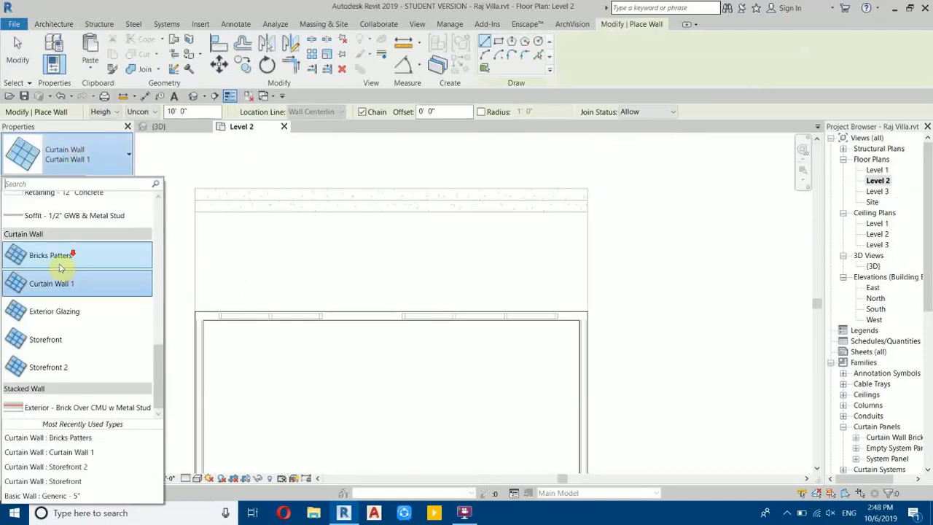
pyautogui.click(70, 346)
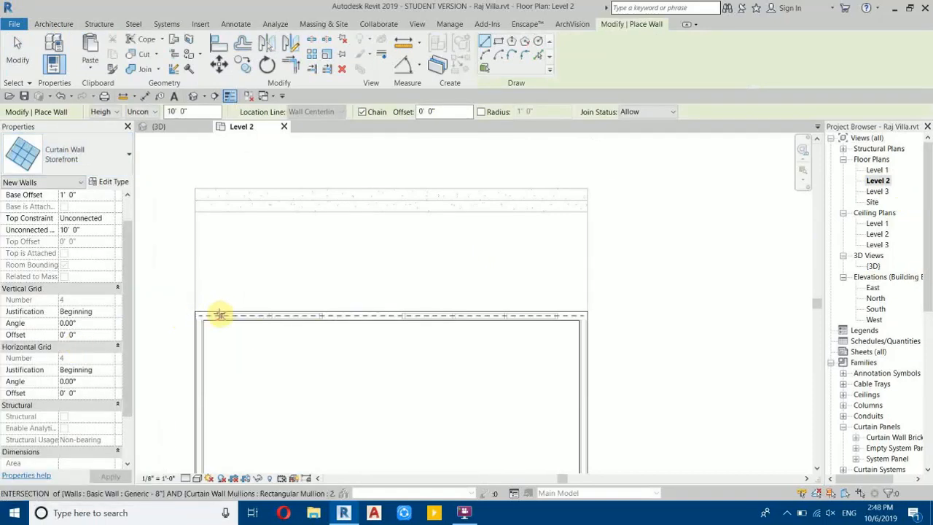
pyautogui.click(218, 315)
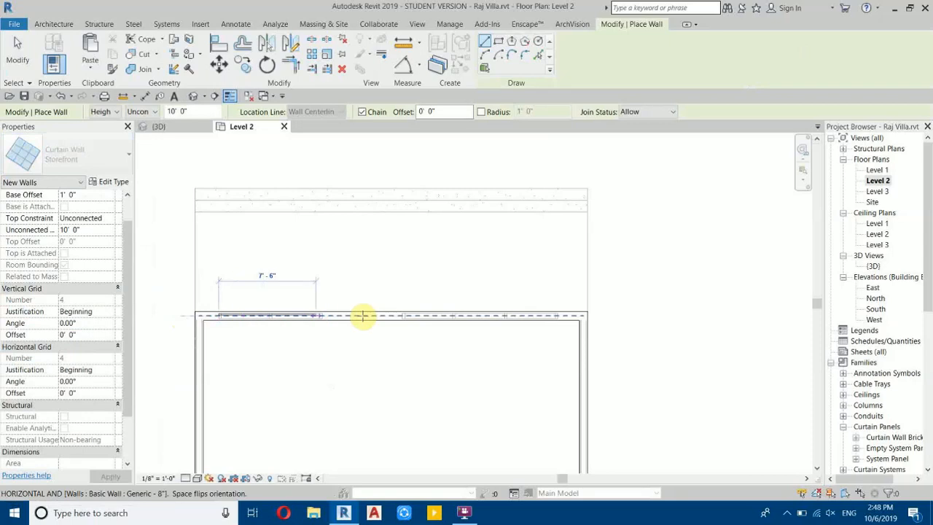
pyautogui.click(568, 315)
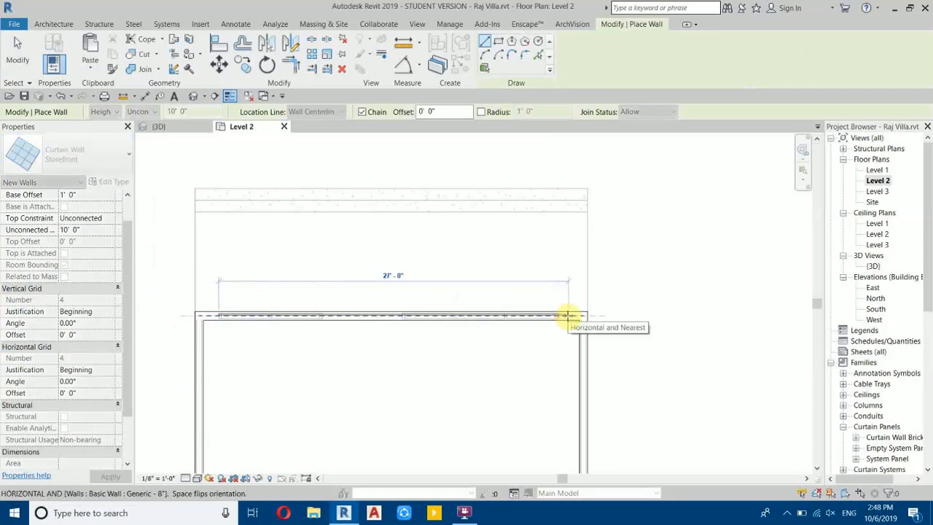
pyautogui.rightClick(804, 218)
pyautogui.click(821, 223)
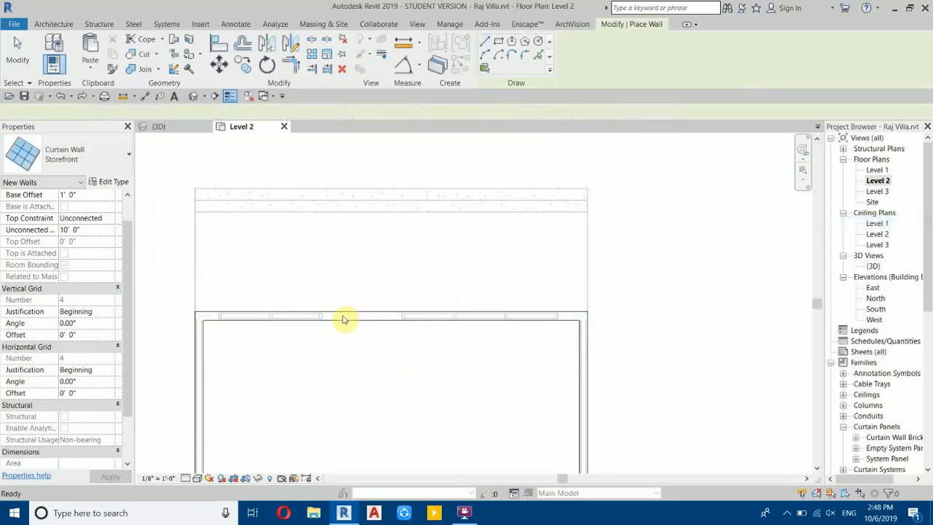
# Step: Draw an 8'-0" Storefront curtain wall on Level 2 in the rear wall, directly over the shorter ground-floor storefront
pyautogui.scroll(2, 208, 313)
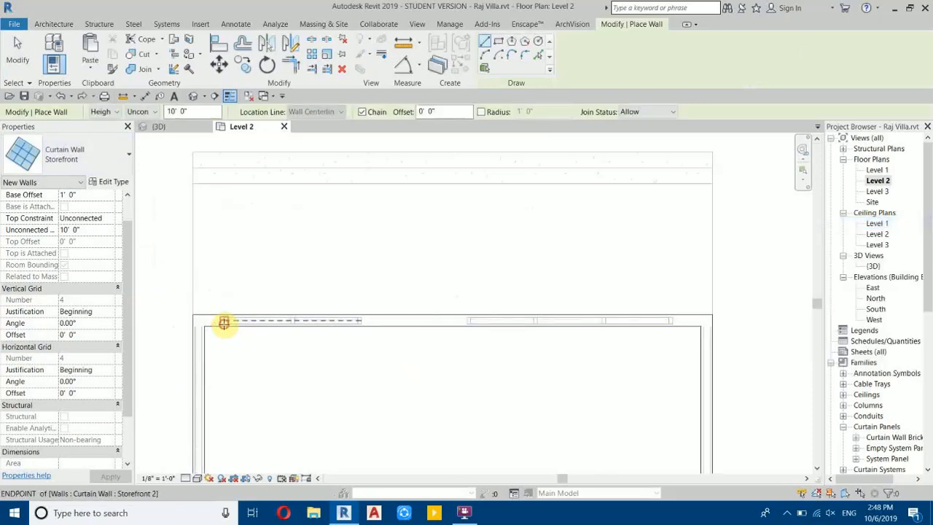
pyautogui.click(221, 321)
pyautogui.scroll(1, 359, 323)
pyautogui.scroll(1, 363, 322)
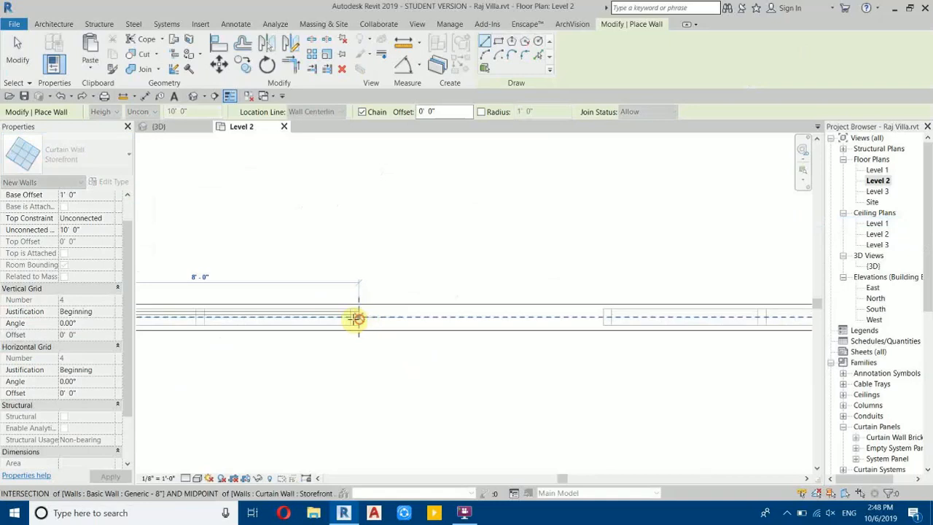
pyautogui.click(358, 320)
# Step: Draw a 12'-0" Storefront curtain wall on Level 2 in the rear wall, end to end over the longer ground-floor storefront
pyautogui.scroll(-2, 363, 319)
pyautogui.scroll(1, 544, 316)
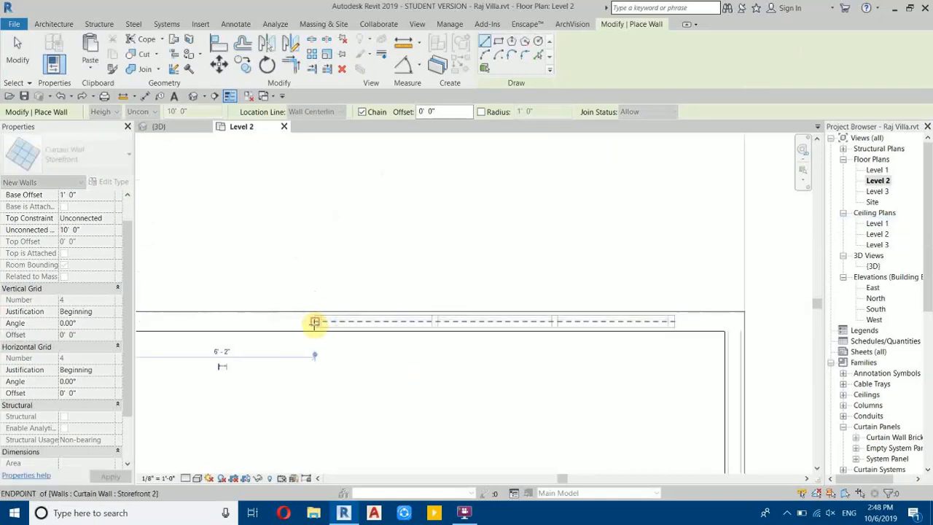
pyautogui.click(314, 321)
pyautogui.click(675, 321)
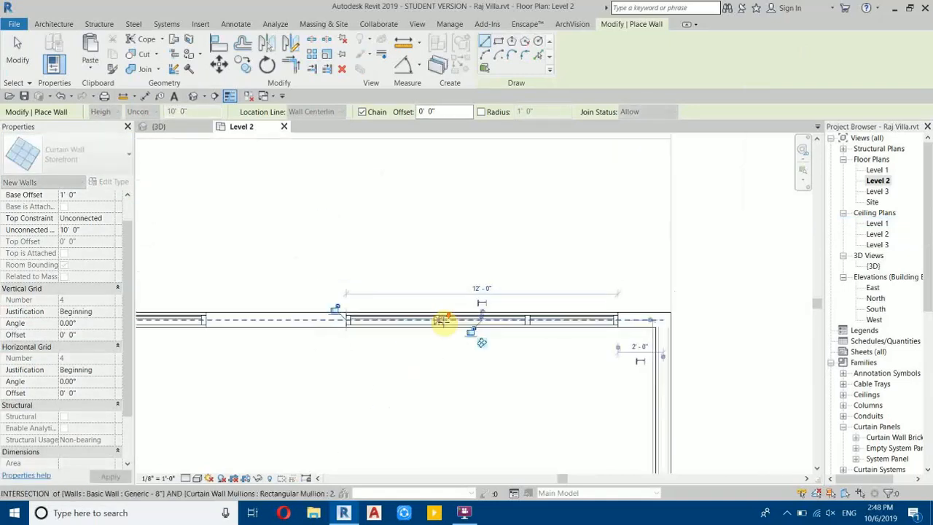
pyautogui.scroll(-2, 339, 296)
pyautogui.press('Escape')
pyautogui.press('Escape')
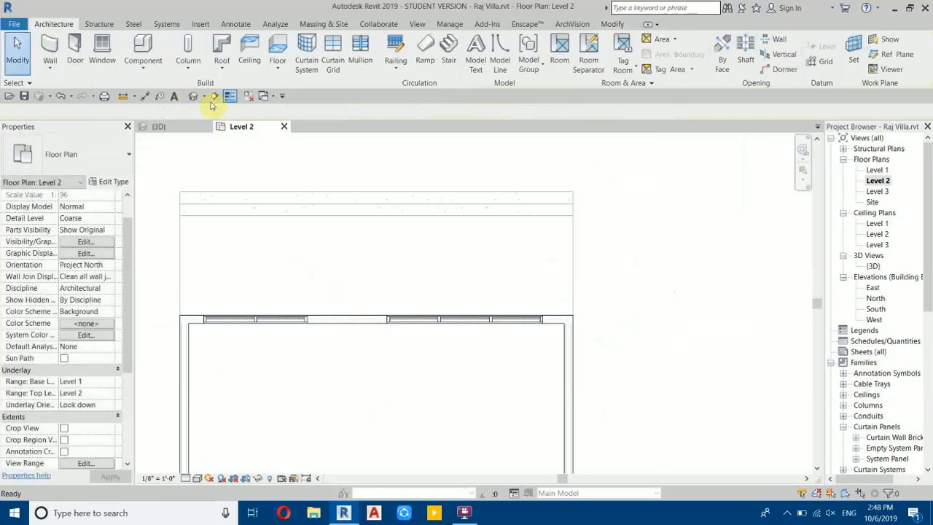
# Step: Delete the longer storefront curtain wall from the rear wall in the Level 1 floor plan
pyautogui.click(873, 170)
pyautogui.doubleClick(873, 169)
pyautogui.scroll(2, 216, 319)
pyautogui.click(477, 323)
pyautogui.press('Delete')
# Step: Stretch the remaining 8'-0" Level 1 storefront along the rear wall until it ends near the opposite corner
pyautogui.click(235, 321)
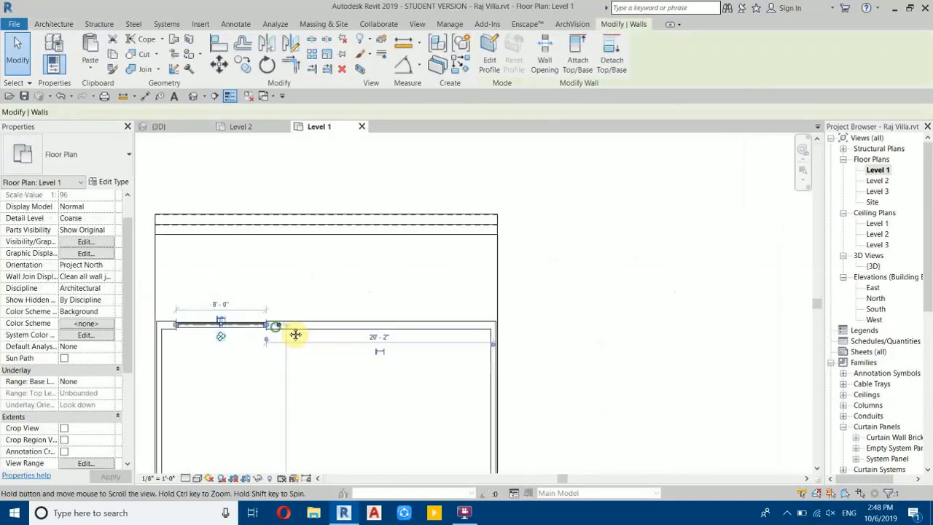
pyautogui.scroll(-1, 288, 329)
pyautogui.moveTo(356, 333); pyautogui.dragTo(646, 325)
pyautogui.click(719, 286)
pyautogui.scroll(-2, 364, 296)
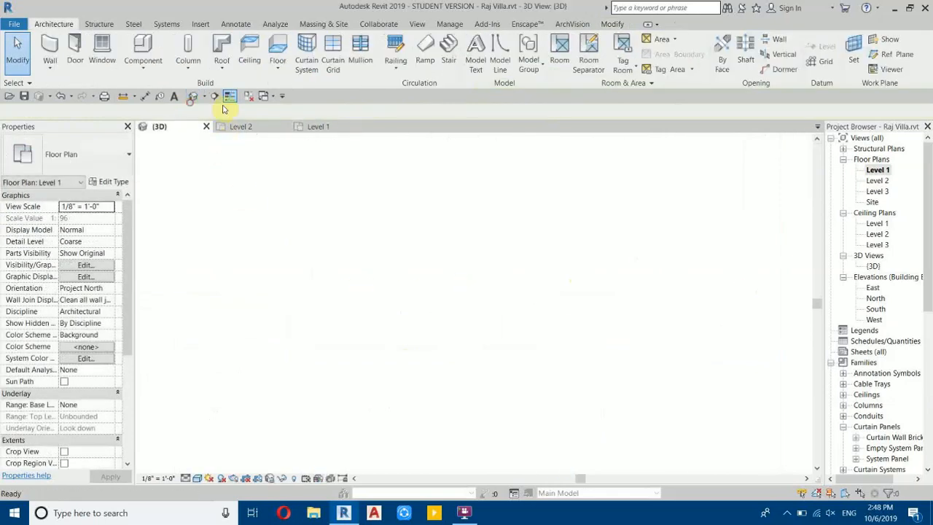
# Step: Return to the 3D view with the inactive views closed and inspect the rear facade's ground-floor storefront
pyautogui.click(192, 96)
pyautogui.click(249, 96)
pyautogui.scroll(-2, 423, 328)
pyautogui.scroll(2, 444, 432)
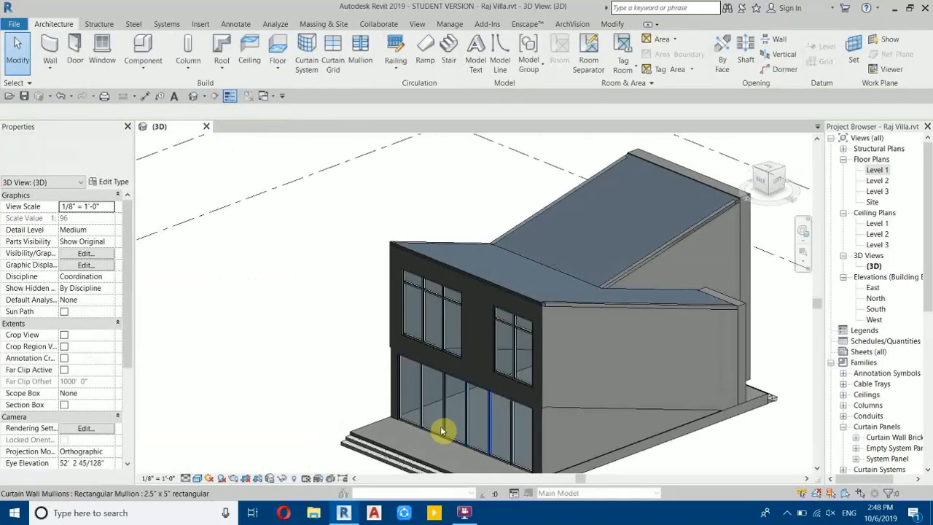
pyautogui.scroll(2, 445, 431)
pyautogui.scroll(3, 433, 430)
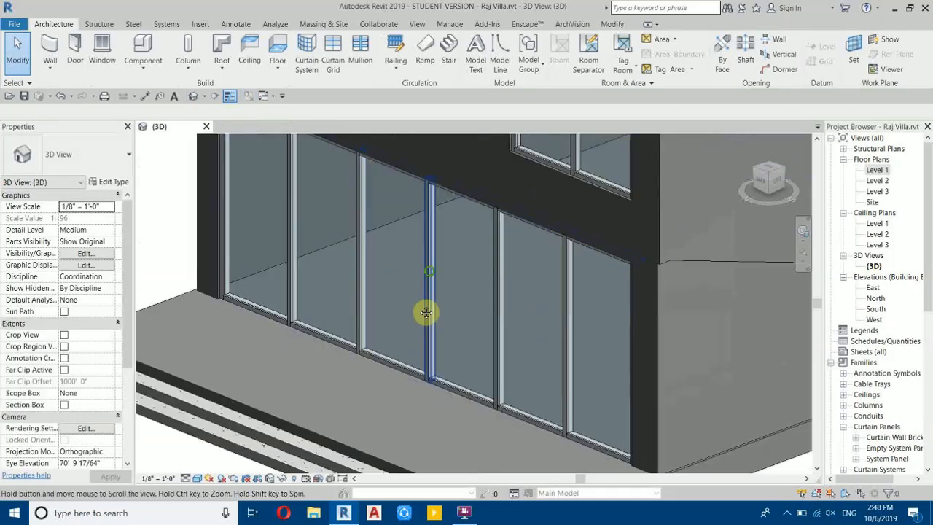
pyautogui.moveTo(429, 280); pyautogui.dragTo(407, 344, button='middle')
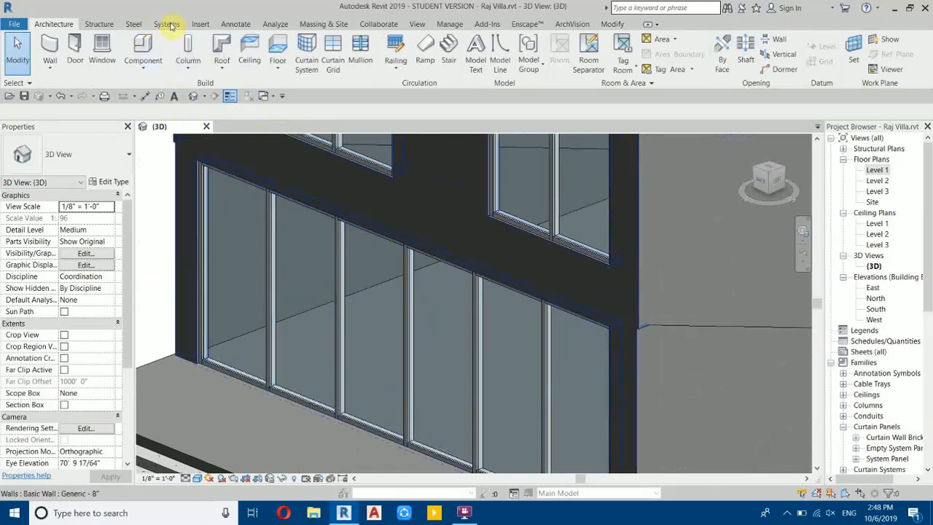
# Step: Load the Door-Curtain-Wall-Double-Glass.rfa family from the Doors folder of the US Imperial library
pyautogui.click(202, 24)
pyautogui.click(438, 64)
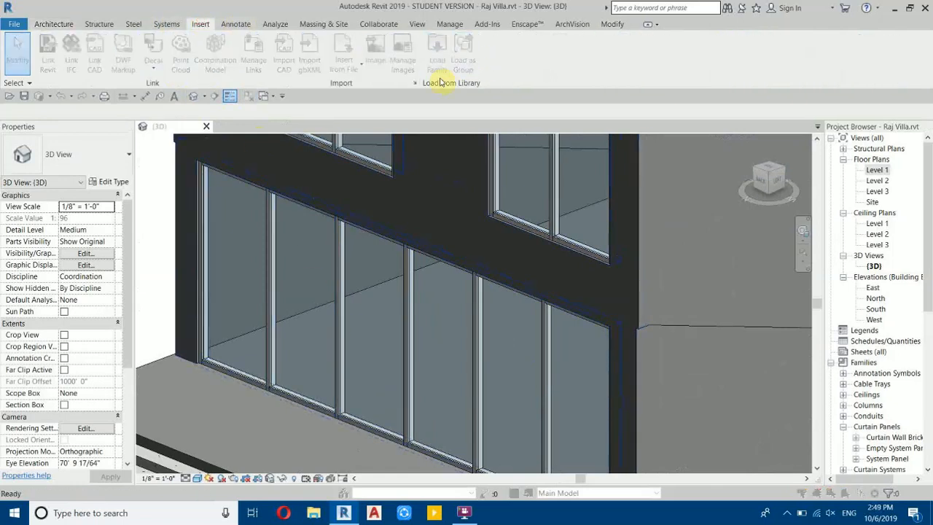
pyautogui.click(111, 250)
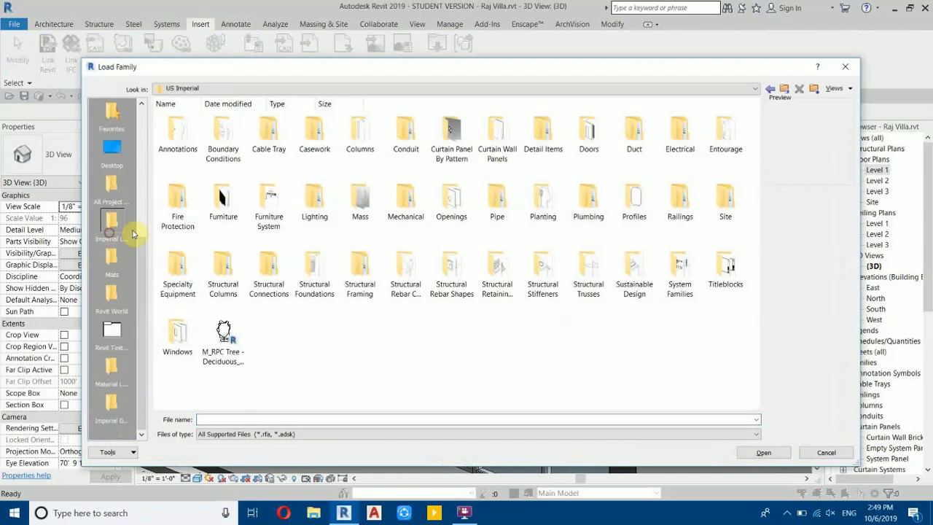
pyautogui.doubleClick(588, 151)
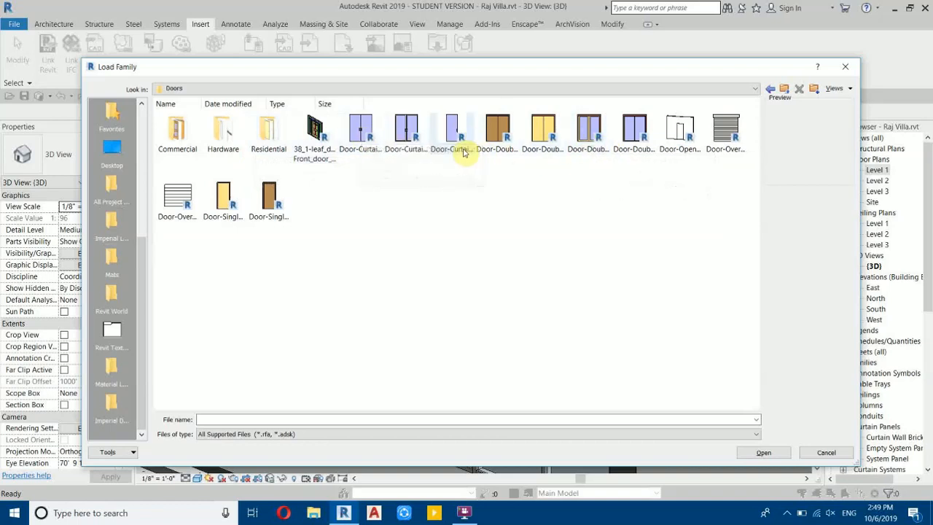
pyautogui.click(353, 151)
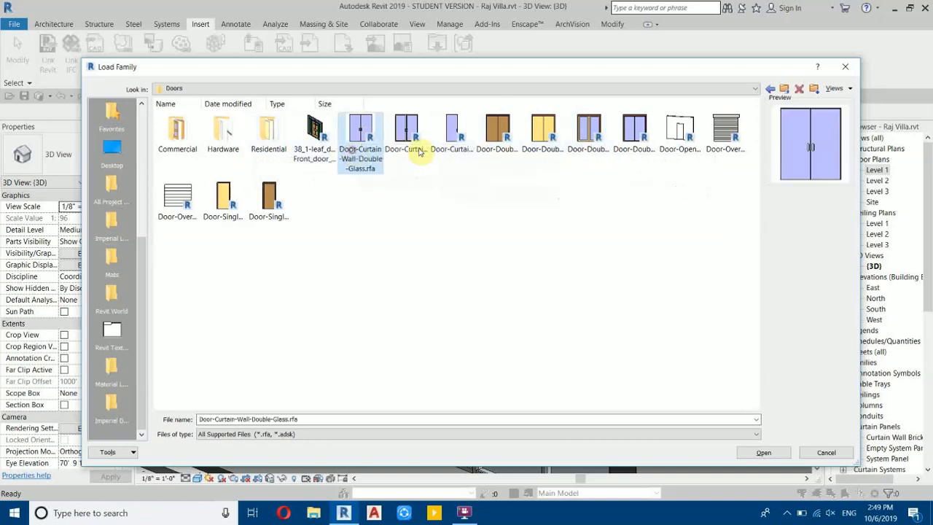
pyautogui.click(333, 161)
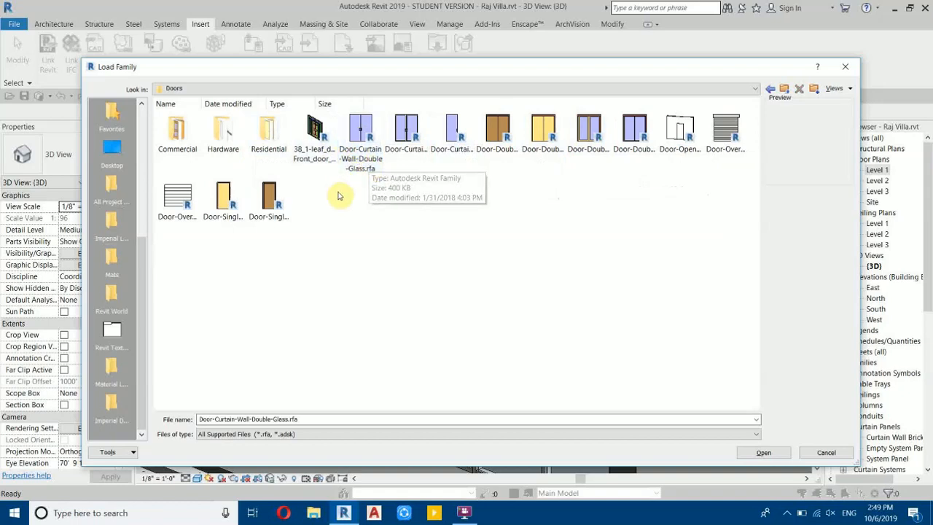
pyautogui.doubleClick(373, 165)
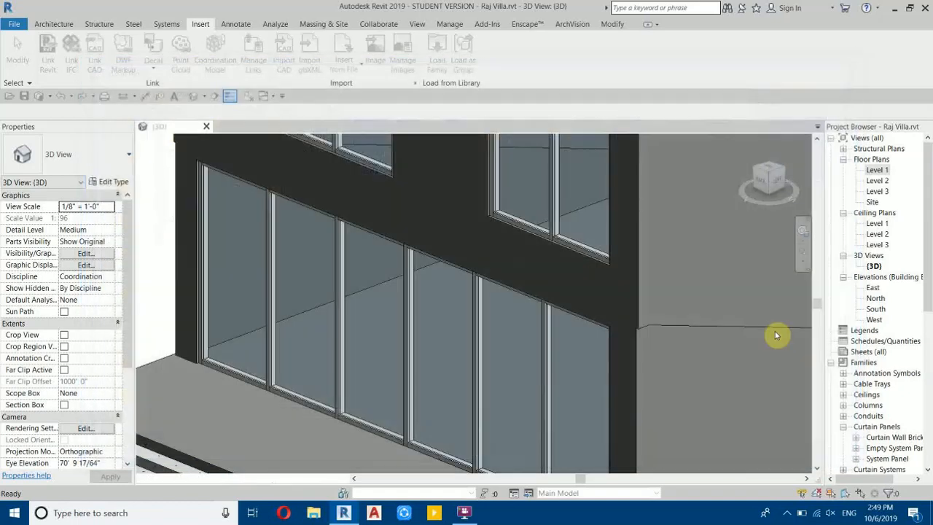
# Step: Set the vertical grid spacing of the ground-floor rear curtain wall's Storefront 2 type to 3'-0"
pyautogui.scroll(2, 358, 412)
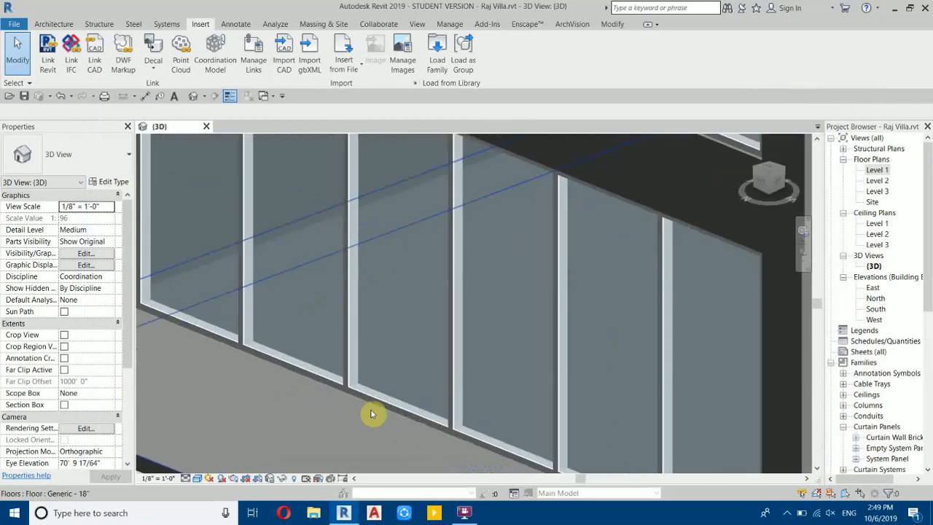
pyautogui.press('Tab')
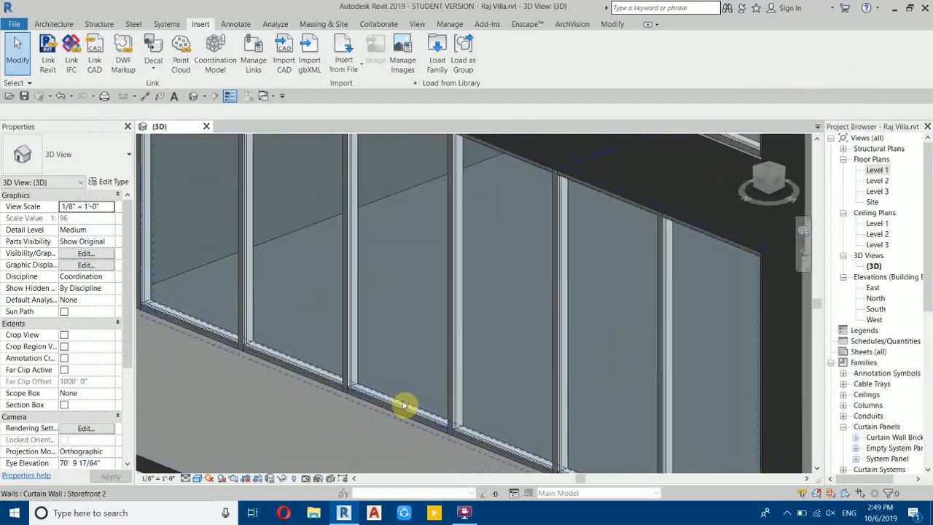
pyautogui.scroll(1, 400, 405)
pyautogui.click(412, 411)
pyautogui.press('Escape')
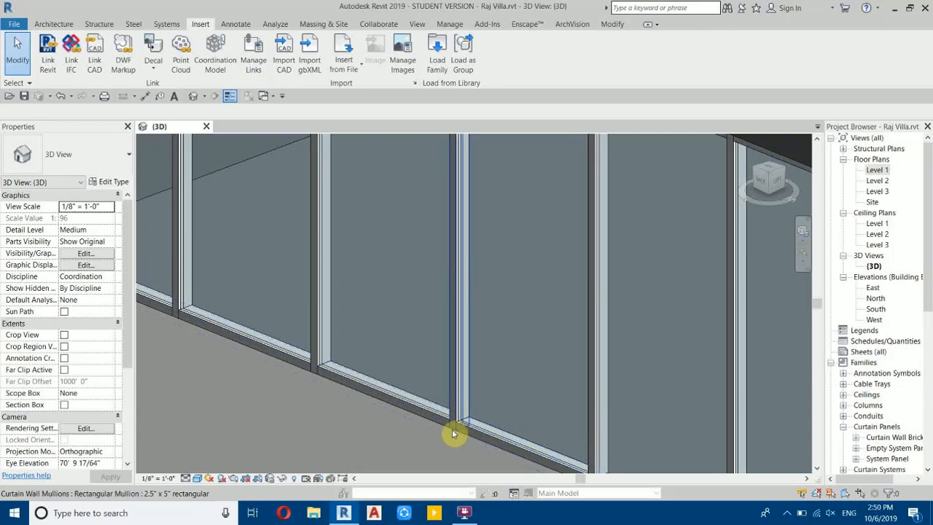
pyautogui.press('Tab')
pyautogui.click(448, 433)
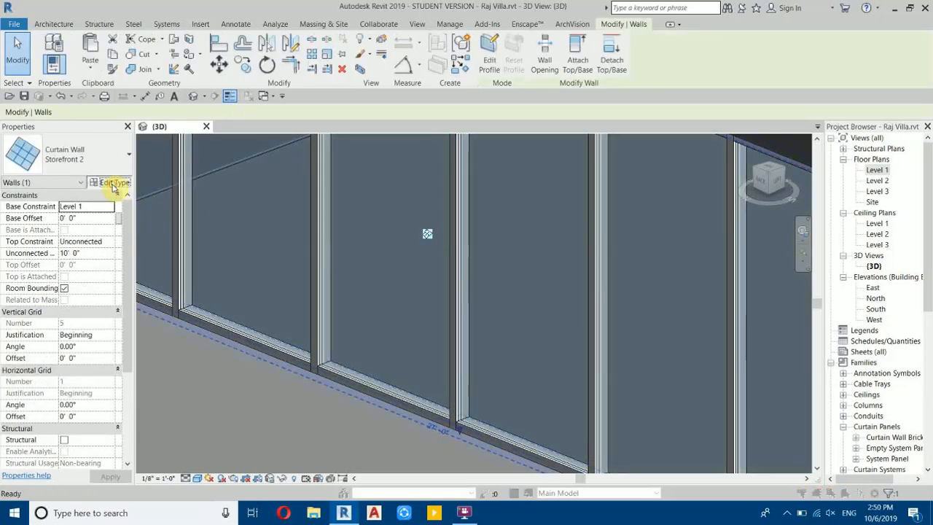
pyautogui.click(113, 184)
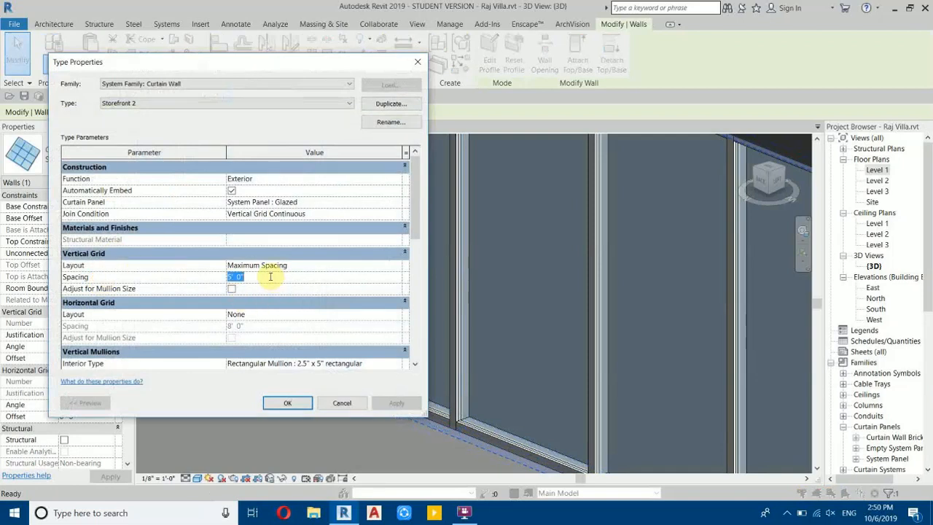
pyautogui.click(289, 406)
pyautogui.scroll(-5, 323, 292)
pyautogui.press('Escape')
pyautogui.moveTo(467, 312)
pyautogui.keyDown('shift'); pyautogui.mouseDown(button='middle')
pyautogui.moveTo(542, 321)
pyautogui.moveTo(459, 321)
pyautogui.mouseUp(button='middle'); pyautogui.keyUp('shift')
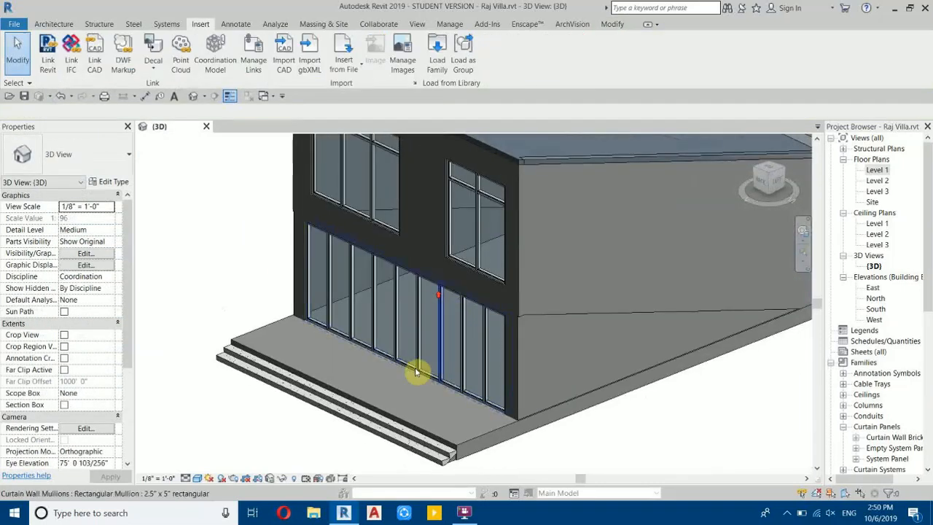
# Step: Delete a vertical mullion near the middle of the ground-floor storefront and the two bottom mullions on either side of it
pyautogui.scroll(3, 417, 372)
pyautogui.click(352, 374)
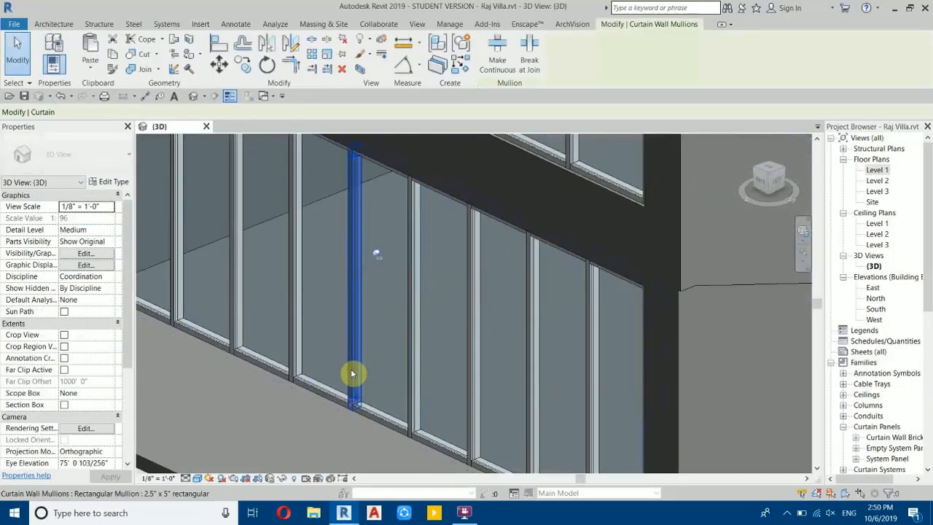
pyautogui.click(342, 68)
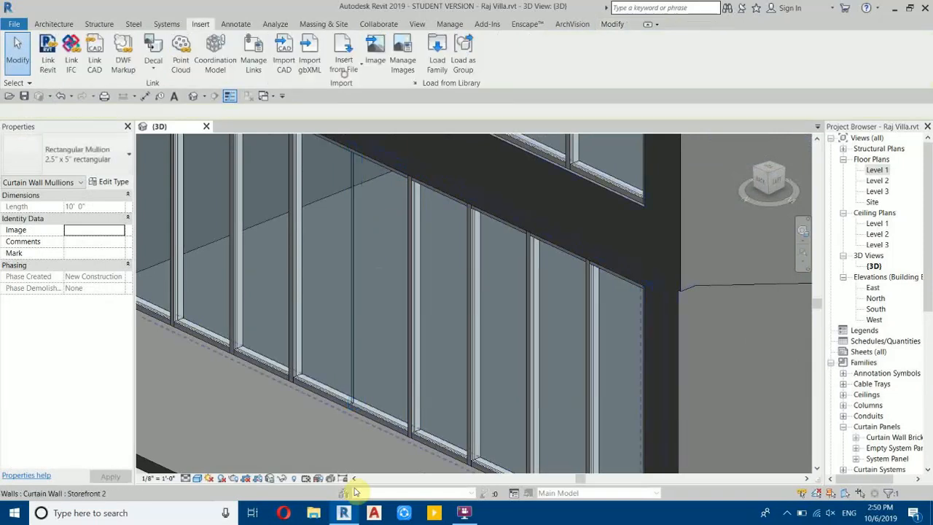
pyautogui.click(332, 394)
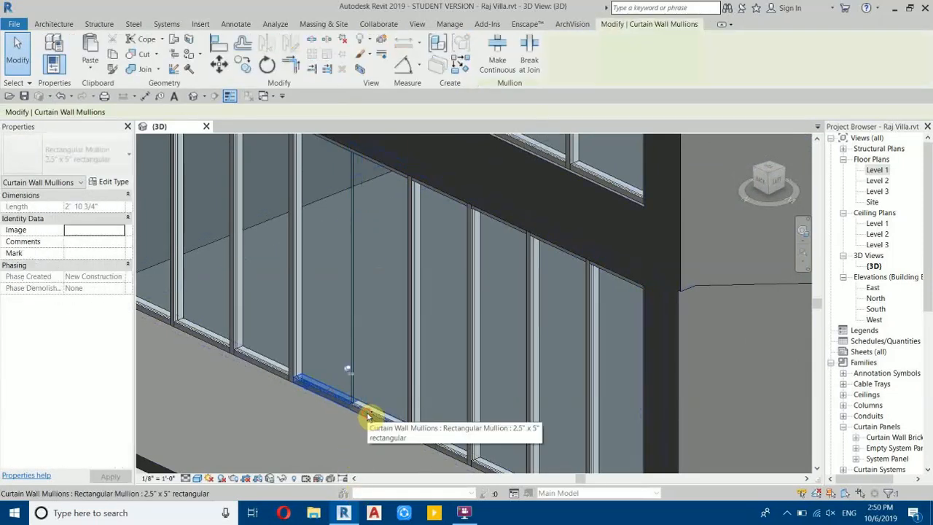
pyautogui.keyDown('ctrl'); pyautogui.click(369, 415); pyautogui.keyUp('ctrl')
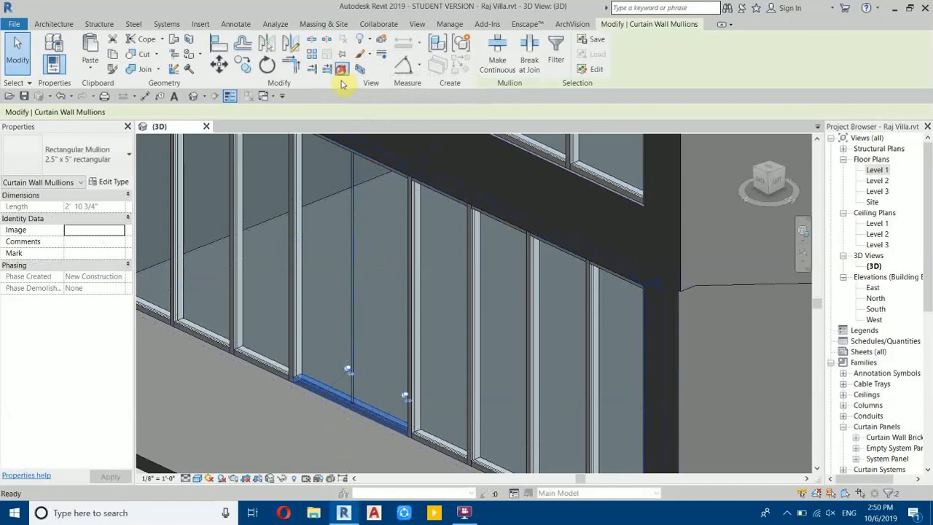
pyautogui.click(342, 70)
# Step: Add a horizontal curtain grid line across all segments of the ground-floor storefront and set it 7' above the base
pyautogui.click(46, 25)
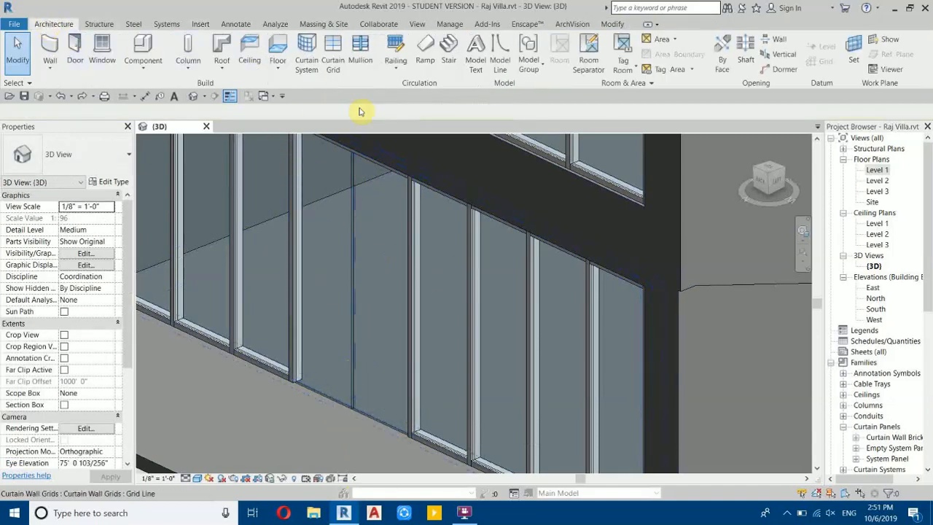
pyautogui.moveTo(375, 216); pyautogui.dragTo(461, 259, button='middle')
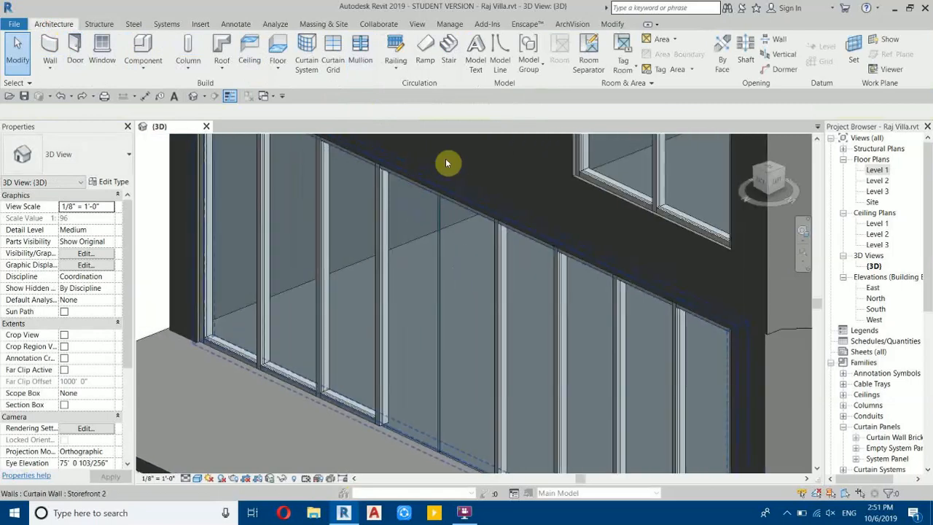
pyautogui.click(333, 60)
pyautogui.scroll(-2, 235, 200)
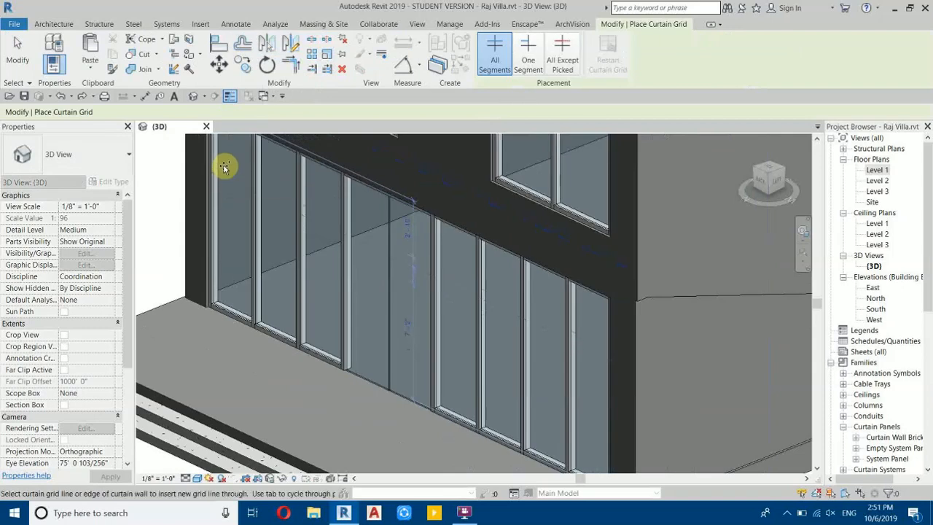
pyautogui.click(224, 167)
pyautogui.scroll(2, 382, 240)
pyautogui.press('Escape')
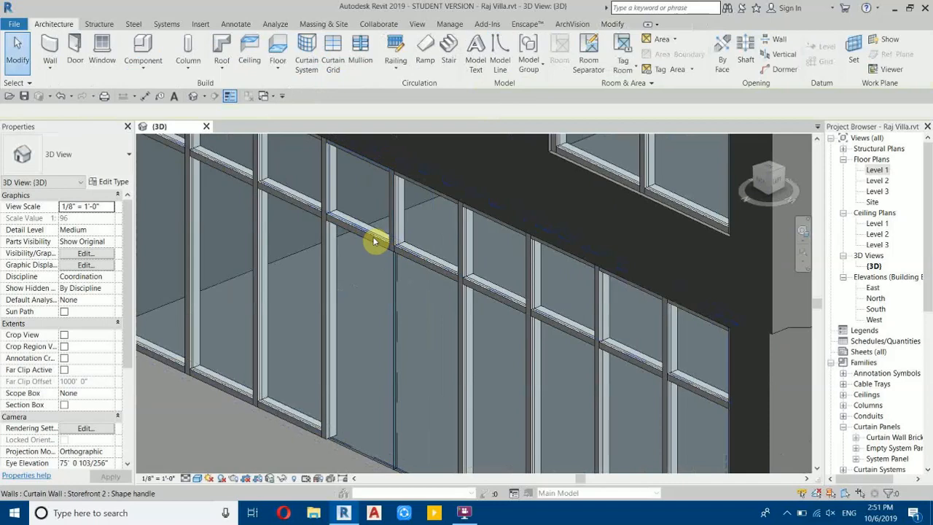
pyautogui.click(374, 241)
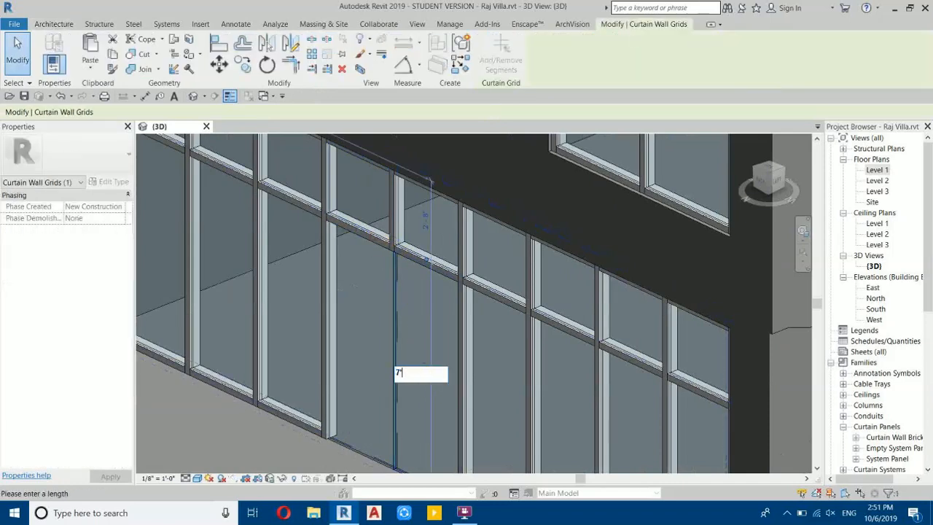
pyautogui.press('Escape')
# Step: Delete the horizontal mullions along the 7' grid line on both sides of the door opening, keeping the two directly above it
pyautogui.scroll(-4, 444, 292)
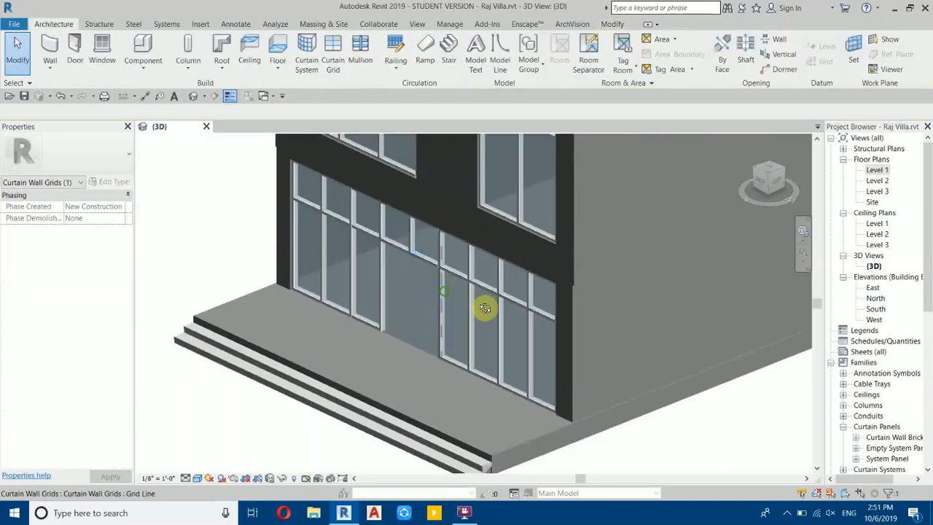
pyautogui.keyDown('shift'); pyautogui.moveTo(445, 291); pyautogui.dragTo(528, 311, button='middle'); pyautogui.keyUp('shift')
pyautogui.moveTo(681, 347); pyautogui.dragTo(274, 206, button='middle')
pyautogui.scroll(1, 418, 249)
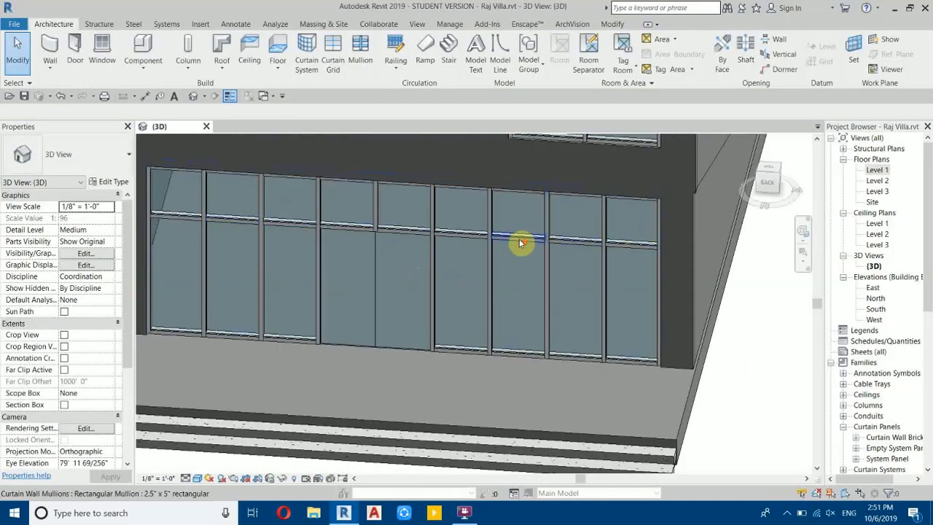
pyautogui.scroll(2, 520, 243)
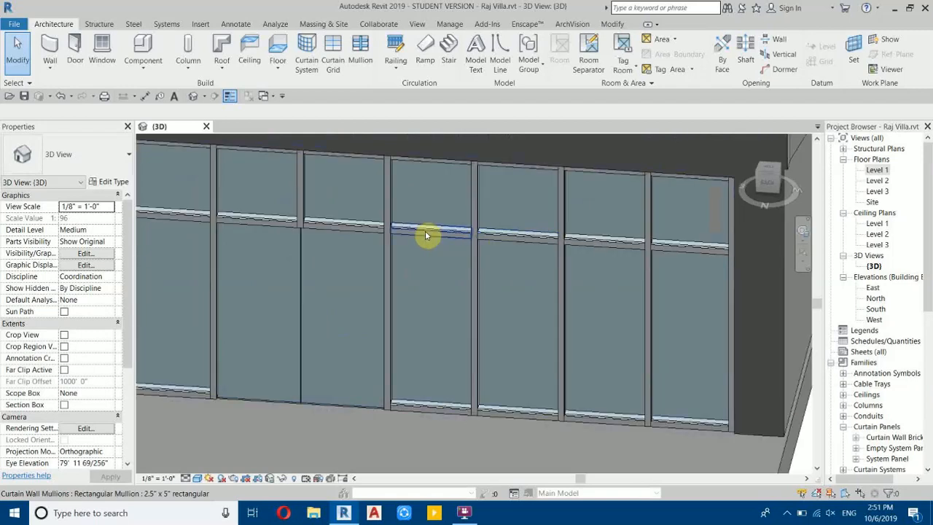
pyautogui.click(428, 234)
pyautogui.keyDown('ctrl'); pyautogui.click(490, 236); pyautogui.keyUp('ctrl')
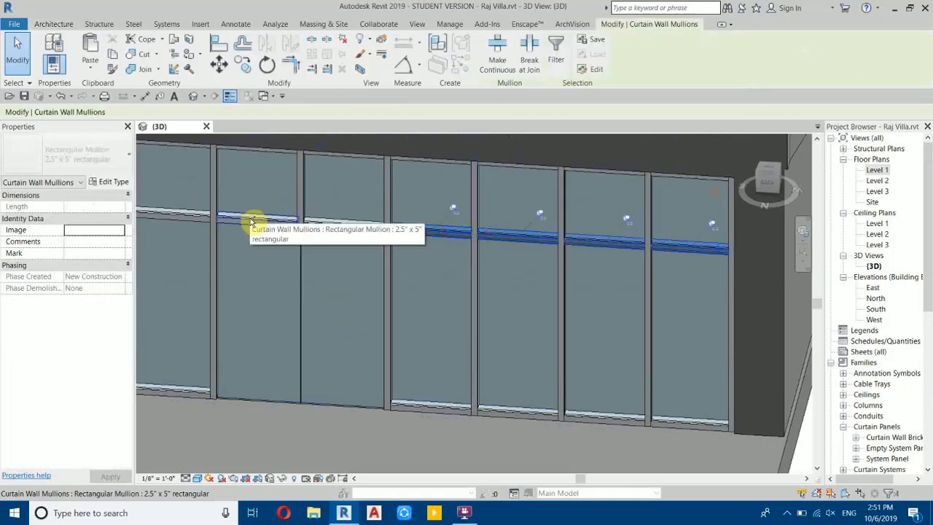
pyautogui.moveTo(251, 216); pyautogui.dragTo(520, 258, button='middle')
pyautogui.keyDown('ctrl'); pyautogui.click(356, 250); pyautogui.keyUp('ctrl')
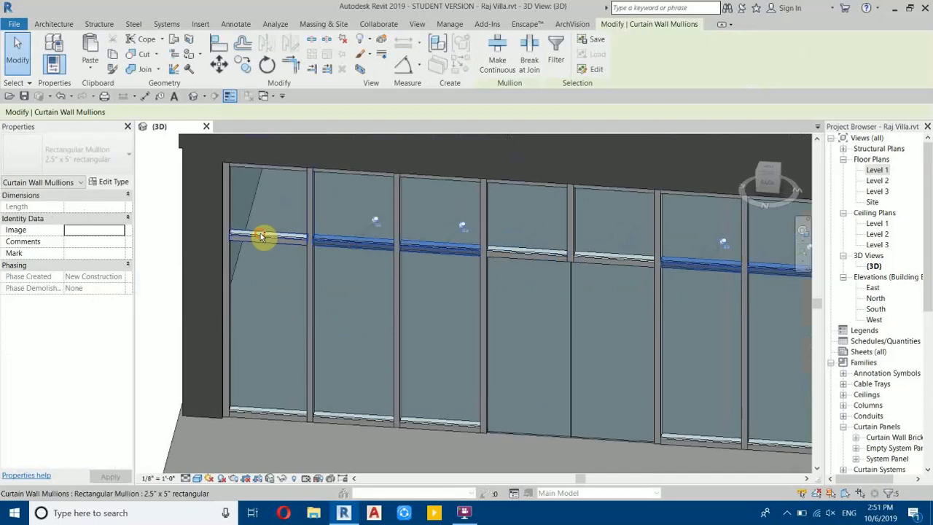
pyautogui.keyDown('ctrl'); pyautogui.click(265, 235); pyautogui.keyUp('ctrl')
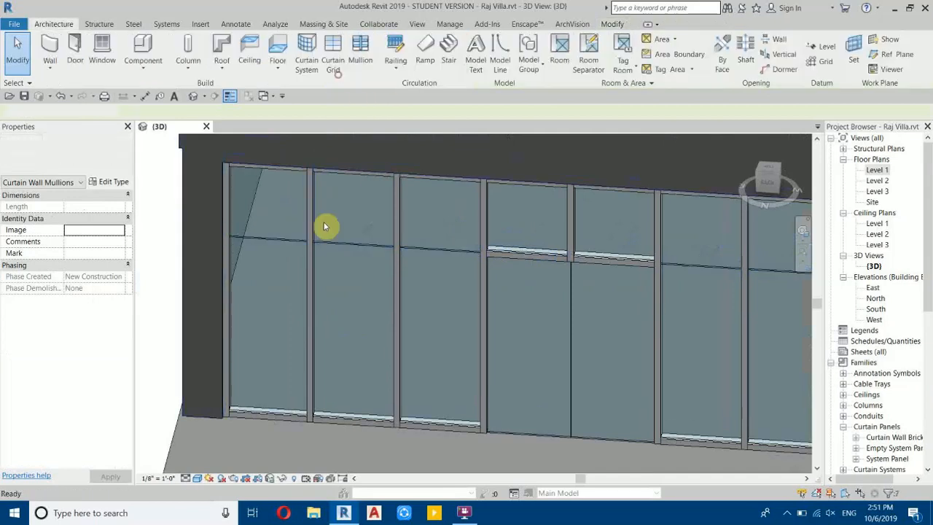
# Step: Remove the vertical grid line's segment below the 7' line to merge the two door-bay panels into one
pyautogui.moveTo(578, 377); pyautogui.dragTo(430, 235, button='middle')
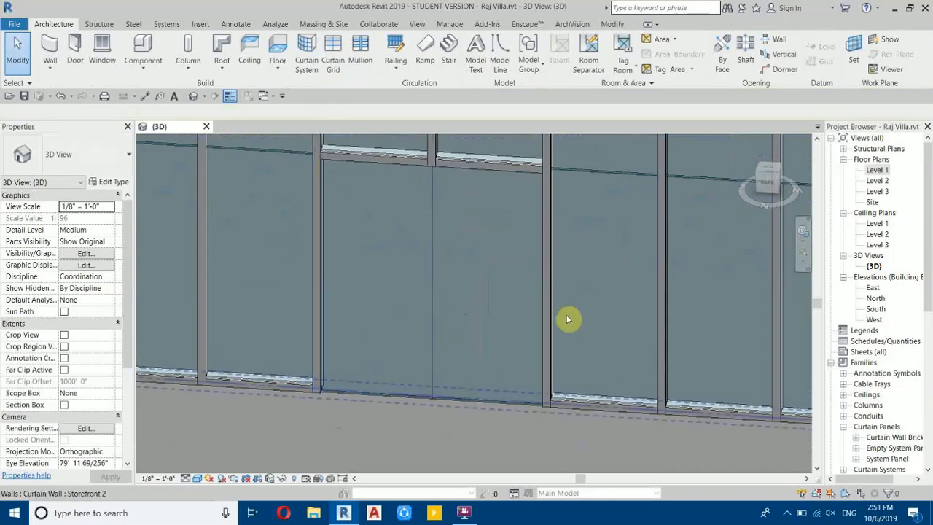
pyautogui.click(432, 251)
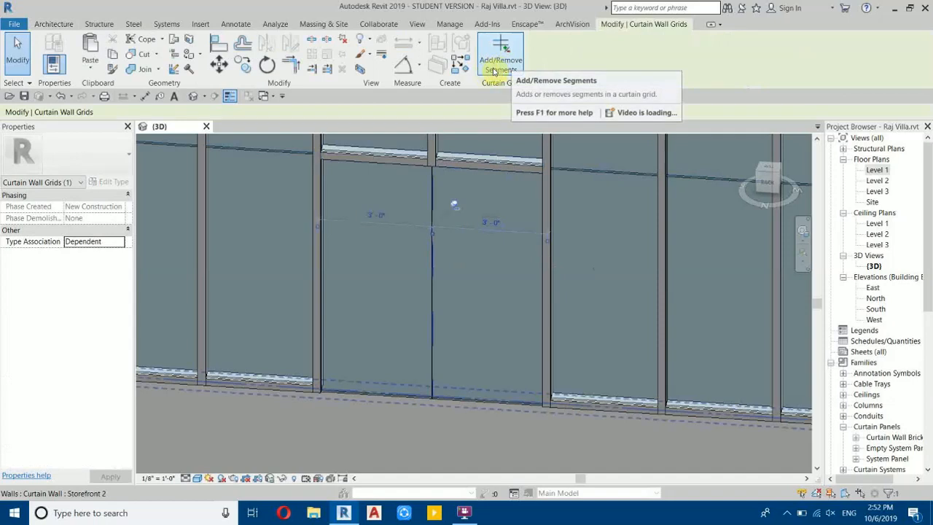
pyautogui.click(494, 68)
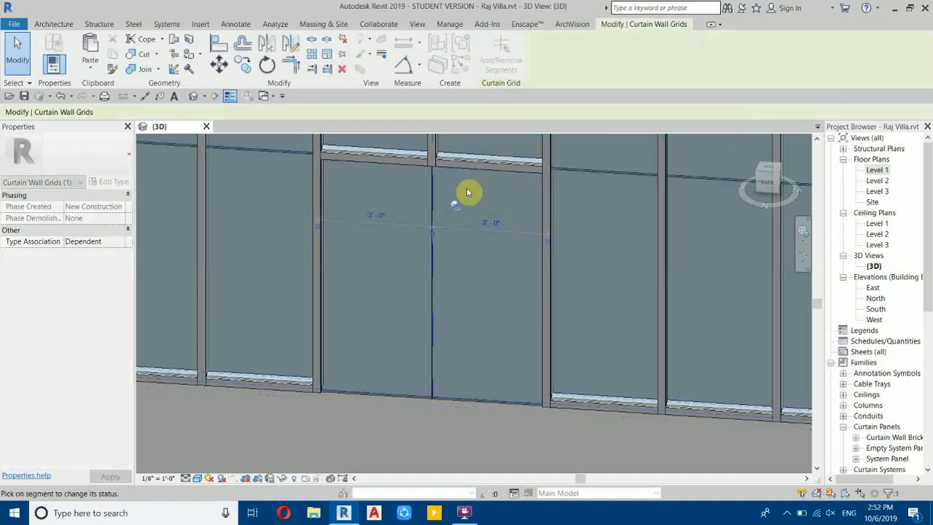
pyautogui.click(432, 292)
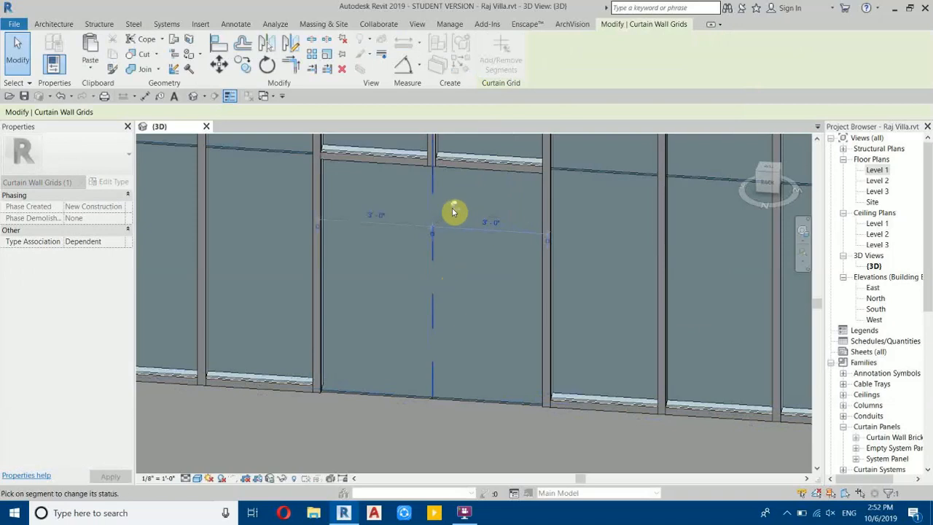
pyautogui.press('Escape')
pyautogui.press('Escape')
# Step: Change the merged glazed panel's type to Door-Curtain-Wall-Double-Glass
pyautogui.scroll(-2, 372, 365)
pyautogui.keyDown('shift'); pyautogui.moveTo(373, 366); pyautogui.dragTo(445, 299, button='middle'); pyautogui.keyUp('shift')
pyautogui.moveTo(197, 452); pyautogui.dragTo(490, 354, button='middle')
pyautogui.scroll(1, 429, 324)
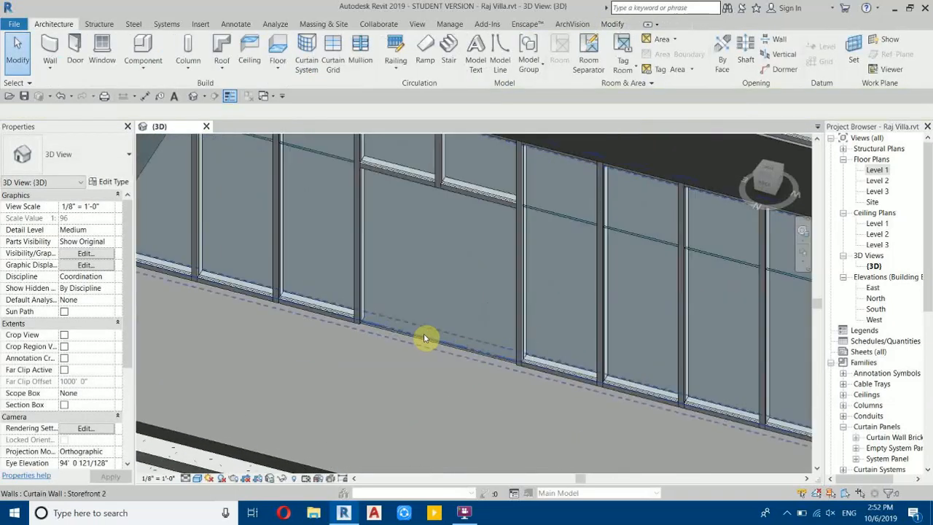
pyautogui.press('Tab')
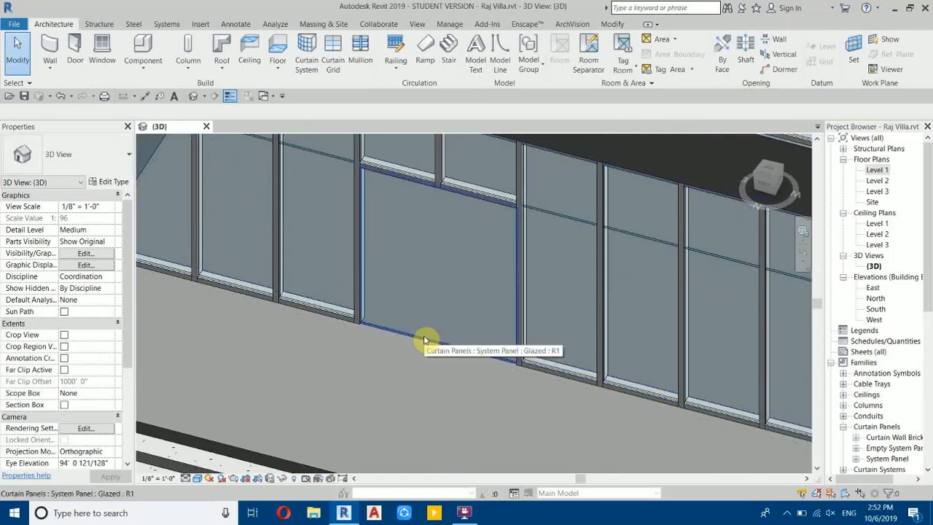
pyautogui.click(425, 339)
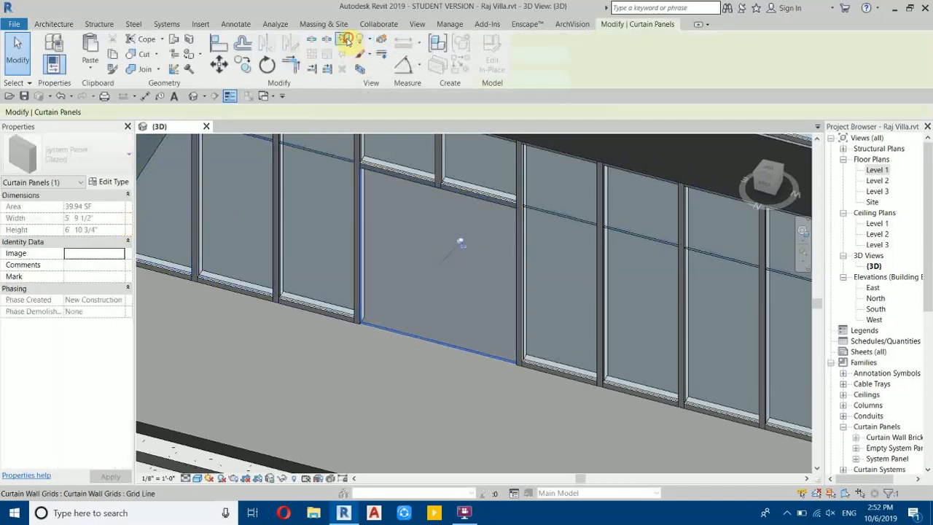
pyautogui.click(109, 151)
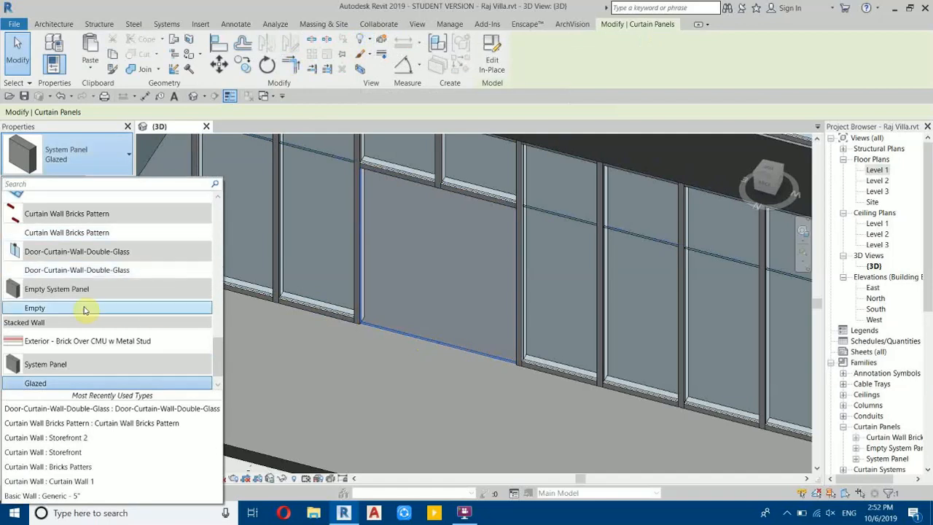
pyautogui.click(52, 272)
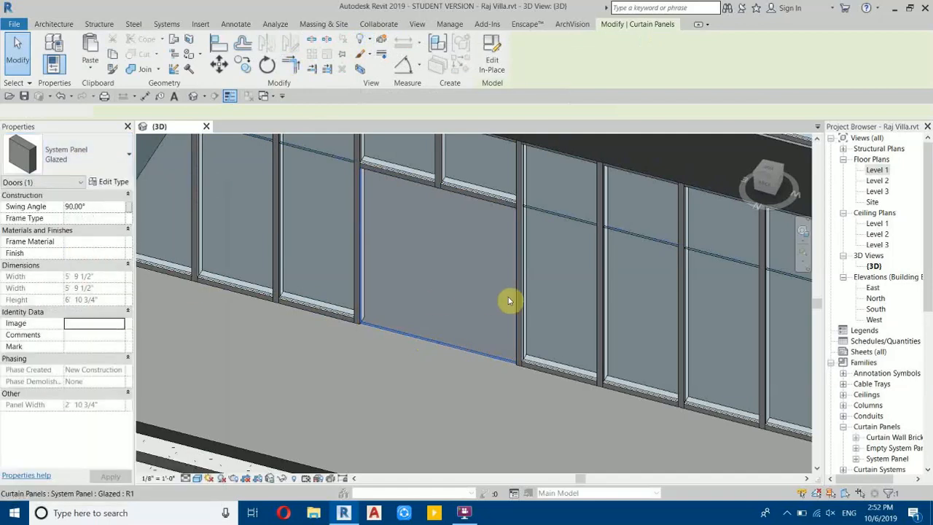
# Step: Set the 3D view's detail level to Fine
pyautogui.click(197, 479)
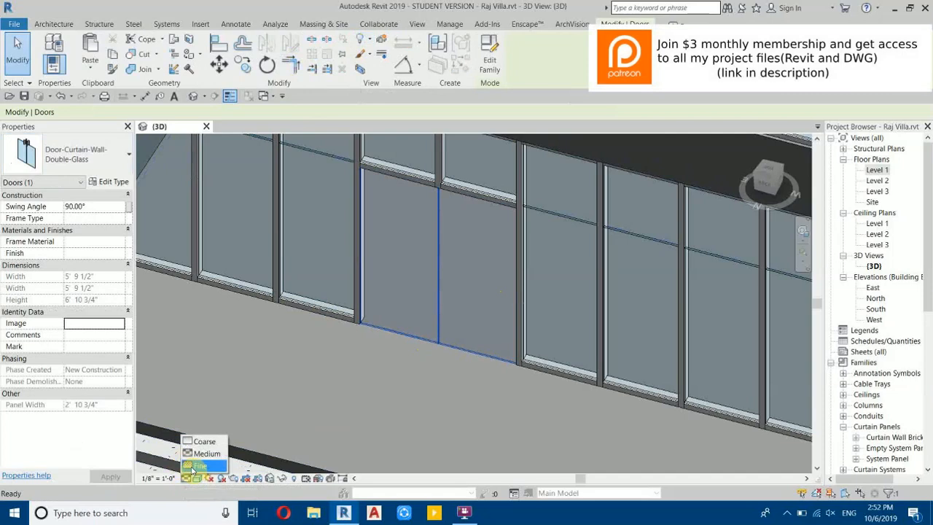
pyautogui.click(196, 465)
pyautogui.press('Escape')
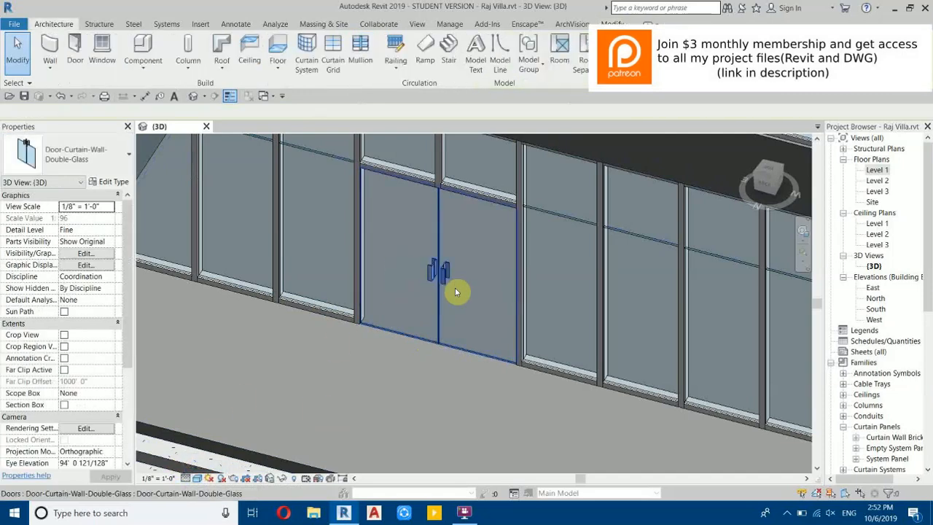
# Step: Examine the rear facade around the double glass door, its handles and the mullions above it
pyautogui.scroll(-6, 402, 316)
pyautogui.keyDown('shift'); pyautogui.moveTo(571, 289); pyautogui.dragTo(380, 252, button='middle'); pyautogui.keyUp('shift')
pyautogui.scroll(3, 379, 252)
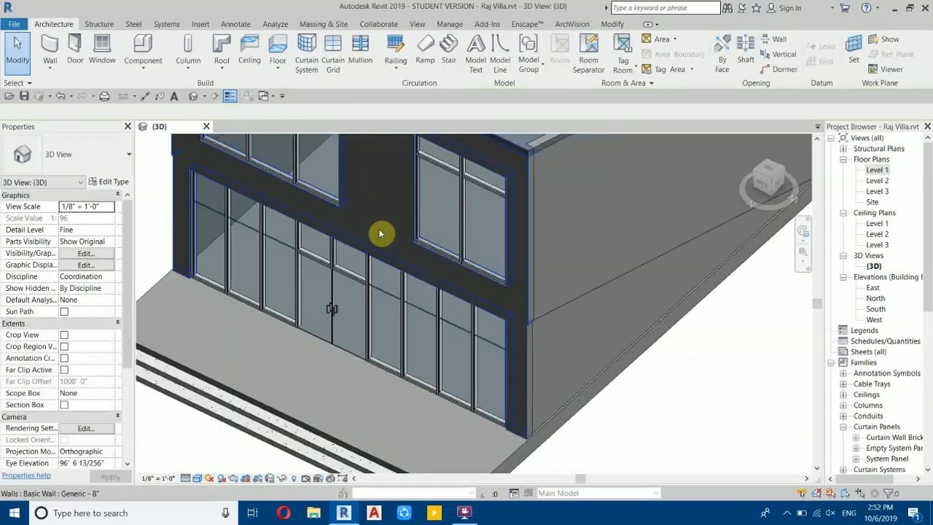
pyautogui.scroll(2, 243, 276)
pyautogui.moveTo(343, 309)
pyautogui.keyDown('shift'); pyautogui.mouseDown(button='middle')
pyautogui.moveTo(445, 296)
pyautogui.moveTo(350, 295)
pyautogui.mouseUp(button='middle'); pyautogui.keyUp('shift')
pyautogui.keyDown('shift'); pyautogui.moveTo(350, 294); pyautogui.dragTo(508, 263, button='middle'); pyautogui.keyUp('shift')
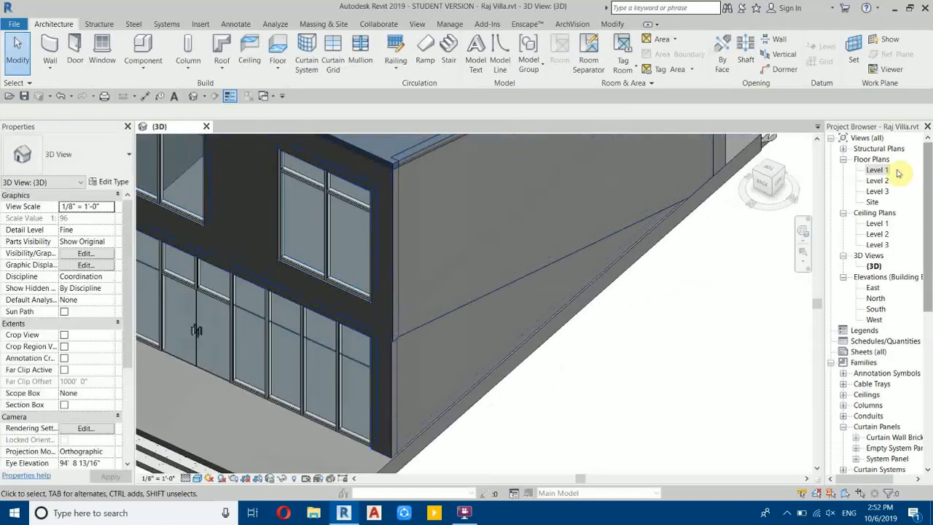
pyautogui.scroll(5, 219, 299)
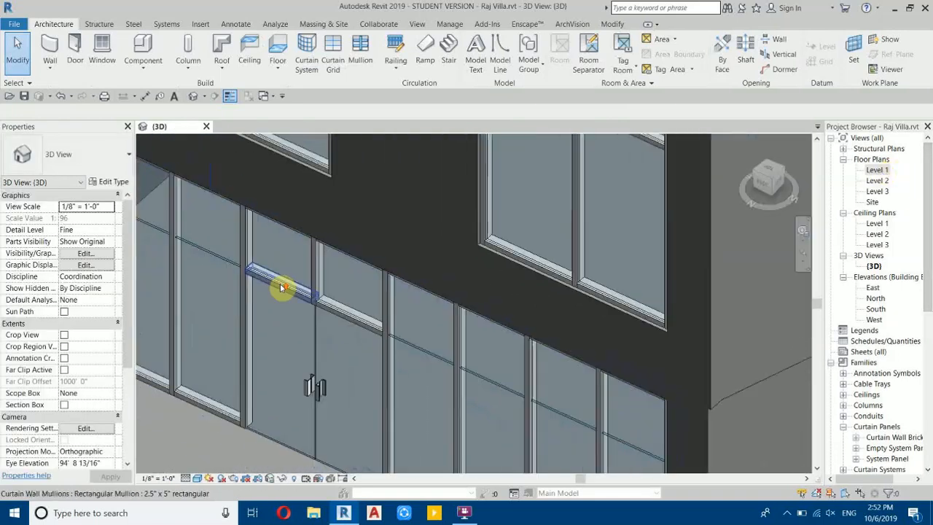
# Step: Delete the short vertical mullion above the double glass door on the rear facade
pyautogui.click(346, 279)
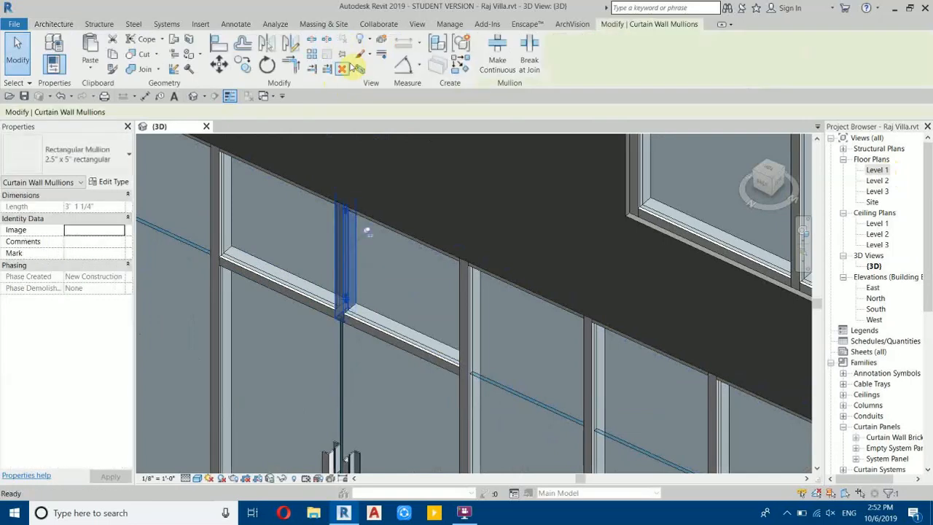
pyautogui.press('Escape')
pyautogui.scroll(-6, 402, 275)
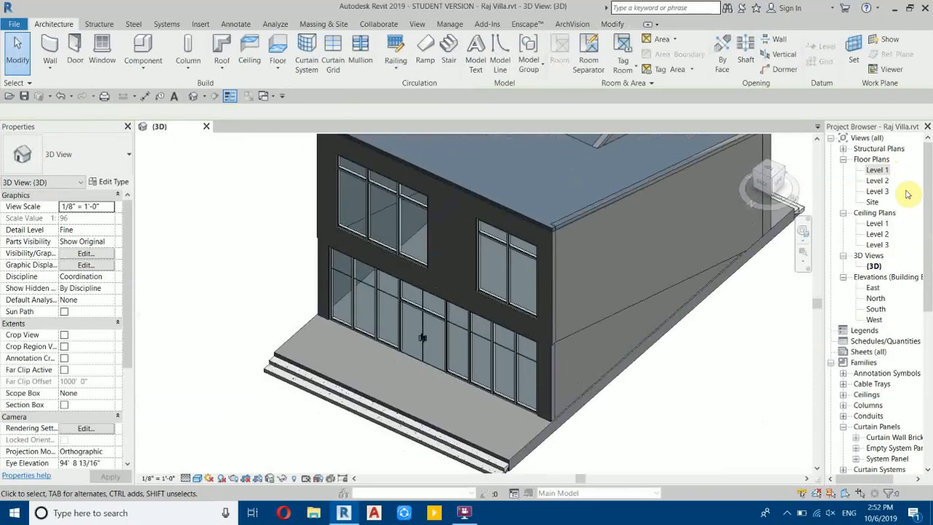
# Step: Open the Level 2 floor plan at the rear end of the villa
pyautogui.click(877, 170)
pyautogui.doubleClick(878, 181)
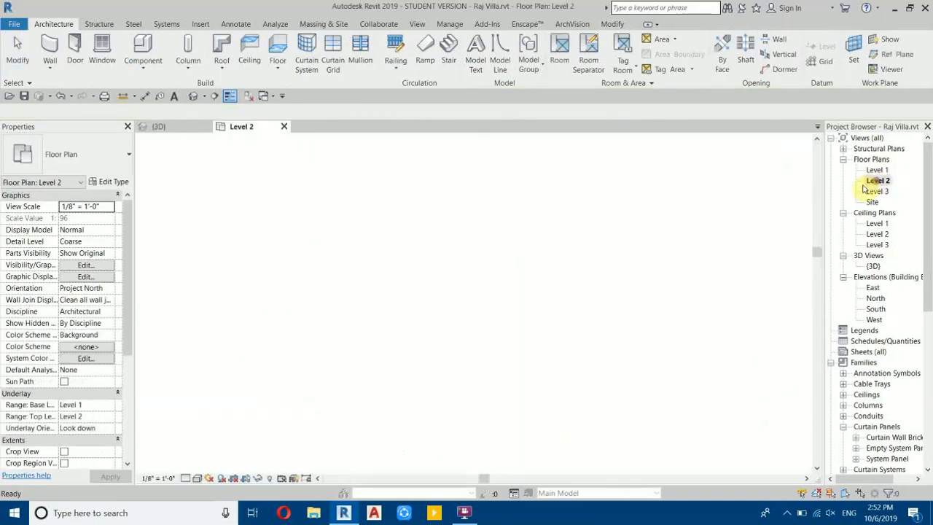
pyautogui.scroll(5, 475, 328)
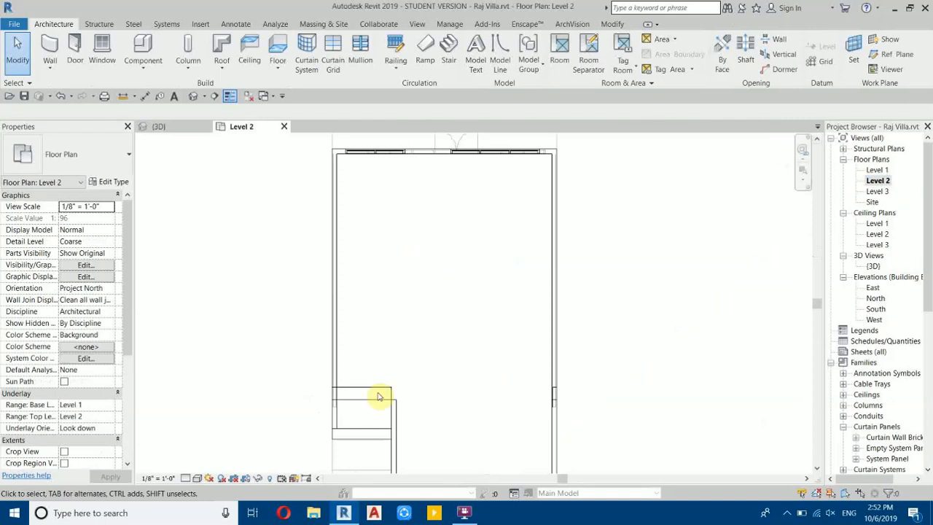
pyautogui.moveTo(428, 254); pyautogui.dragTo(327, 279, button='middle')
# Step: Sketch a rectangular Level 2 floor boundary from the rear outer wall corner to the diagonally opposite front outer wall corner
pyautogui.click(278, 57)
pyautogui.scroll(3, 240, 177)
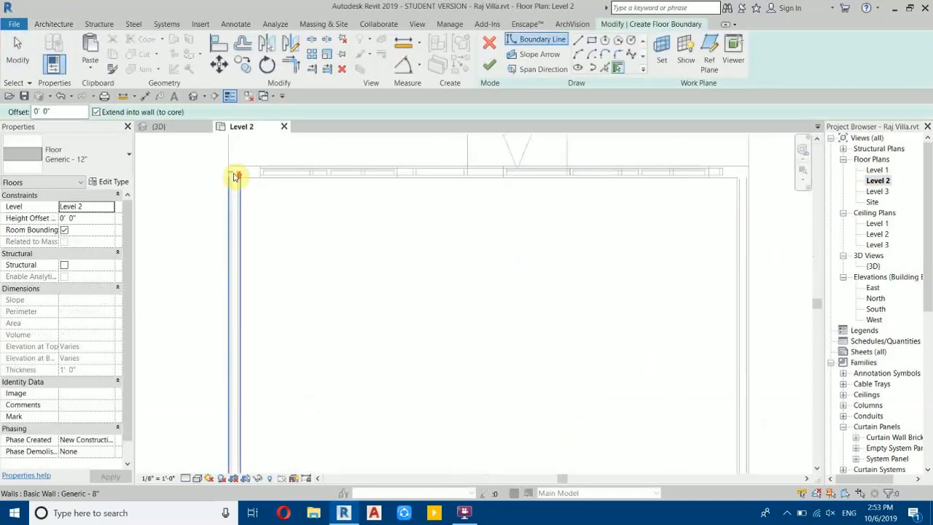
pyautogui.click(592, 40)
pyautogui.click(222, 158)
pyautogui.scroll(-4, 300, 268)
pyautogui.moveTo(478, 416); pyautogui.dragTo(387, 183, button='middle')
pyautogui.moveTo(469, 398); pyautogui.dragTo(469, 248, button='middle')
pyautogui.scroll(2, 512, 353)
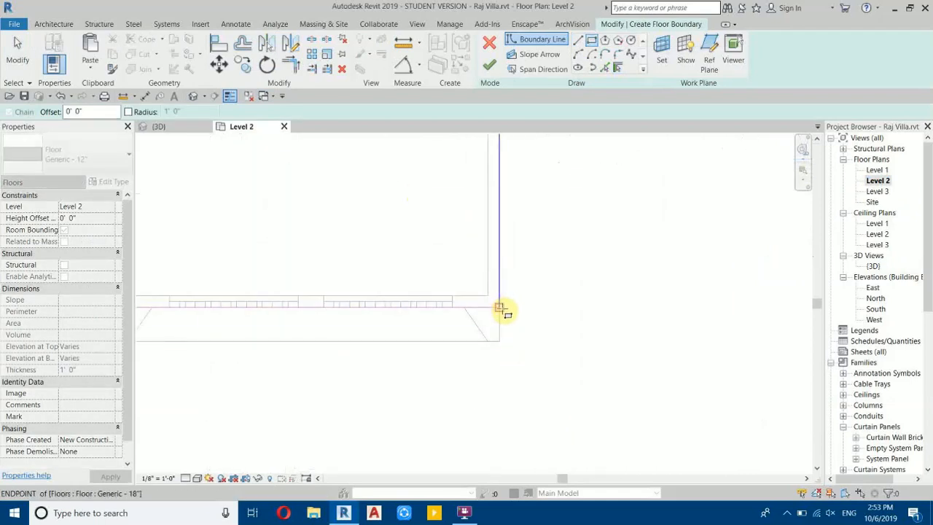
pyautogui.click(496, 309)
pyautogui.scroll(-4, 498, 321)
pyautogui.moveTo(515, 374); pyautogui.dragTo(677, 438, button='middle')
pyautogui.scroll(3, 449, 384)
pyautogui.press('Escape')
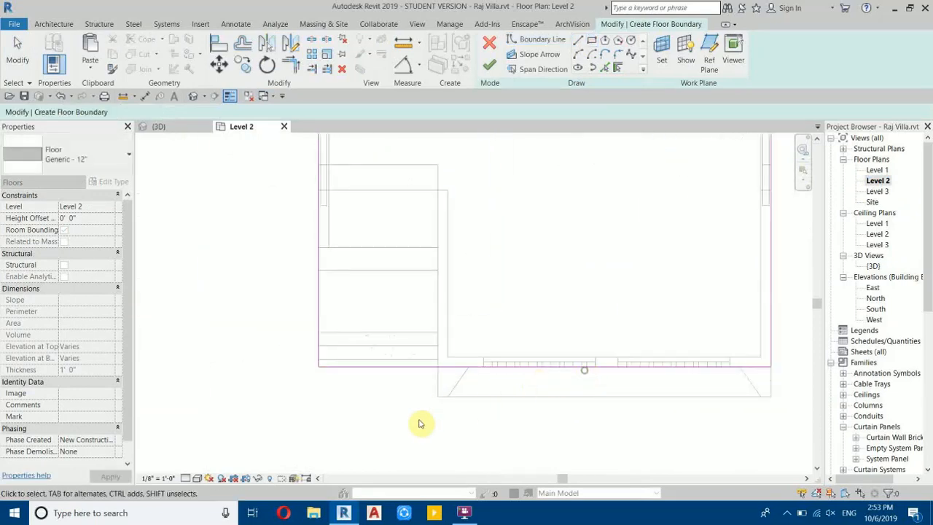
# Step: Move the floor sketch's front boundary line inward from the front window wall
pyautogui.moveTo(585, 397); pyautogui.dragTo(418, 454, button='middle')
pyautogui.scroll(2, 458, 421)
pyautogui.moveTo(457, 417)
pyautogui.mouseDown()
pyautogui.moveTo(438, 422)
pyautogui.moveTo(433, 334)
pyautogui.mouseUp()
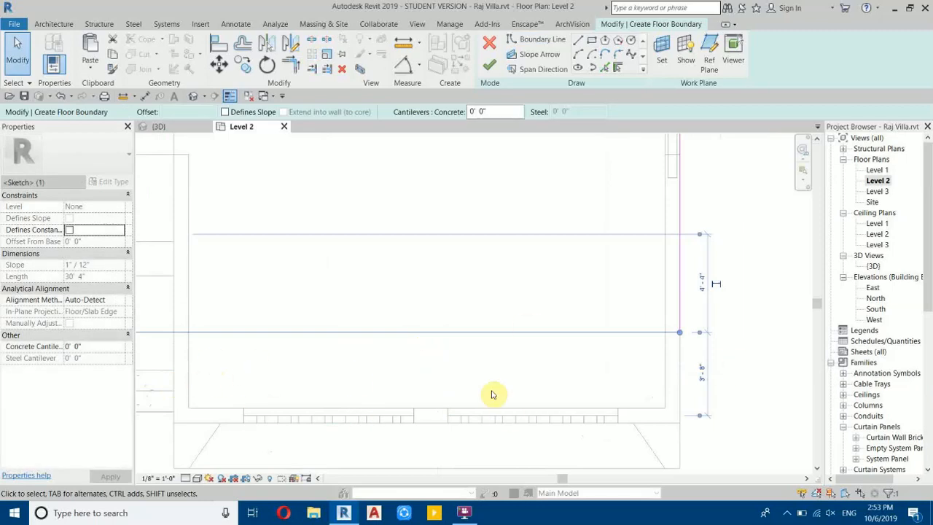
pyautogui.scroll(-2, 416, 417)
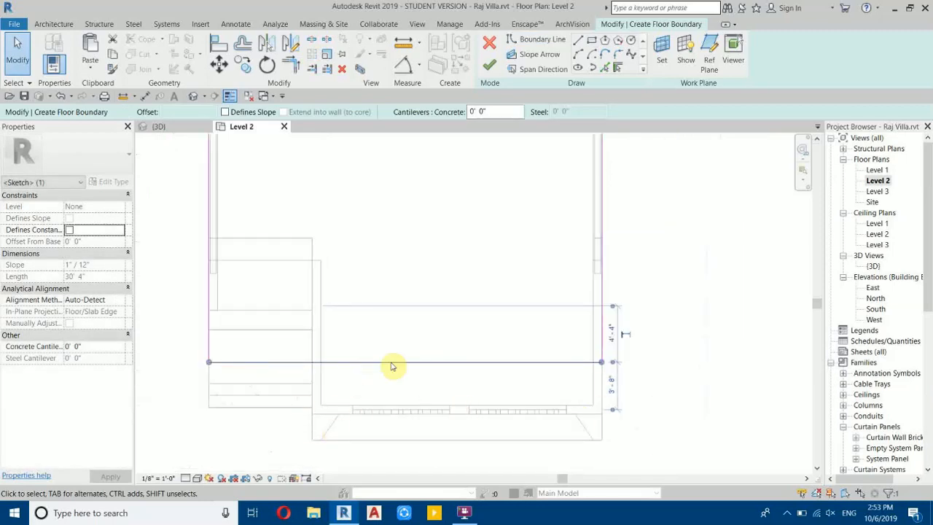
pyautogui.scroll(3, 479, 396)
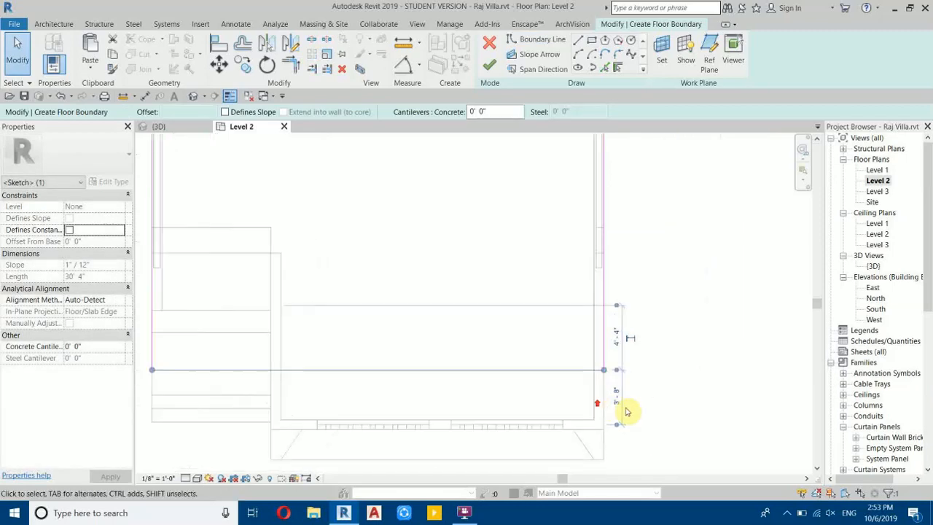
pyautogui.press('Return')
pyautogui.scroll(-3, 439, 325)
pyautogui.moveTo(421, 301); pyautogui.dragTo(645, 328, button='middle')
pyautogui.scroll(2, 532, 325)
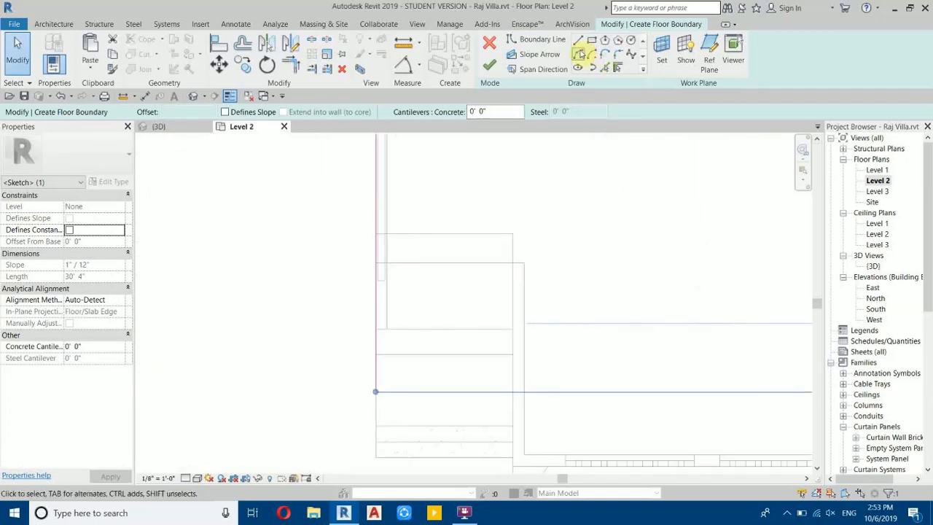
pyautogui.click(578, 52)
pyautogui.click(515, 392)
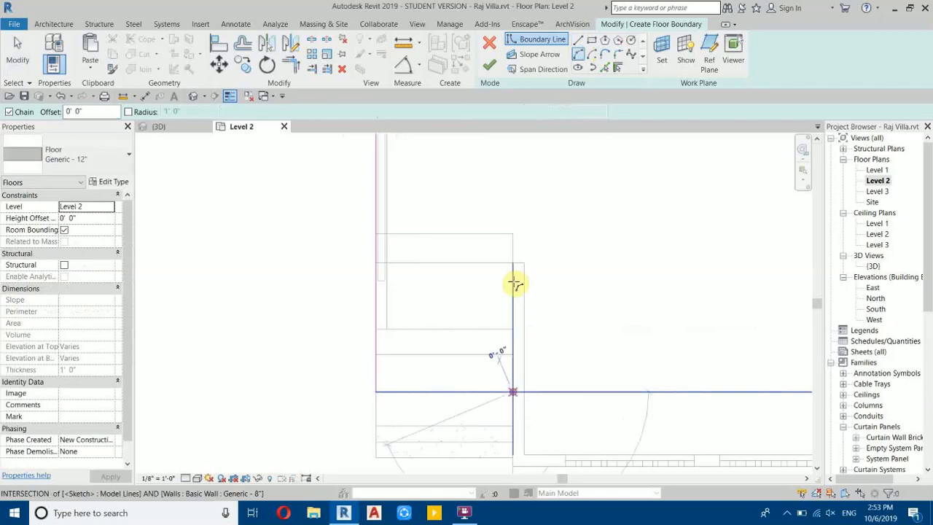
pyautogui.click(514, 279)
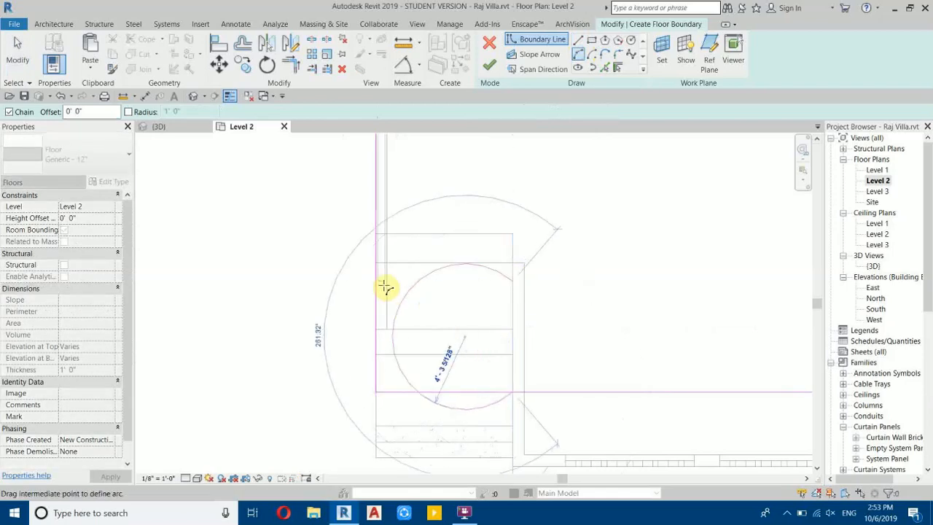
pyautogui.press('Escape')
pyautogui.press('Escape')
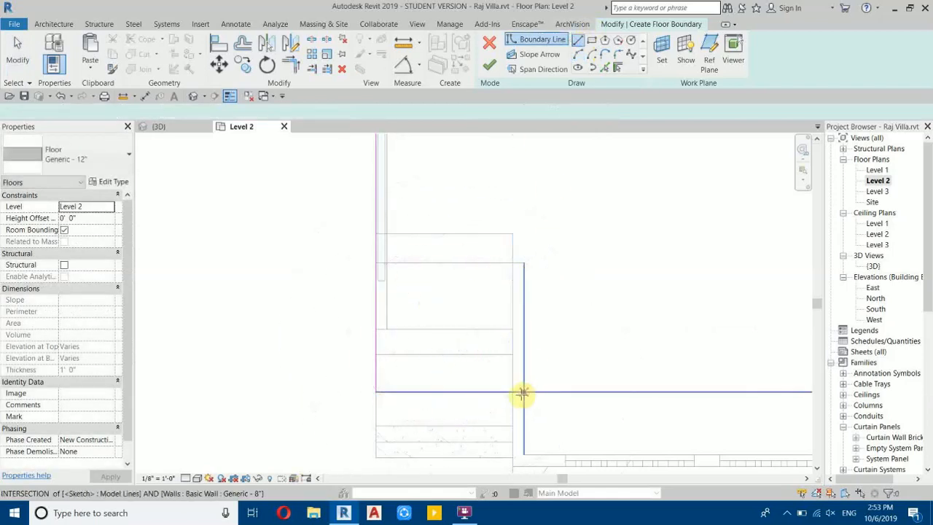
# Step: Sketch boundary lines from the front edge along the recessed entrance wall's outer face and across to the side boundary
pyautogui.click(512, 394)
pyautogui.click(512, 263)
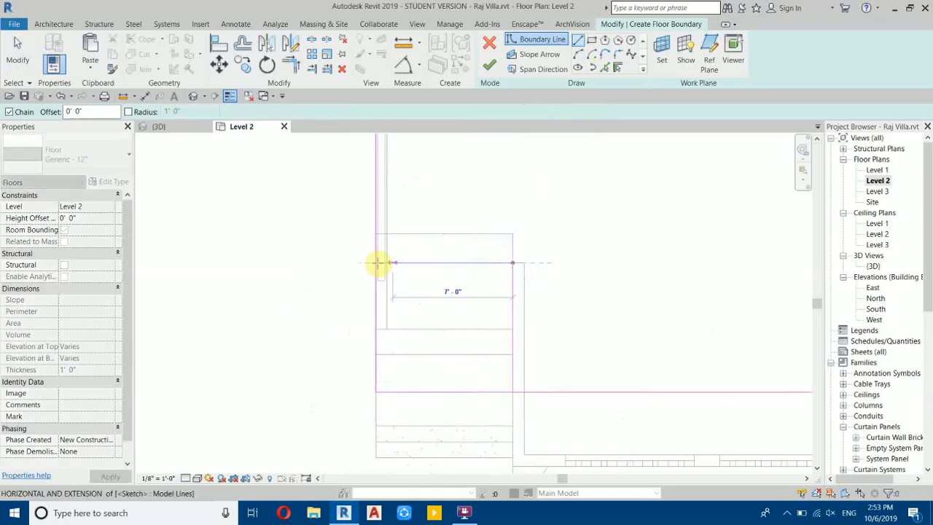
pyautogui.click(375, 262)
pyautogui.press('Escape')
pyautogui.press('Escape')
# Step: Trim the new entrance-notch lines against the side and front boundary lines to form one closed floor outline
pyautogui.scroll(3, 373, 256)
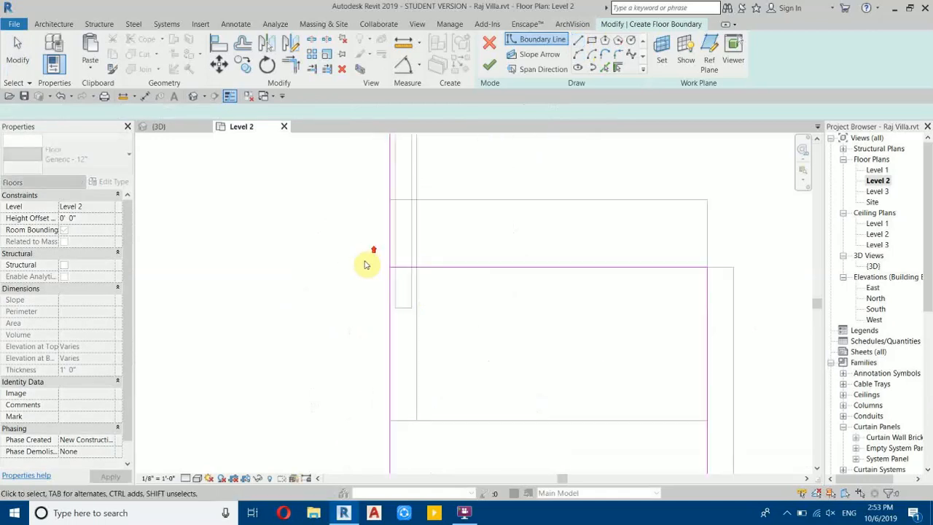
pyautogui.press('t')
pyautogui.press('r')
pyautogui.click(431, 267)
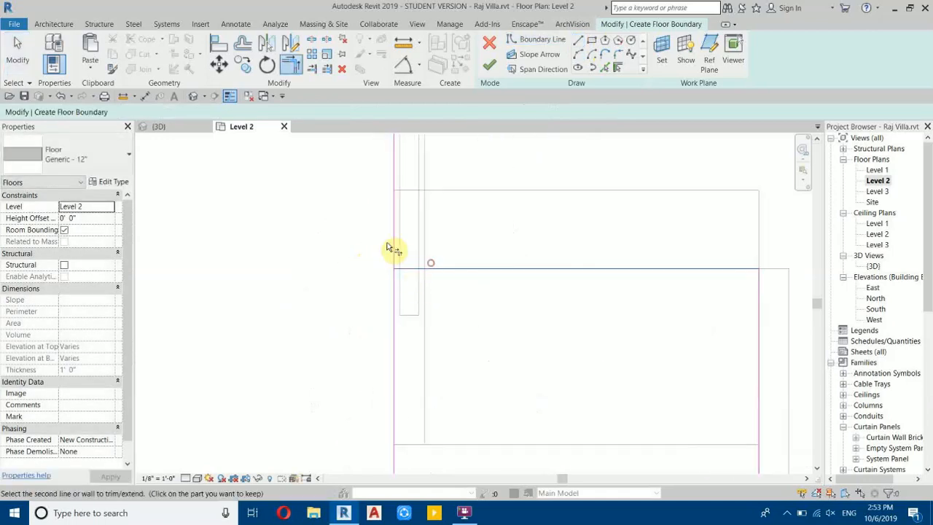
pyautogui.scroll(-3, 394, 263)
pyautogui.click(514, 340)
pyautogui.click(526, 376)
pyautogui.scroll(-2, 360, 368)
pyautogui.moveTo(323, 261); pyautogui.dragTo(330, 471, button='middle')
pyautogui.press('Escape')
pyautogui.moveTo(436, 255); pyautogui.dragTo(406, 154, button='middle')
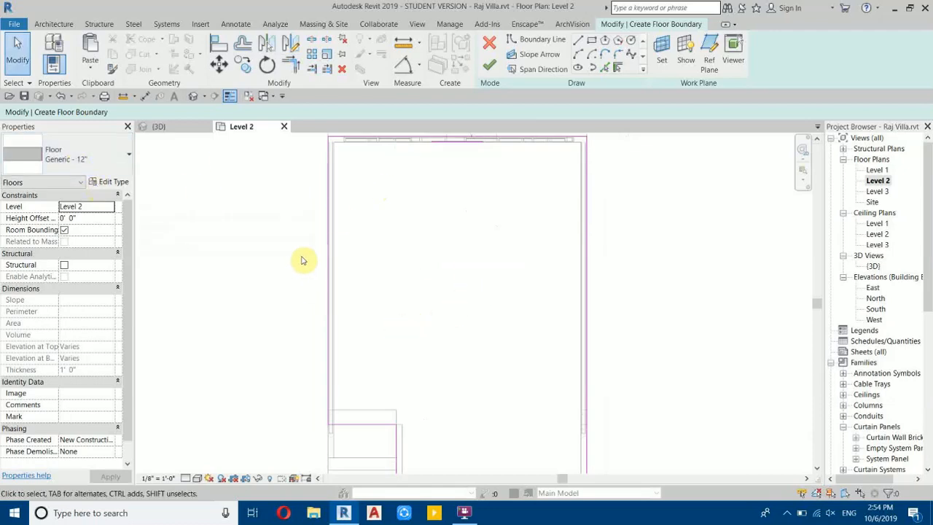
# Step: Duplicate the Generic - 12" floor type as 6" and set its structure layer thickness to 6"
pyautogui.click(113, 182)
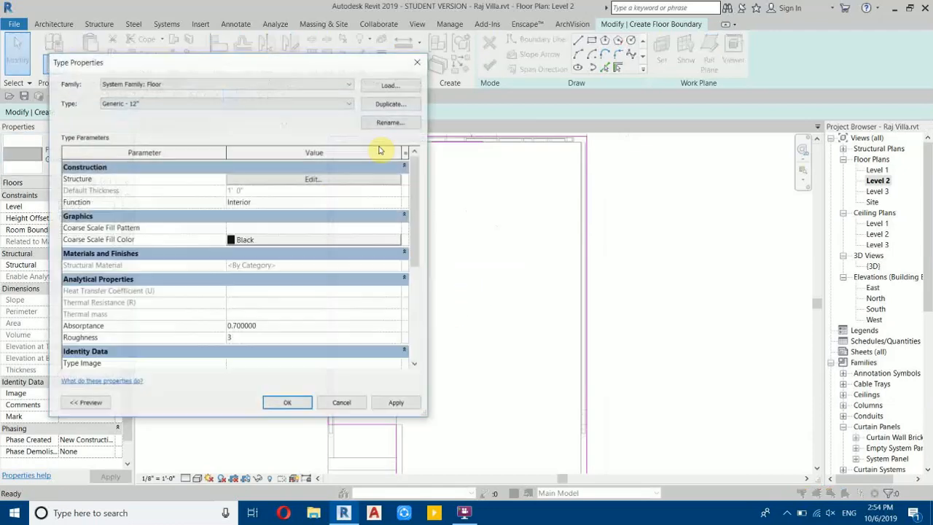
pyautogui.click(374, 109)
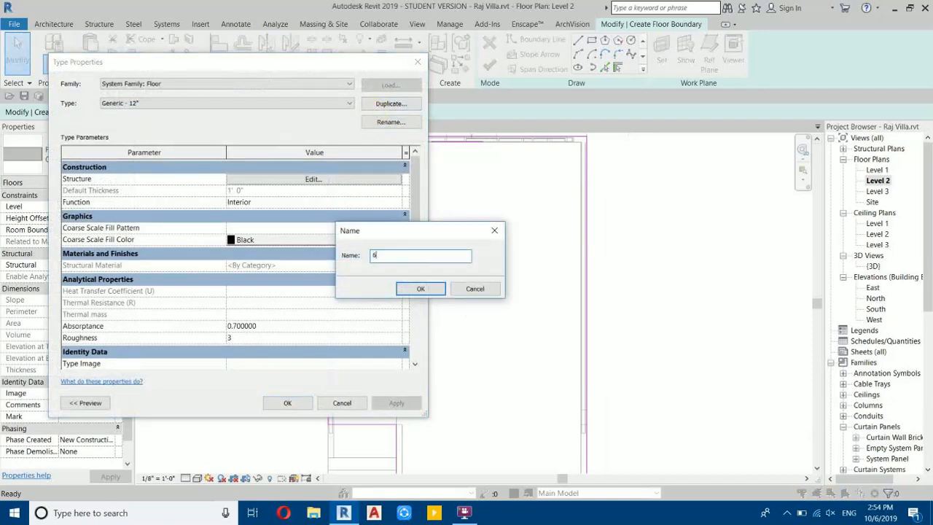
pyautogui.press('Return')
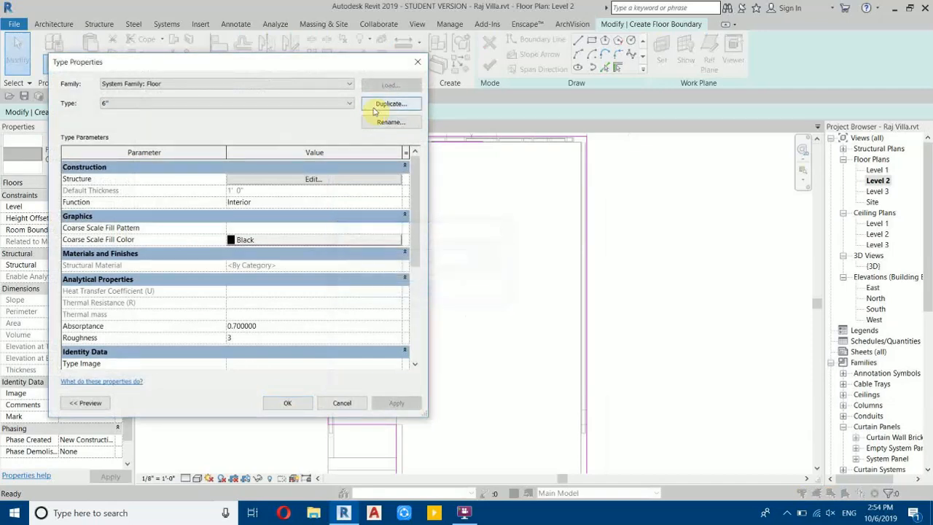
pyautogui.click(327, 181)
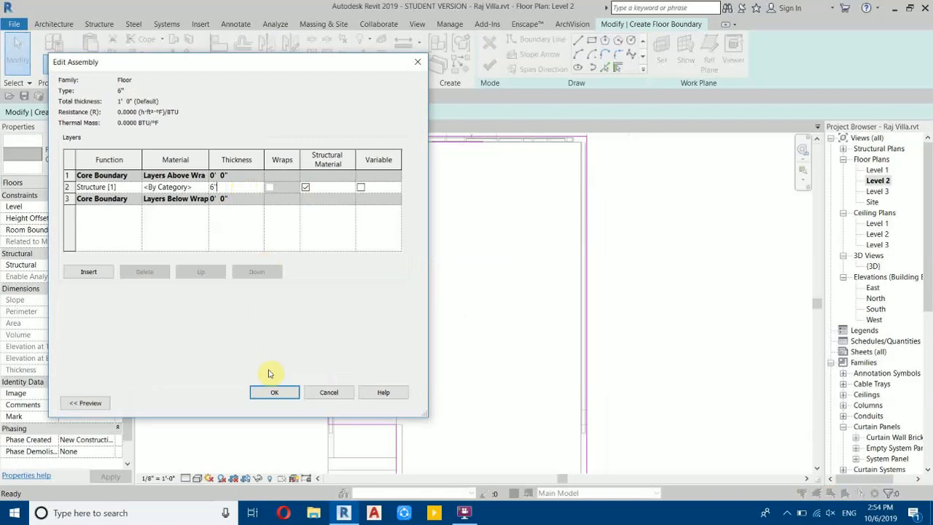
pyautogui.click(276, 393)
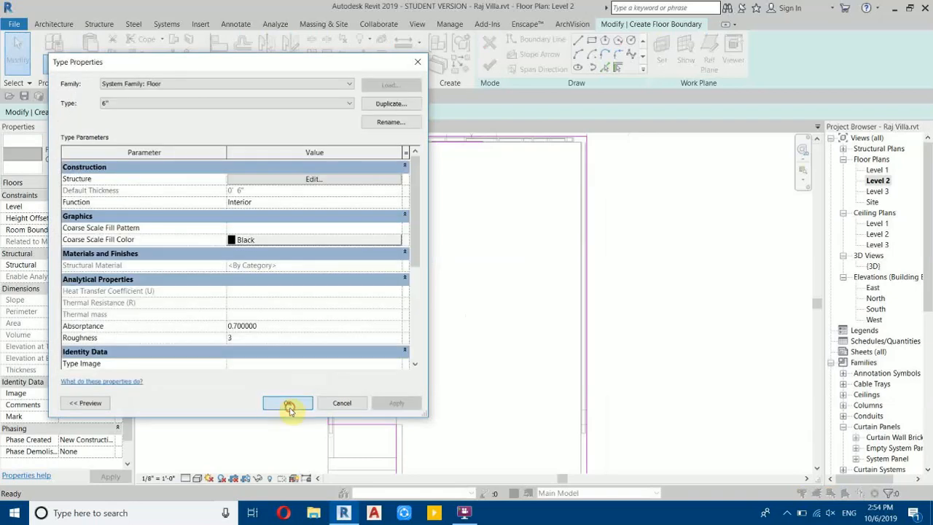
pyautogui.click(288, 405)
# Step: Finish the Level 2 floor without attaching the walls to its bottom, and inspect the rear facade in 3D
pyautogui.click(490, 66)
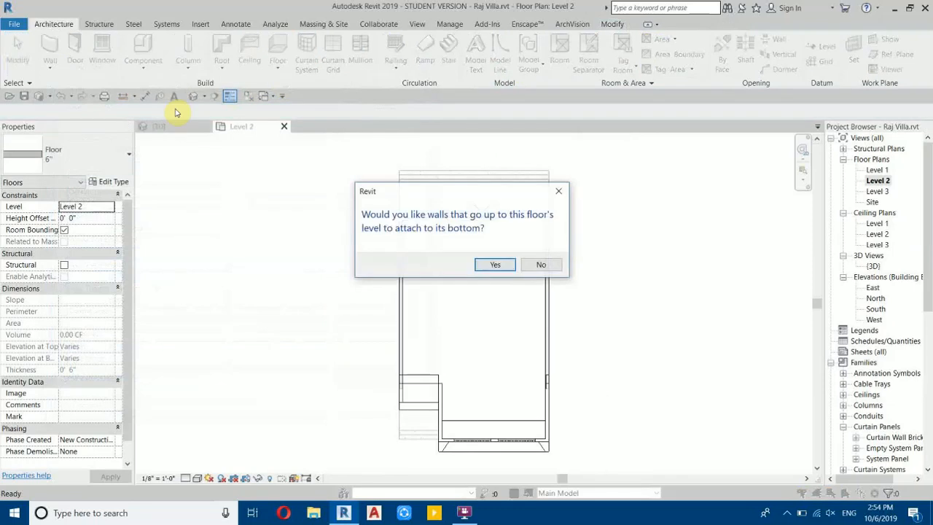
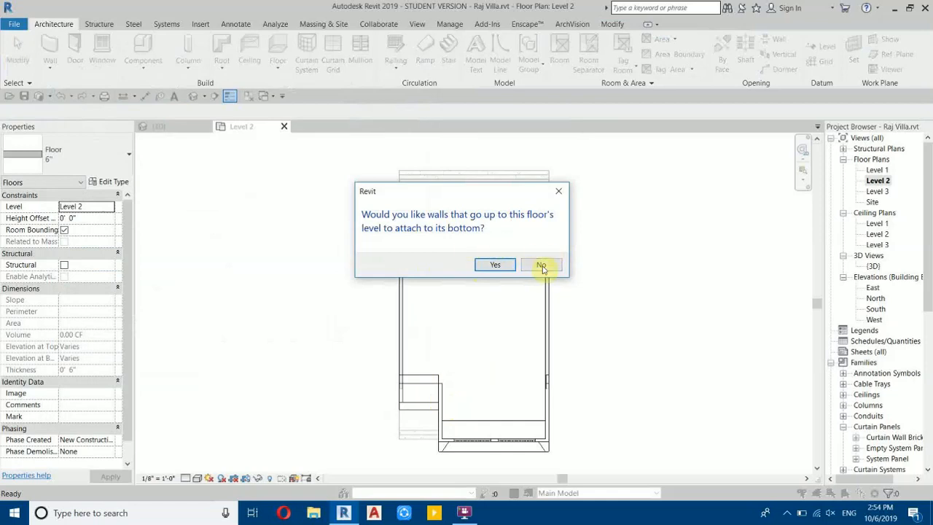
pyautogui.click(542, 265)
pyautogui.click(192, 98)
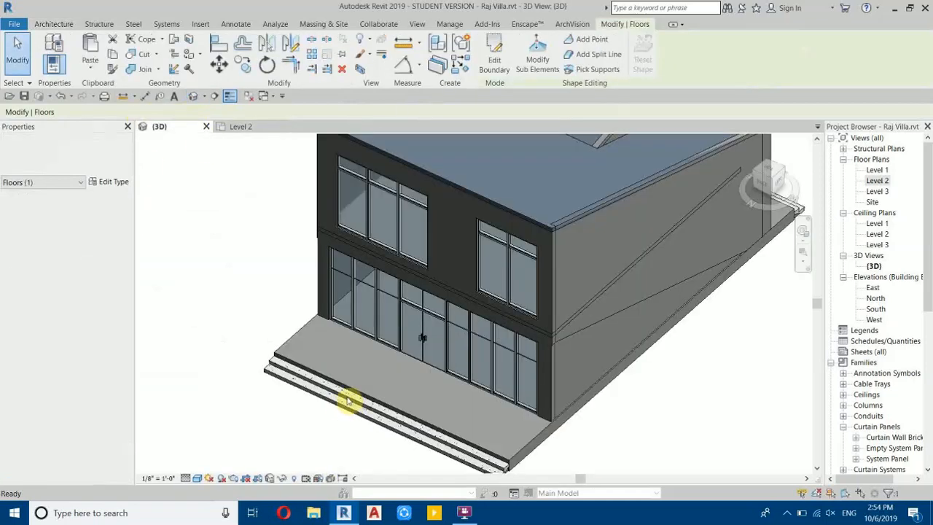
pyautogui.click(235, 274)
pyautogui.scroll(-4, 421, 328)
pyautogui.keyDown('shift'); pyautogui.moveTo(420, 329); pyautogui.dragTo(307, 265, button='middle'); pyautogui.keyUp('shift')
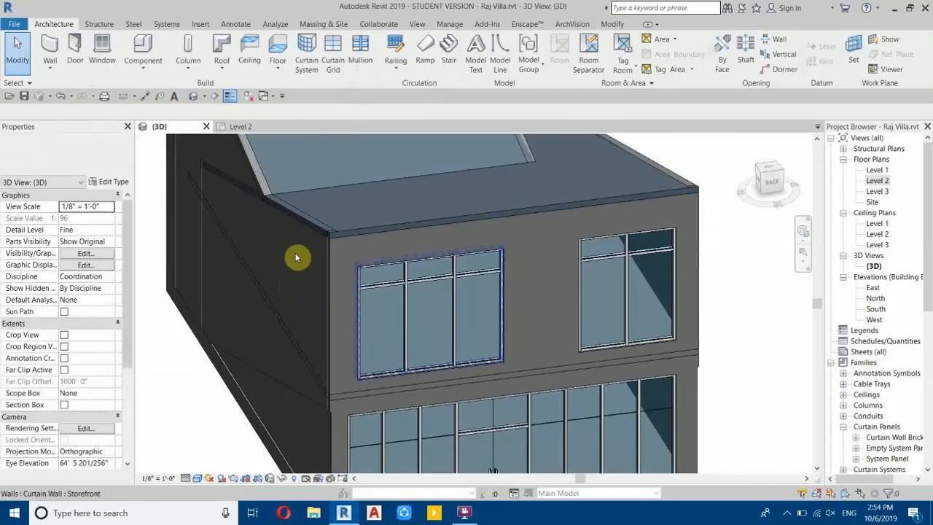
# Step: Return to the Level 2 floor's boundary sketch and move its rear edge outward past the storefront wall
pyautogui.doubleClick(255, 135)
pyautogui.click(240, 127)
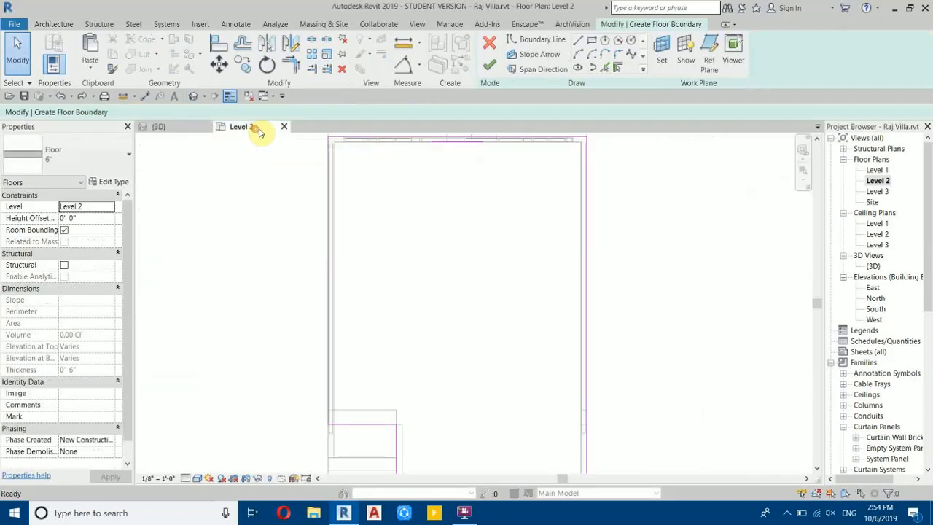
pyautogui.scroll(5, 364, 385)
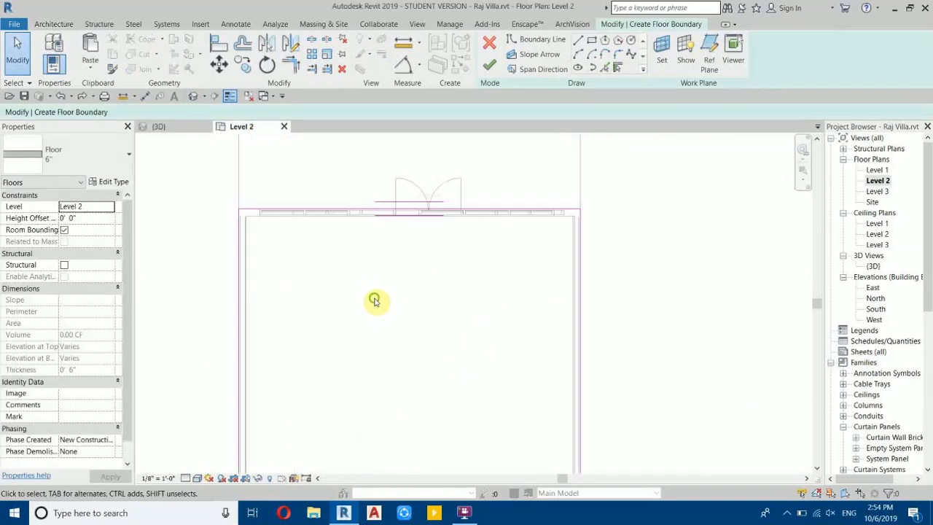
pyautogui.moveTo(340, 329); pyautogui.dragTo(387, 407, button='middle')
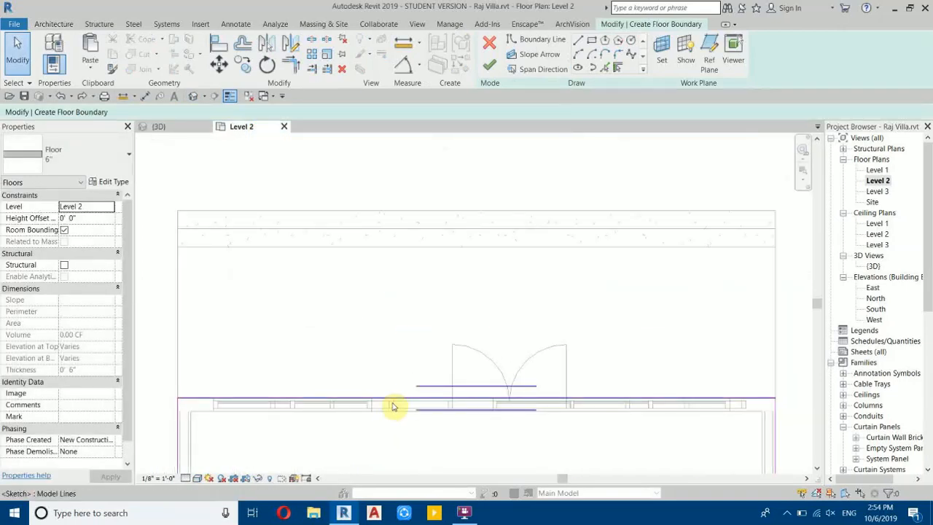
pyautogui.moveTo(393, 403); pyautogui.dragTo(392, 348)
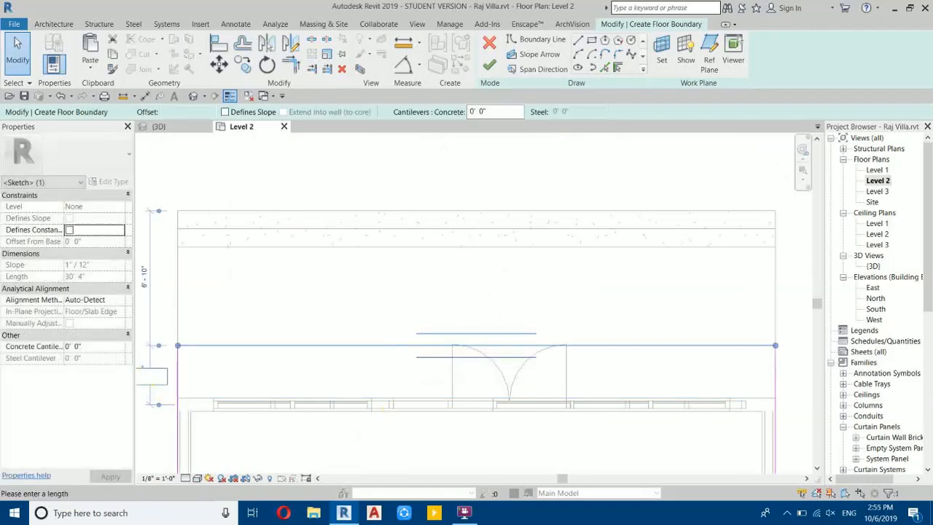
pyautogui.click(286, 257)
pyautogui.scroll(-1, 295, 279)
pyautogui.click(303, 282)
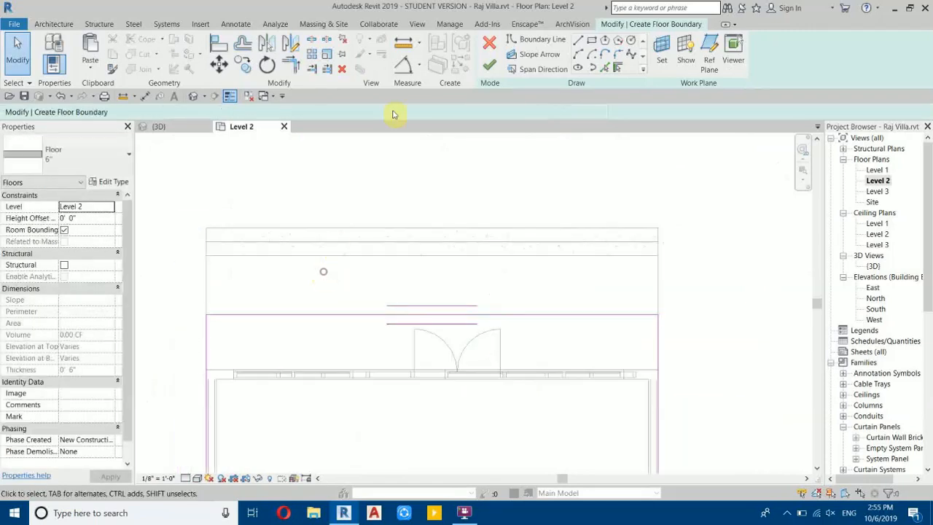
# Step: Finish the extended floor sketch without attaching the walls, and show the rear overhang in the 3D view
pyautogui.click(490, 69)
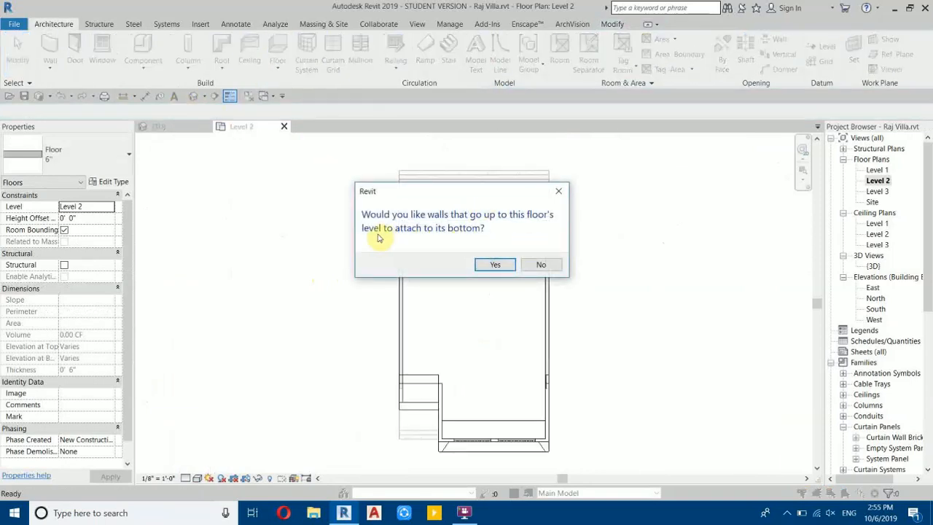
pyautogui.click(543, 265)
pyautogui.scroll(3, 495, 142)
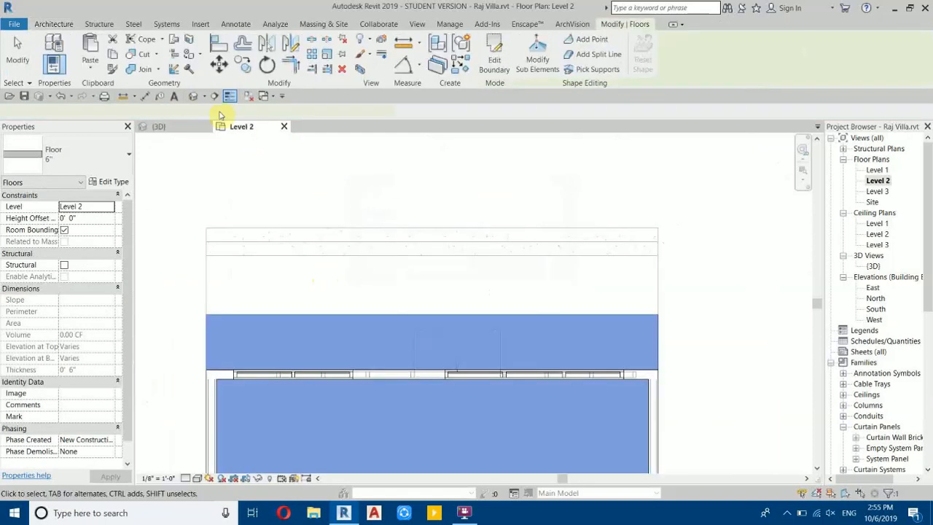
pyautogui.click(192, 97)
pyautogui.scroll(5, 372, 255)
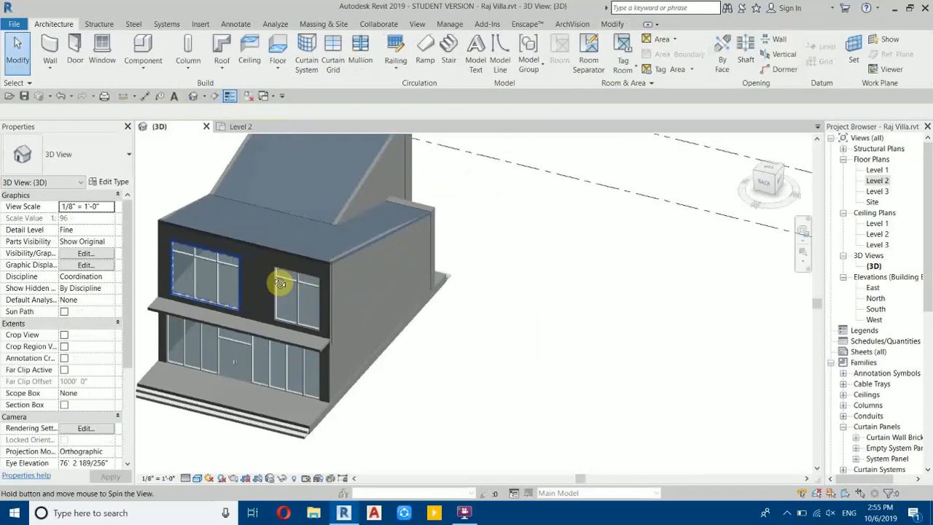
# Step: Set the base offset of the two upper-floor storefront walls on the rear facade to 0' 0"
pyautogui.moveTo(350, 308); pyautogui.dragTo(536, 279, button='middle')
pyautogui.scroll(3, 400, 338)
pyautogui.keyDown('shift'); pyautogui.moveTo(501, 358); pyautogui.dragTo(618, 522, button='middle'); pyautogui.keyUp('shift')
pyautogui.keyDown('shift'); pyautogui.moveTo(261, 224); pyautogui.dragTo(418, 285, button='middle'); pyautogui.keyUp('shift')
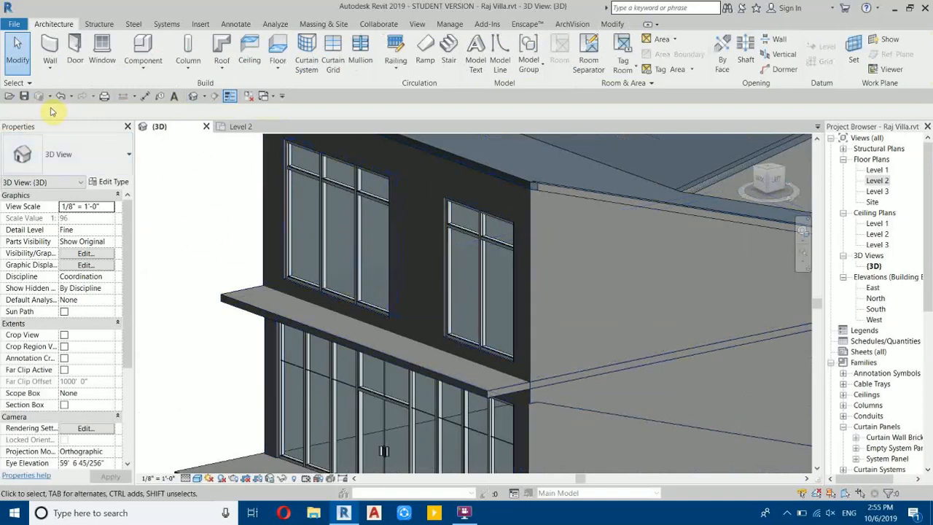
pyautogui.scroll(1, 391, 267)
pyautogui.moveTo(500, 310); pyautogui.dragTo(519, 416, button='middle')
pyautogui.click(342, 329)
pyautogui.keyDown('ctrl'); pyautogui.click(511, 369); pyautogui.keyUp('ctrl')
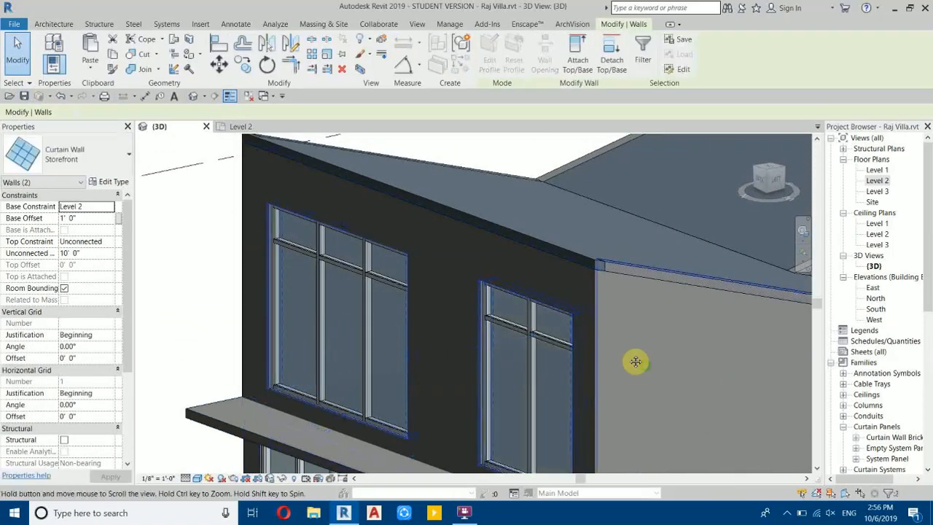
pyautogui.moveTo(646, 369); pyautogui.dragTo(604, 296, button='middle')
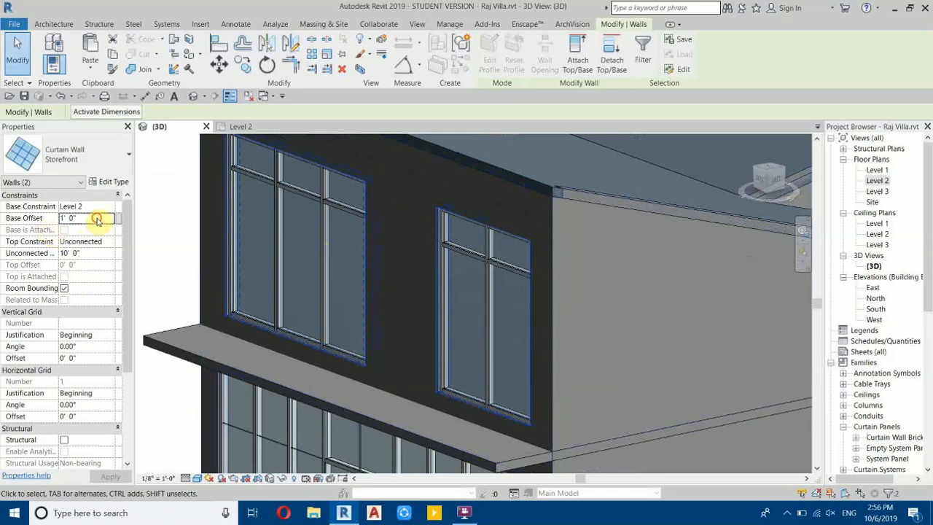
pyautogui.press('Return')
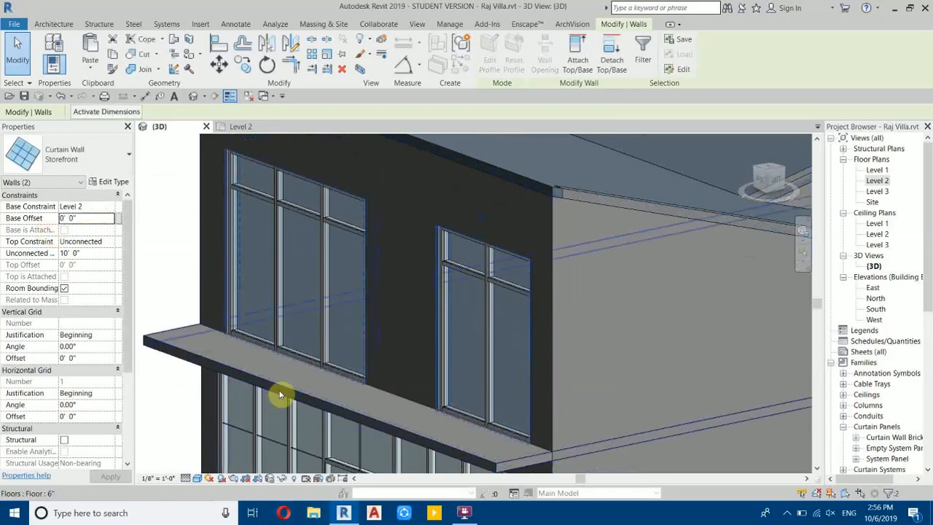
pyautogui.scroll(-2, 425, 390)
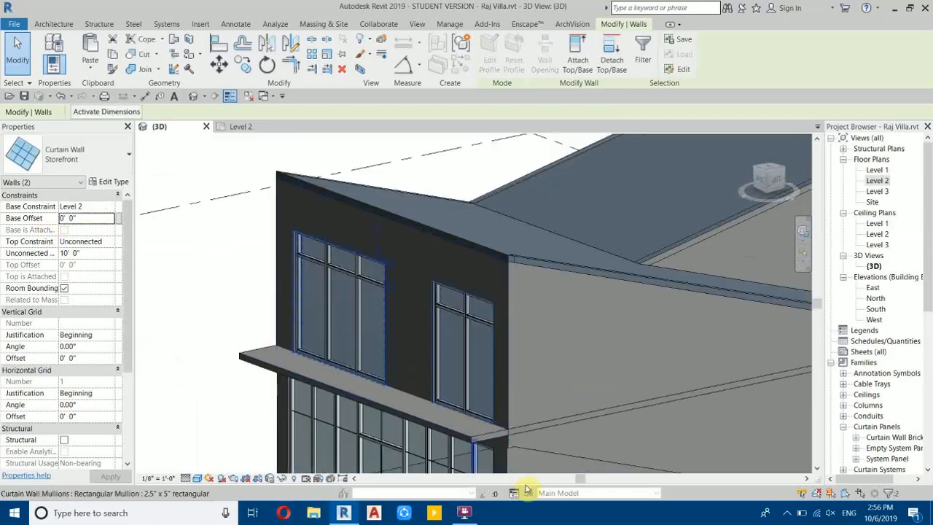
pyautogui.scroll(1, 427, 430)
pyautogui.click(165, 255)
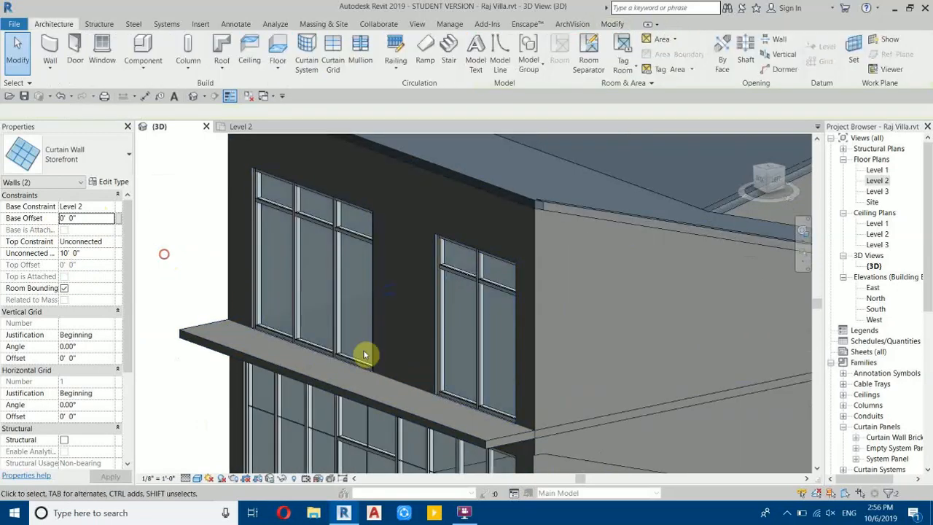
# Step: Create a new in-place model component in the Generic Models category and accept its name
pyautogui.scroll(2, 452, 460)
pyautogui.moveTo(537, 418); pyautogui.dragTo(535, 417, button='middle')
pyautogui.scroll(-6, 445, 403)
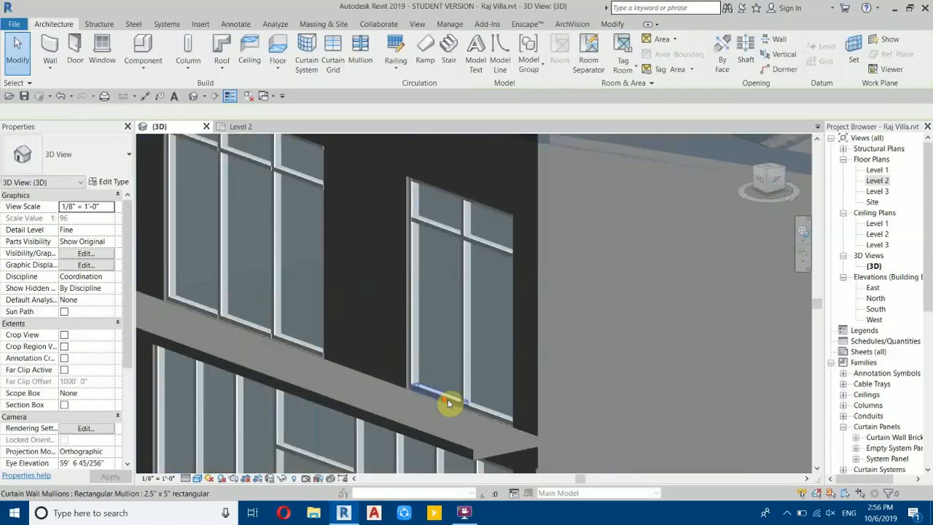
pyautogui.scroll(3, 454, 403)
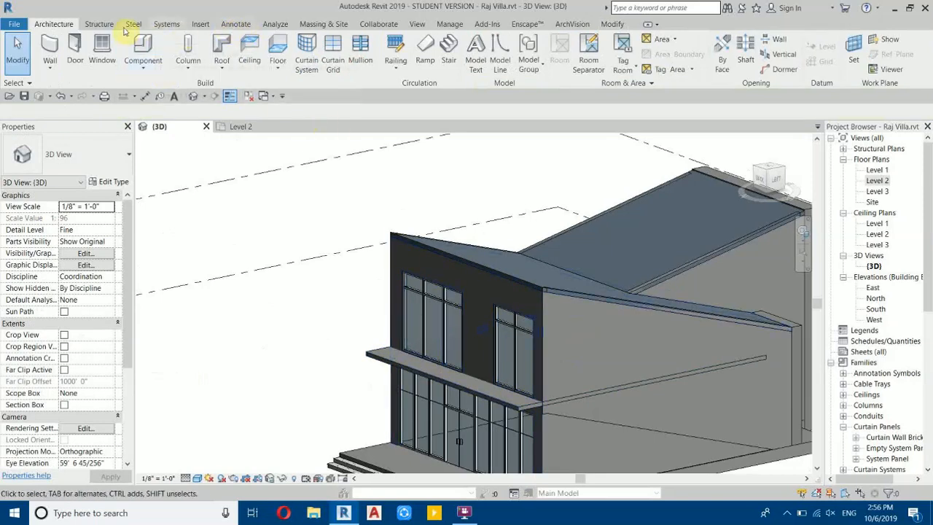
pyautogui.click(146, 70)
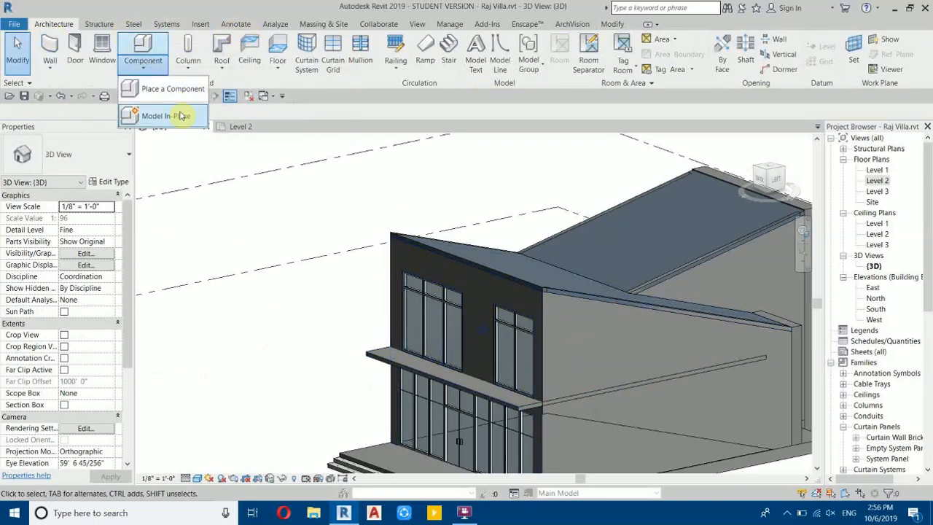
pyautogui.click(178, 114)
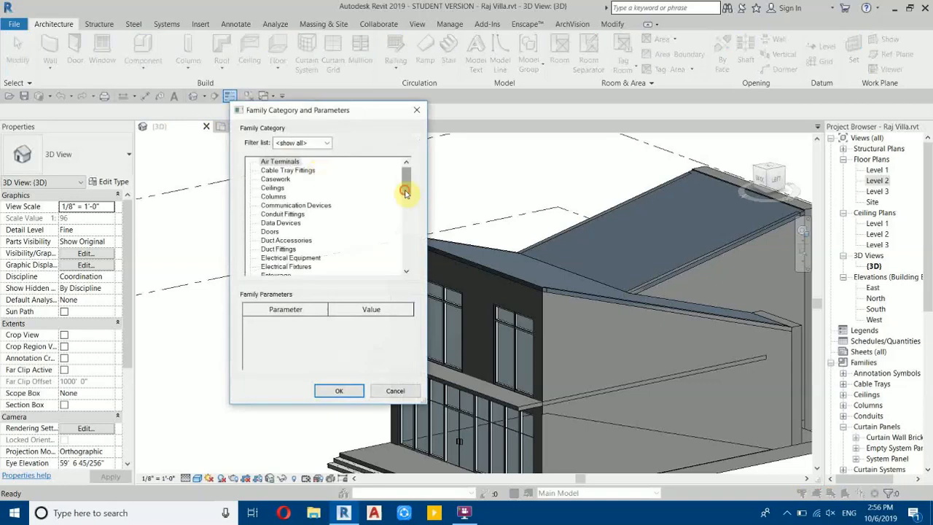
pyautogui.moveTo(406, 192); pyautogui.dragTo(408, 262)
pyautogui.press('g')
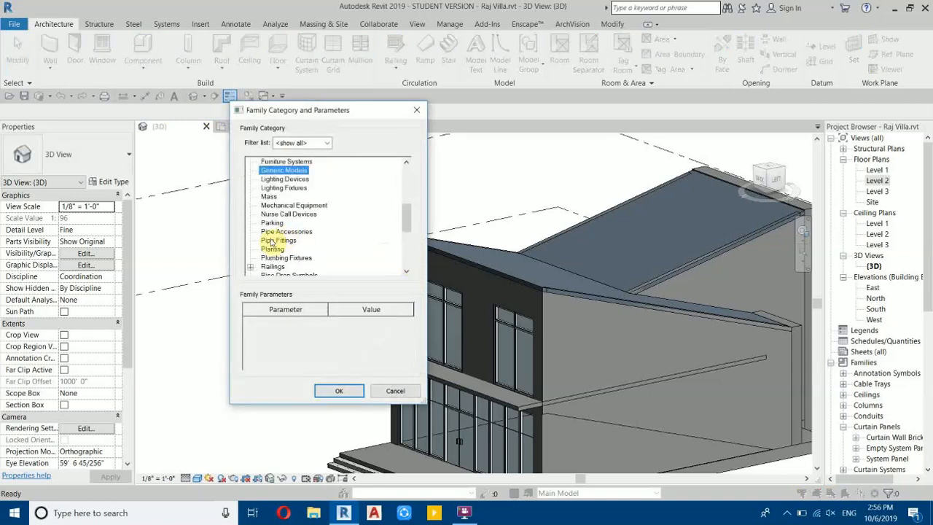
pyautogui.click(328, 391)
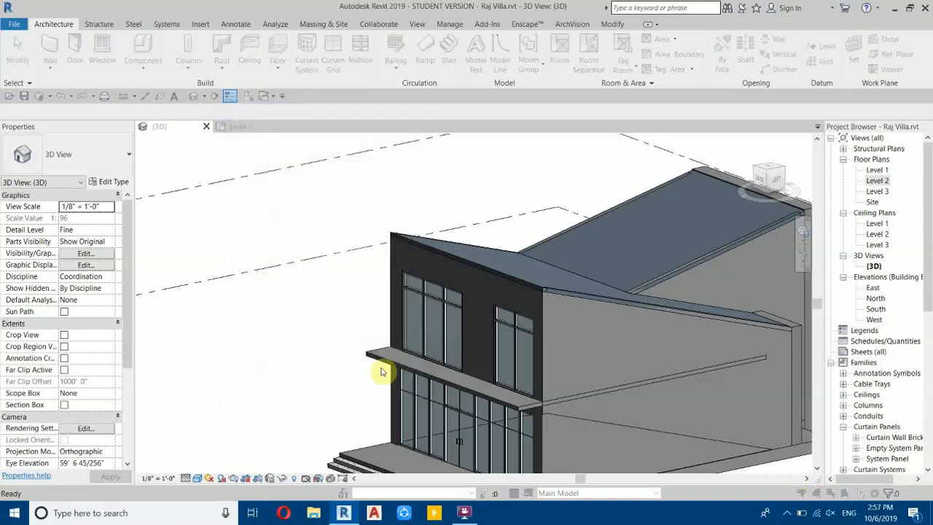
pyautogui.click(430, 288)
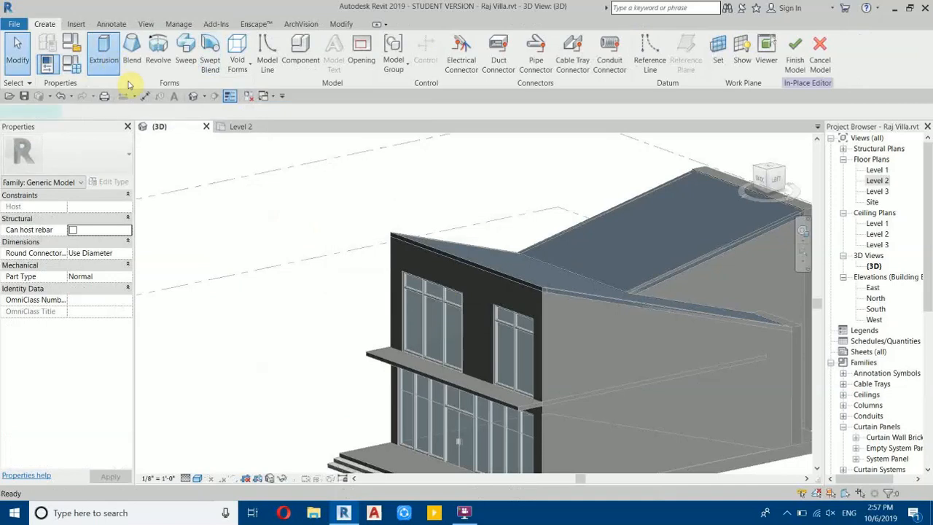
# Step: Start an extrusion with the outer face of the villa's left side wall as its work plane, and look straight at that face
pyautogui.click(104, 55)
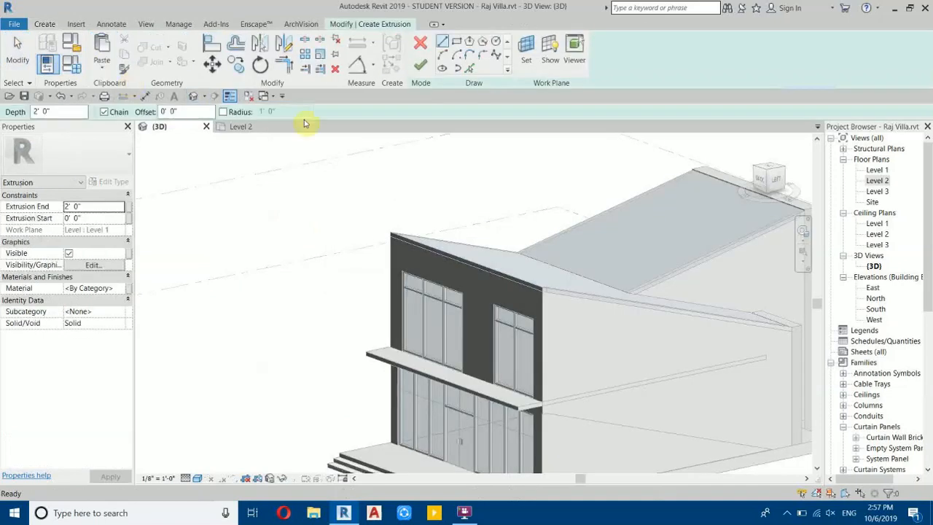
pyautogui.click(527, 59)
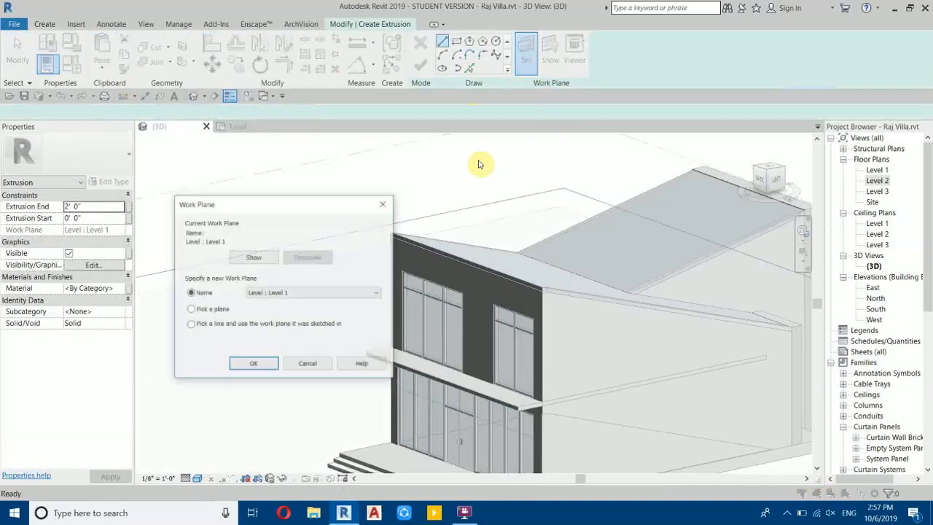
pyautogui.click(247, 364)
pyautogui.scroll(5, 587, 374)
pyautogui.click(419, 325)
pyautogui.click(425, 256)
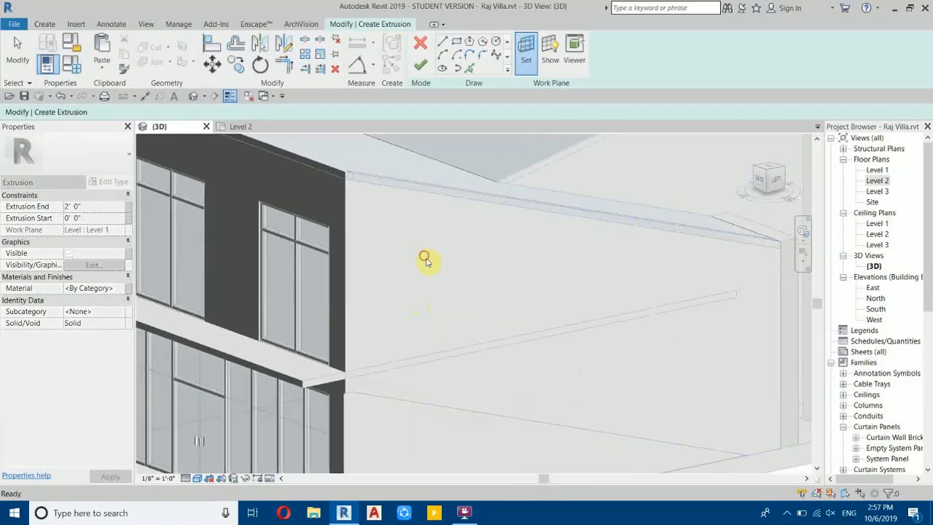
pyautogui.click(771, 183)
pyautogui.scroll(-4, 410, 241)
pyautogui.moveTo(390, 241); pyautogui.dragTo(401, 291, button='middle')
pyautogui.scroll(2, 438, 236)
pyautogui.scroll(2, 450, 300)
pyautogui.scroll(2, 470, 333)
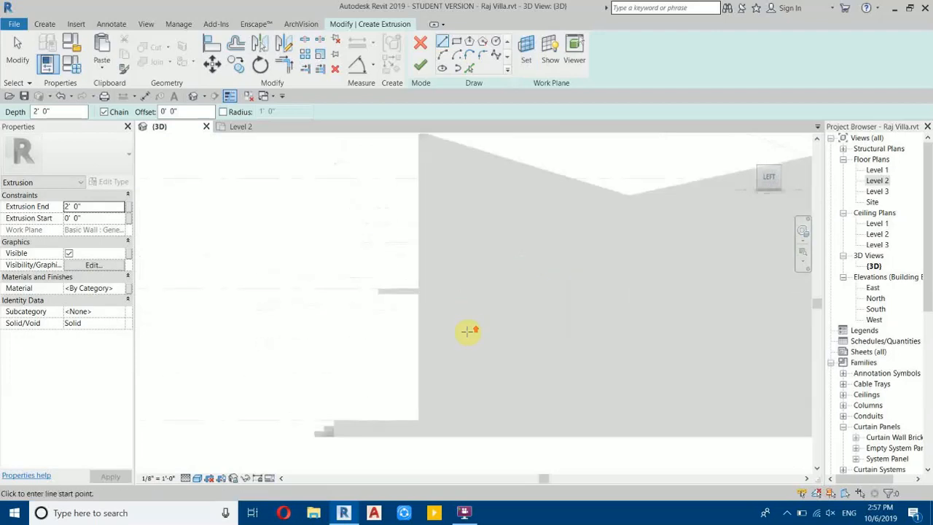
pyautogui.scroll(2, 470, 332)
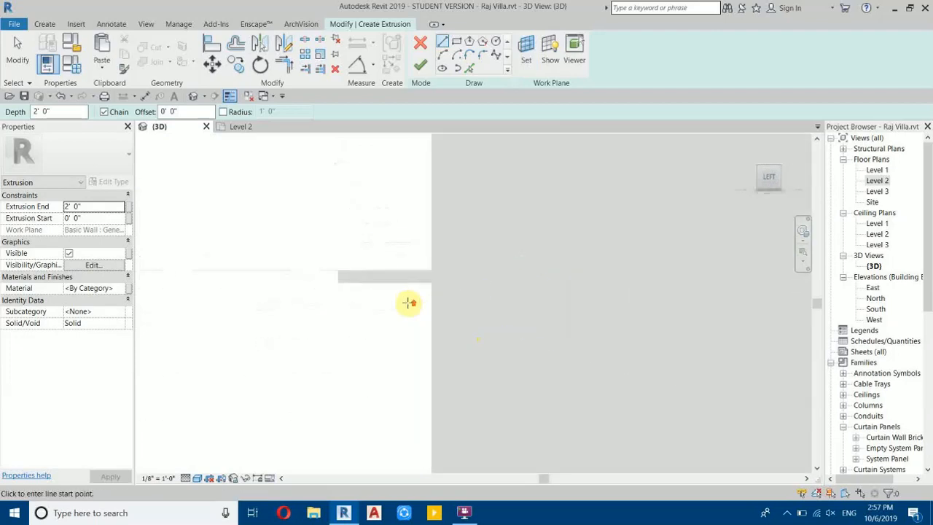
pyautogui.click(448, 310)
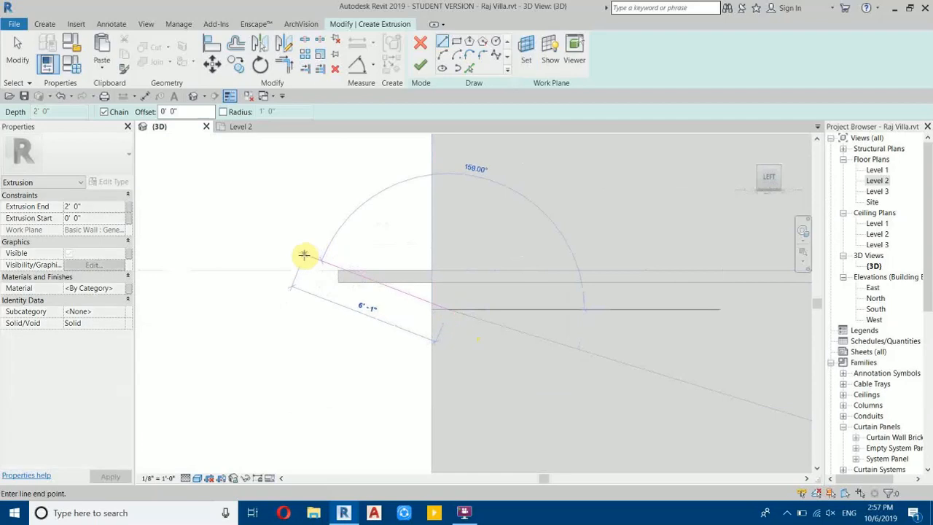
pyautogui.rightClick(245, 229)
pyautogui.click(265, 237)
pyautogui.rightClick(269, 239)
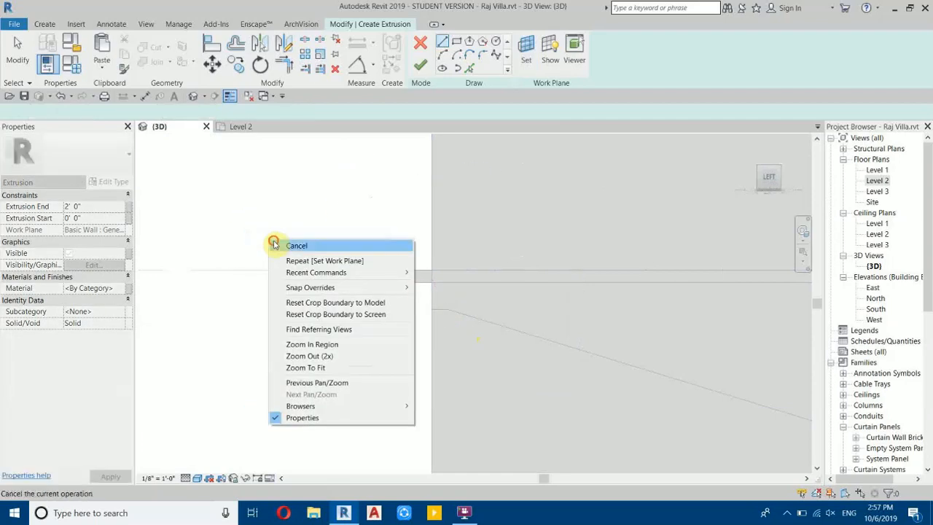
pyautogui.click(275, 246)
# Step: Add the side wall's lower sloping line to the sketch by picking it, and stretch its upper end past the floor overhang to Level 2
pyautogui.click(469, 71)
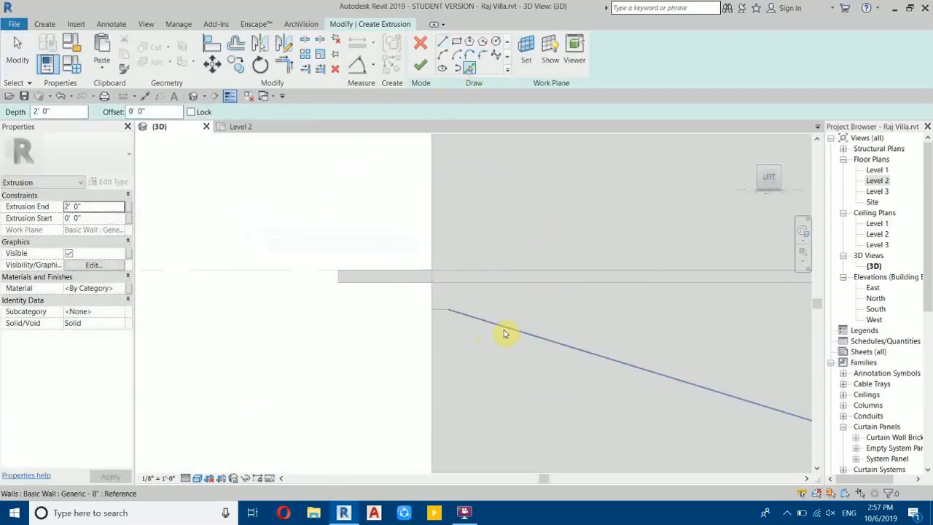
pyautogui.rightClick(371, 310)
pyautogui.click(385, 316)
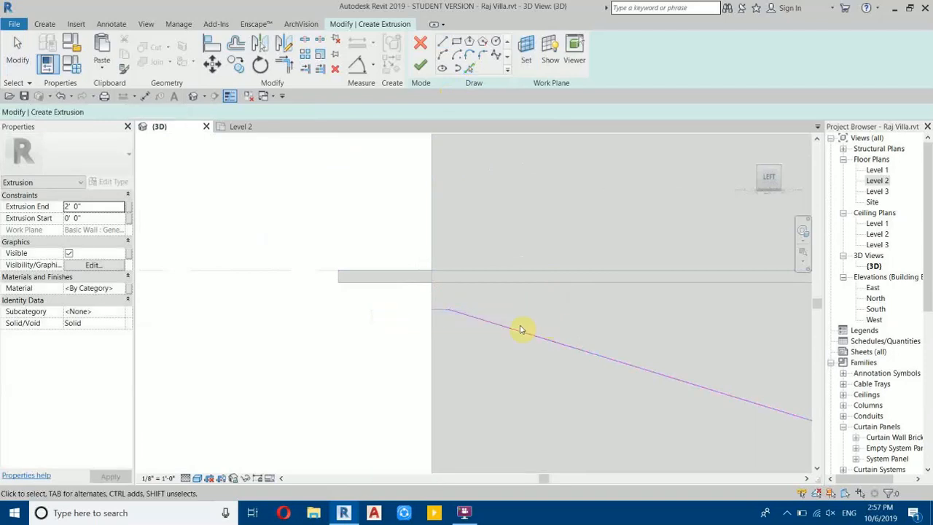
pyautogui.click(467, 314)
pyautogui.moveTo(453, 312)
pyautogui.mouseDown()
pyautogui.moveTo(342, 285)
pyautogui.moveTo(290, 255)
pyautogui.moveTo(329, 269)
pyautogui.moveTo(319, 270)
pyautogui.mouseUp()
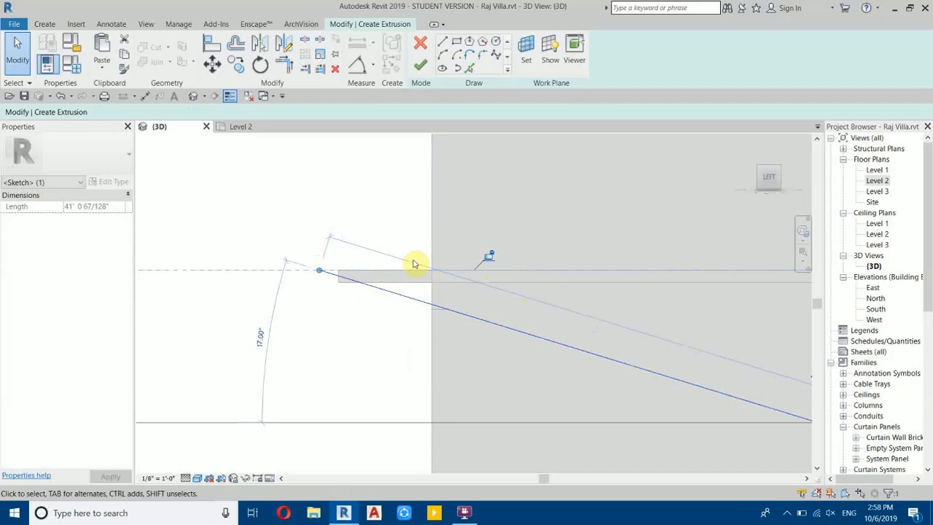
# Step: Stretch the sloping sketch line's upper end farther outward along its own direction, to a length of about 42' 3"
pyautogui.scroll(-2, 375, 262)
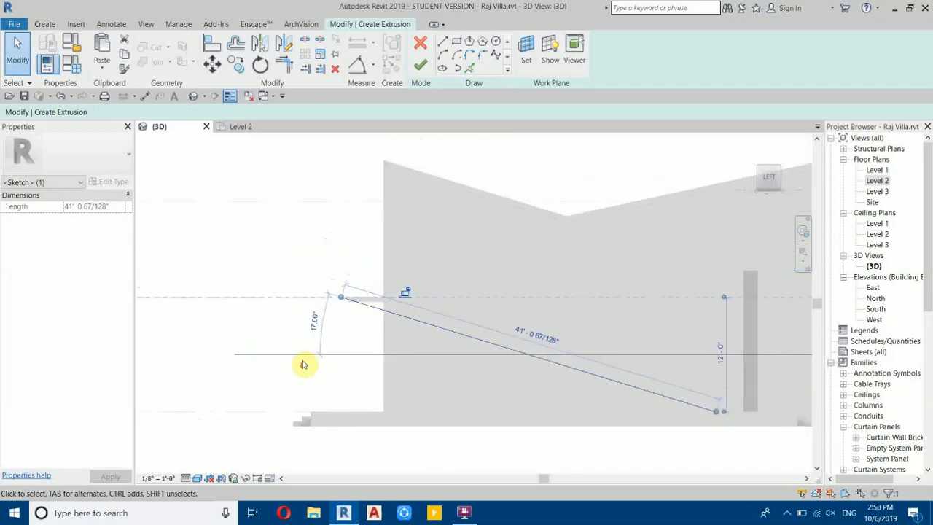
pyautogui.click(352, 219)
pyautogui.moveTo(352, 218)
pyautogui.mouseDown(button='middle')
pyautogui.moveTo(306, 402)
pyautogui.moveTo(410, 289)
pyautogui.mouseUp(button='middle')
pyautogui.scroll(2, 396, 355)
pyautogui.scroll(2, 400, 351)
pyautogui.moveTo(397, 348); pyautogui.dragTo(372, 336)
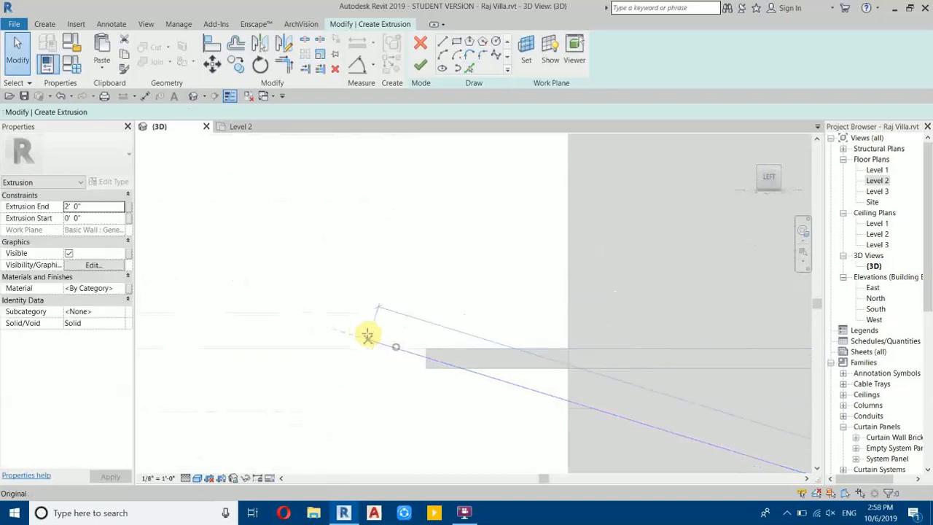
pyautogui.scroll(-2, 354, 325)
pyautogui.click(358, 297)
pyautogui.scroll(-3, 358, 298)
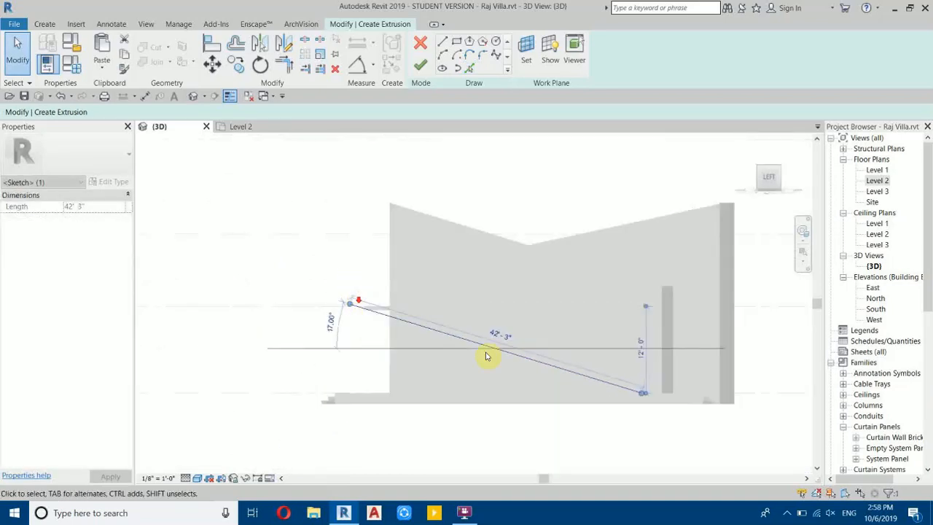
# Step: Pull the sloping line's lower end back to the rear edge of the side wall and set the line's length to 6' 0"
pyautogui.moveTo(643, 395); pyautogui.dragTo(393, 315)
pyautogui.scroll(3, 390, 317)
pyautogui.click(345, 257)
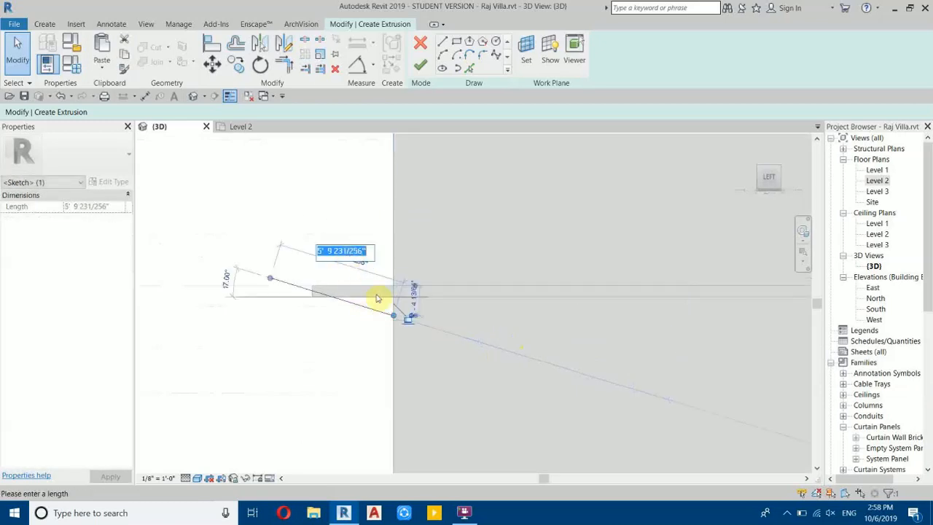
pyautogui.press('Return')
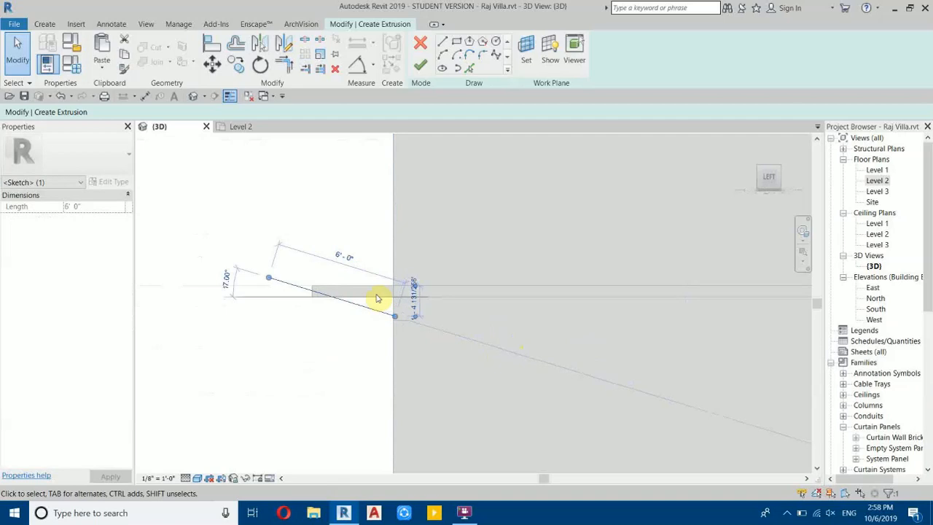
# Step: Move the sloping line along its own direction so its lower end meets the side wall's rear edge
pyautogui.scroll(8, 427, 361)
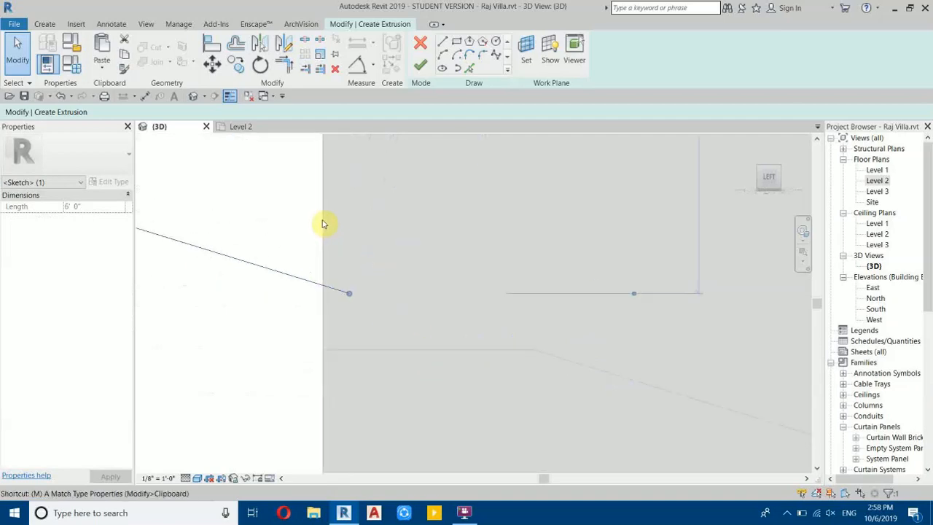
pyautogui.press('v')
pyautogui.scroll(2, 346, 270)
pyautogui.click(355, 314)
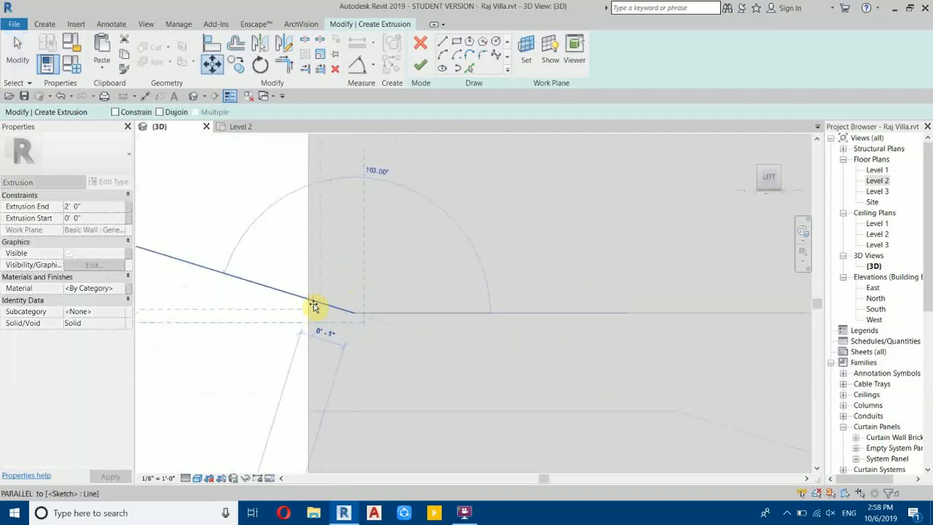
pyautogui.click(312, 306)
# Step: Draw a line from the sloping line's outer end up to just beyond the roof height, leaning toward the building
pyautogui.scroll(-5, 333, 391)
pyautogui.scroll(-2, 336, 391)
pyautogui.moveTo(260, 328)
pyautogui.mouseDown(button='middle')
pyautogui.moveTo(518, 425)
pyautogui.moveTo(344, 382)
pyautogui.mouseUp(button='middle')
pyautogui.click(442, 41)
pyautogui.click(197, 369)
pyautogui.scroll(-3, 218, 343)
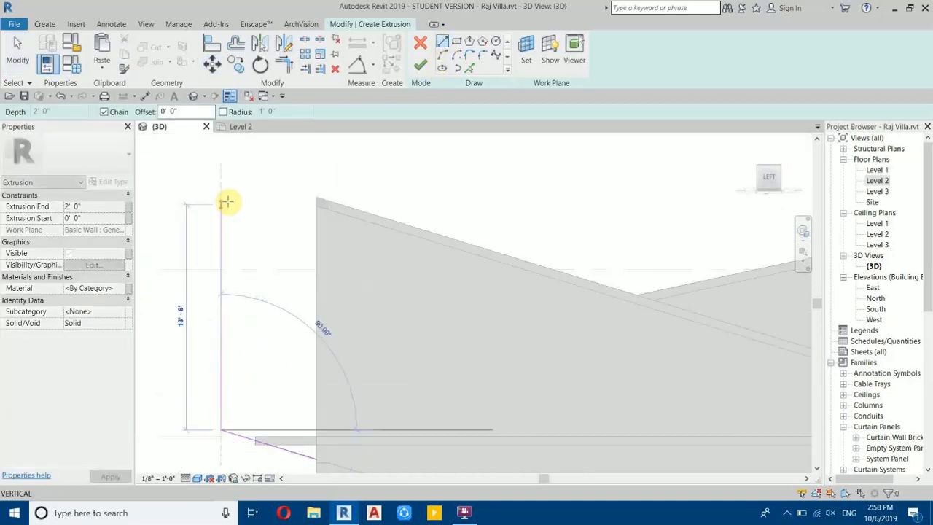
pyautogui.click(268, 184)
pyautogui.press('Escape')
pyautogui.press('Escape')
# Step: Draw a short line along the roof's sloping top edge and trim it to a corner with the leaning outer line
pyautogui.click(372, 214)
pyautogui.click(336, 203)
pyautogui.press('Escape')
pyautogui.press('Escape')
pyautogui.press('t')
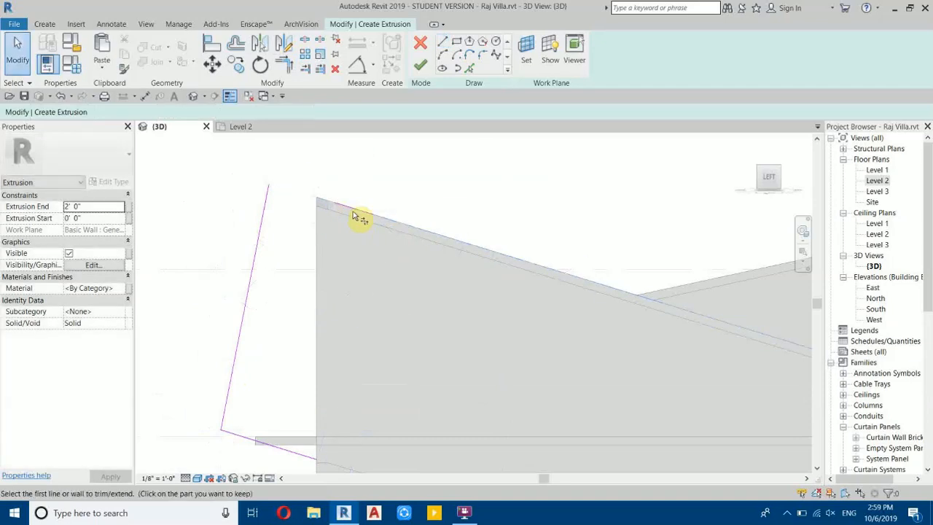
pyautogui.click(341, 210)
pyautogui.click(271, 195)
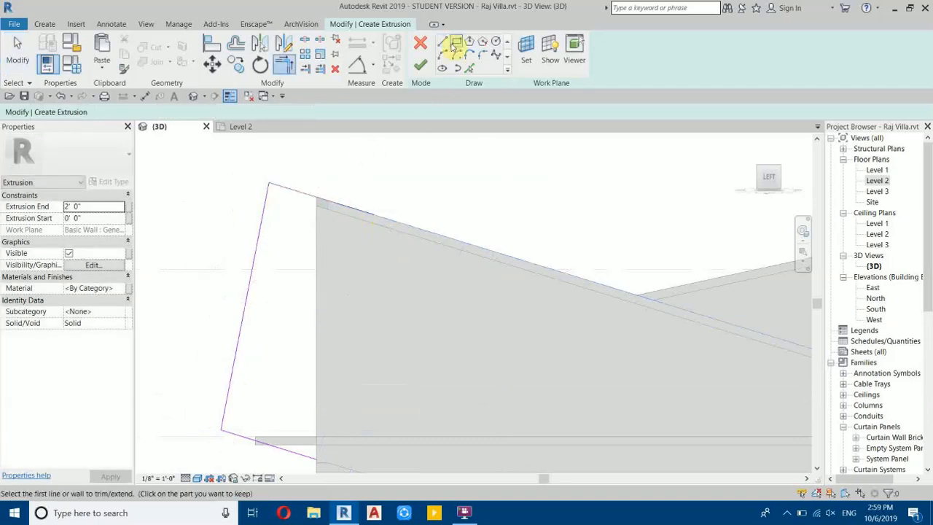
# Step: Draw a vertical line about 5' long on the side wall's rear edge, between the upper and lower sloping lines
pyautogui.press('l')
pyautogui.press('i')
pyautogui.click(319, 360)
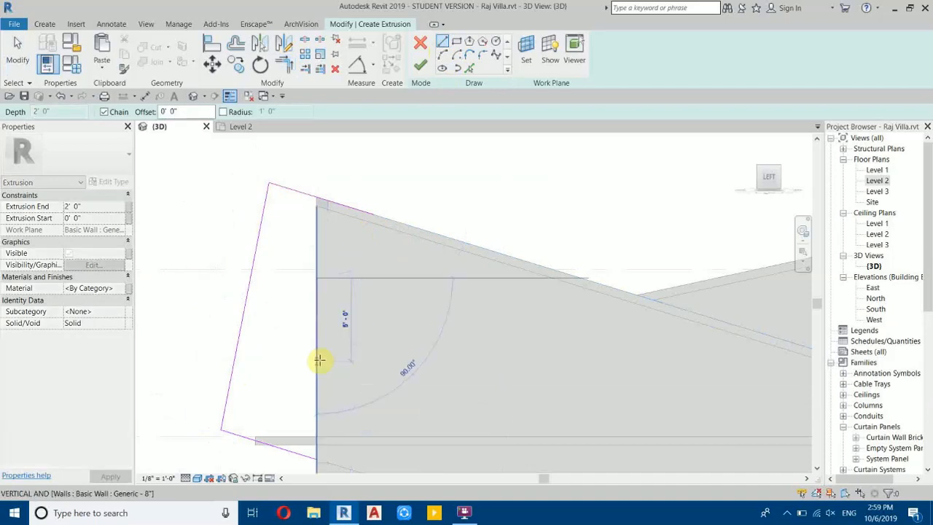
pyautogui.moveTo(357, 375); pyautogui.dragTo(386, 333, button='middle')
pyautogui.press('Escape')
pyautogui.press('Escape')
# Step: Trim the vertical line on the side wall's rear edge to corners with the upper and lower sloping lines
pyautogui.press('t')
pyautogui.press('r')
pyautogui.click(347, 281)
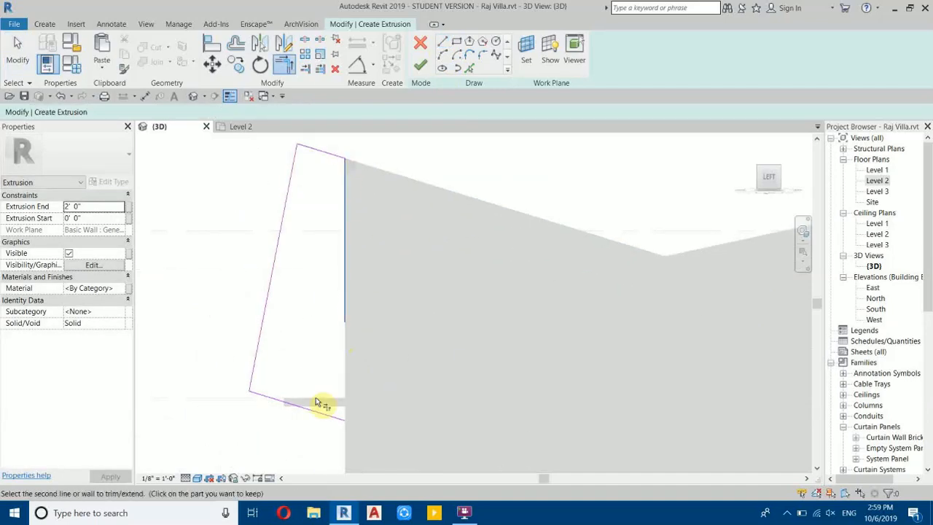
pyautogui.scroll(-2, 431, 362)
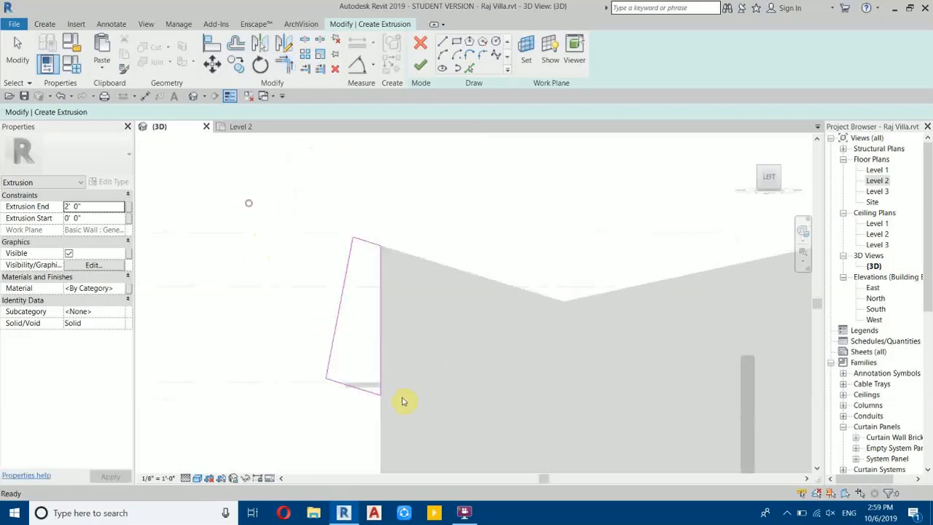
pyautogui.press('Escape')
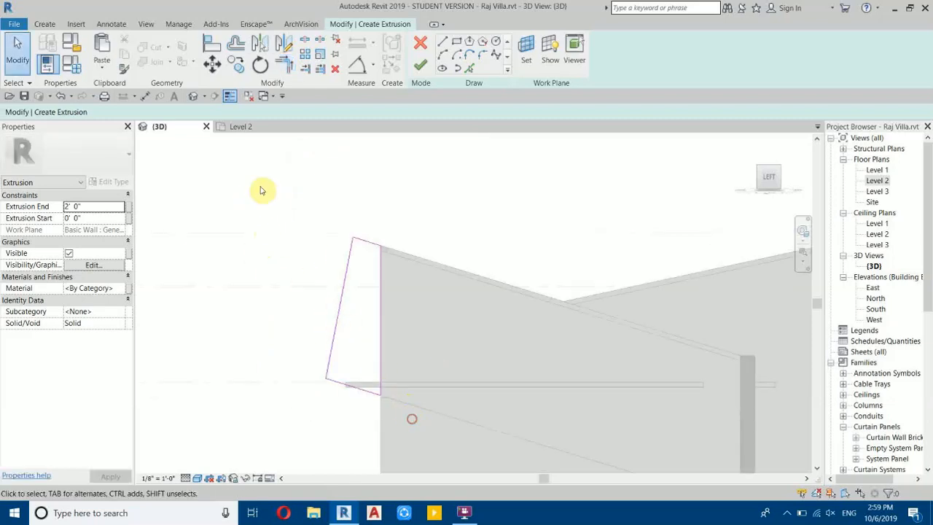
# Step: Check that the four sketch lines form a closed loop and finish the extrusion with a 2' 0" depth
pyautogui.rightClick(272, 200)
pyautogui.click(274, 195)
pyautogui.moveTo(229, 182); pyautogui.dragTo(447, 472)
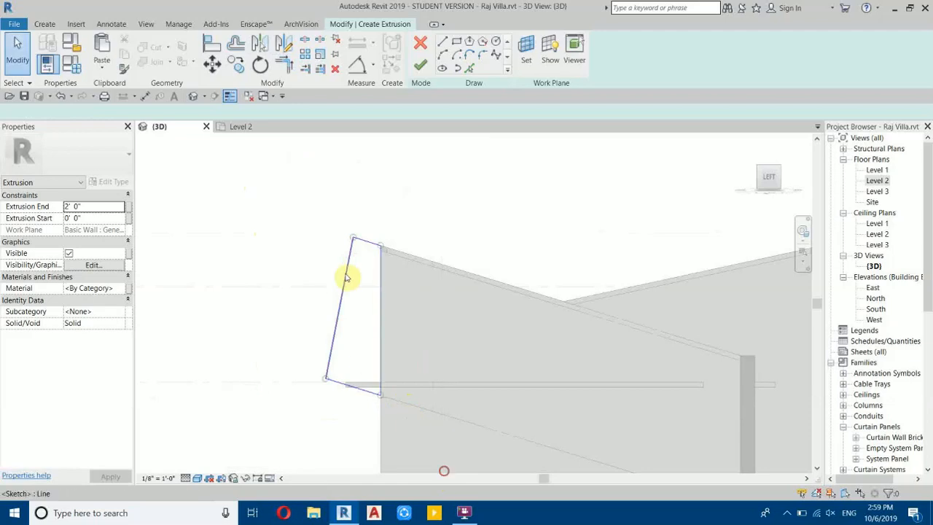
pyautogui.click(420, 65)
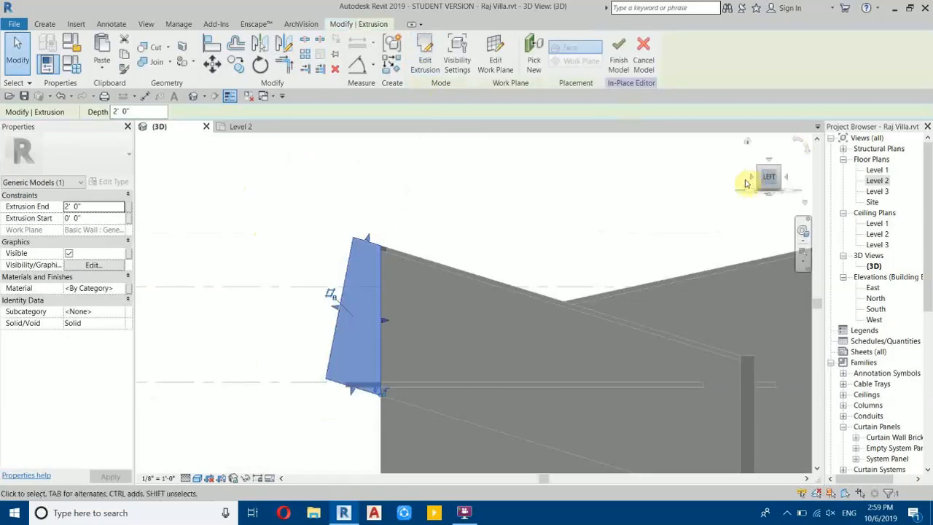
# Step: Stretch the slanted extrusion across the rear facade to the opposite side wall, setting its start at -30' 4"
pyautogui.click(751, 179)
pyautogui.click(504, 313)
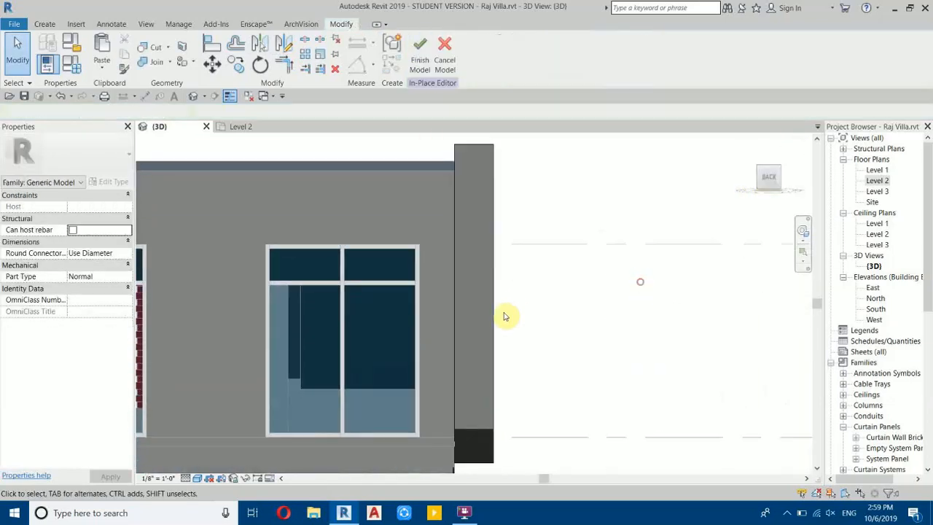
pyautogui.click(457, 332)
pyautogui.scroll(-3, 678, 338)
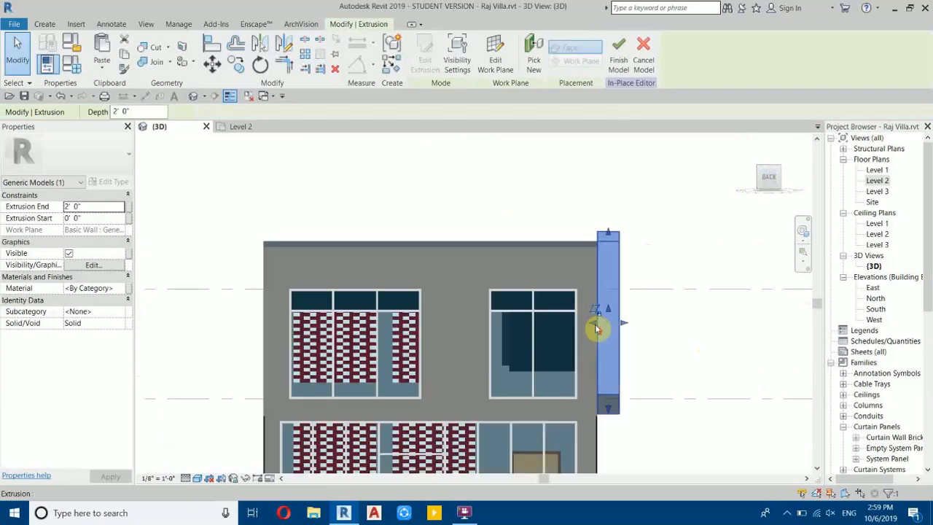
pyautogui.moveTo(596, 326); pyautogui.dragTo(273, 329)
pyautogui.moveTo(273, 329); pyautogui.dragTo(679, 323, button='middle')
# Step: Pull the extrusion's other end back flush with the near side wall's outer face, with Extrusion End at 0' 0"
pyautogui.moveTo(654, 277); pyautogui.dragTo(590, 293)
pyautogui.click(644, 313)
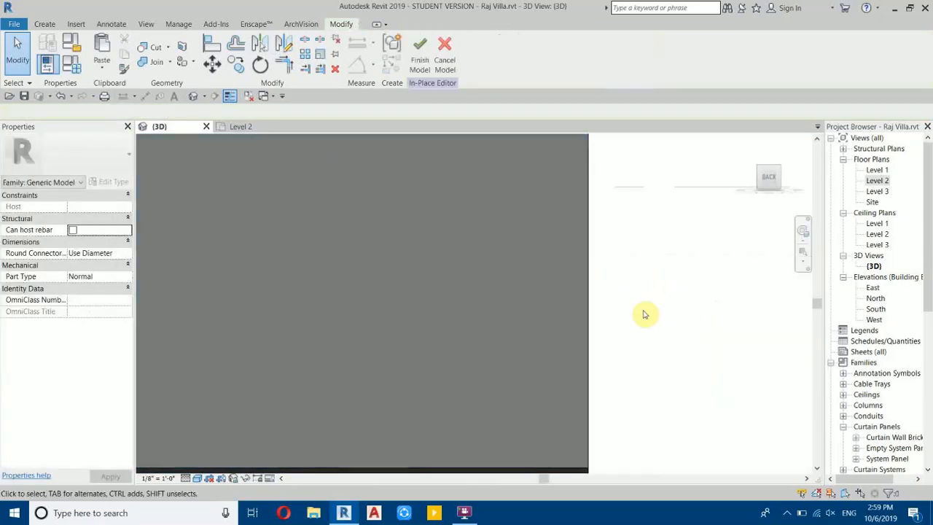
pyautogui.keyDown('shift'); pyautogui.moveTo(652, 319); pyautogui.dragTo(348, 281, button='middle'); pyautogui.keyUp('shift')
pyautogui.keyDown('shift'); pyautogui.moveTo(567, 332); pyautogui.dragTo(685, 269, button='middle'); pyautogui.keyUp('shift')
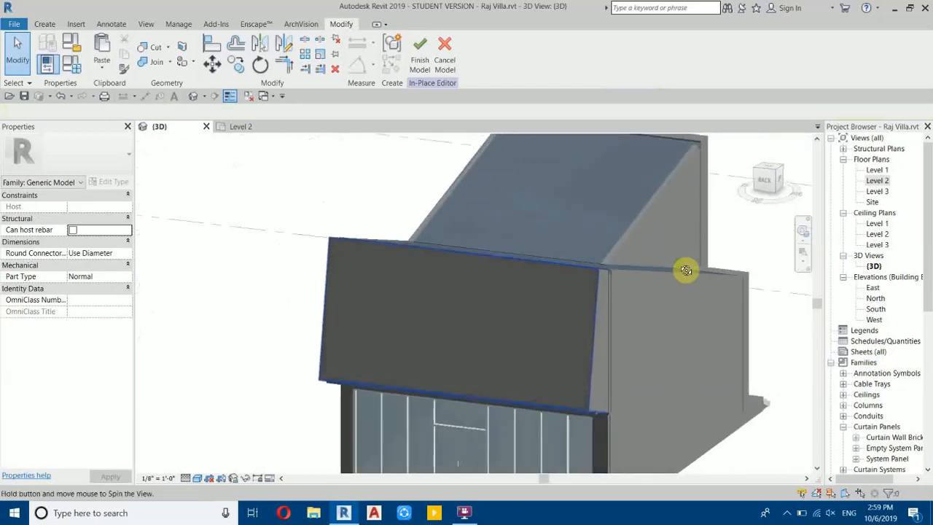
# Step: Start a void extrusion in the in-place model and choose to pick a new work plane for it
pyautogui.click(44, 25)
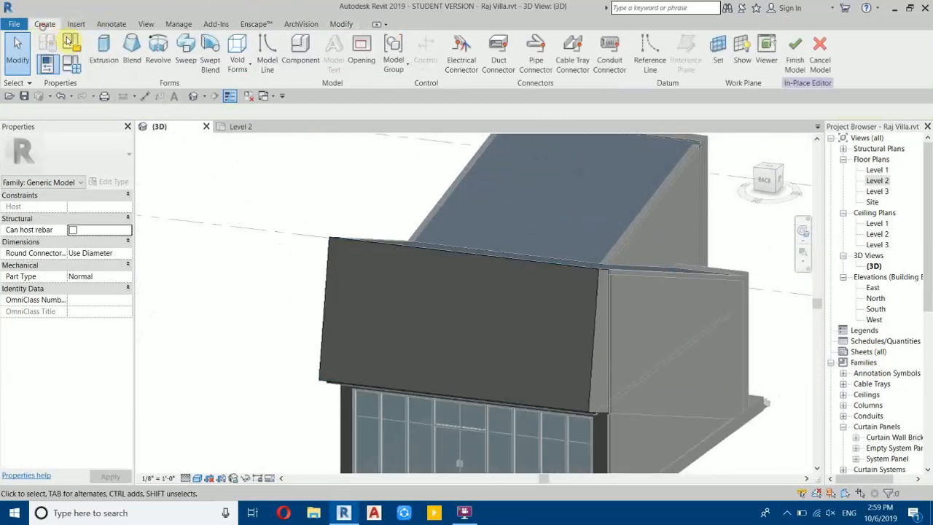
pyautogui.click(238, 67)
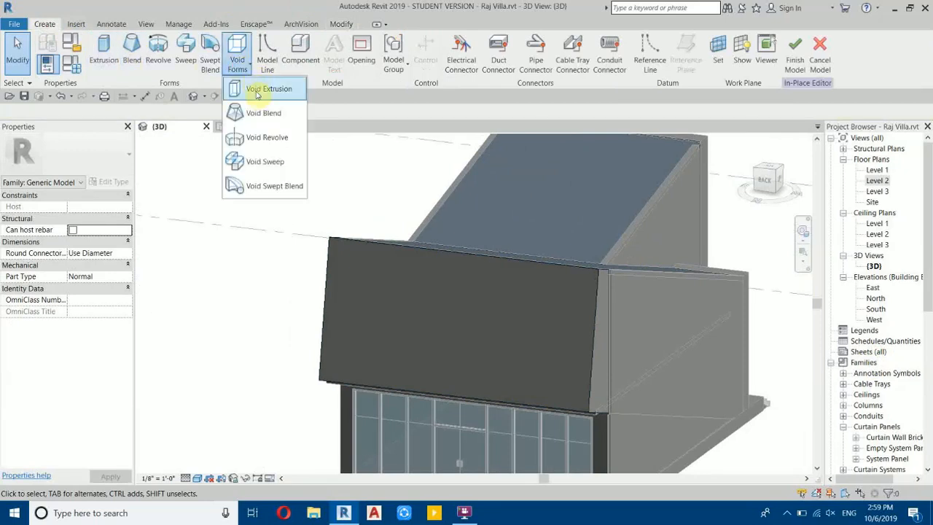
pyautogui.click(257, 95)
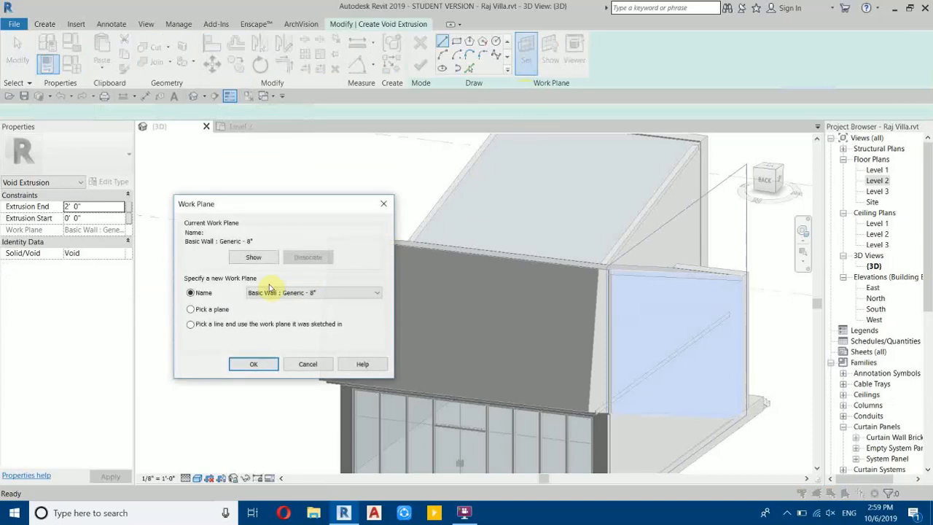
pyautogui.click(253, 364)
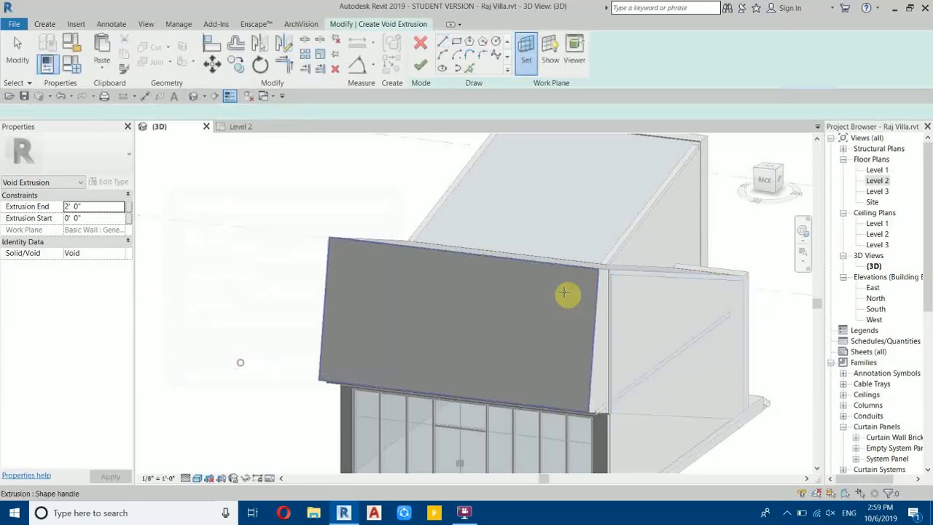
pyautogui.scroll(5, 543, 304)
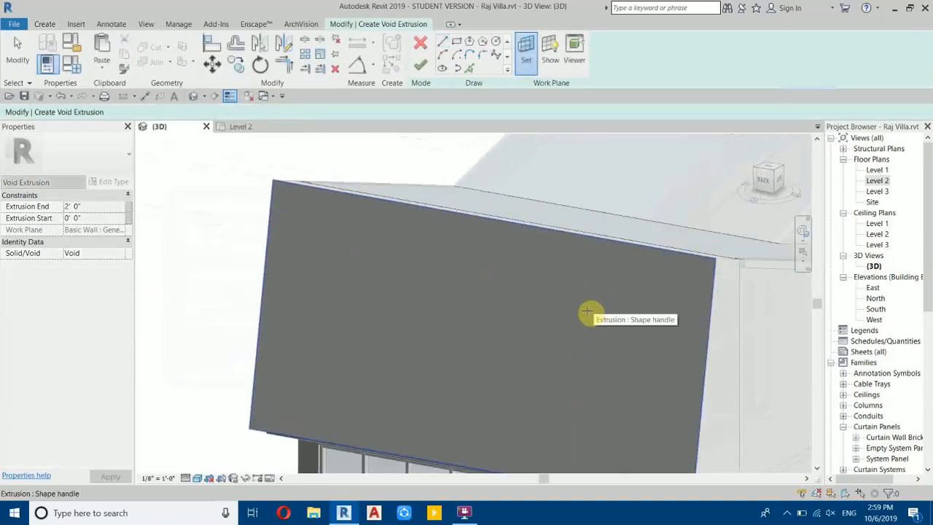
# Step: Show the 3D view in Hidden Line style and set the overhang's slanted rear face as the void's work plane
pyautogui.click(197, 478)
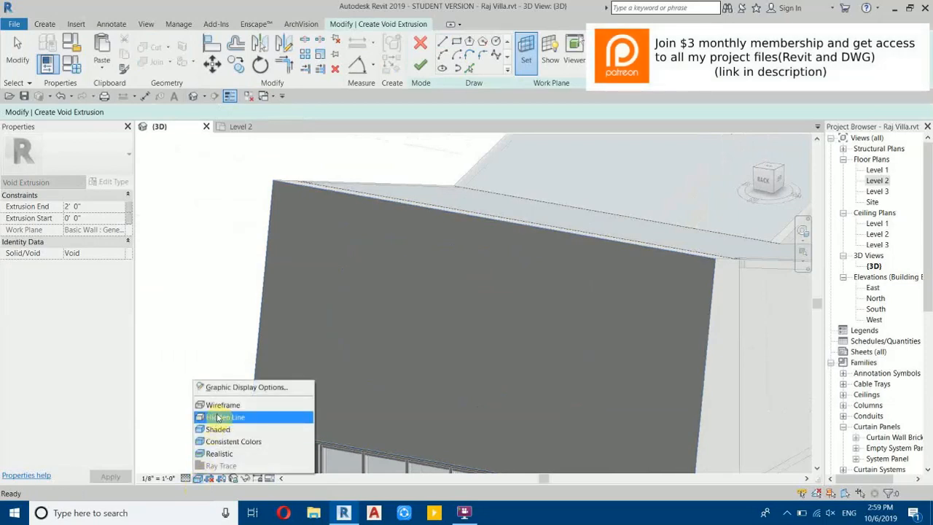
pyautogui.click(217, 417)
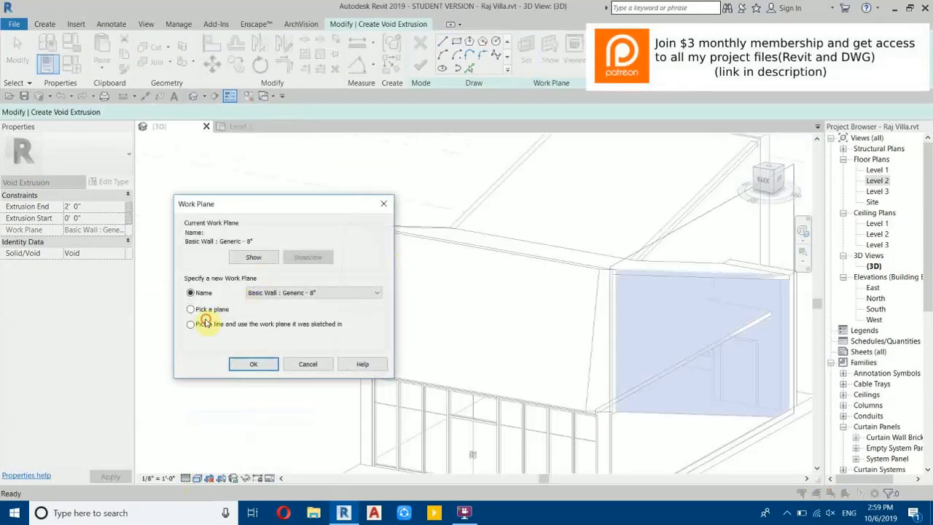
pyautogui.click(248, 364)
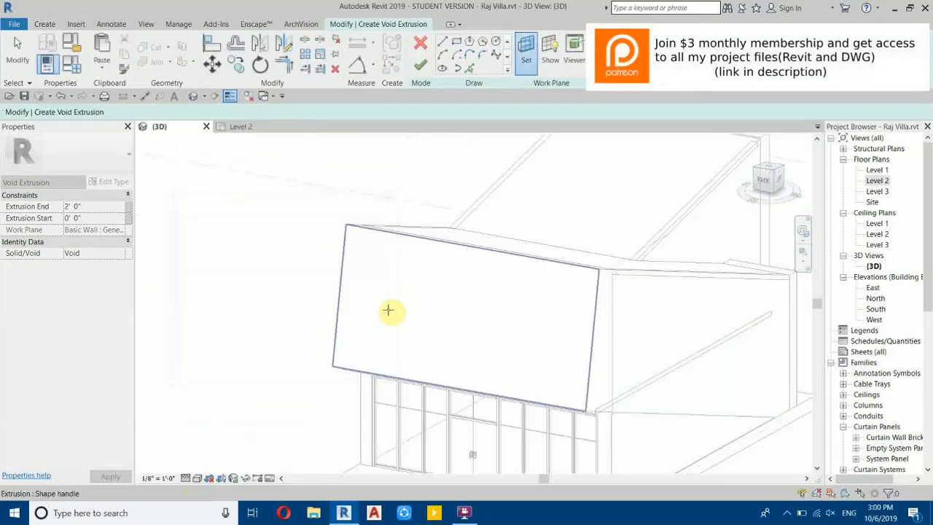
pyautogui.click(435, 299)
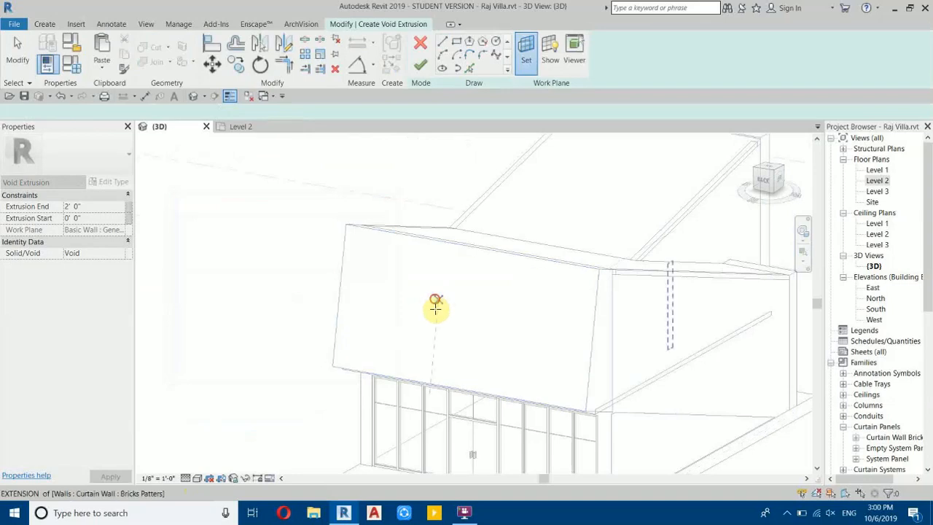
pyautogui.click(763, 188)
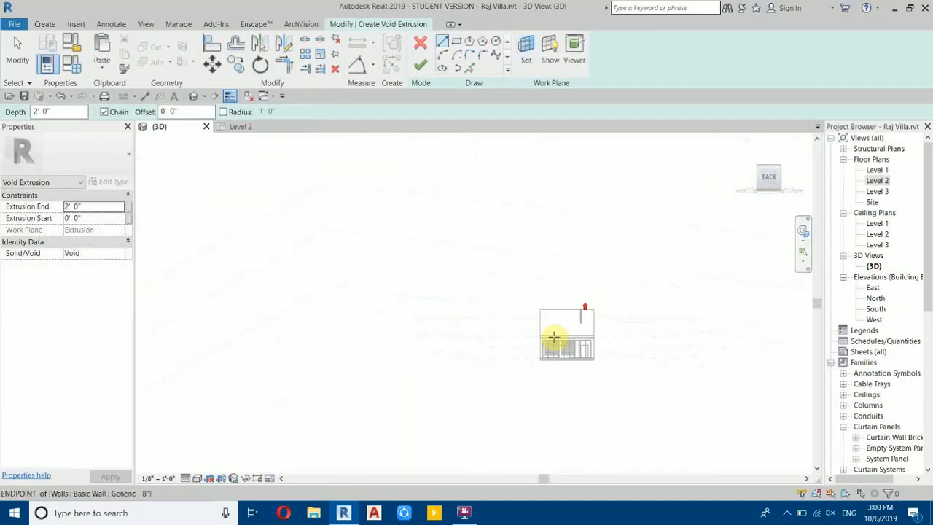
pyautogui.scroll(5, 576, 335)
pyautogui.scroll(1, 599, 337)
pyautogui.click(197, 478)
pyautogui.click(215, 403)
pyautogui.scroll(3, 349, 358)
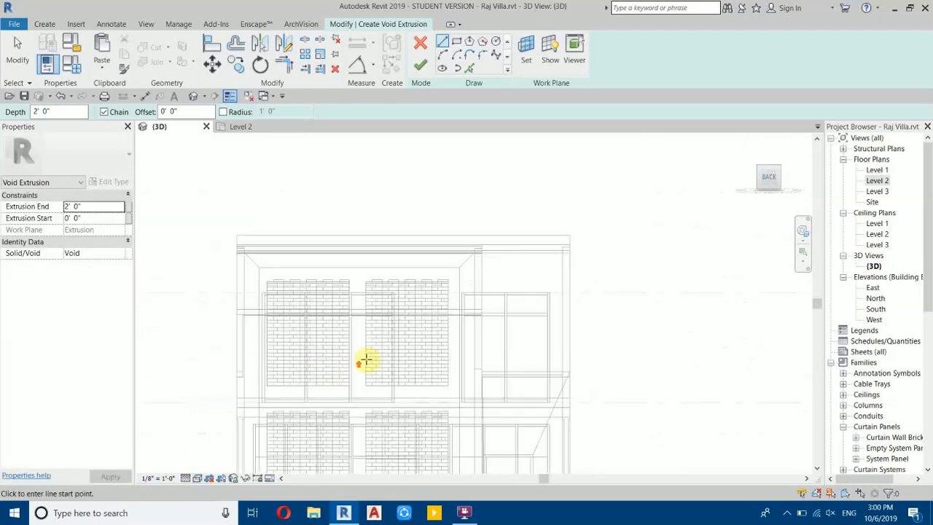
pyautogui.scroll(2, 372, 358)
pyautogui.scroll(-3, 437, 292)
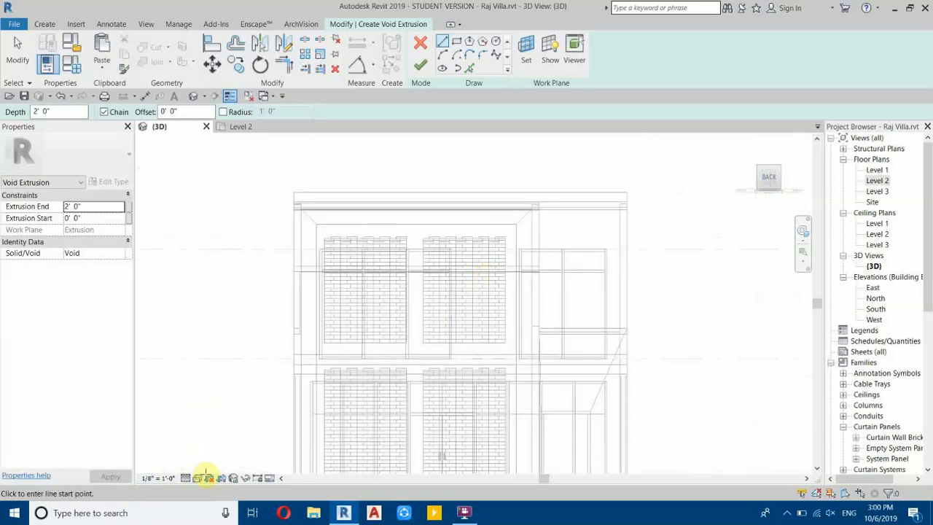
pyautogui.click(197, 478)
pyautogui.click(227, 414)
# Step: Draw a rectangle for the void offset 2' 0" inward from the edges of the slanted rear face
pyautogui.scroll(1, 454, 238)
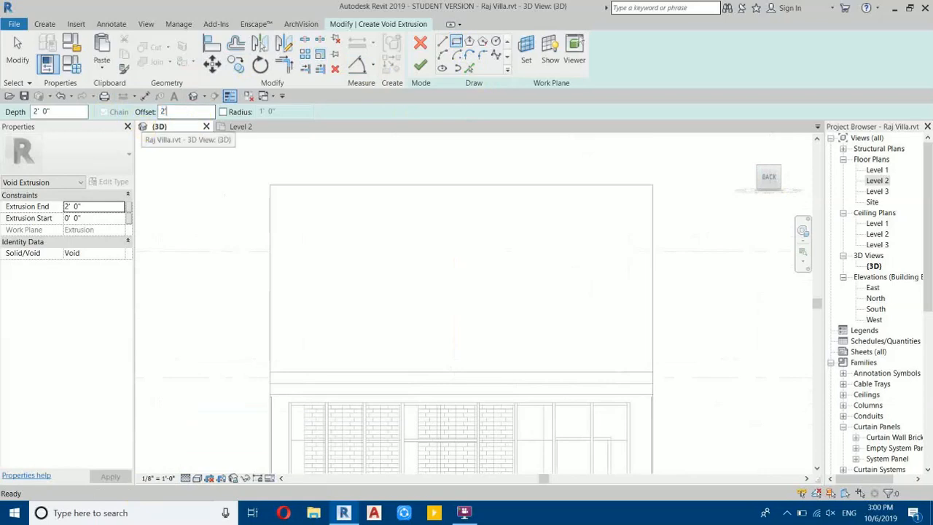
pyautogui.click(271, 187)
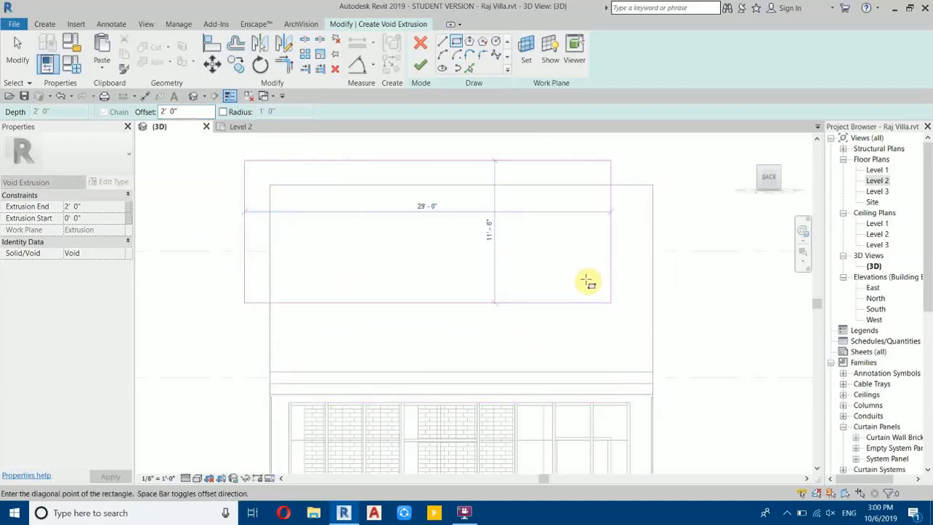
pyautogui.press('space')
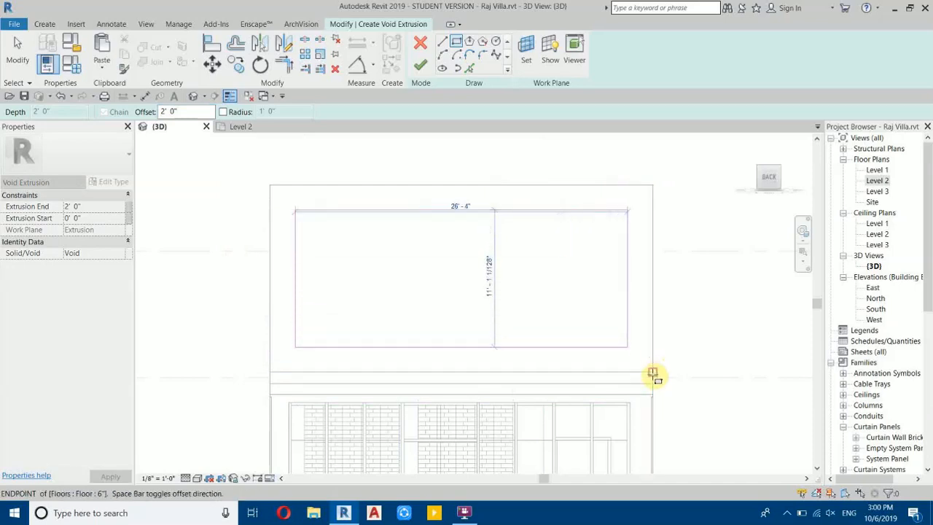
pyautogui.scroll(2, 649, 373)
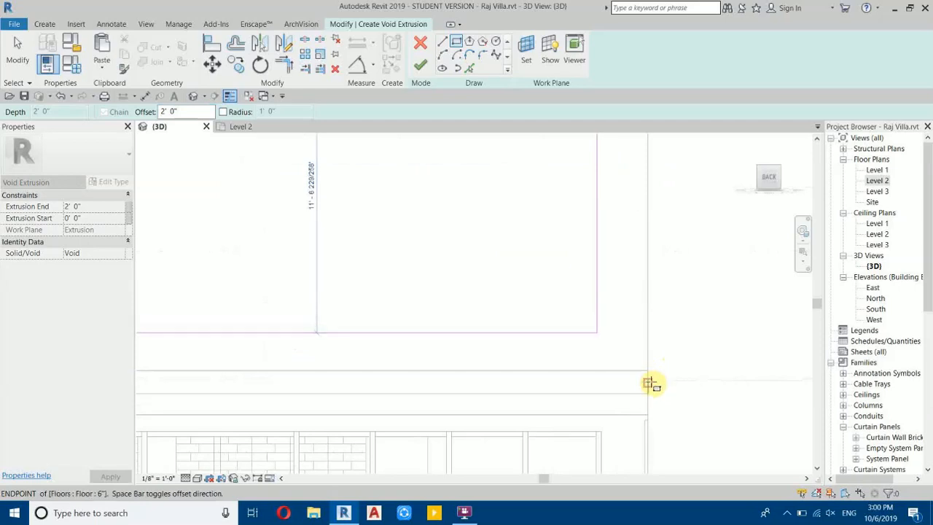
pyautogui.click(648, 371)
pyautogui.scroll(-2, 675, 277)
# Step: Finish the rectangular void extrusion on the slanted face with a 2' 0" depth
pyautogui.rightClick(690, 231)
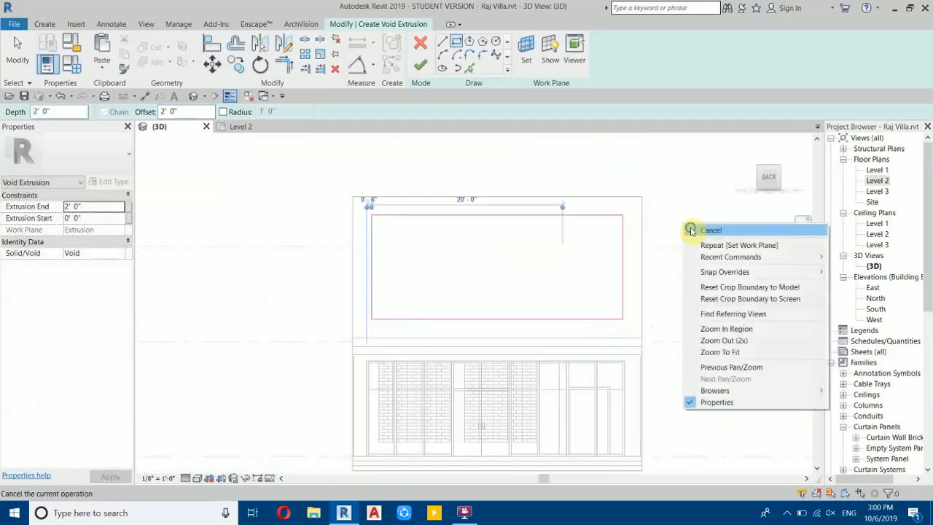
pyautogui.click(748, 237)
pyautogui.moveTo(772, 176); pyautogui.dragTo(688, 182)
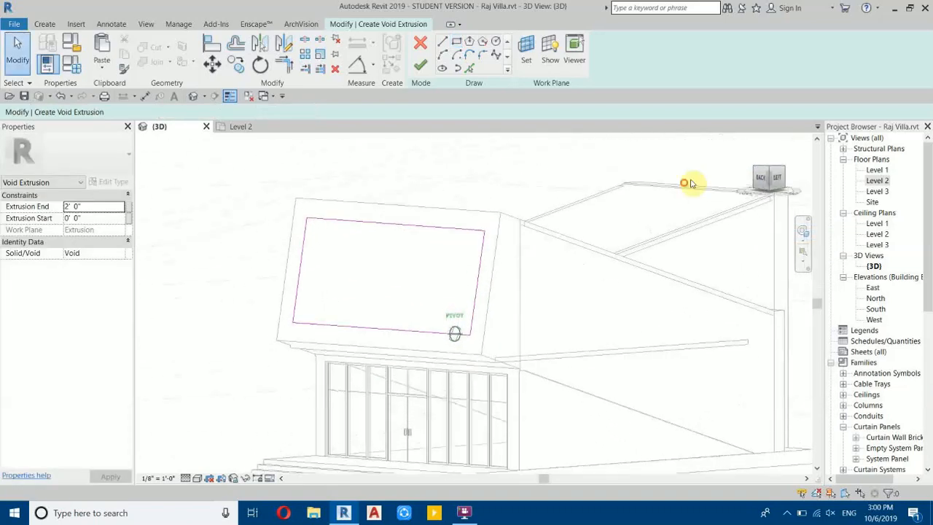
pyautogui.click(419, 71)
pyautogui.click(169, 267)
# Step: Stretch the void in both directions to about 21' 6 5/8" deep so it passes completely through the slanted extrusion
pyautogui.click(343, 255)
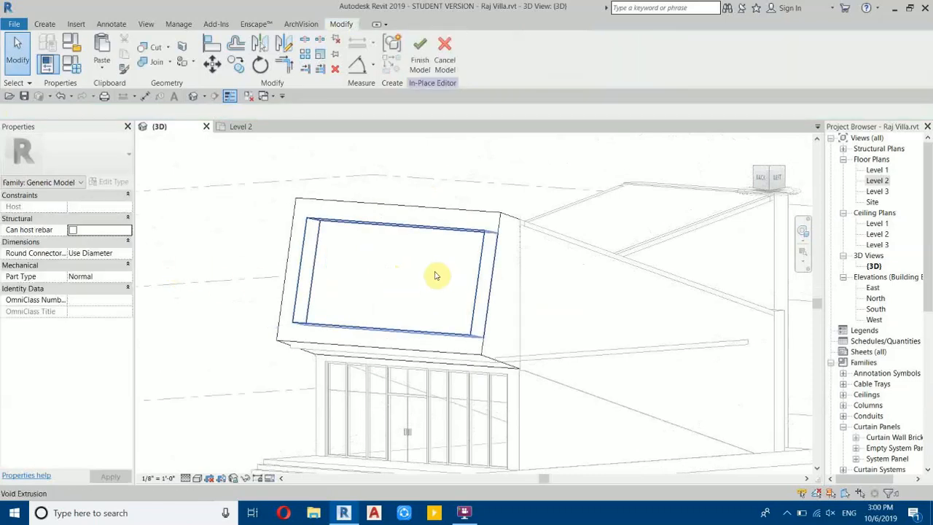
pyautogui.scroll(3, 383, 273)
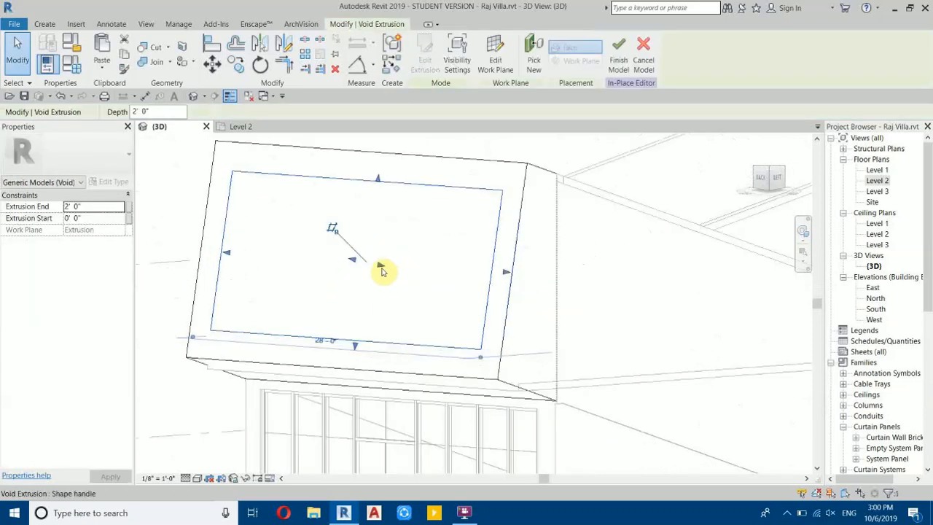
pyautogui.moveTo(379, 267); pyautogui.dragTo(476, 293)
pyautogui.moveTo(350, 264); pyautogui.dragTo(256, 264)
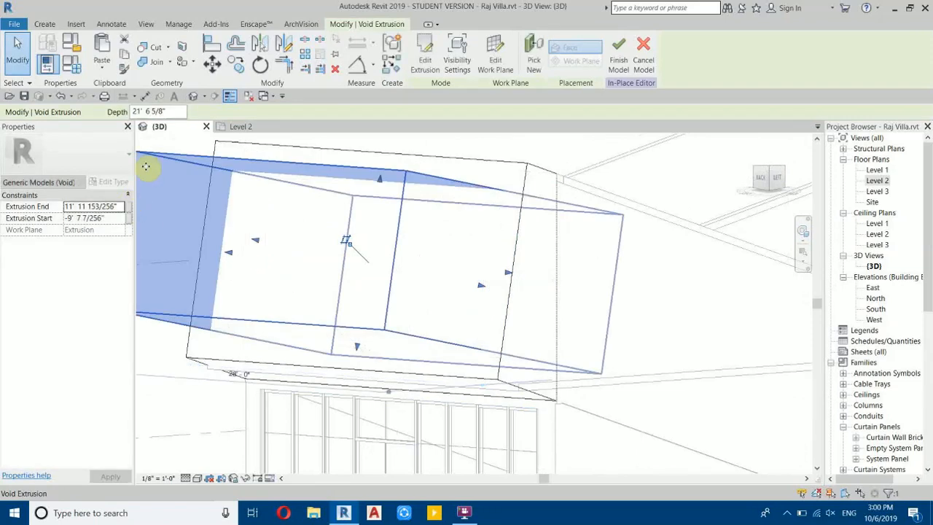
pyautogui.click(190, 150)
# Step: Set the 3D view to Shaded style and inspect the opening cut through the slanted extrusion at the rear
pyautogui.scroll(-2, 458, 283)
pyautogui.keyDown('shift'); pyautogui.moveTo(452, 293); pyautogui.dragTo(681, 394, button='middle'); pyautogui.keyUp('shift')
pyautogui.scroll(2, 595, 336)
pyautogui.moveTo(593, 291); pyautogui.dragTo(511, 403, button='middle')
pyautogui.scroll(1, 474, 222)
pyautogui.scroll(-4, 472, 218)
pyautogui.press('s')
pyautogui.press('d')
pyautogui.scroll(2, 496, 306)
pyautogui.scroll(-3, 433, 272)
pyautogui.keyDown('shift'); pyautogui.moveTo(433, 273); pyautogui.dragTo(392, 339, button='middle'); pyautogui.keyUp('shift')
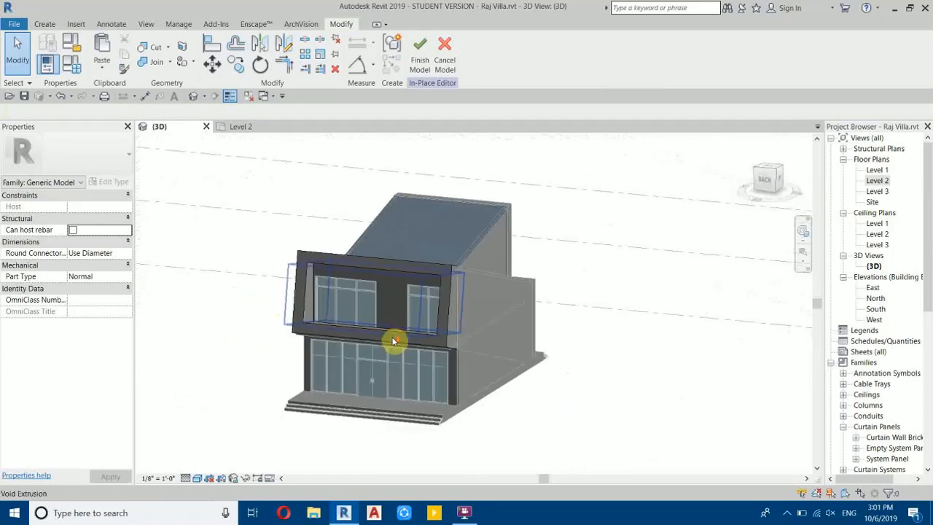
# Step: Open the slanted extrusion's profile for editing and show it from the left side of the building in Wireframe style
pyautogui.scroll(5, 391, 341)
pyautogui.moveTo(442, 287); pyautogui.dragTo(528, 353, button='middle')
pyautogui.scroll(-5, 468, 337)
pyautogui.scroll(3, 584, 400)
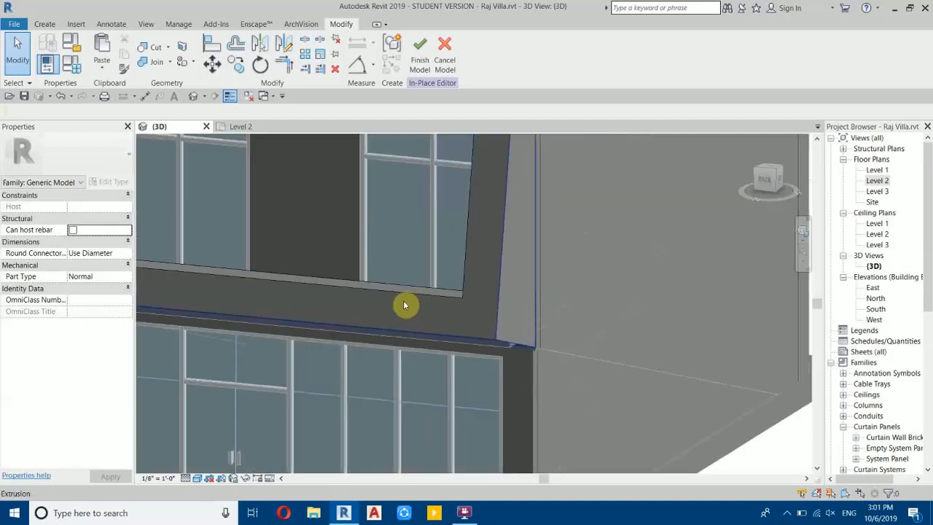
pyautogui.click(505, 323)
pyautogui.click(426, 64)
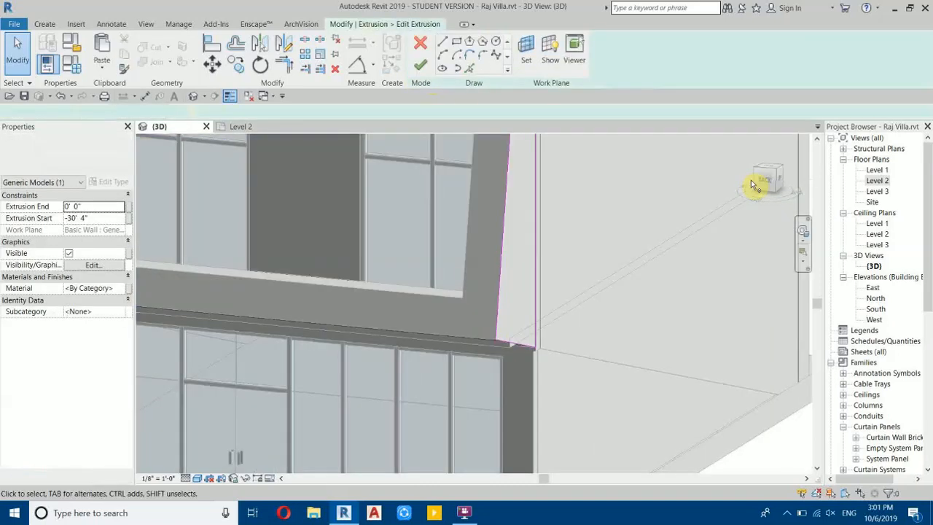
pyautogui.click(780, 179)
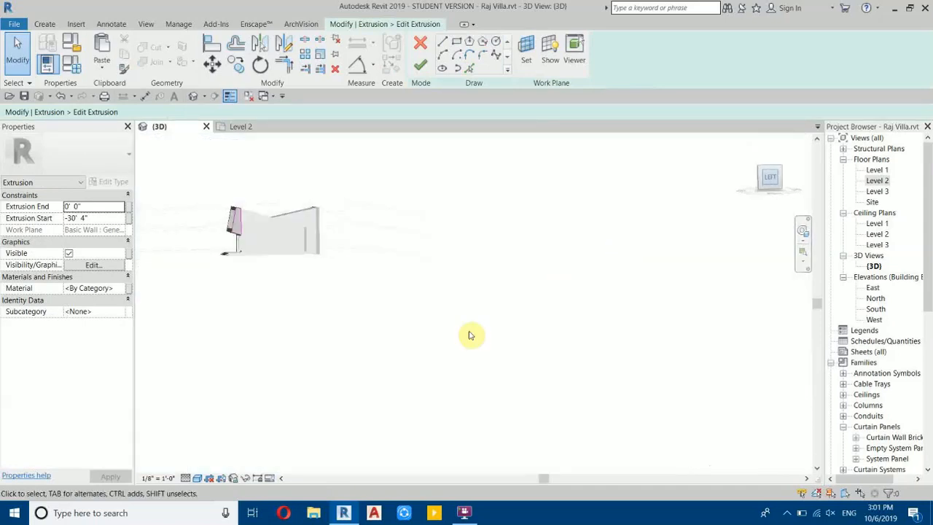
pyautogui.scroll(5, 475, 317)
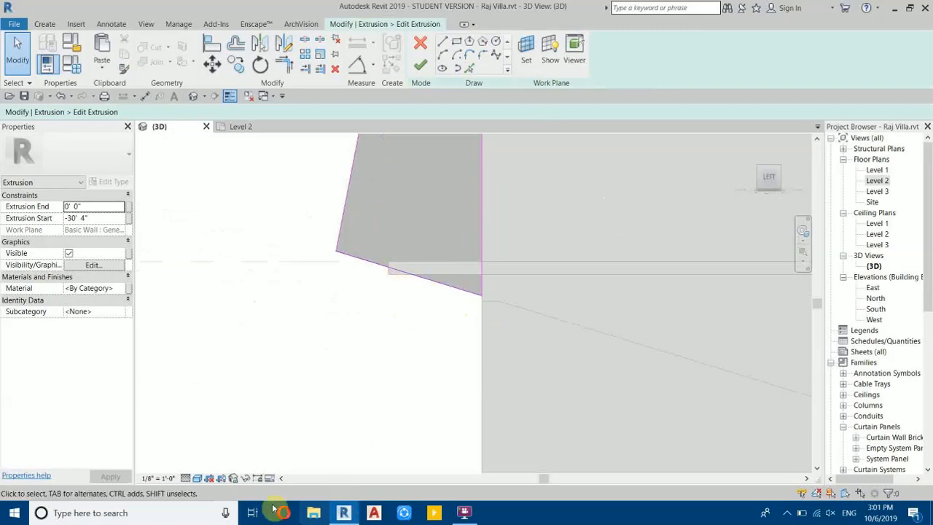
pyautogui.click(197, 478)
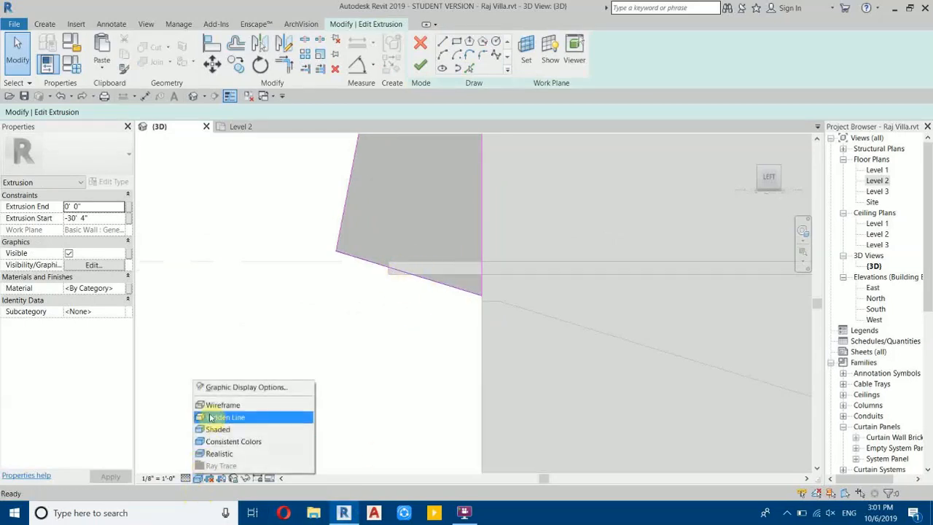
pyautogui.click(222, 403)
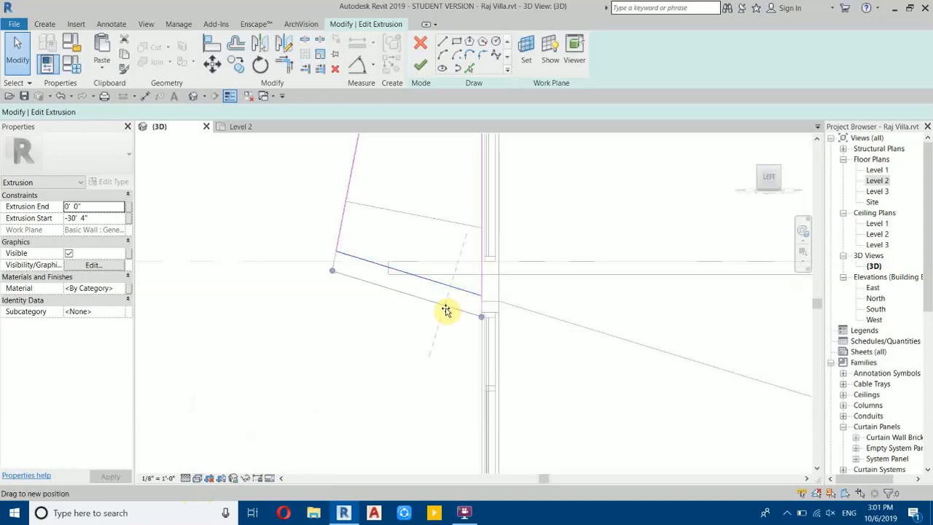
# Step: Move the profile's lower slanted edge down until its inner end meets the top of the ground-floor storefront, and finish the sketch
pyautogui.moveTo(443, 329); pyautogui.dragTo(442, 306)
pyautogui.scroll(-2, 440, 254)
pyautogui.scroll(6, 436, 260)
pyautogui.moveTo(423, 268)
pyautogui.mouseDown()
pyautogui.moveTo(423, 251)
pyautogui.moveTo(433, 258)
pyautogui.moveTo(424, 305)
pyautogui.mouseUp()
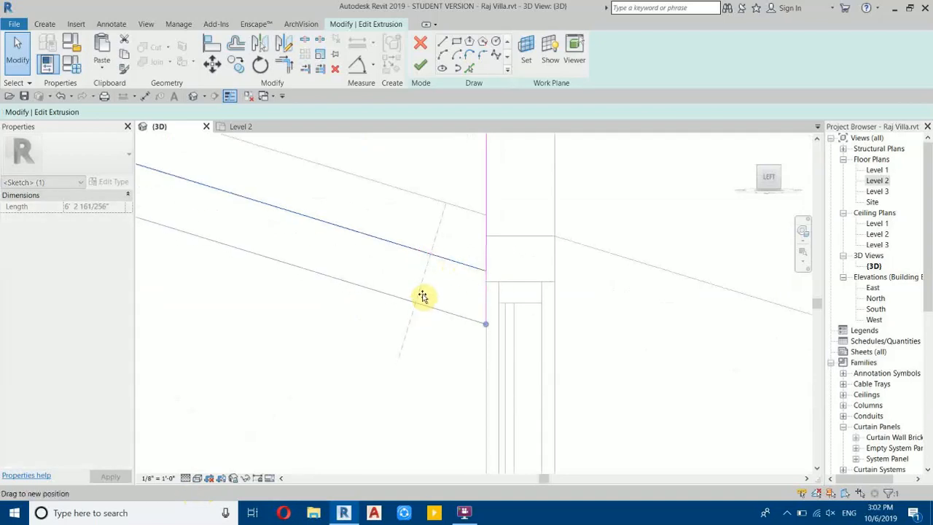
pyautogui.moveTo(422, 265); pyautogui.dragTo(419, 276)
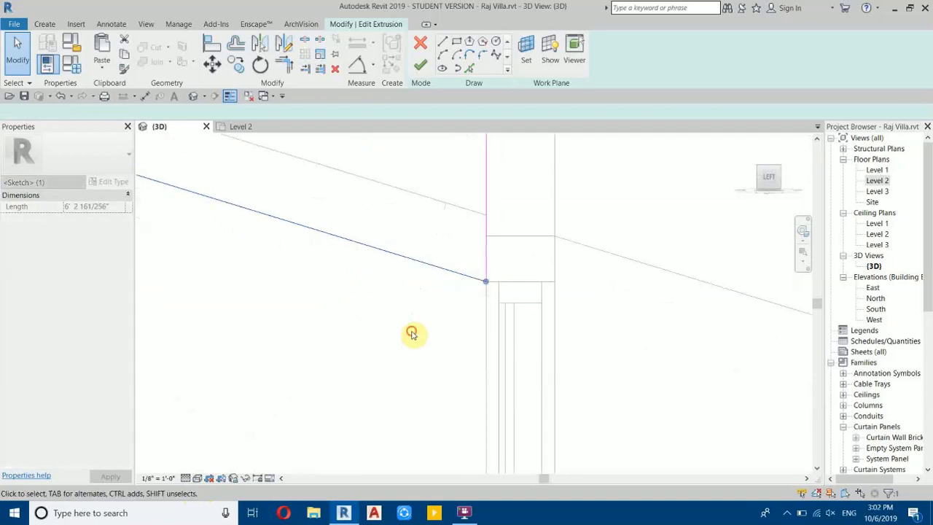
pyautogui.click(411, 334)
pyautogui.scroll(-3, 501, 353)
pyautogui.scroll(-1, 432, 334)
pyautogui.scroll(2, 432, 315)
pyautogui.moveTo(406, 252); pyautogui.dragTo(410, 488, button='middle')
pyautogui.scroll(-3, 425, 349)
pyautogui.click(419, 66)
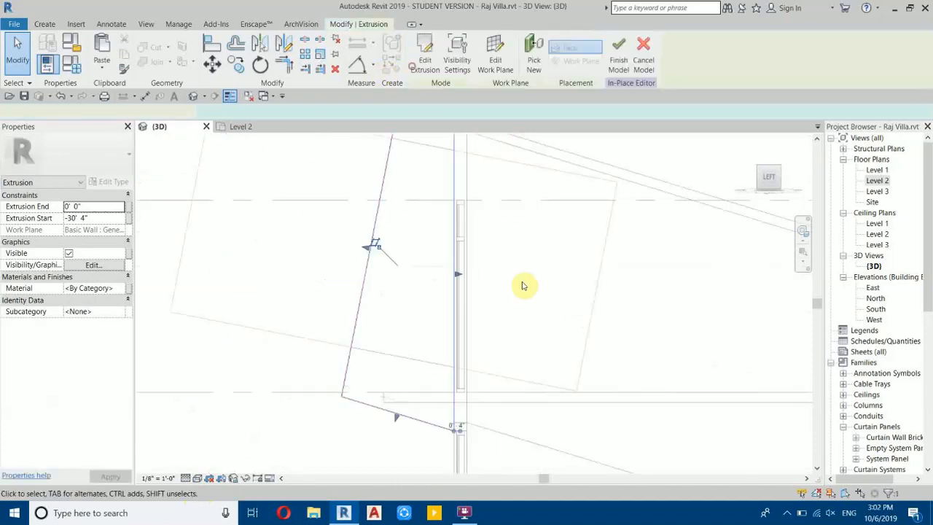
# Step: Inspect the slanted frame's lower edge and the void opening around the upper storefronts from both rear corners
pyautogui.scroll(-4, 484, 285)
pyautogui.scroll(2, 481, 353)
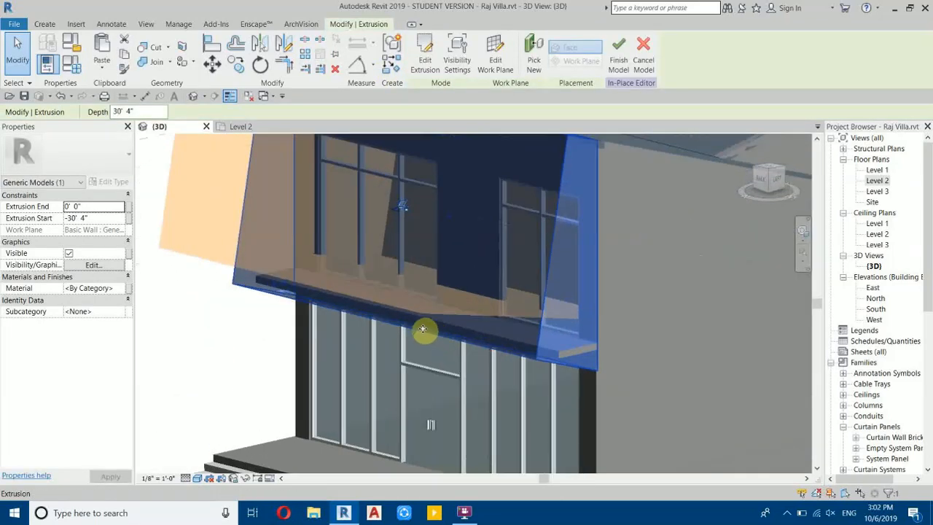
pyautogui.click(244, 336)
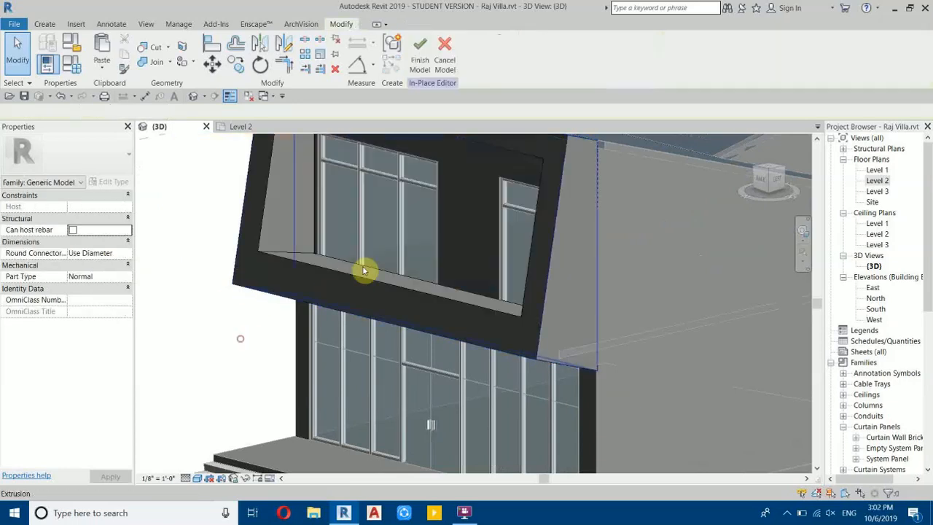
pyautogui.click(412, 298)
pyautogui.scroll(2, 406, 298)
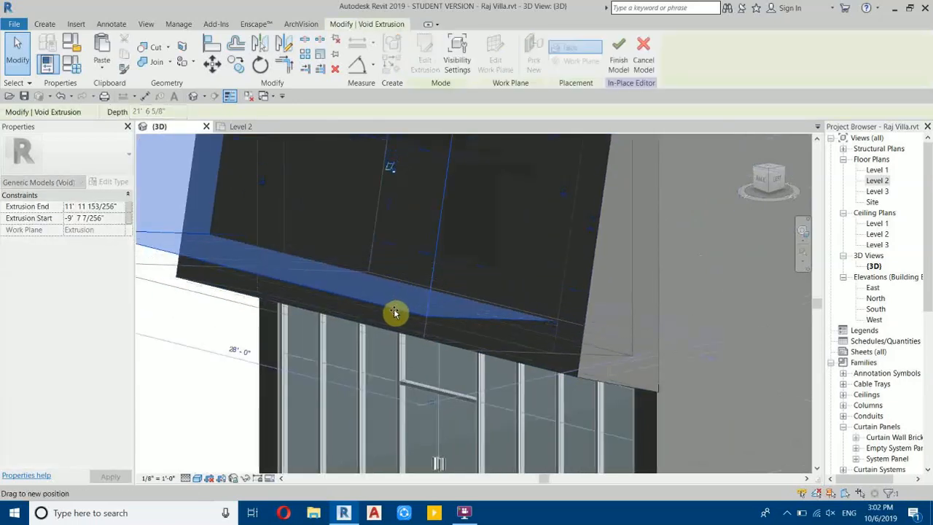
pyautogui.click(226, 366)
pyautogui.keyDown('shift'); pyautogui.moveTo(285, 342); pyautogui.dragTo(547, 335, button='middle'); pyautogui.keyUp('shift')
pyautogui.scroll(3, 512, 292)
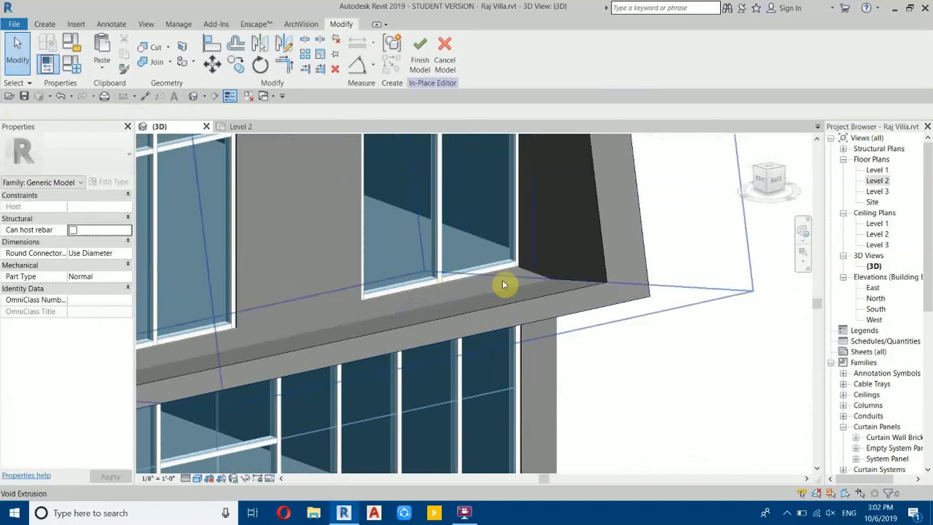
pyautogui.keyDown('shift'); pyautogui.moveTo(556, 287); pyautogui.dragTo(454, 392, button='middle'); pyautogui.keyUp('shift')
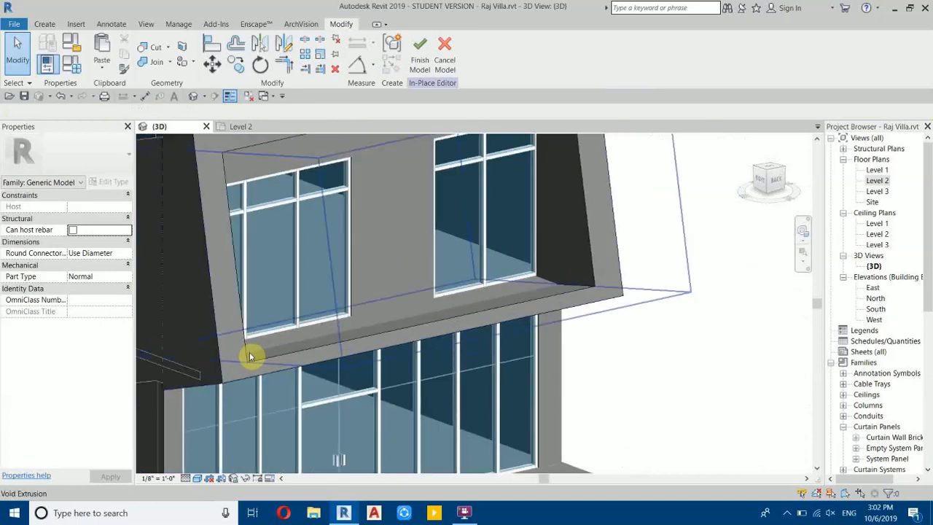
pyautogui.scroll(-3, 666, 338)
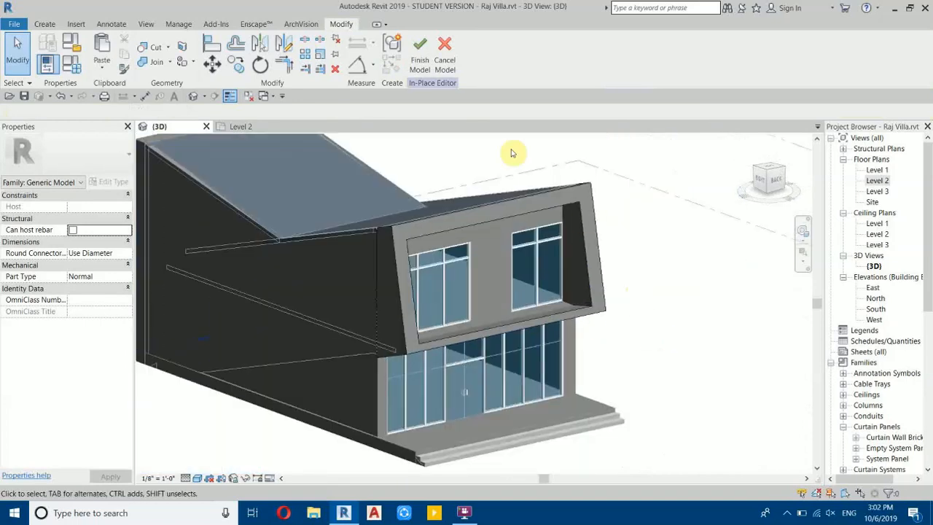
# Step: Associate the slanted extrusion's material with a new type parameter named Ext1 and finish the in-place model
pyautogui.click(421, 67)
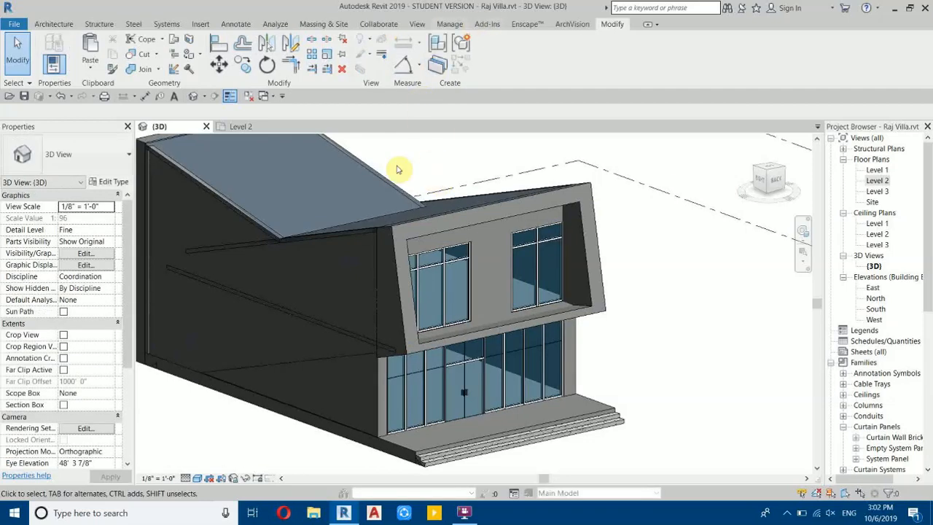
pyautogui.click(60, 97)
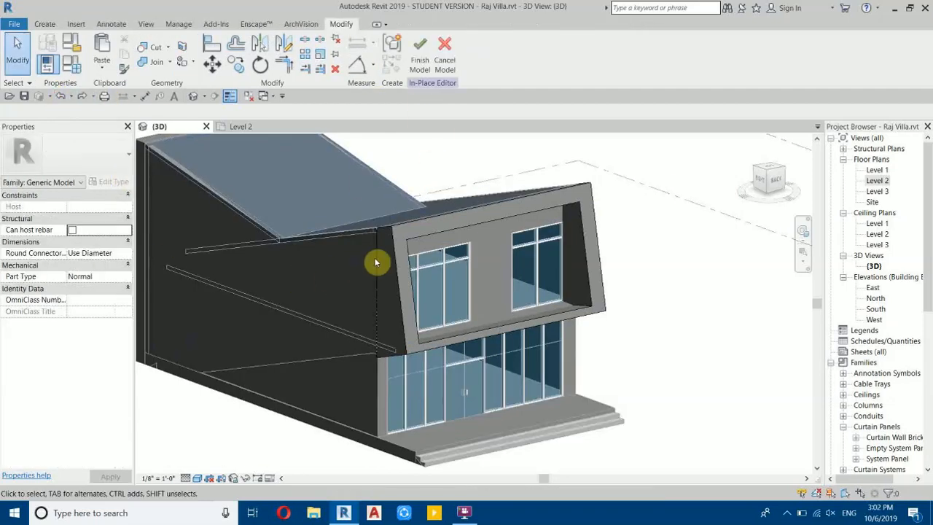
pyautogui.click(417, 261)
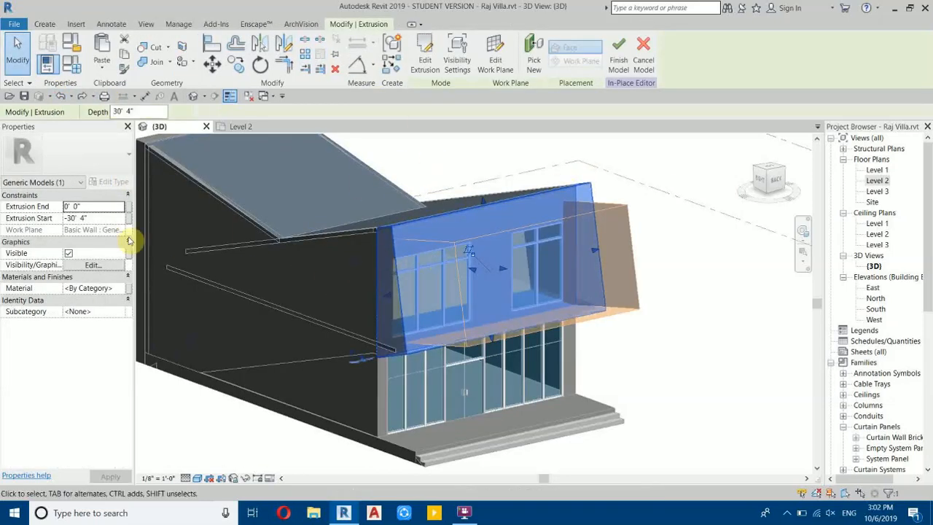
pyautogui.click(129, 289)
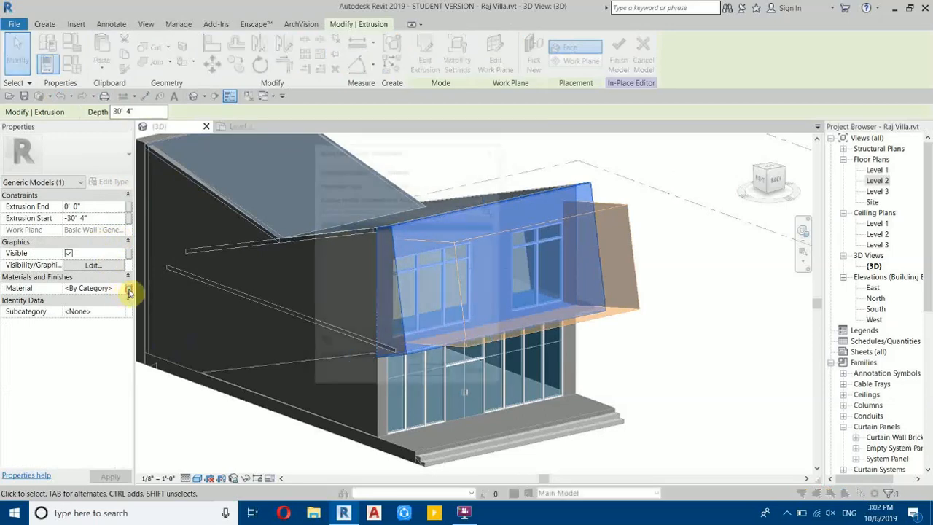
pyautogui.click(324, 346)
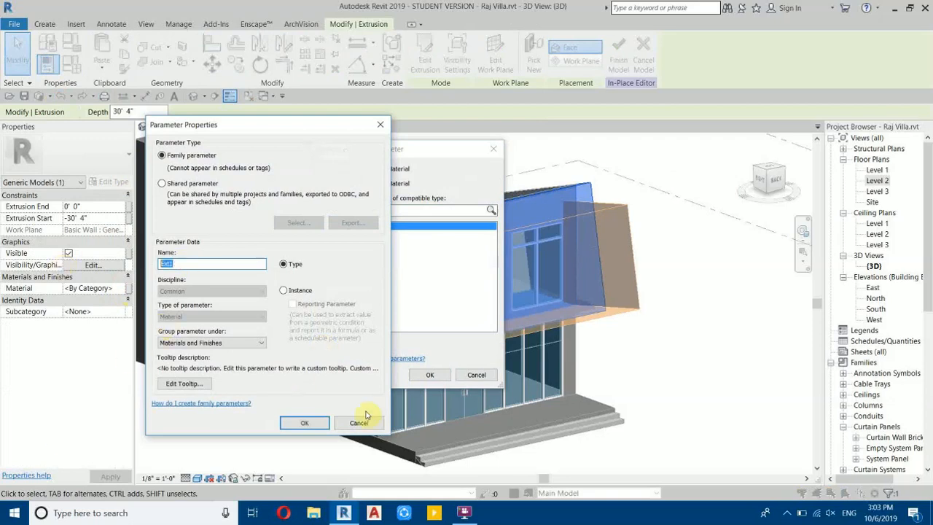
pyautogui.click(302, 425)
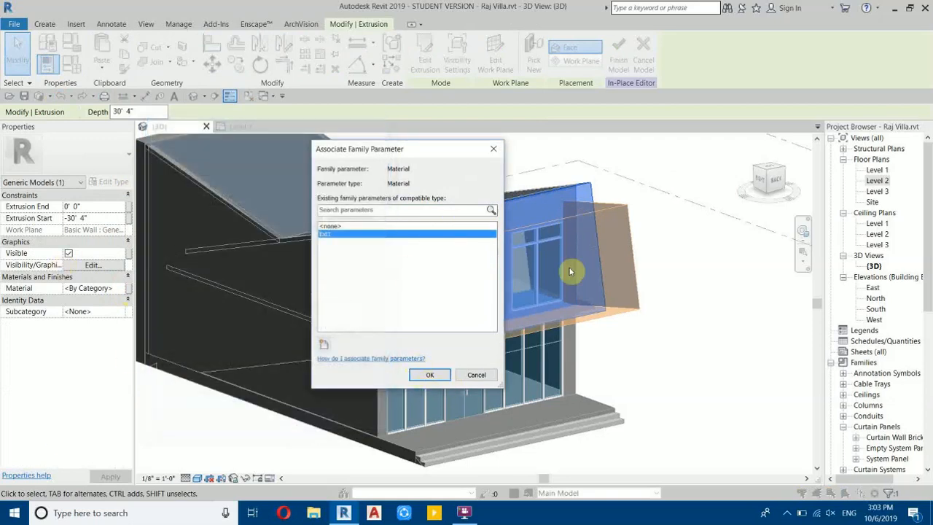
pyautogui.click(433, 375)
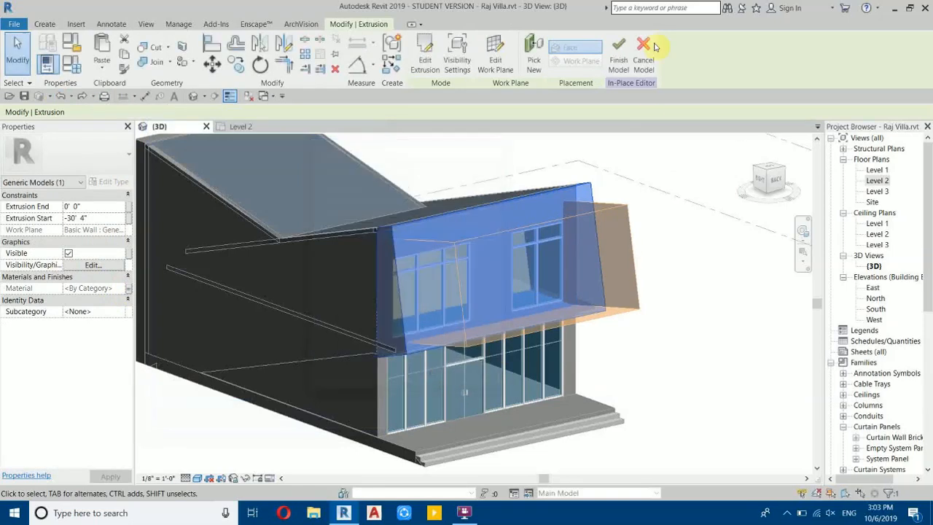
pyautogui.click(618, 51)
pyautogui.scroll(-2, 455, 366)
pyautogui.keyDown('shift'); pyautogui.moveTo(475, 375); pyautogui.dragTo(375, 461, button='middle'); pyautogui.keyUp('shift')
pyautogui.scroll(2, 461, 342)
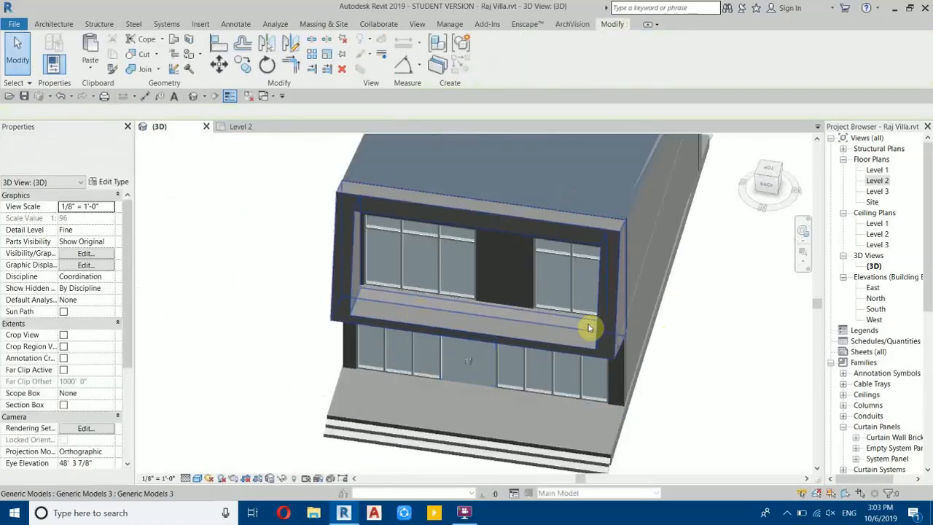
# Step: On Level 2, sketch a straight railing path about 26' 4" long across the rear balcony between the frame's inner side faces
pyautogui.doubleClick(883, 182)
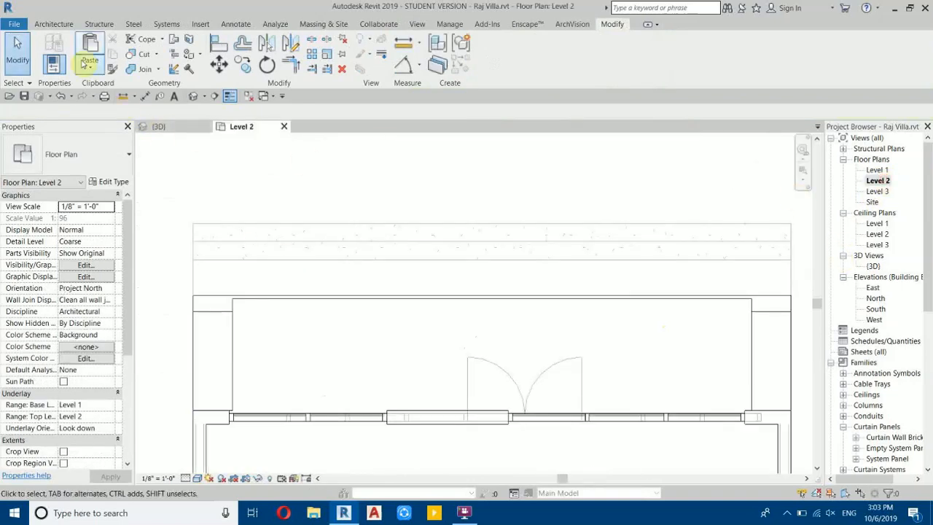
pyautogui.click(48, 24)
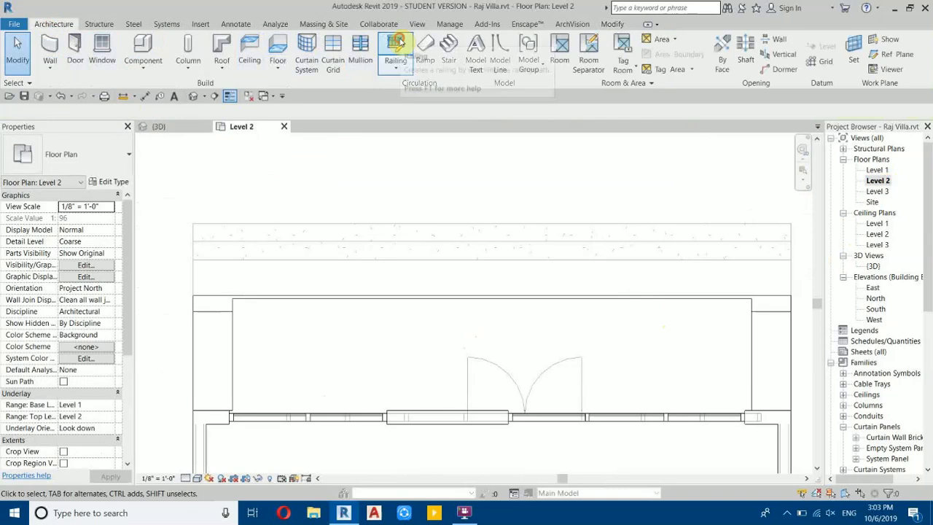
pyautogui.click(397, 45)
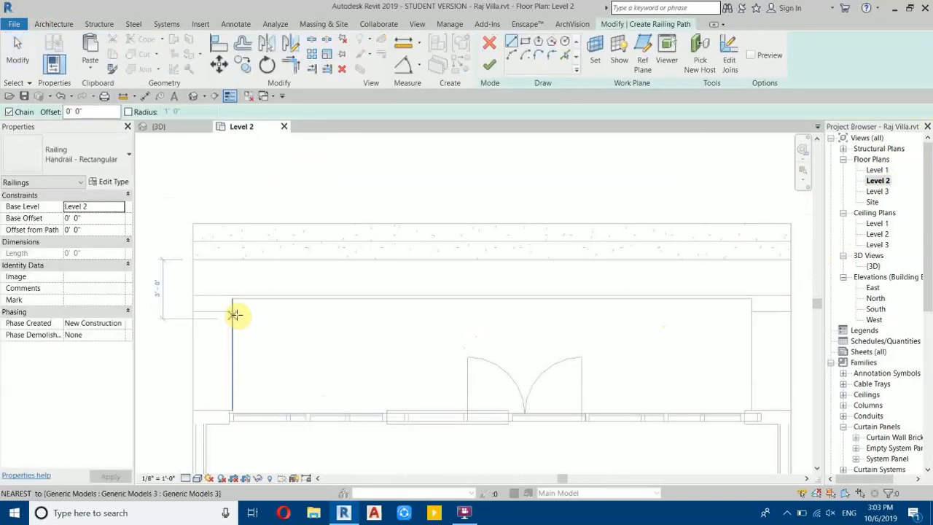
pyautogui.click(232, 355)
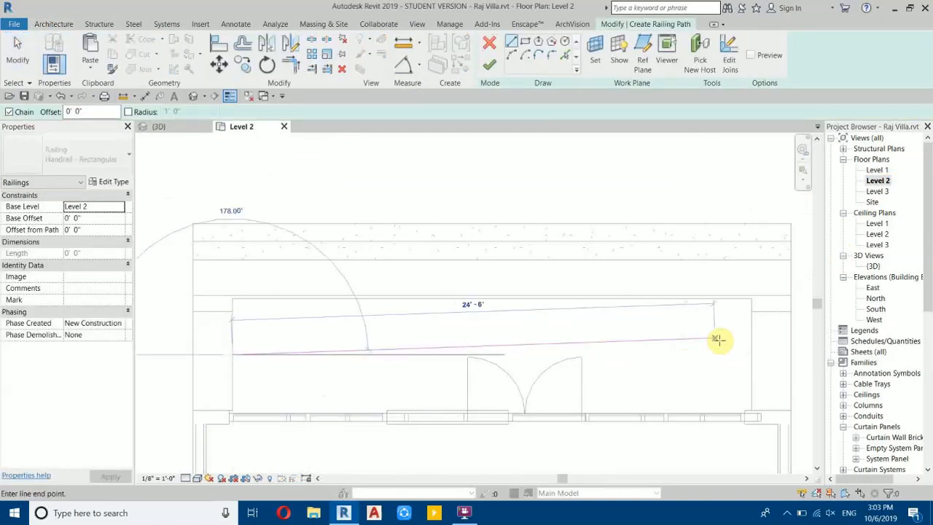
pyautogui.click(751, 354)
pyautogui.scroll(-3, 427, 354)
pyautogui.scroll(5, 321, 390)
pyautogui.scroll(-3, 291, 358)
pyautogui.scroll(-2, 291, 358)
pyautogui.rightClick(493, 223)
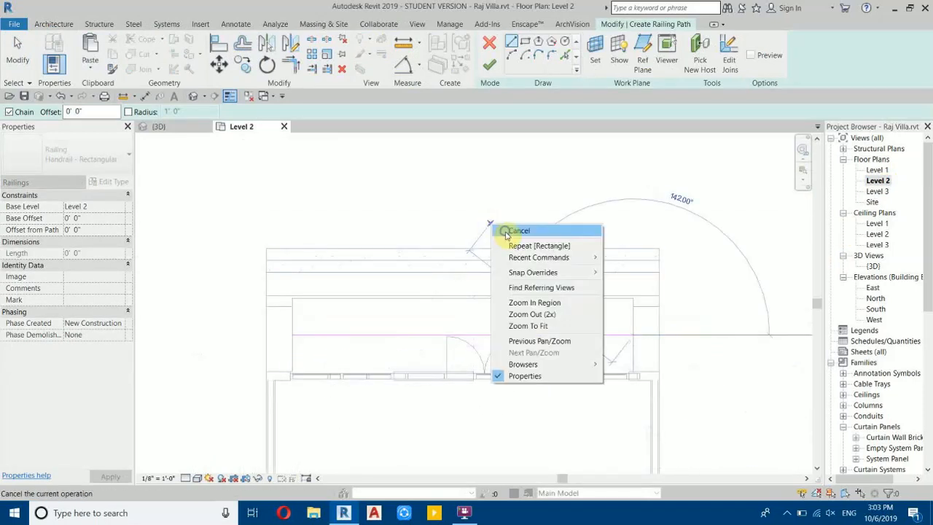
pyautogui.click(512, 231)
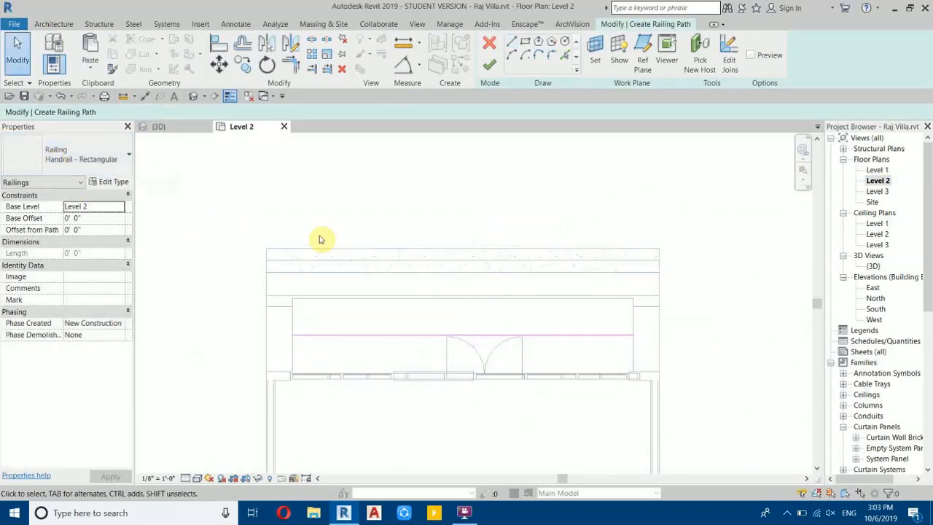
# Step: Set the railing type to Glass Panel - Bottom Fill and finish the railing
pyautogui.click(83, 160)
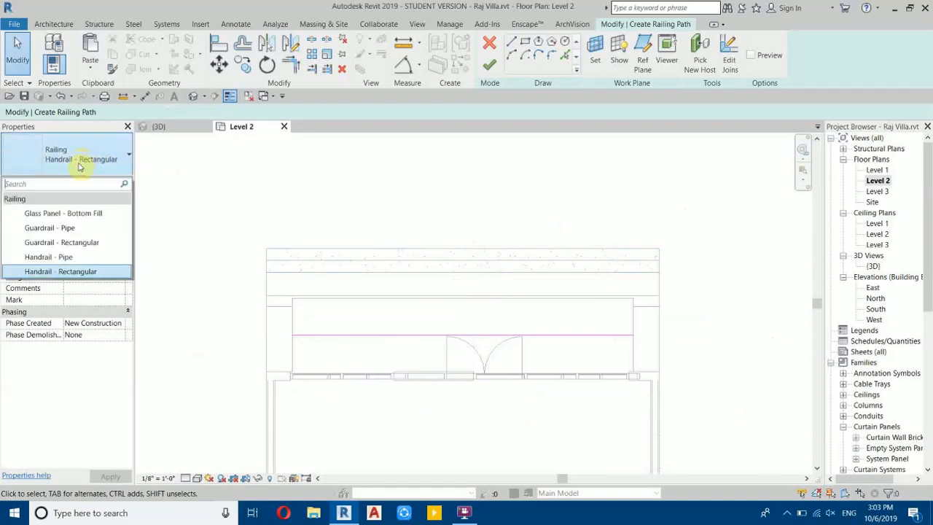
pyautogui.click(34, 214)
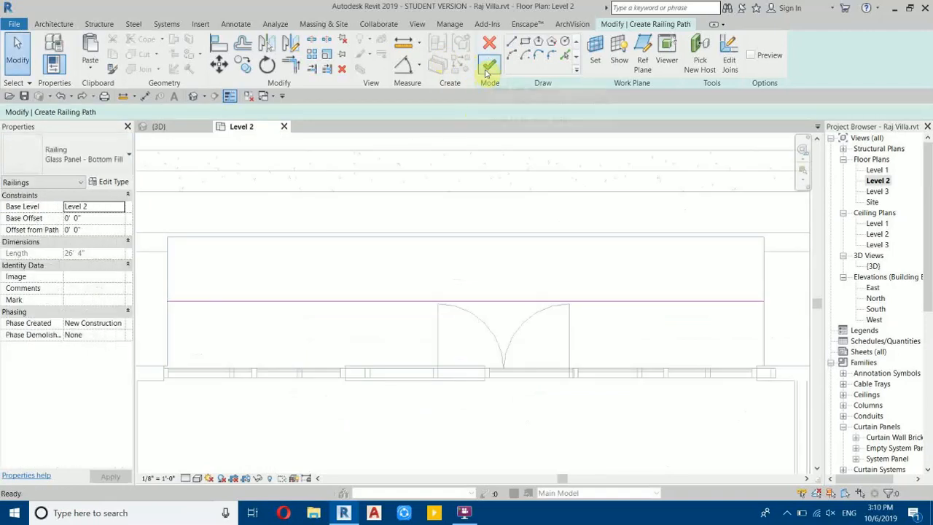
pyautogui.click(489, 64)
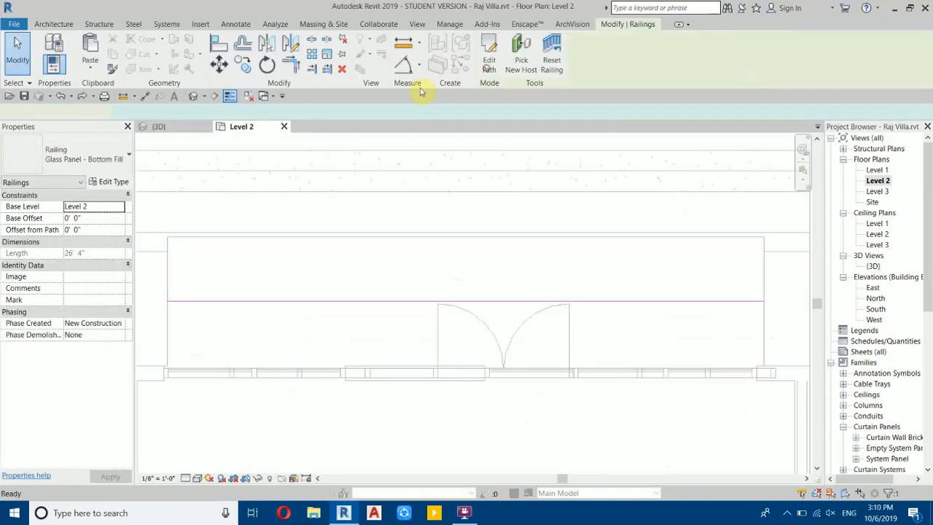
# Step: Examine the balcony's glass railing and the slanted rear frame in the 3D view from several angles
pyautogui.click(169, 131)
pyautogui.click(758, 409)
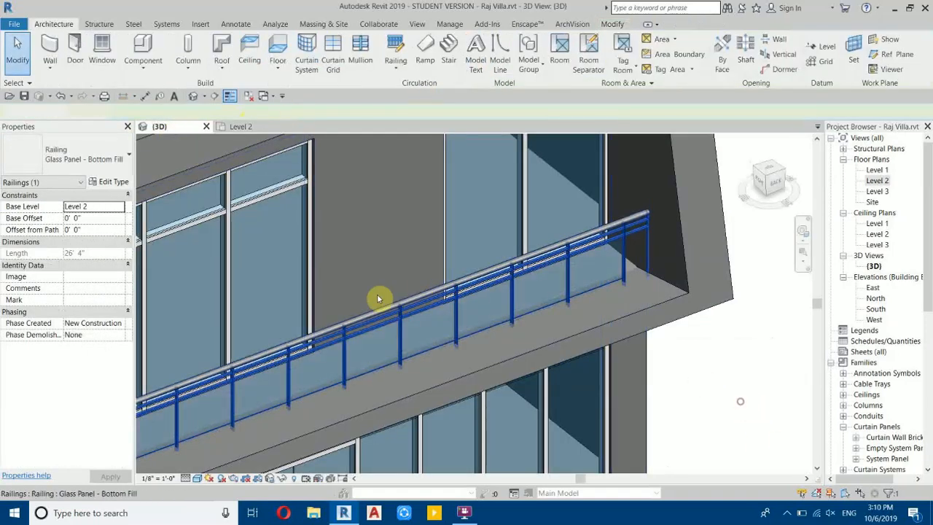
pyautogui.scroll(-4, 358, 321)
pyautogui.scroll(4, 417, 308)
pyautogui.scroll(-3, 489, 291)
pyautogui.keyDown('shift'); pyautogui.moveTo(446, 312); pyautogui.dragTo(620, 308, button='middle'); pyautogui.keyUp('shift')
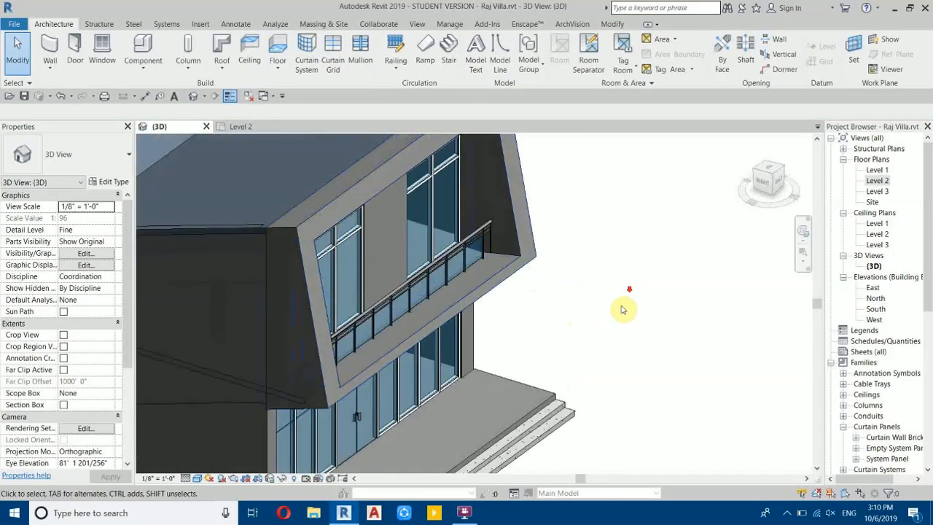
pyautogui.scroll(-3, 283, 318)
pyautogui.keyDown('shift'); pyautogui.moveTo(283, 318); pyautogui.dragTo(410, 381, button='middle'); pyautogui.keyUp('shift')
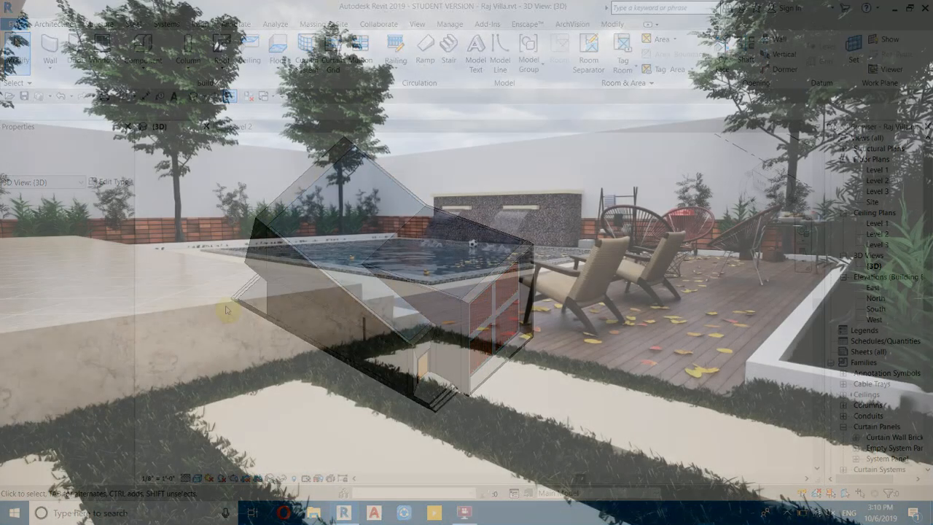